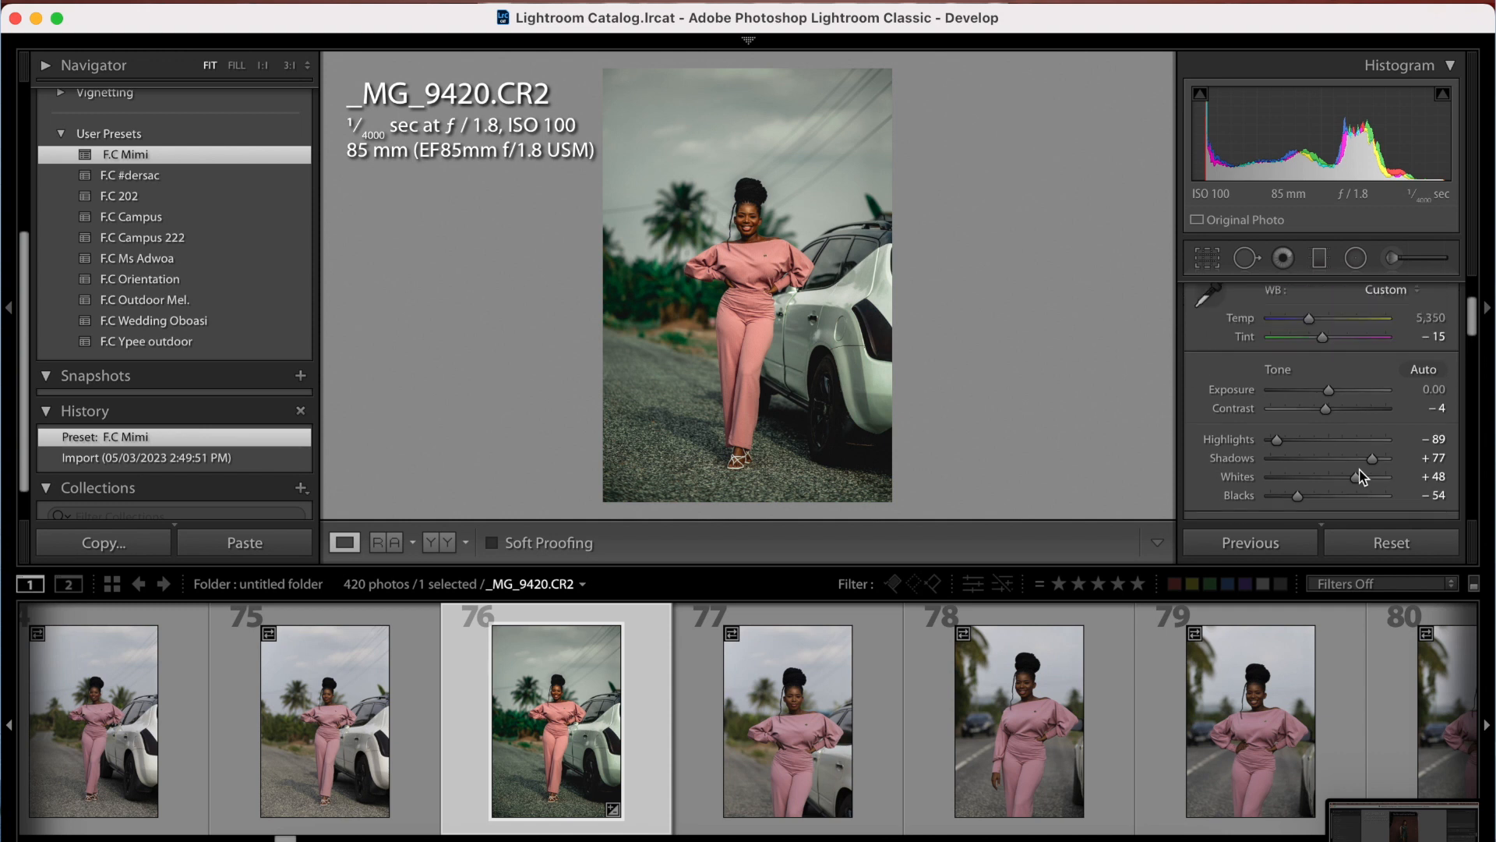
Step: Review the white balance, tone and presence settings that the F.C Mimi preset applies to the photo
{"action": "scroll", "coordinate": [1363, 477], "scroll_direction": "up", "scroll_amount": 1}
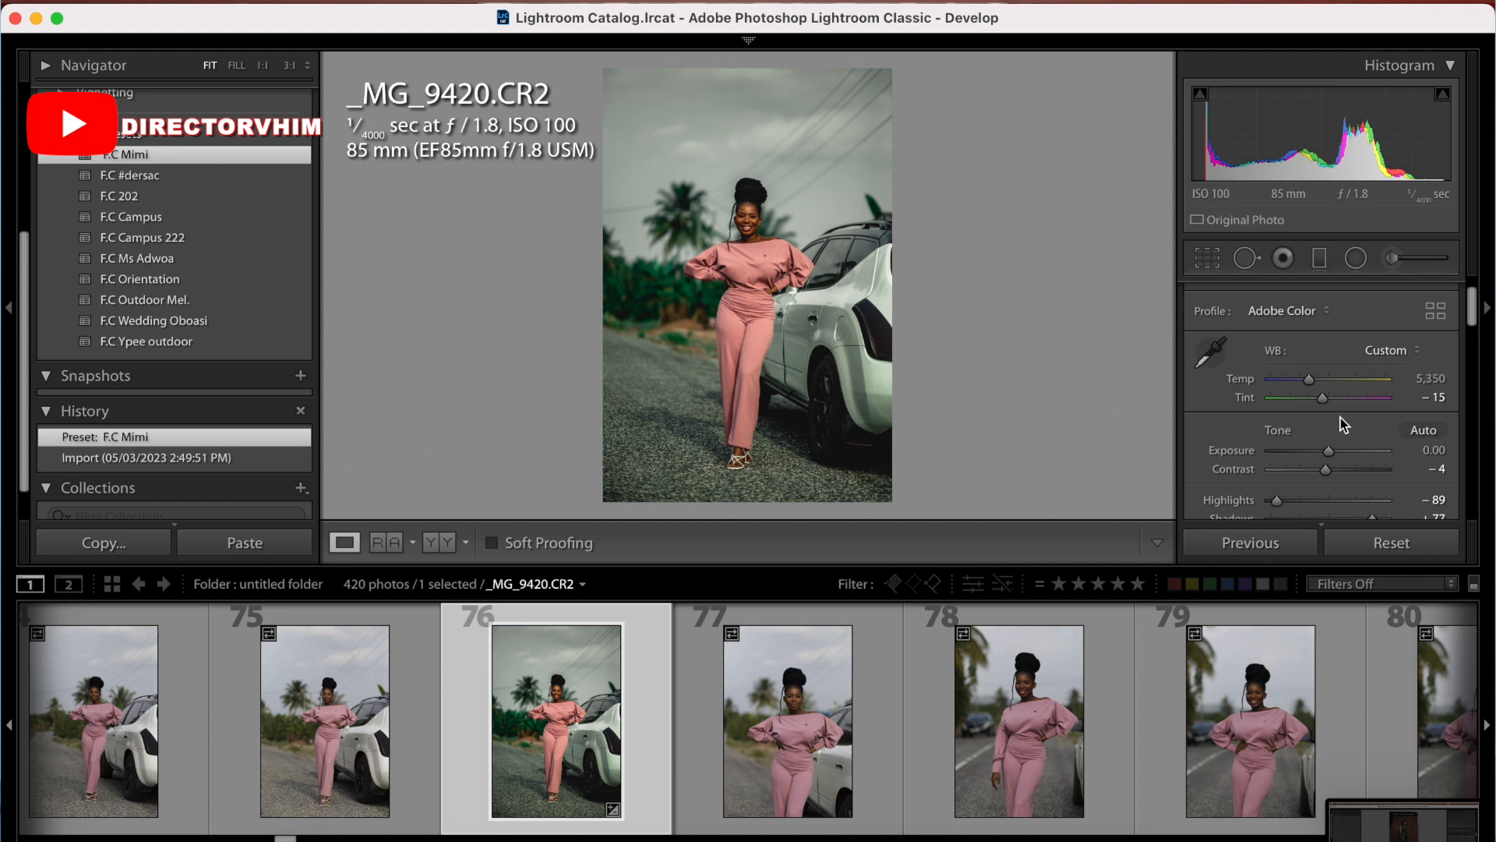
{"action": "scroll", "coordinate": [1377, 466], "scroll_direction": "down", "scroll_amount": 2}
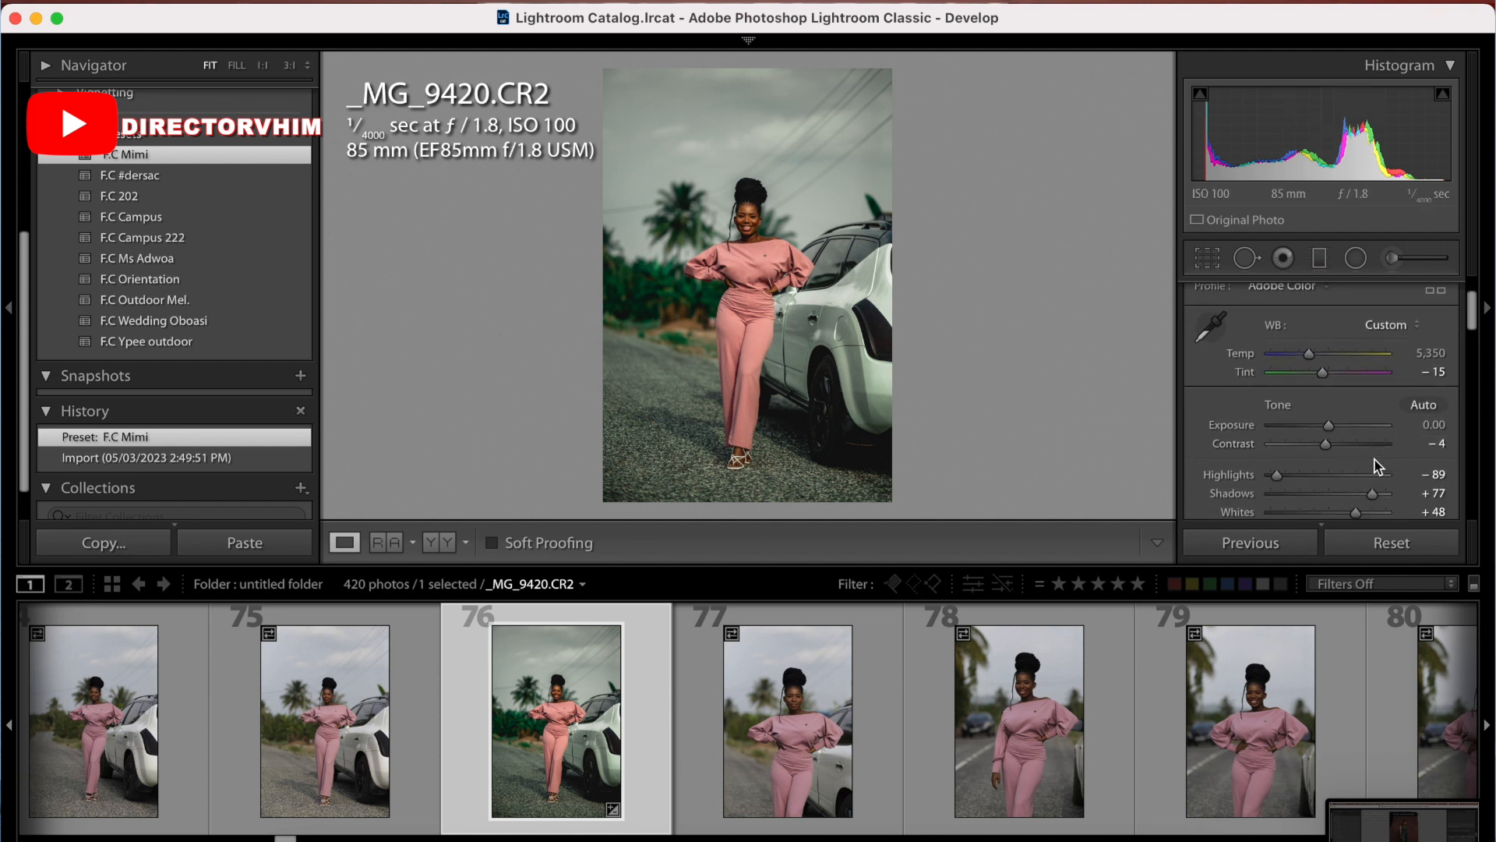
{"action": "scroll", "coordinate": [1376, 466], "scroll_direction": "down", "scroll_amount": 4}
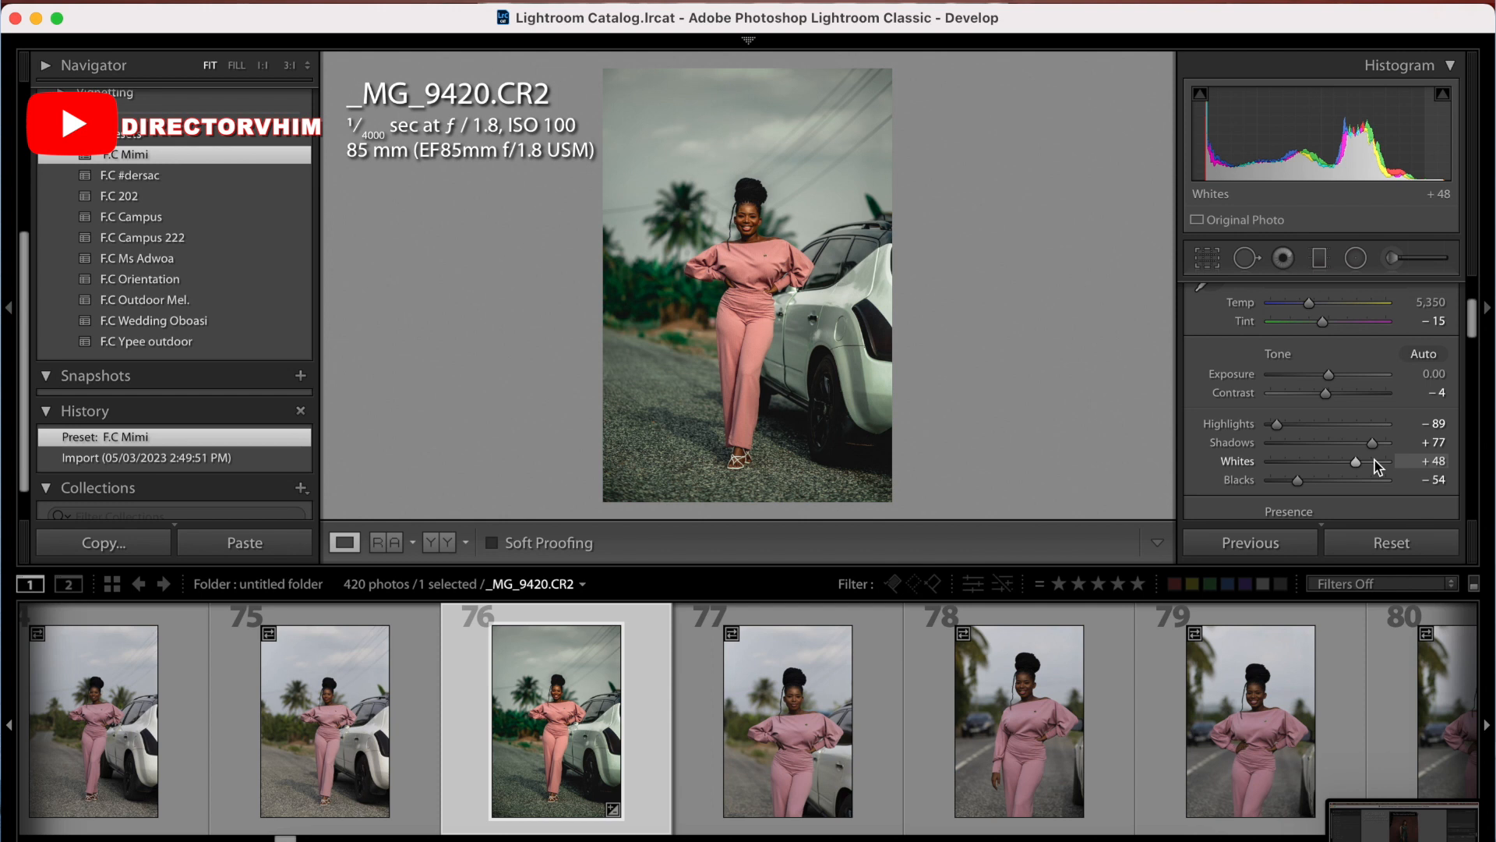
{"action": "scroll", "coordinate": [1377, 466], "scroll_direction": "down", "scroll_amount": 1}
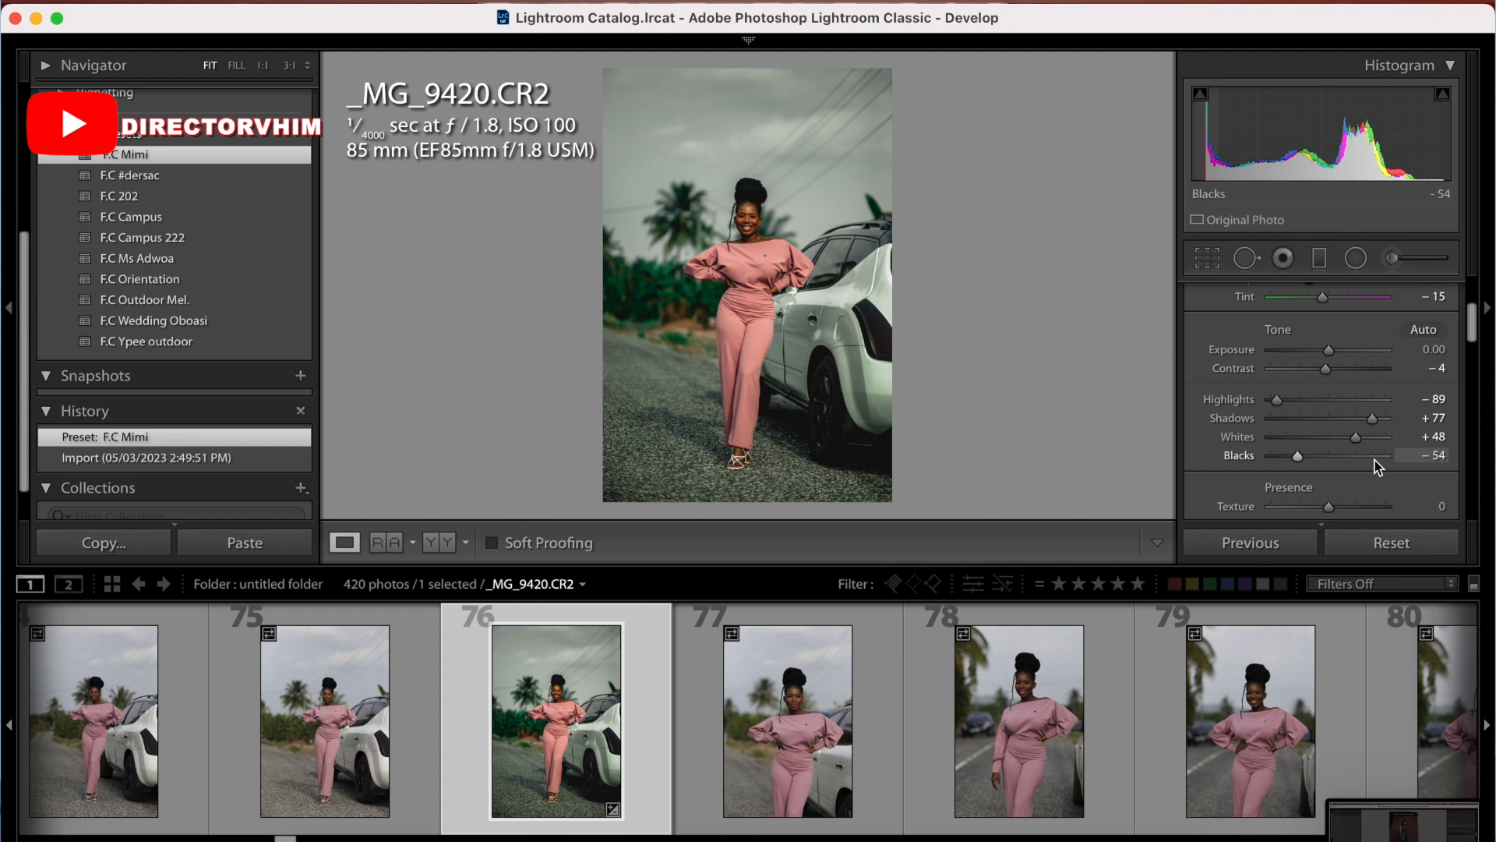
{"action": "scroll", "coordinate": [1378, 466], "scroll_direction": "down", "scroll_amount": 7}
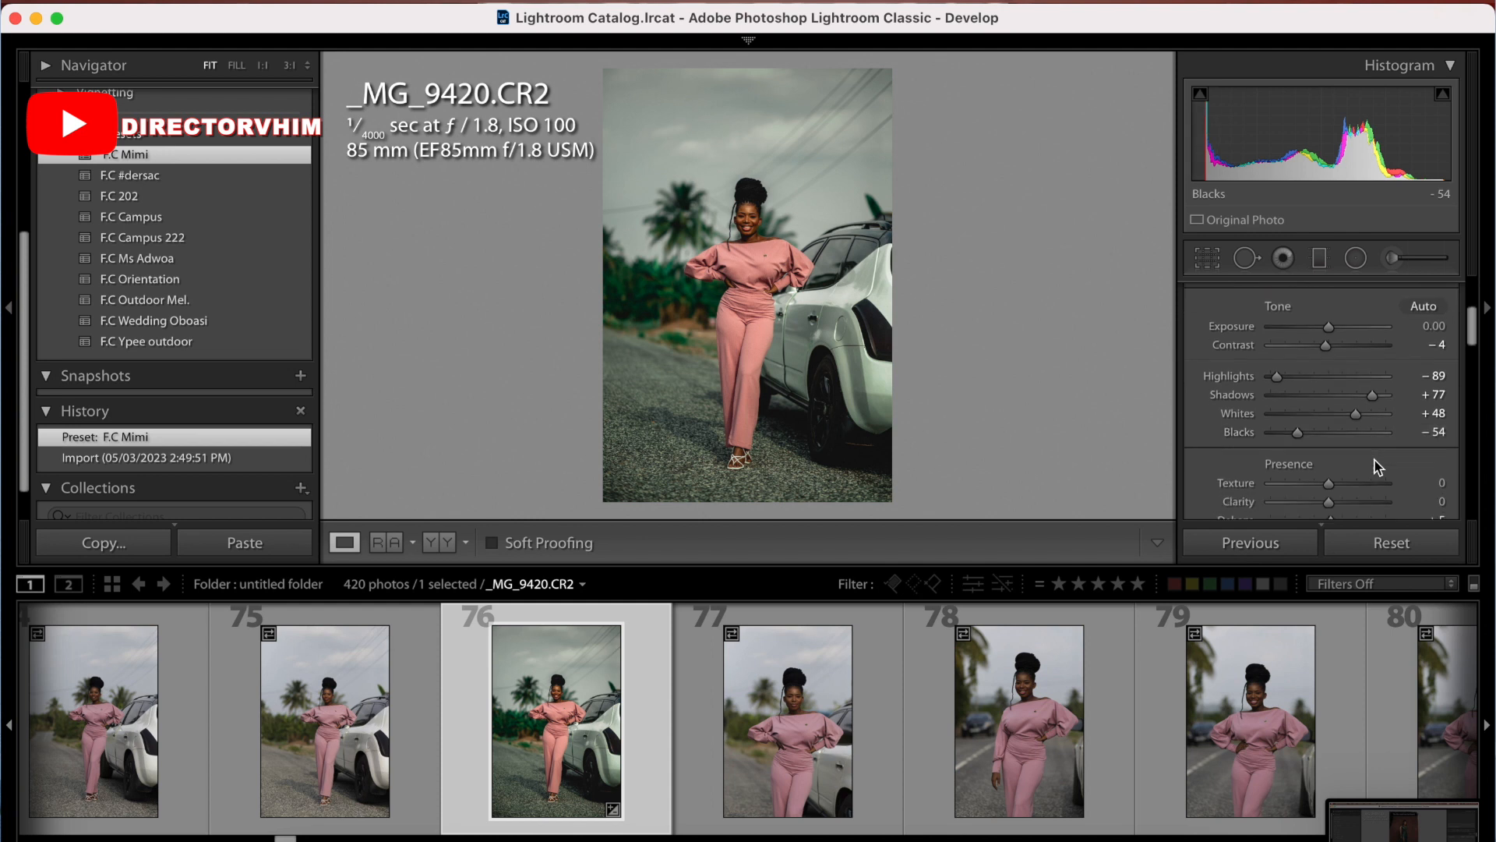
{"action": "scroll", "coordinate": [1378, 466], "scroll_direction": "down", "scroll_amount": 1}
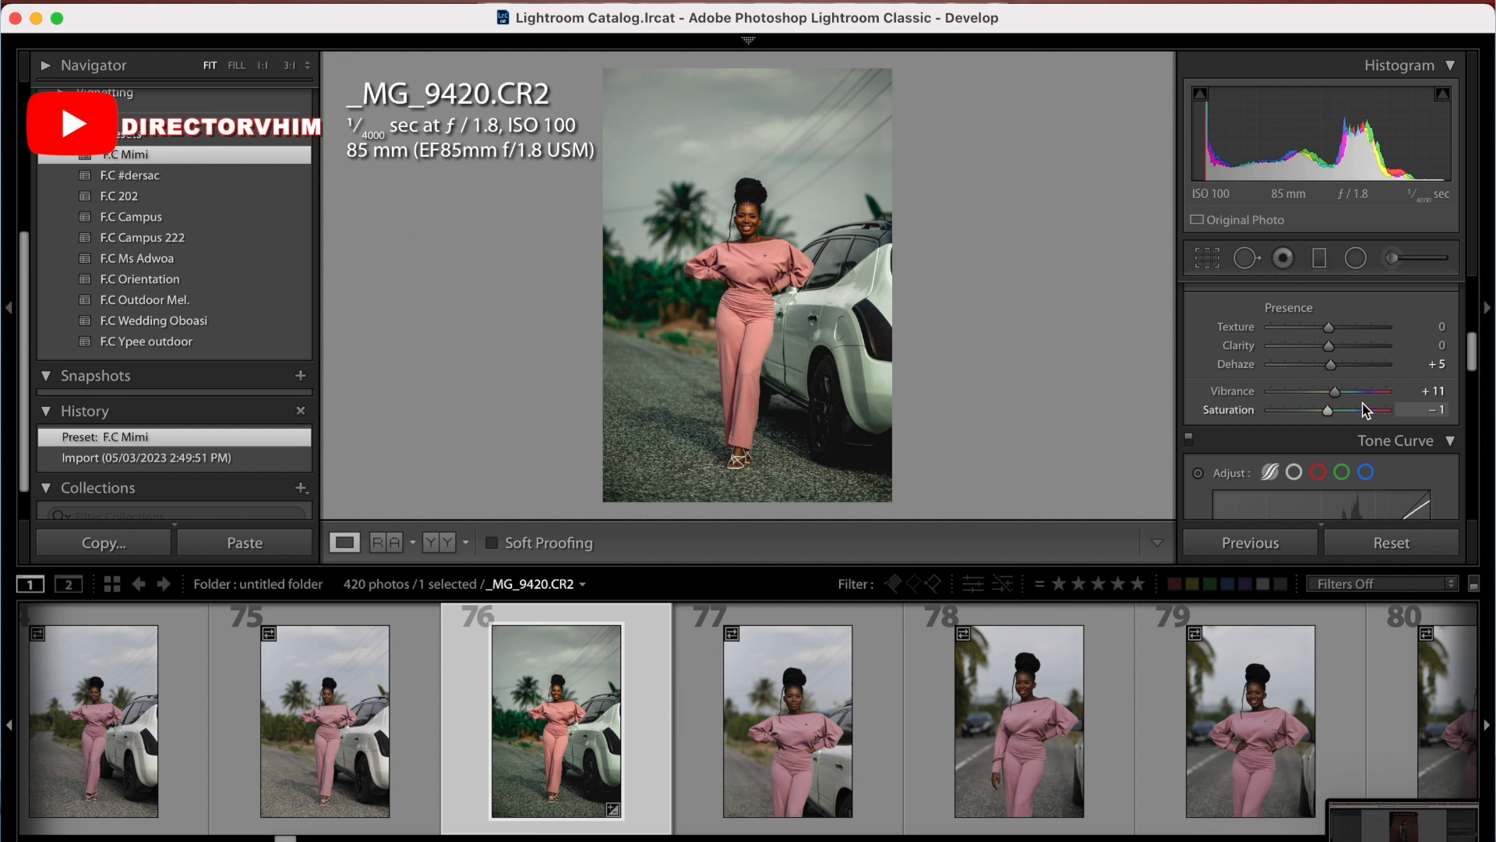
Step: Review the preset's HSL adjustments for green, yellow and orange, continuing to the vignetting and grain settings
{"action": "scroll", "coordinate": [1365, 410], "scroll_direction": "down", "scroll_amount": 1}
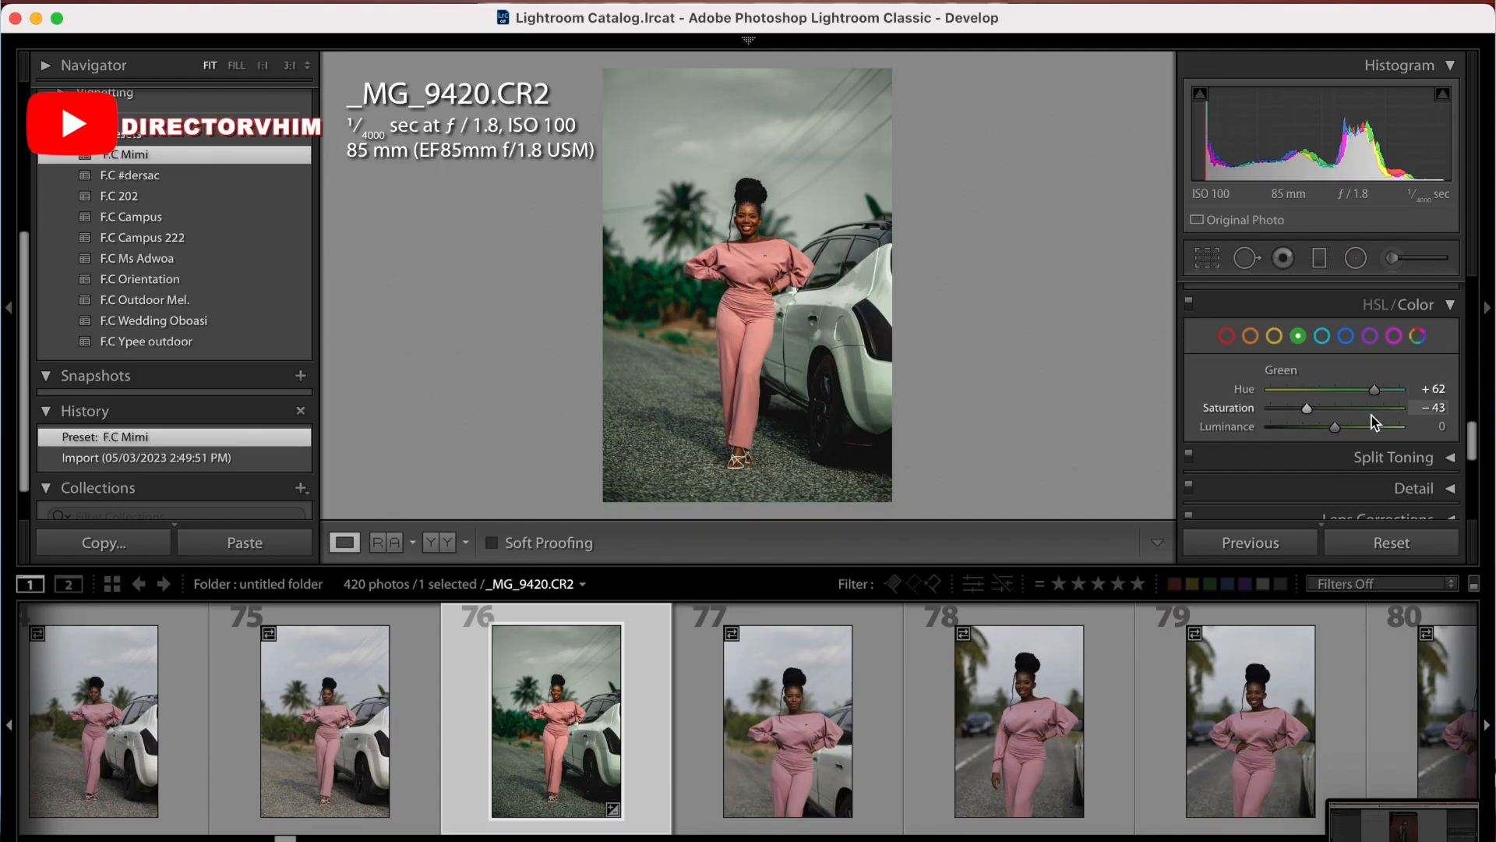
{"action": "scroll", "coordinate": [1373, 416], "scroll_direction": "down", "scroll_amount": 2}
{"action": "scroll", "coordinate": [1373, 419], "scroll_direction": "up", "scroll_amount": 2}
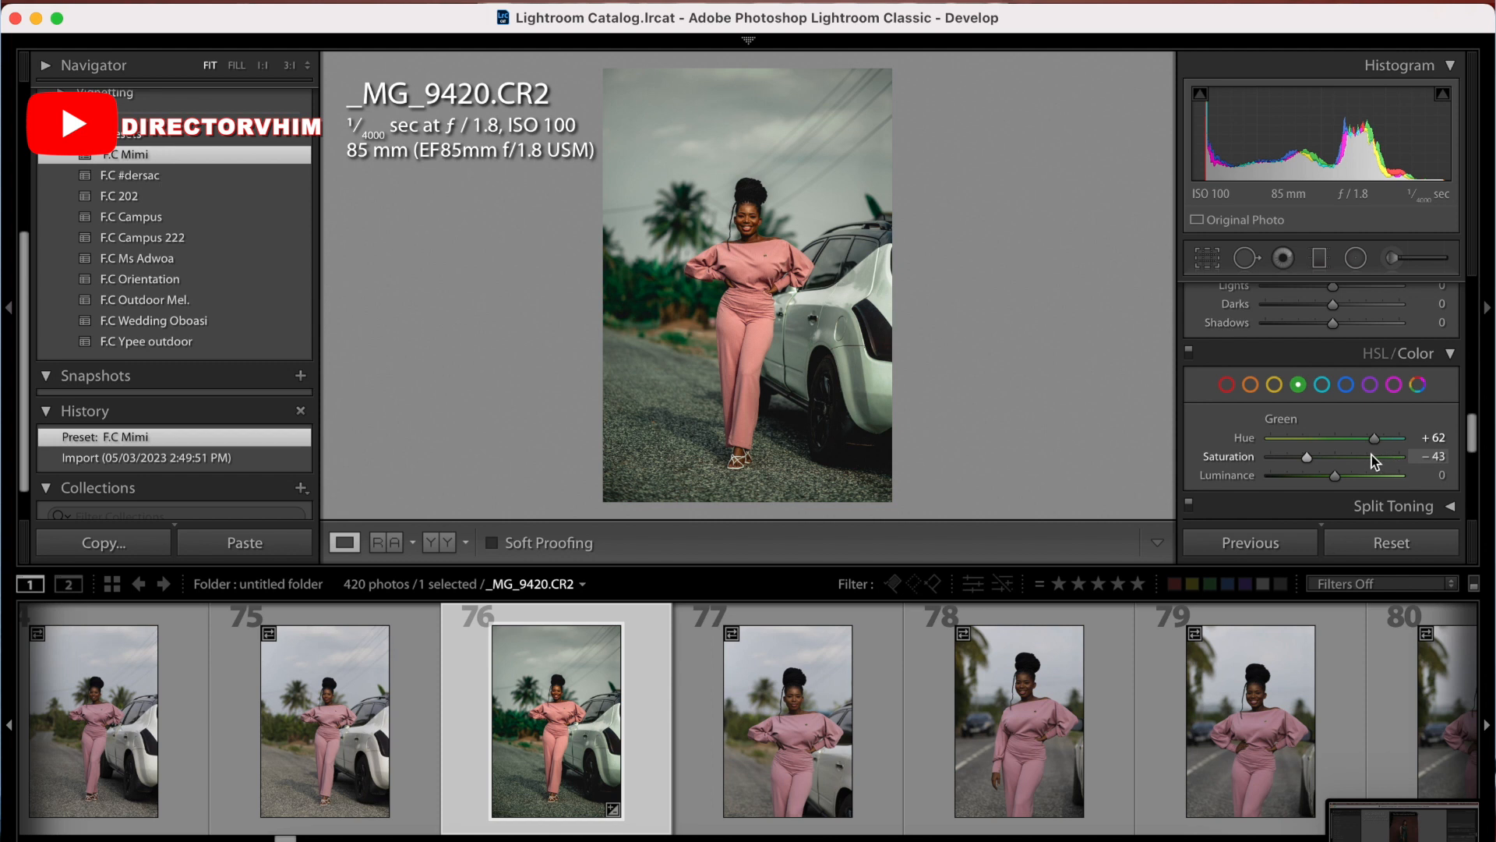
{"action": "scroll", "coordinate": [1375, 453], "scroll_direction": "down", "scroll_amount": 1}
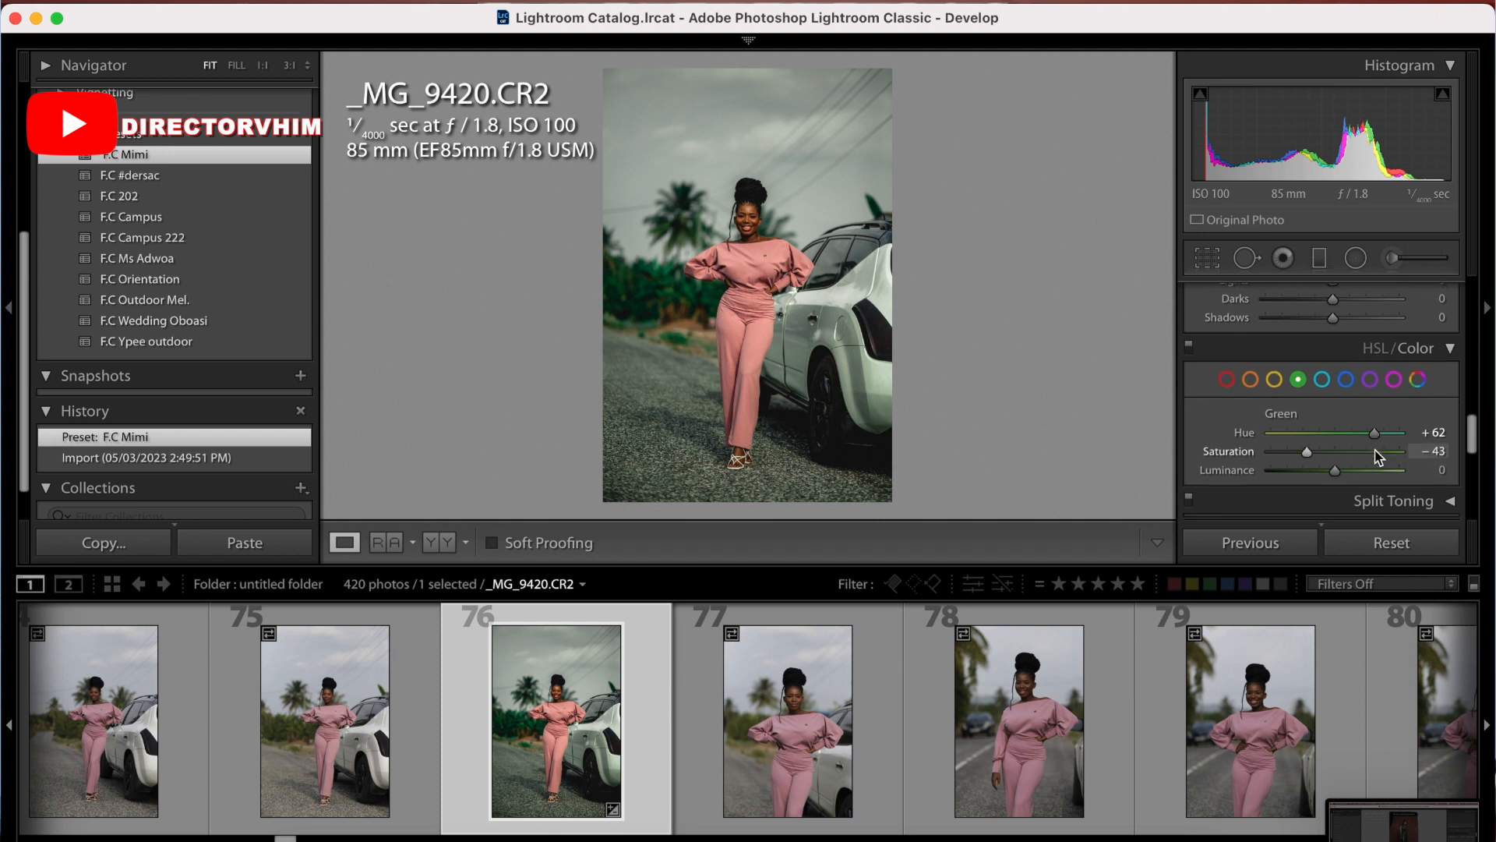
{"action": "scroll", "coordinate": [1375, 456], "scroll_direction": "down", "scroll_amount": 3}
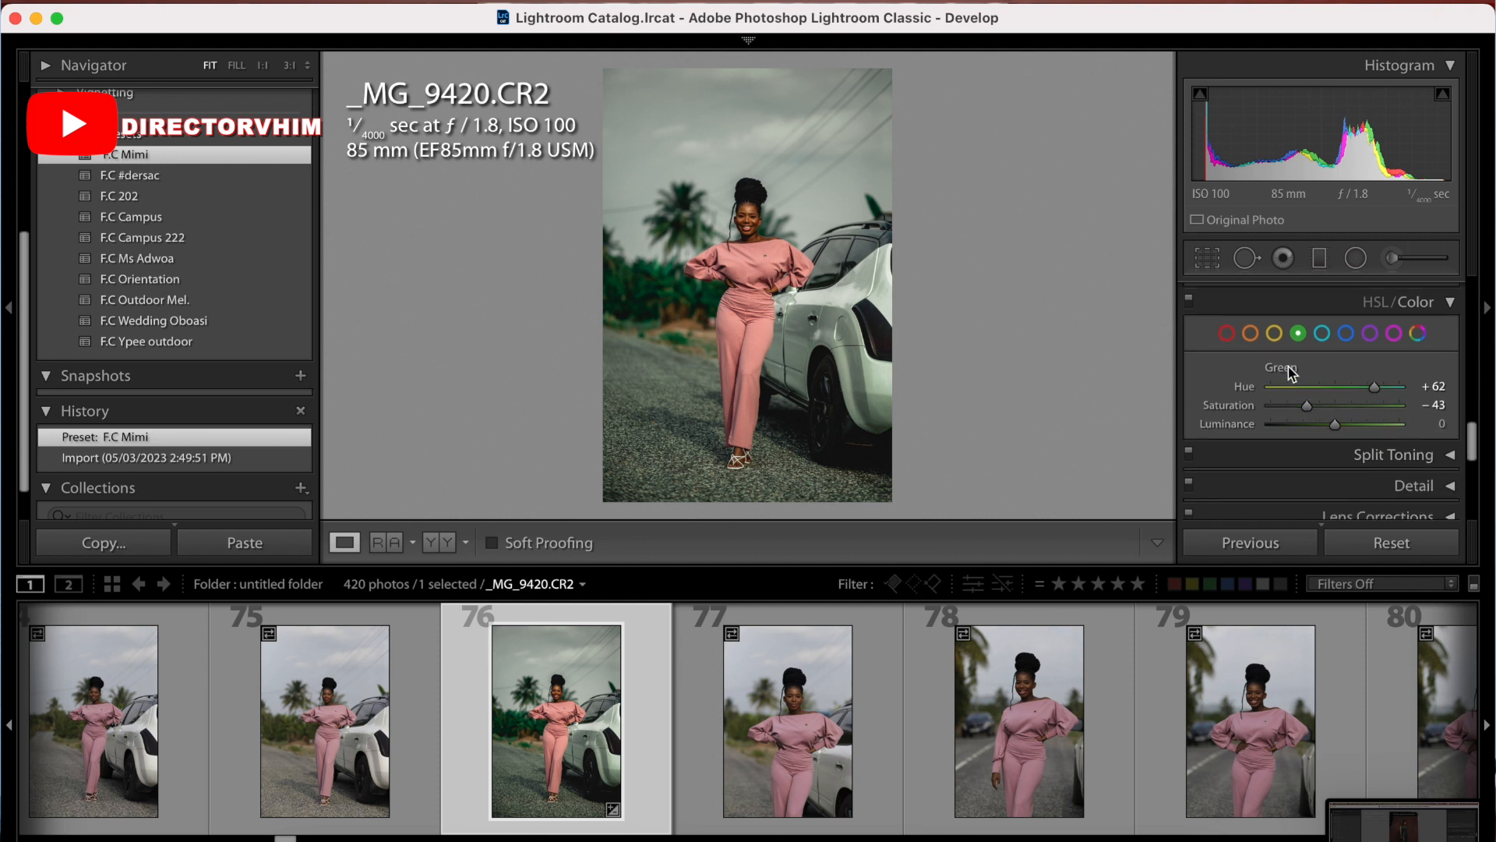
{"action": "left_click", "coordinate": [1275, 336]}
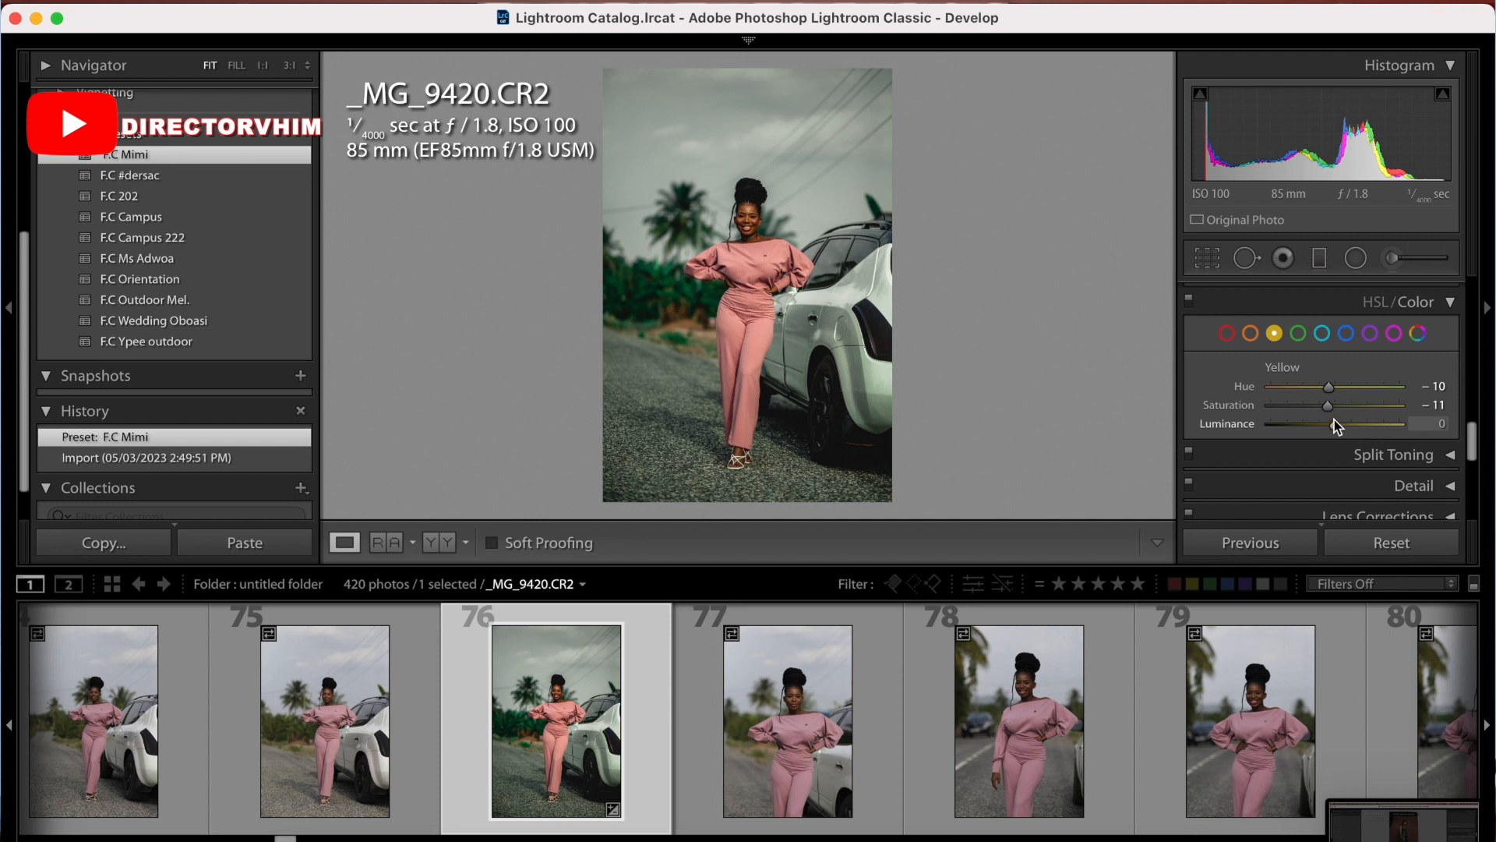
{"action": "left_click", "coordinate": [1253, 337]}
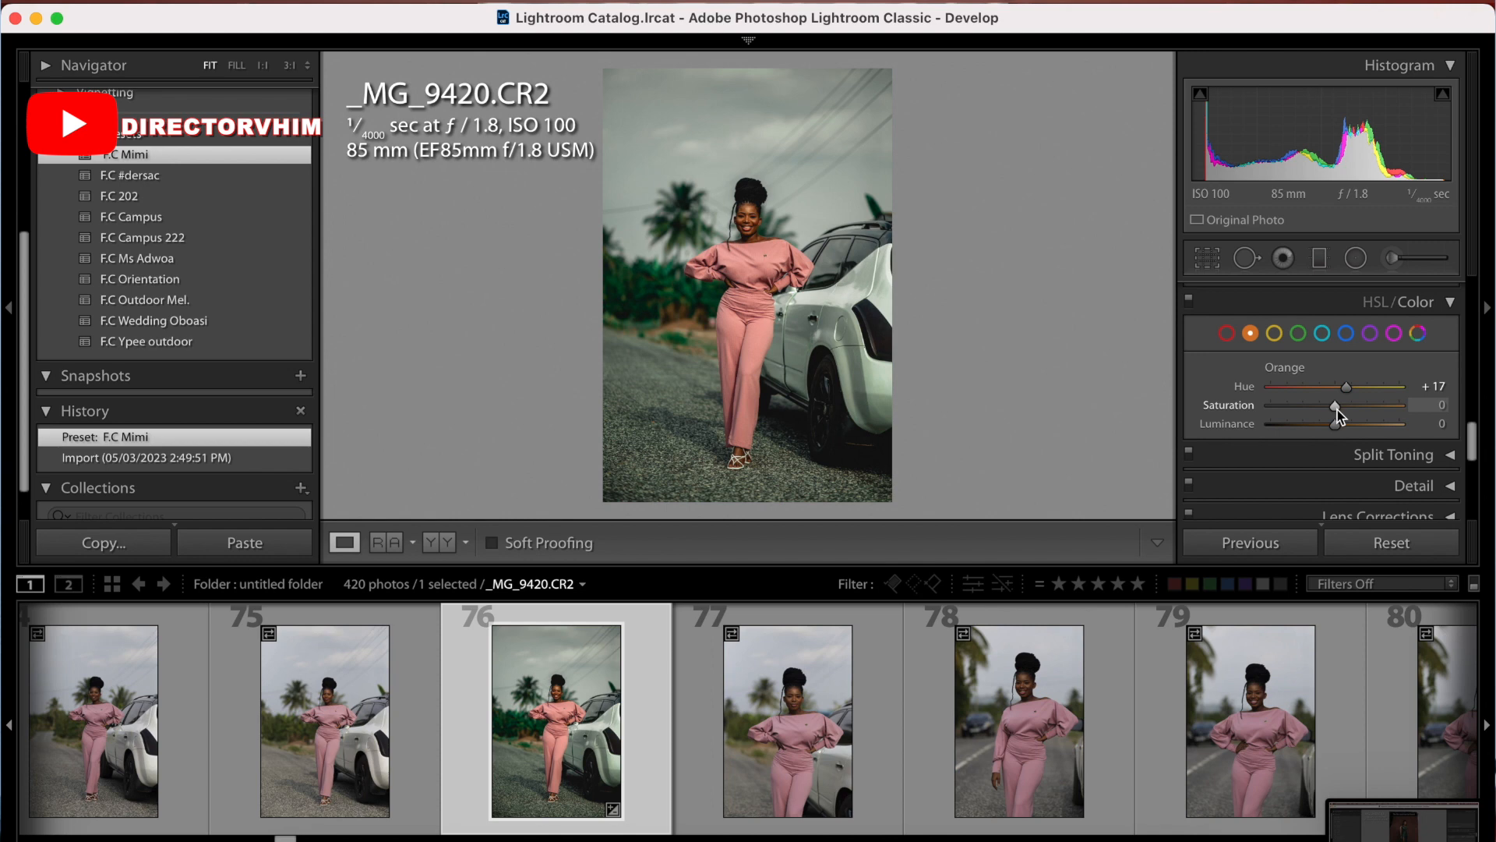
{"action": "scroll", "coordinate": [1373, 392], "scroll_direction": "down", "scroll_amount": 5}
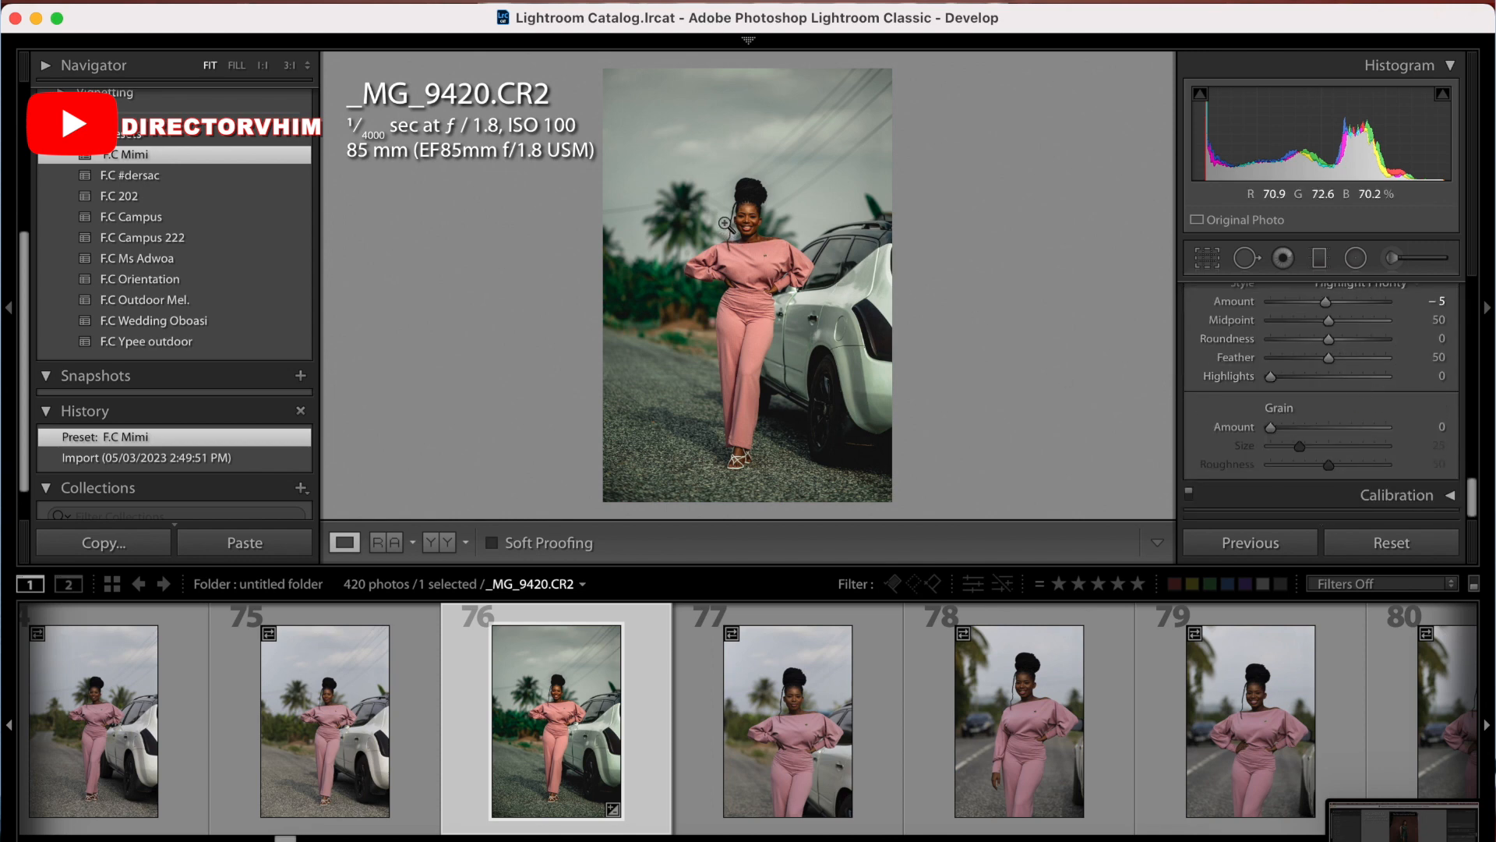
Step: Inspect the woman's face at 1:1 magnification and return to the full-photo view
{"action": "left_click", "coordinate": [753, 234]}
{"action": "left_click_drag", "start_coordinate": [754, 234], "coordinate": [807, 327]}
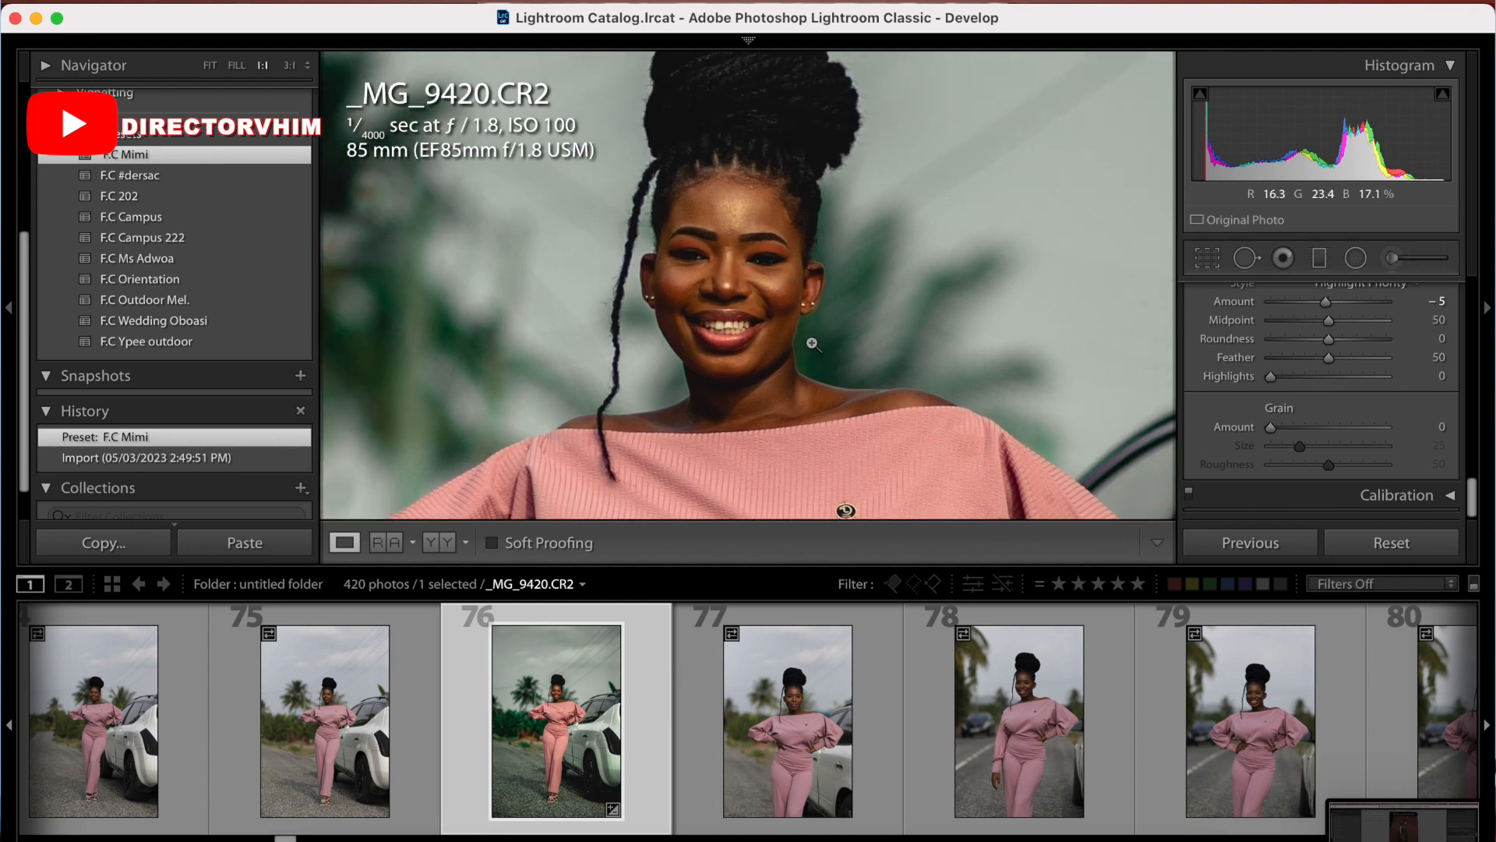
{"action": "left_click", "coordinate": [812, 345]}
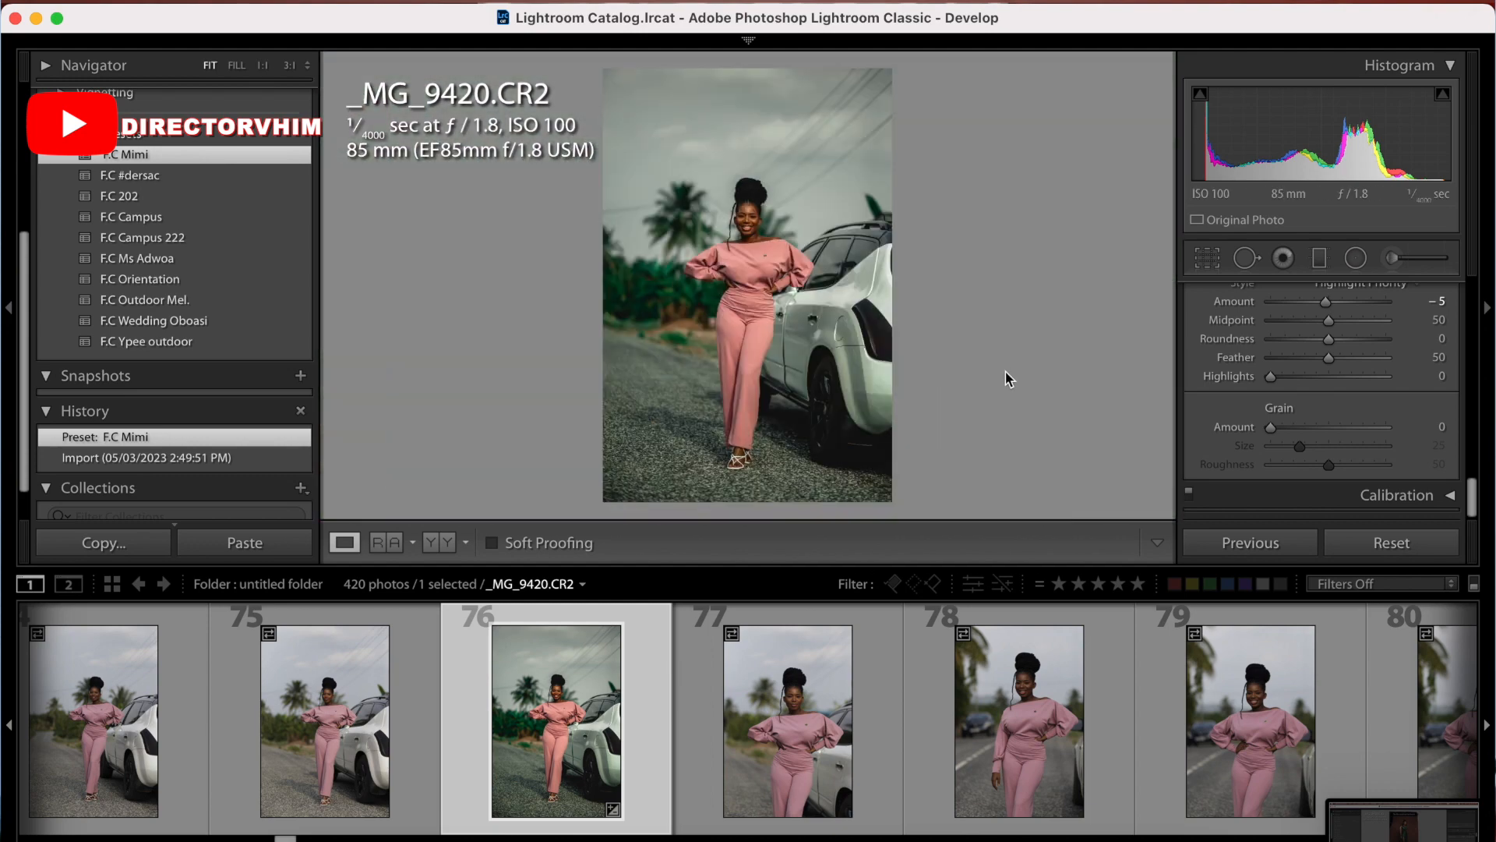
{"action": "left_click", "coordinate": [760, 220]}
{"action": "left_click_drag", "start_coordinate": [760, 220], "coordinate": [806, 299]}
{"action": "left_click", "coordinate": [807, 301]}
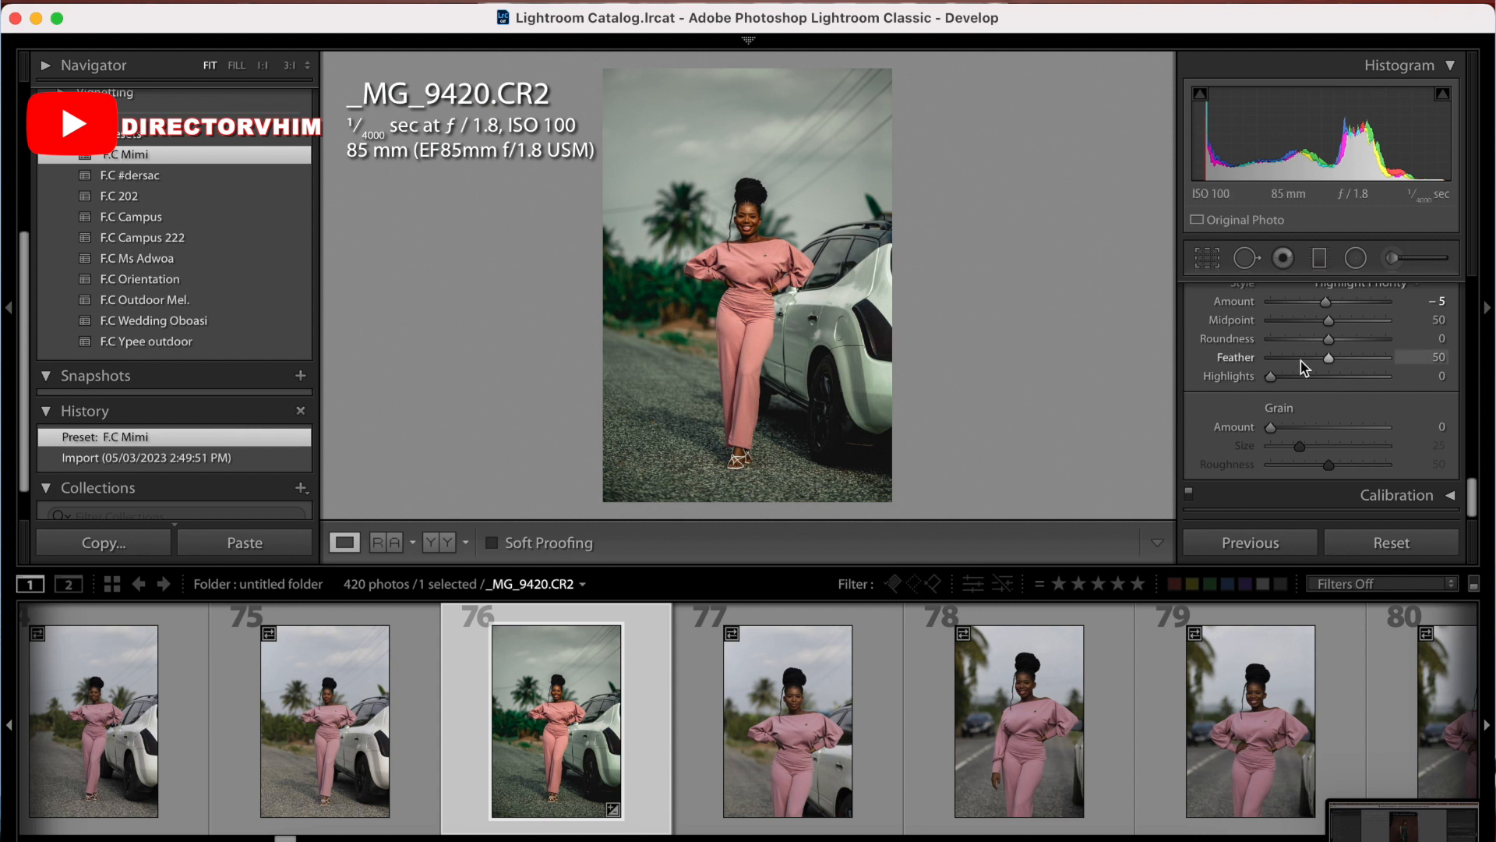
Step: Raise the photo's exposure to +0.80
{"action": "scroll", "coordinate": [1301, 361], "scroll_direction": "up", "scroll_amount": 15}
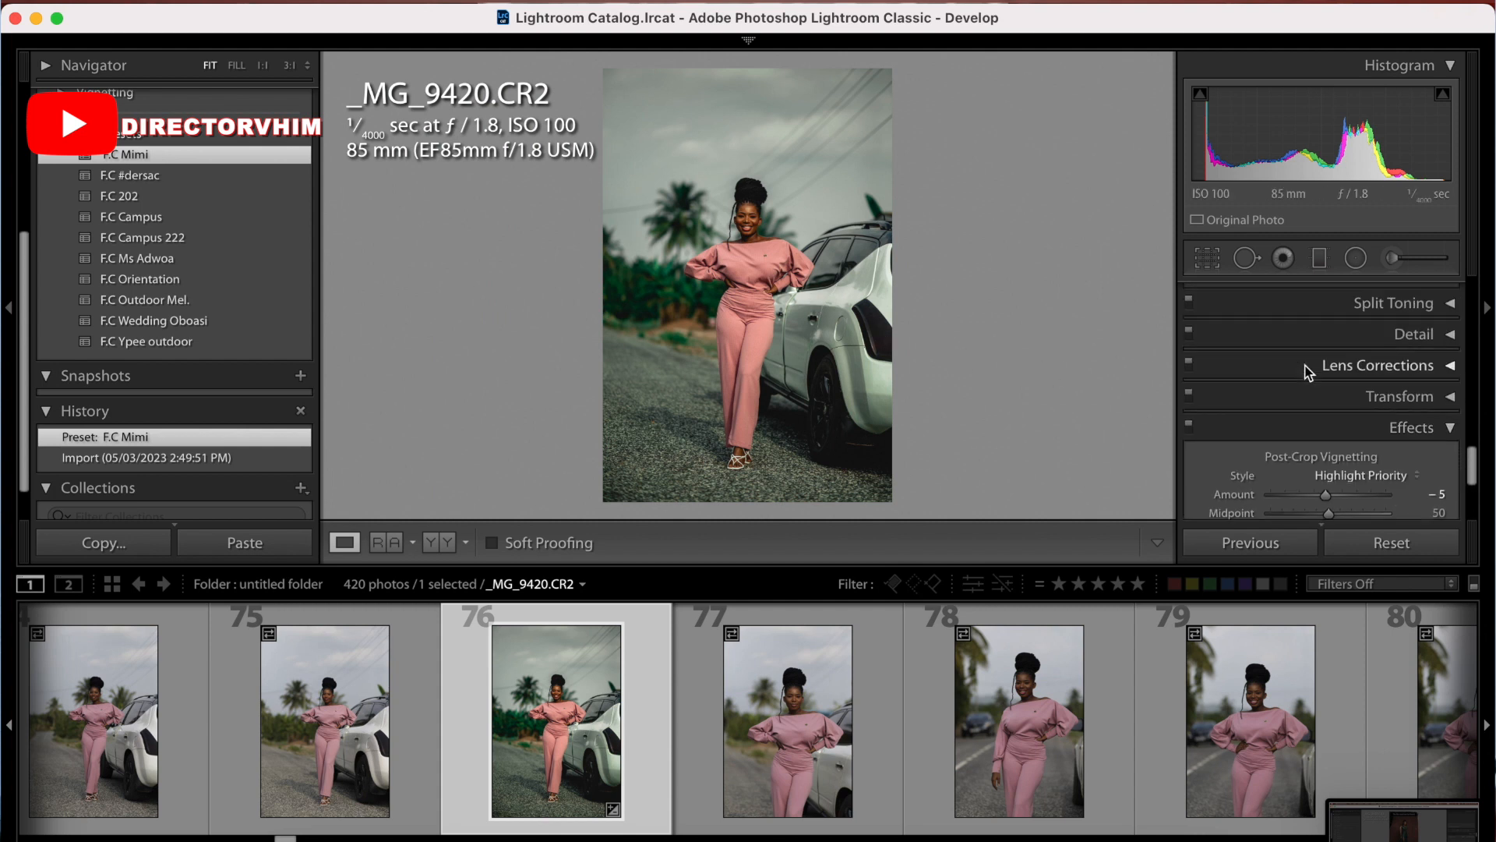
{"action": "scroll", "coordinate": [1320, 380], "scroll_direction": "up", "scroll_amount": 10}
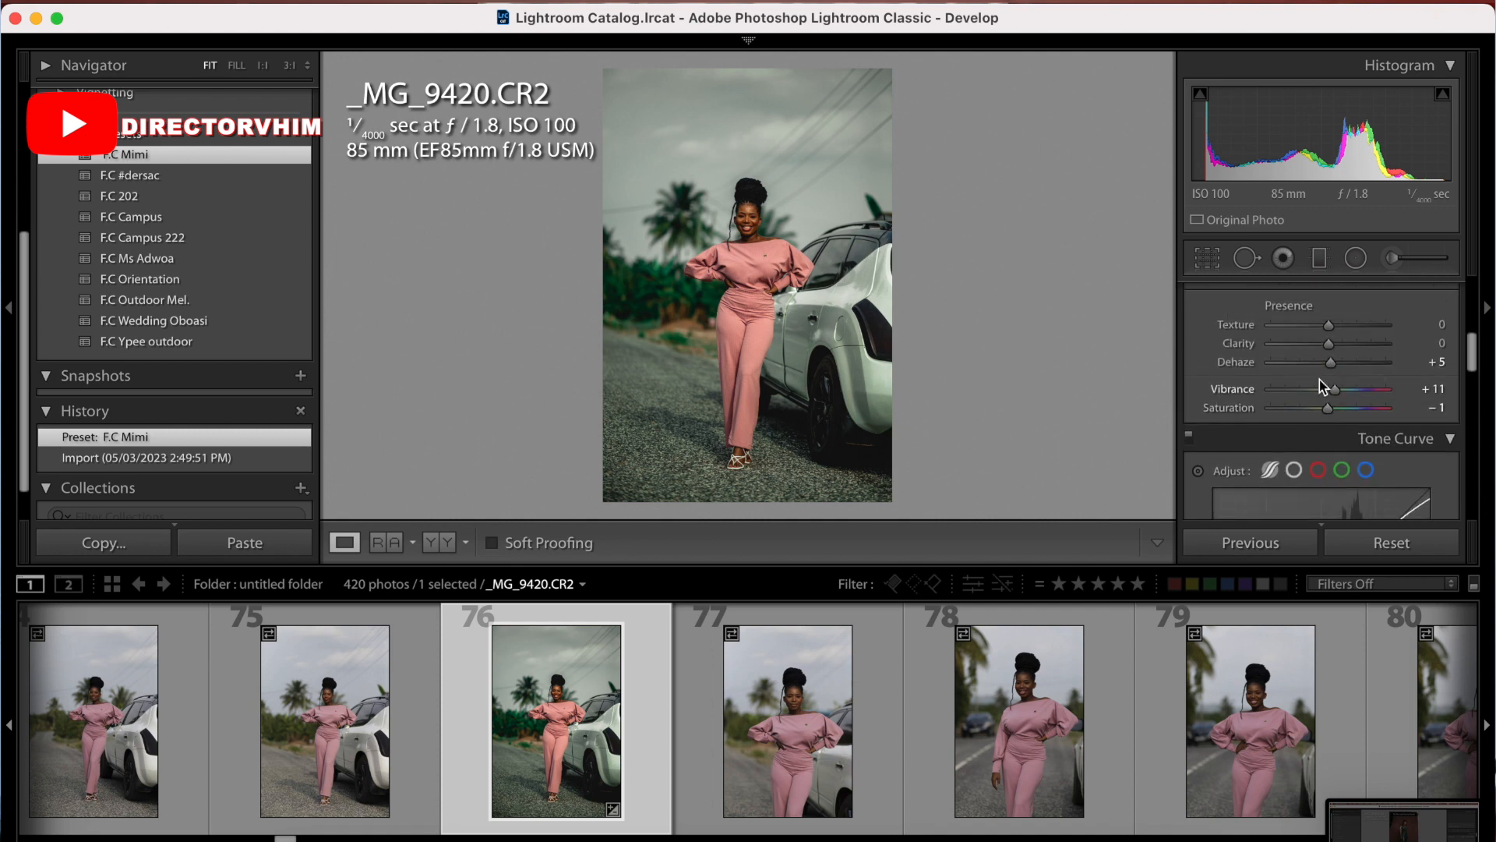
{"action": "scroll", "coordinate": [1320, 380], "scroll_direction": "down", "scroll_amount": 3}
{"action": "key", "text": "equal"}
{"action": "key", "text": "equal"}
{"action": "key", "text": "equal"}
{"action": "key", "text": "equal"}
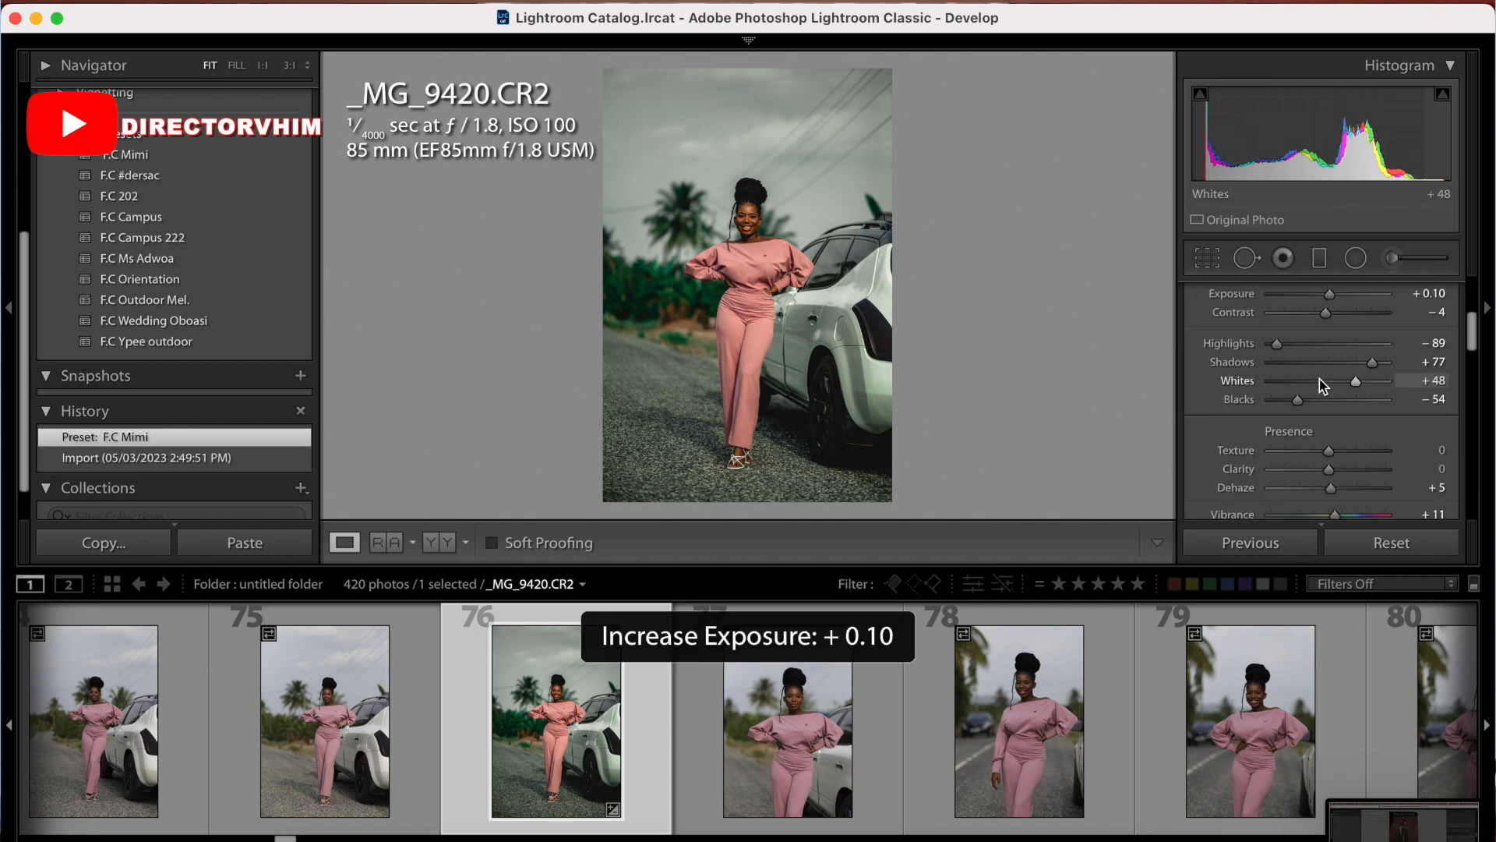
{"action": "key", "text": "equal"}
{"action": "key", "text": "equal"}
{"action": "key", "text": "equal"}
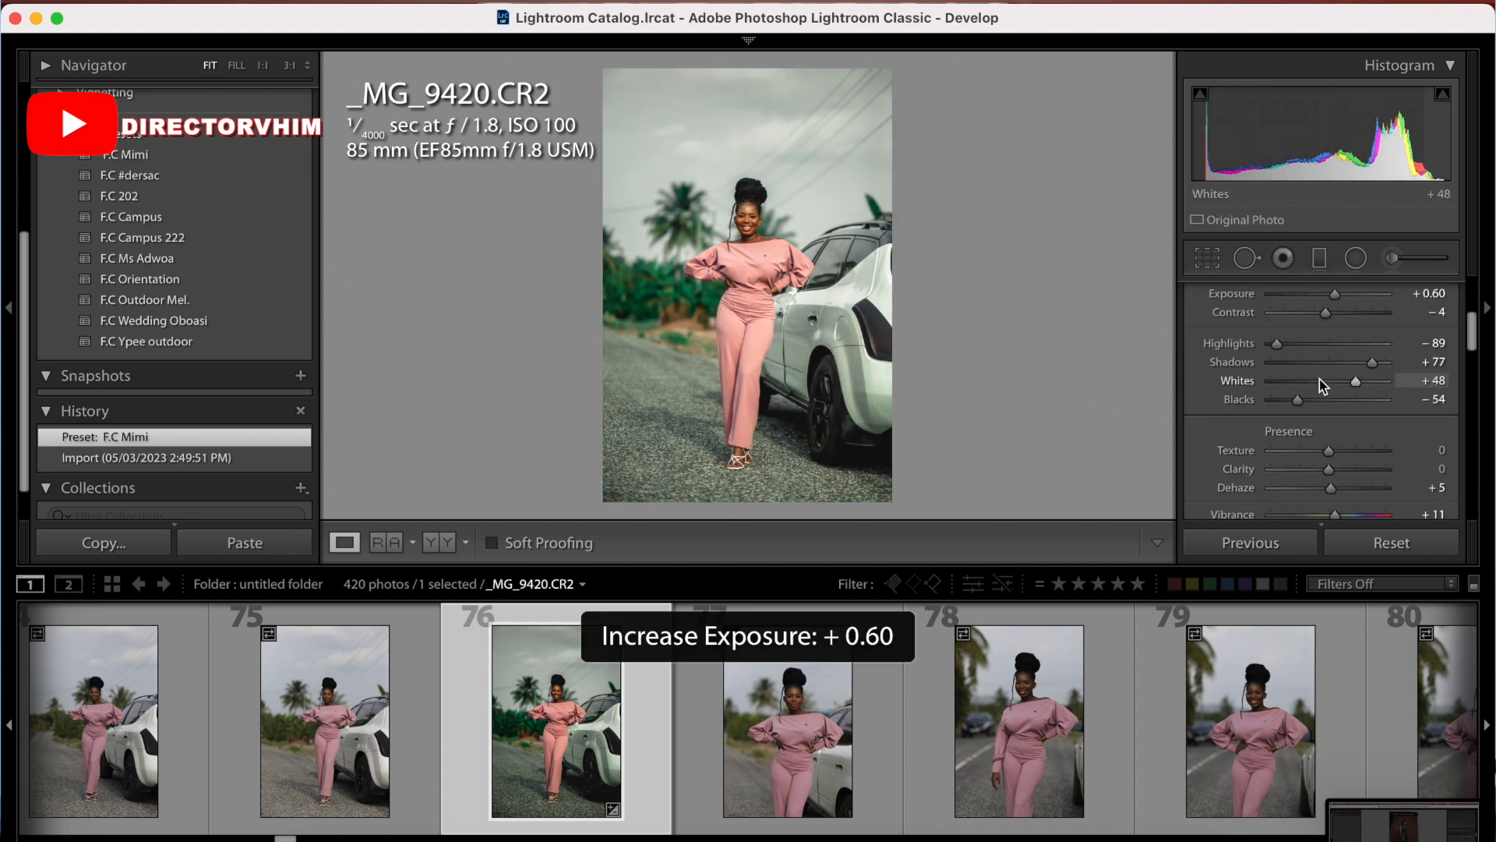
{"action": "key", "text": "equal"}
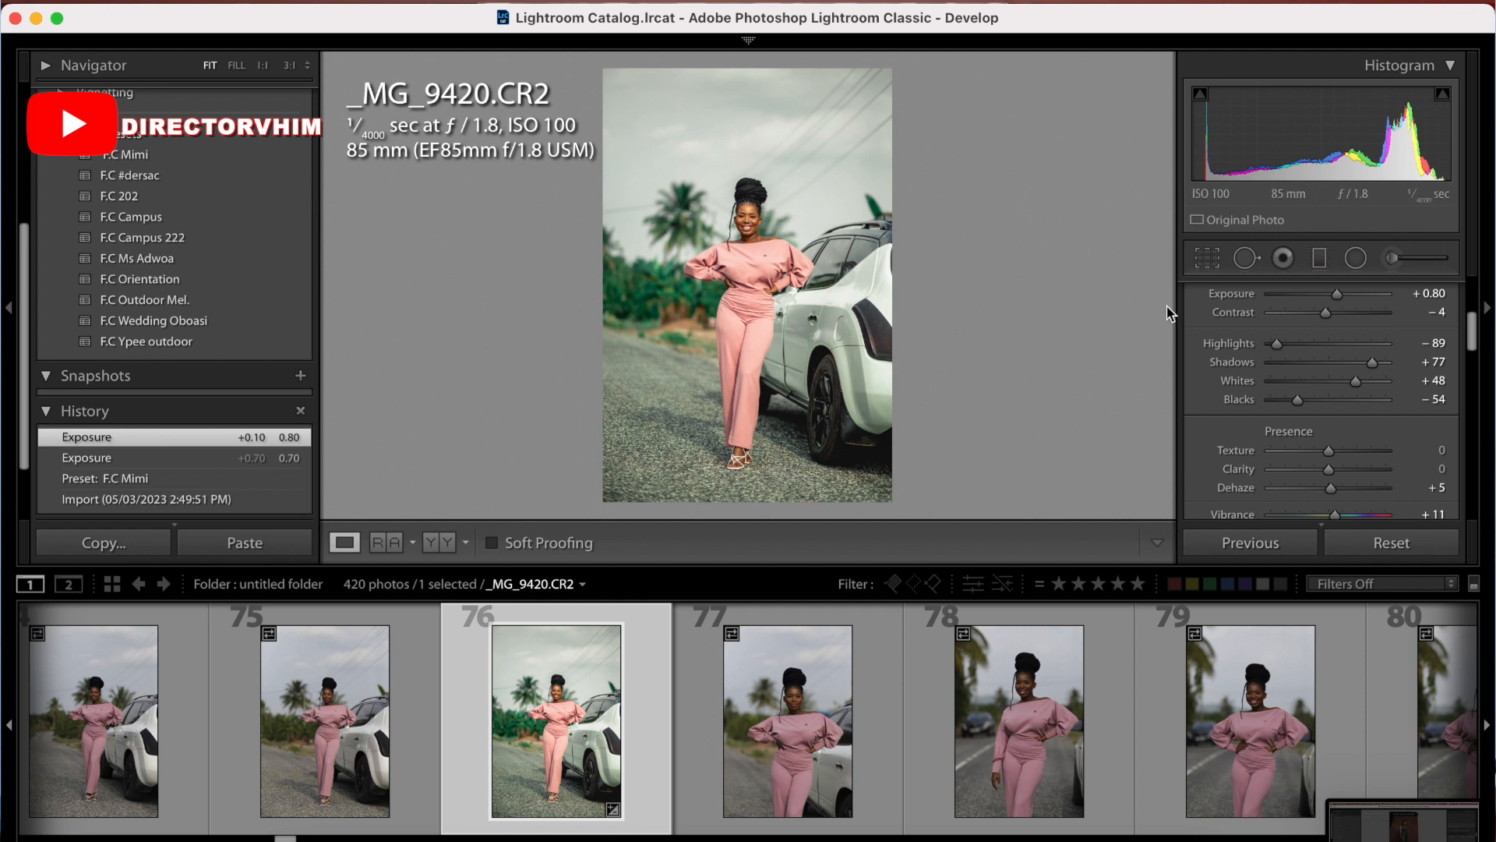
Step: Crop the photo to the 4 x 5 / 8 x 10 aspect ratio, shifting the frame slightly down to trim more sky than road
{"action": "left_click", "coordinate": [1209, 264]}
{"action": "left_click", "coordinate": [1386, 330]}
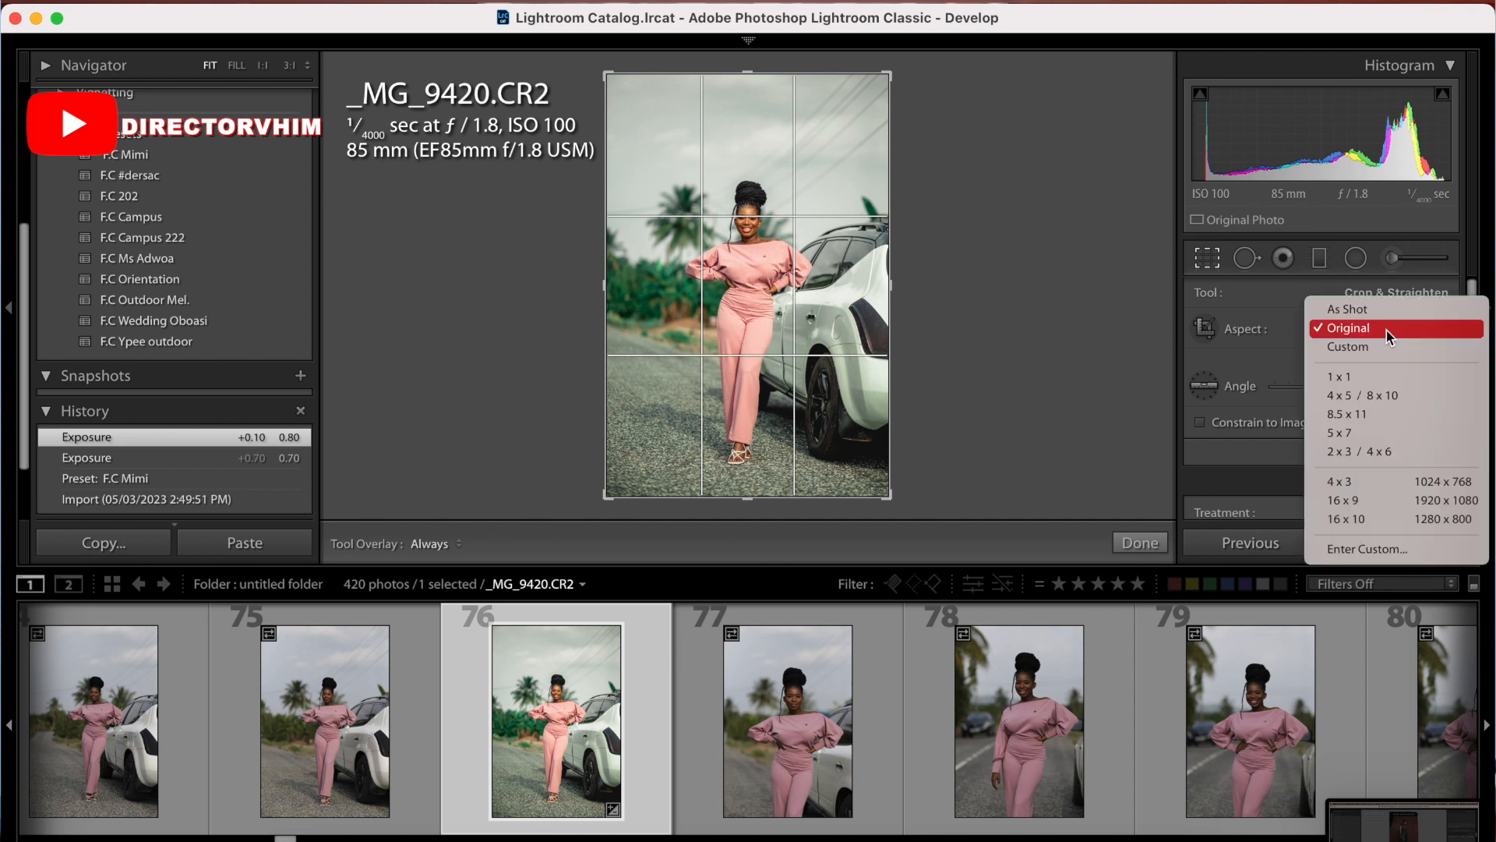
{"action": "left_click", "coordinate": [1395, 397]}
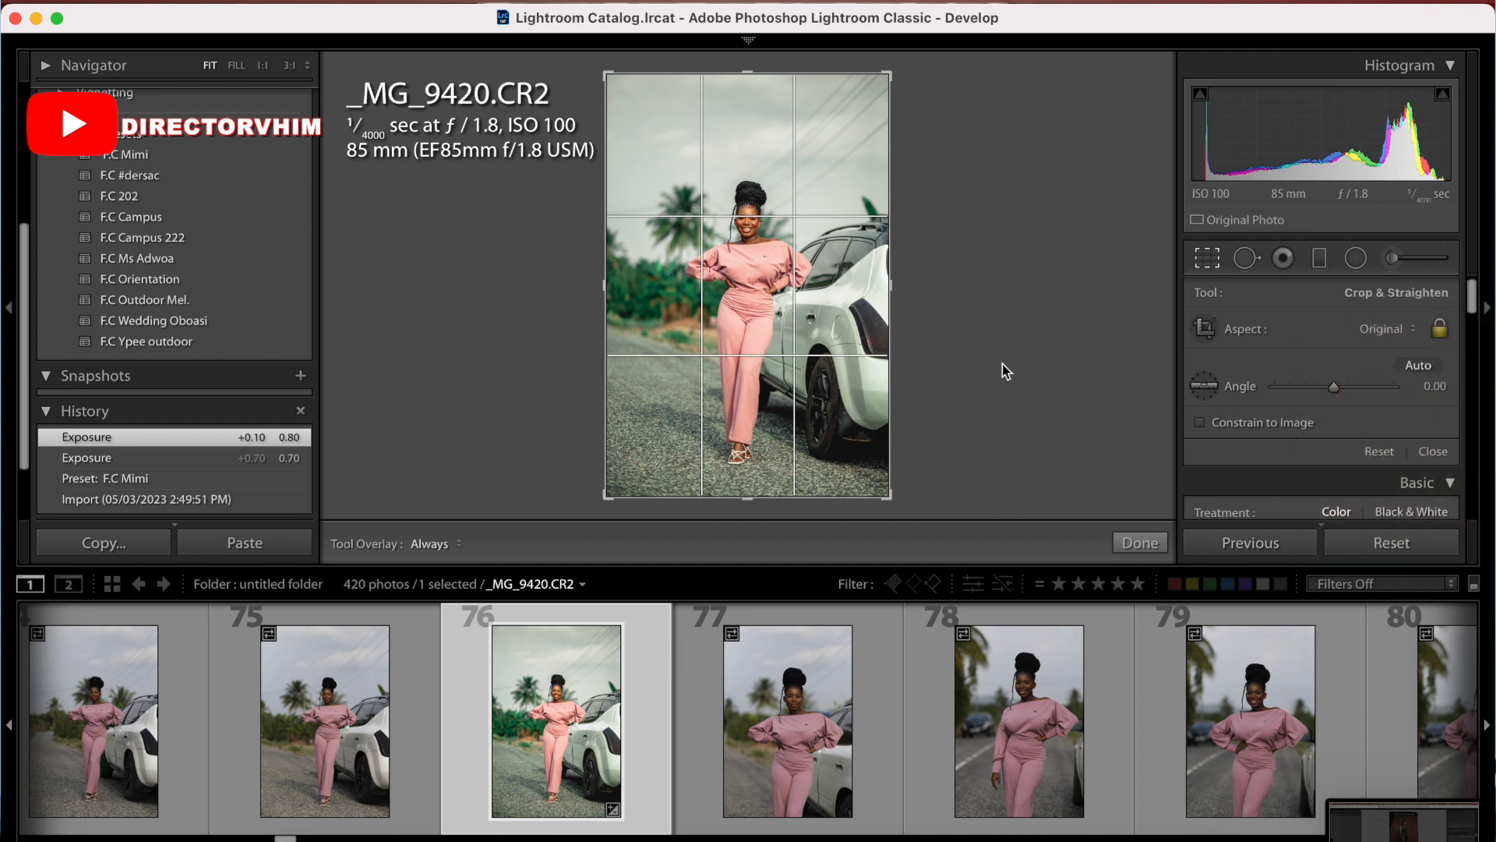
{"action": "left_click_drag", "start_coordinate": [823, 347], "coordinate": [823, 329]}
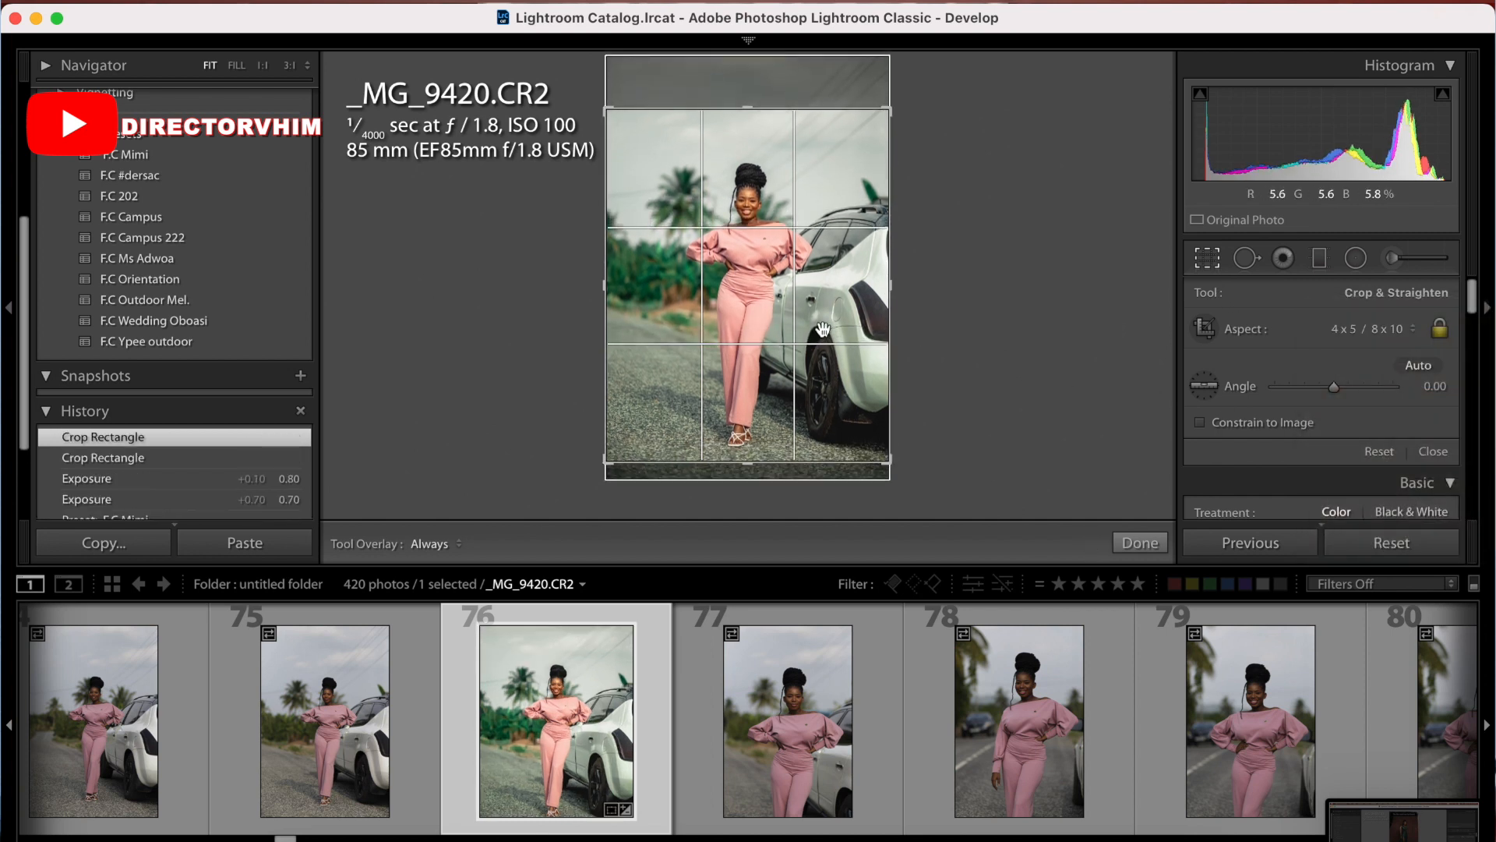
{"action": "key", "text": "Return"}
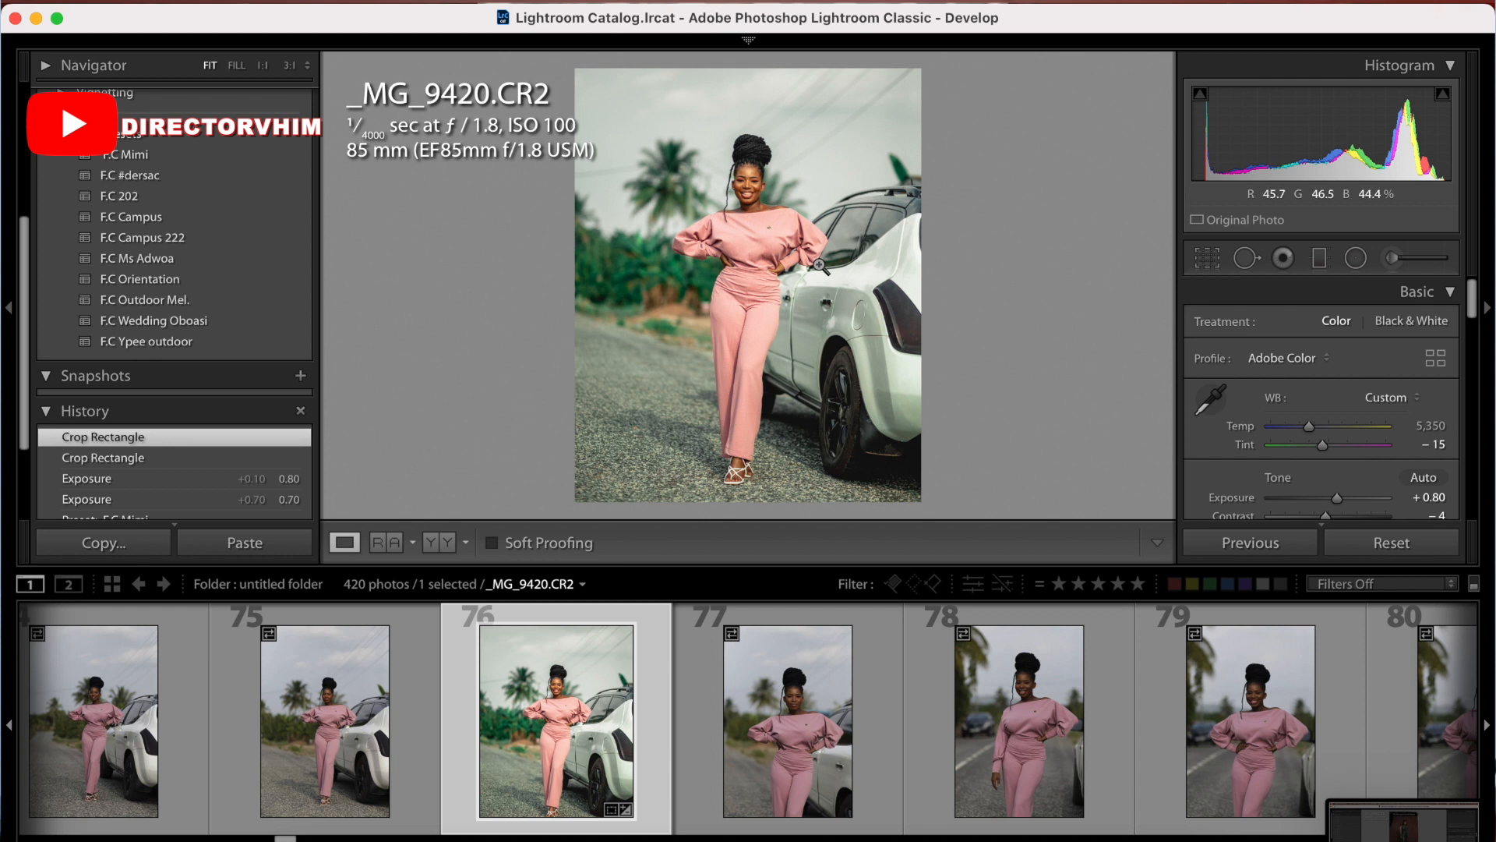
Step: Check the face up close, then open the cropped photo in Adobe Photoshop 2023 and collapse the document properties
{"action": "left_click", "coordinate": [751, 186]}
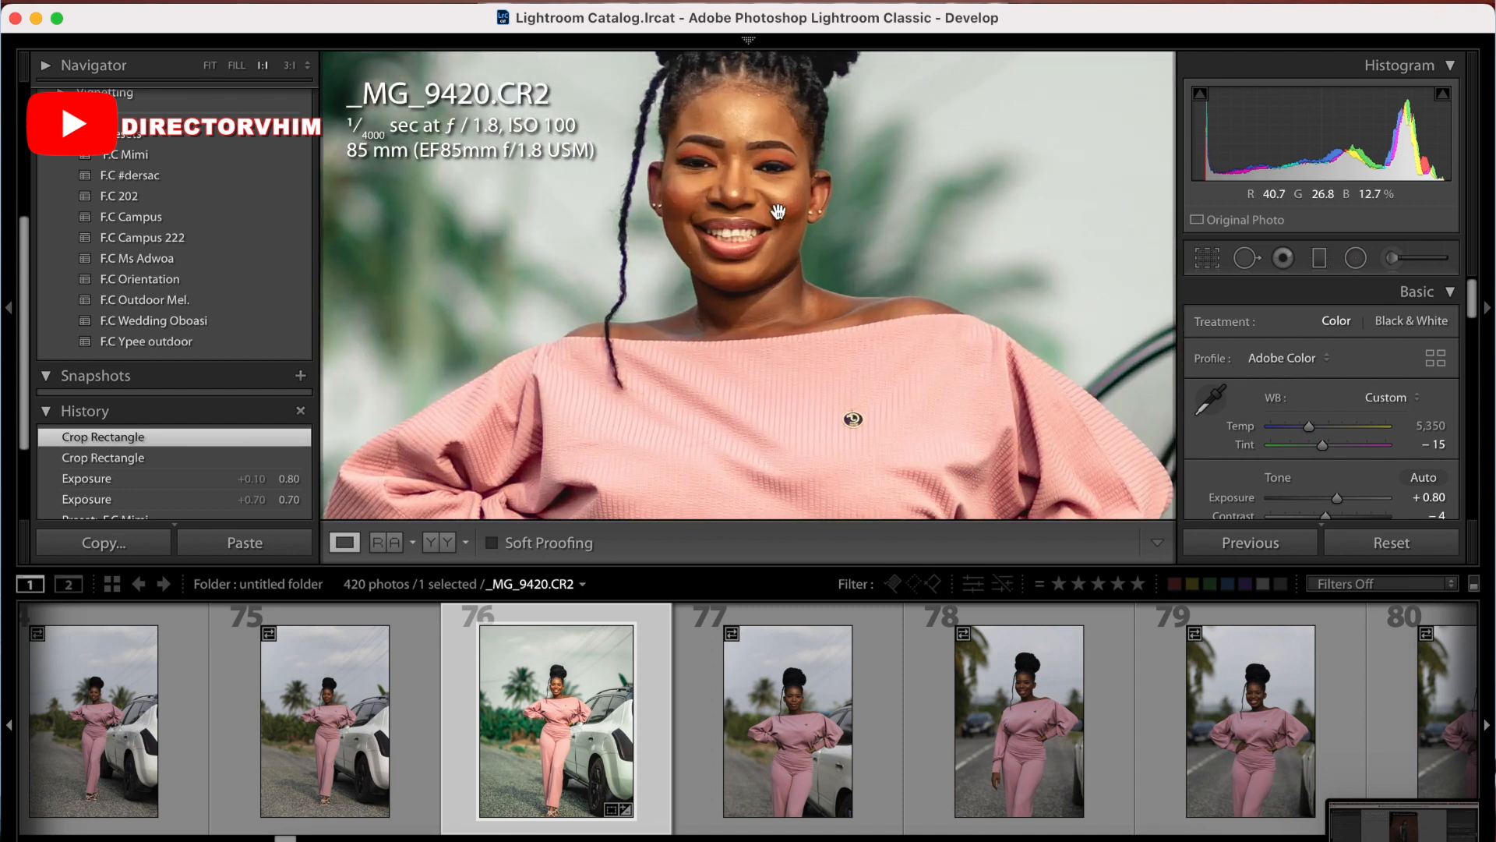
{"action": "left_click", "coordinate": [778, 211]}
{"action": "right_click", "coordinate": [812, 310]}
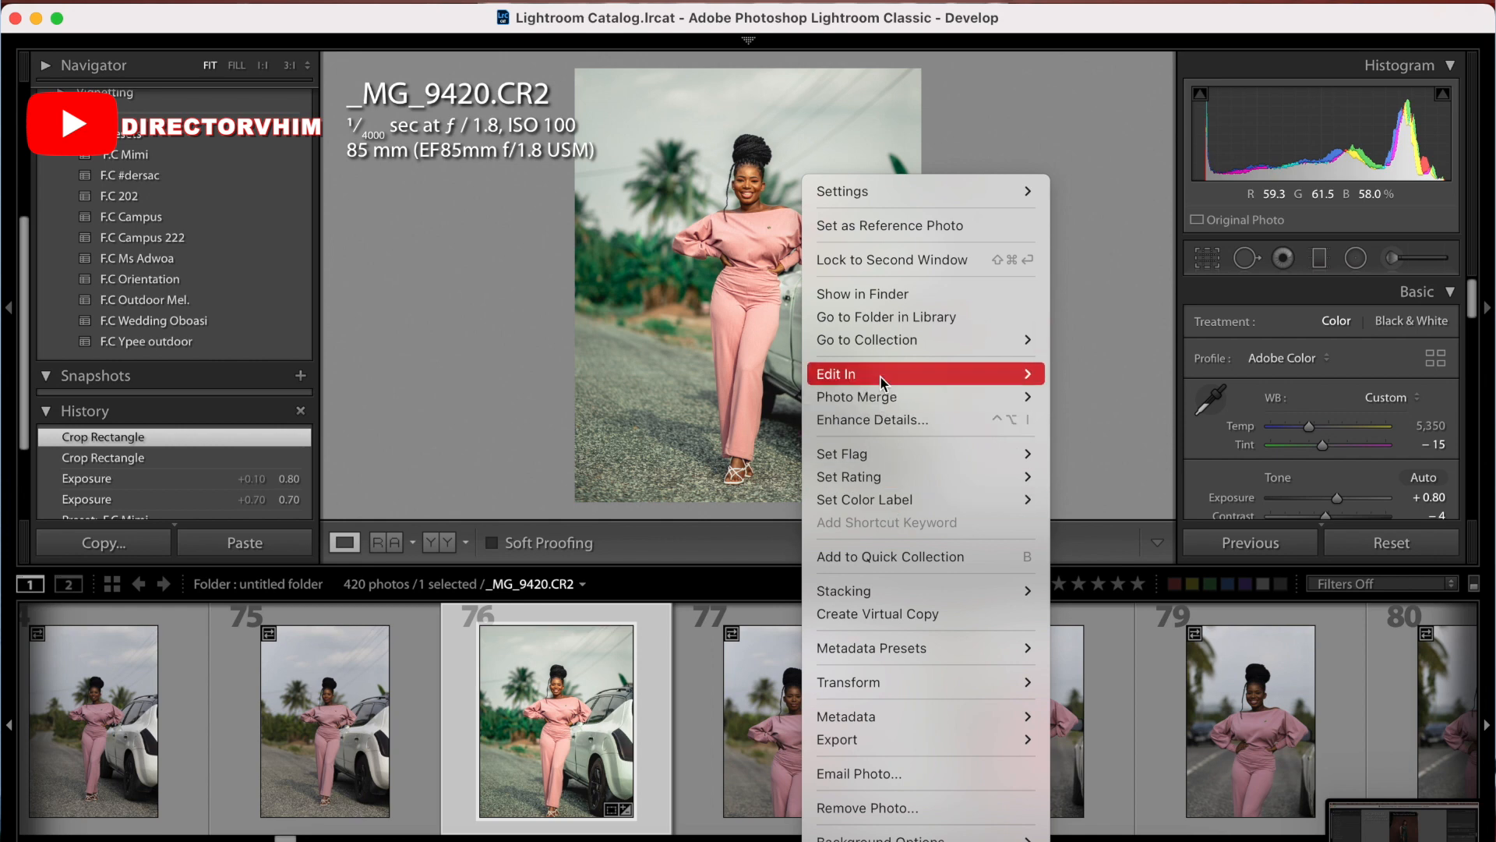
{"action": "mouse_move", "coordinate": [885, 377]}
{"action": "left_click", "coordinate": [1126, 382]}
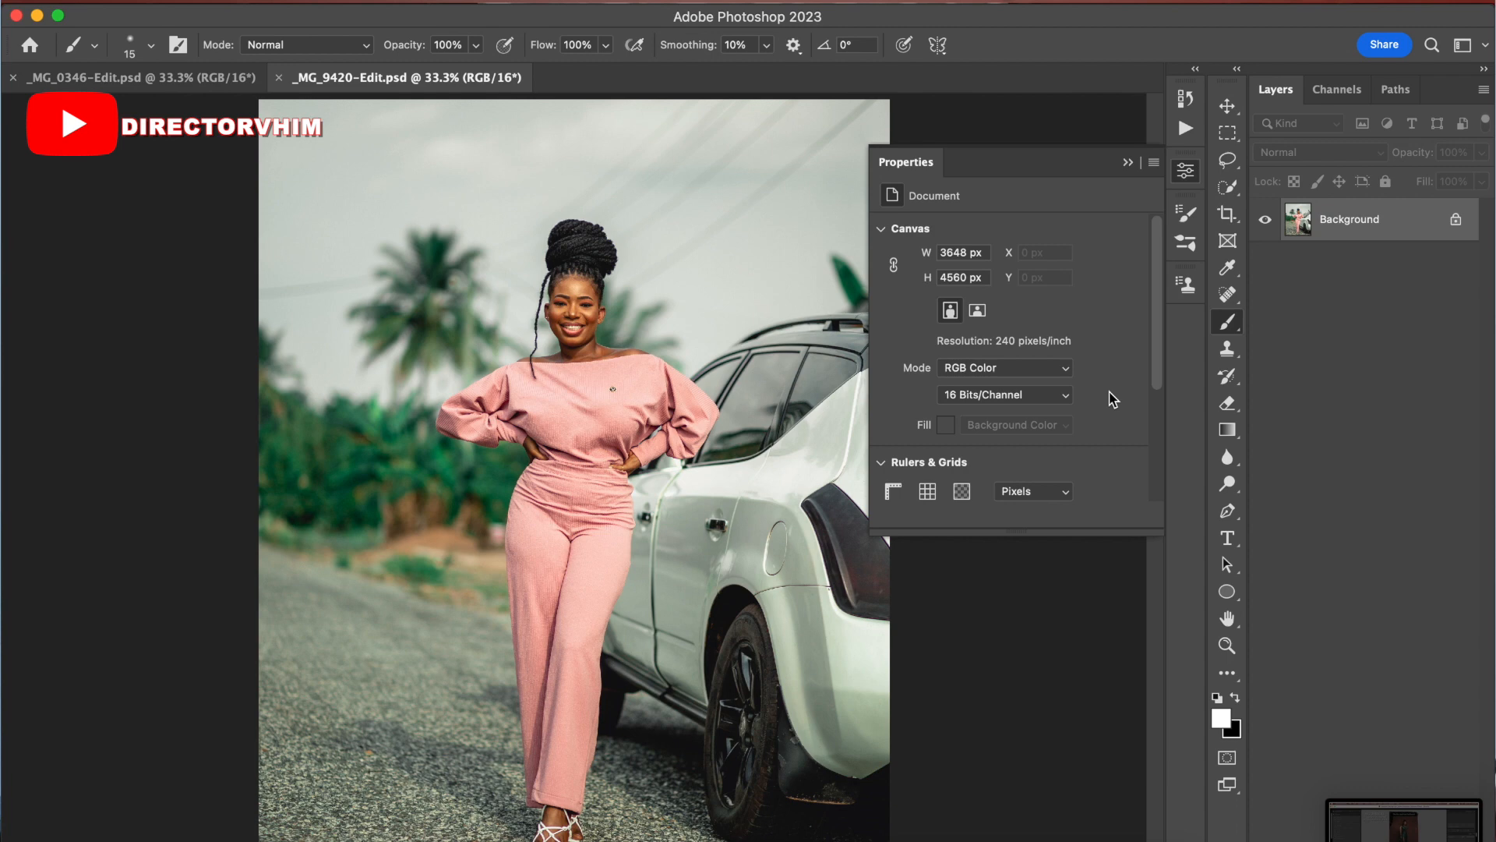
{"action": "left_click", "coordinate": [1128, 164]}
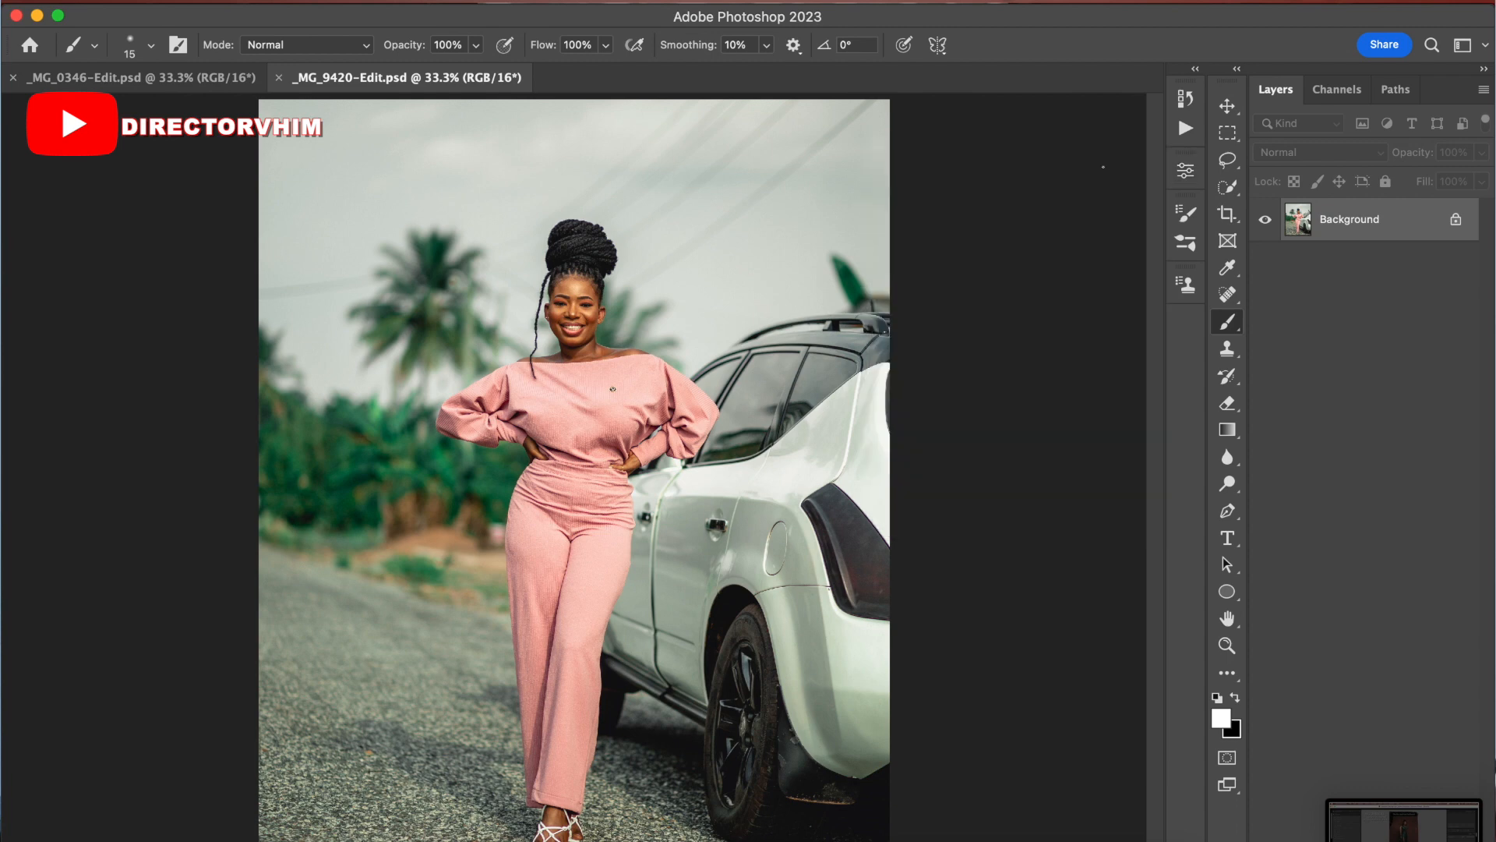
Step: Examine the portrait's upper body at closer magnification and the whole picture fitted in view
{"action": "key", "text": "z"}
{"action": "mouse_move", "coordinate": [653, 390]}
{"action": "left_mouse_down"}
{"action": "mouse_move", "coordinate": [628, 385]}
{"action": "mouse_move", "coordinate": [673, 316]}
{"action": "left_mouse_up"}
{"action": "key", "text": "b"}
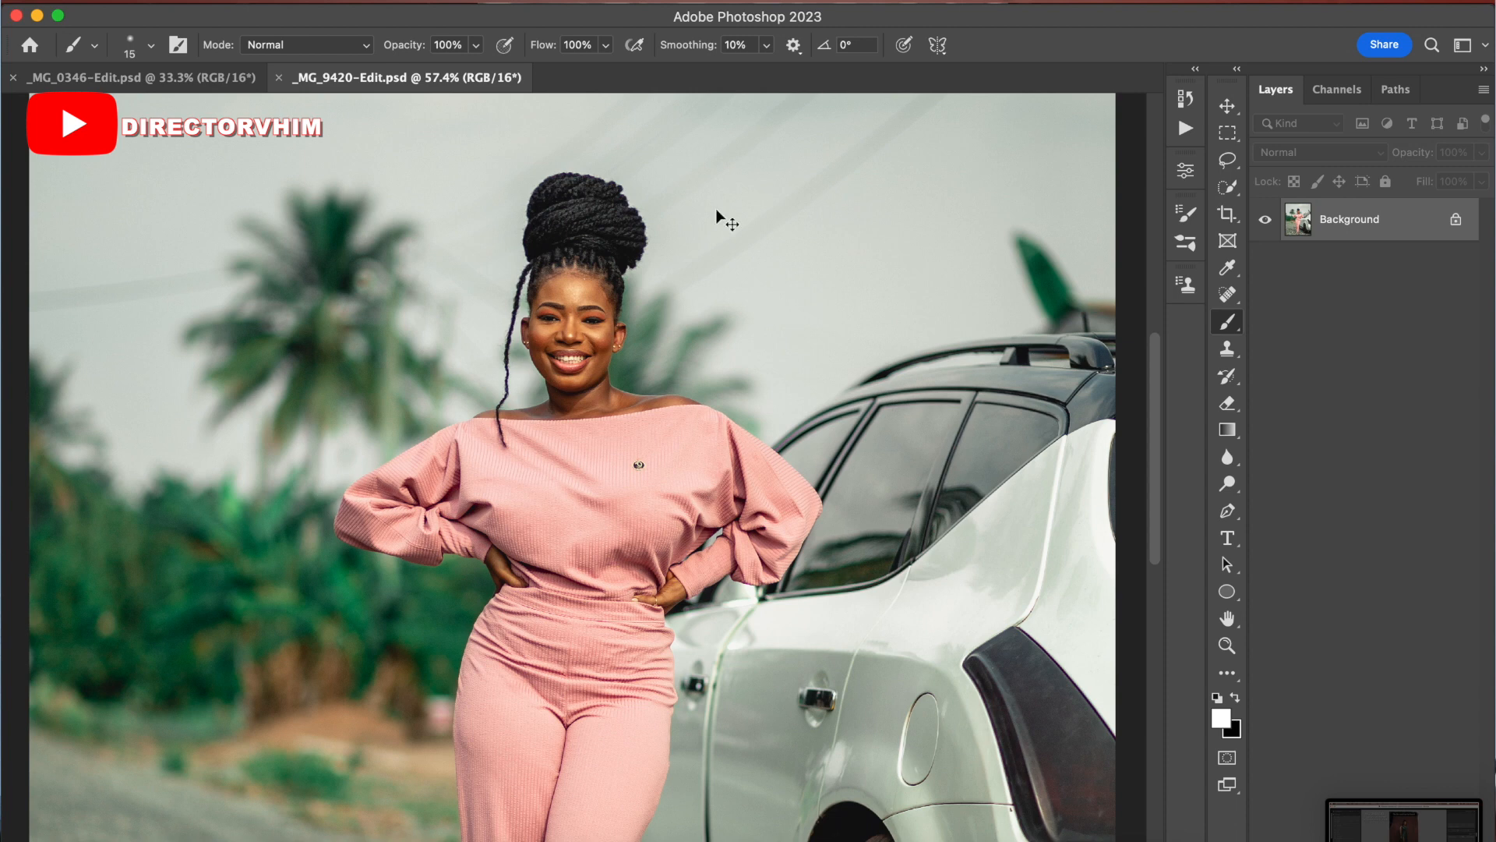
{"action": "key", "text": "super+0"}
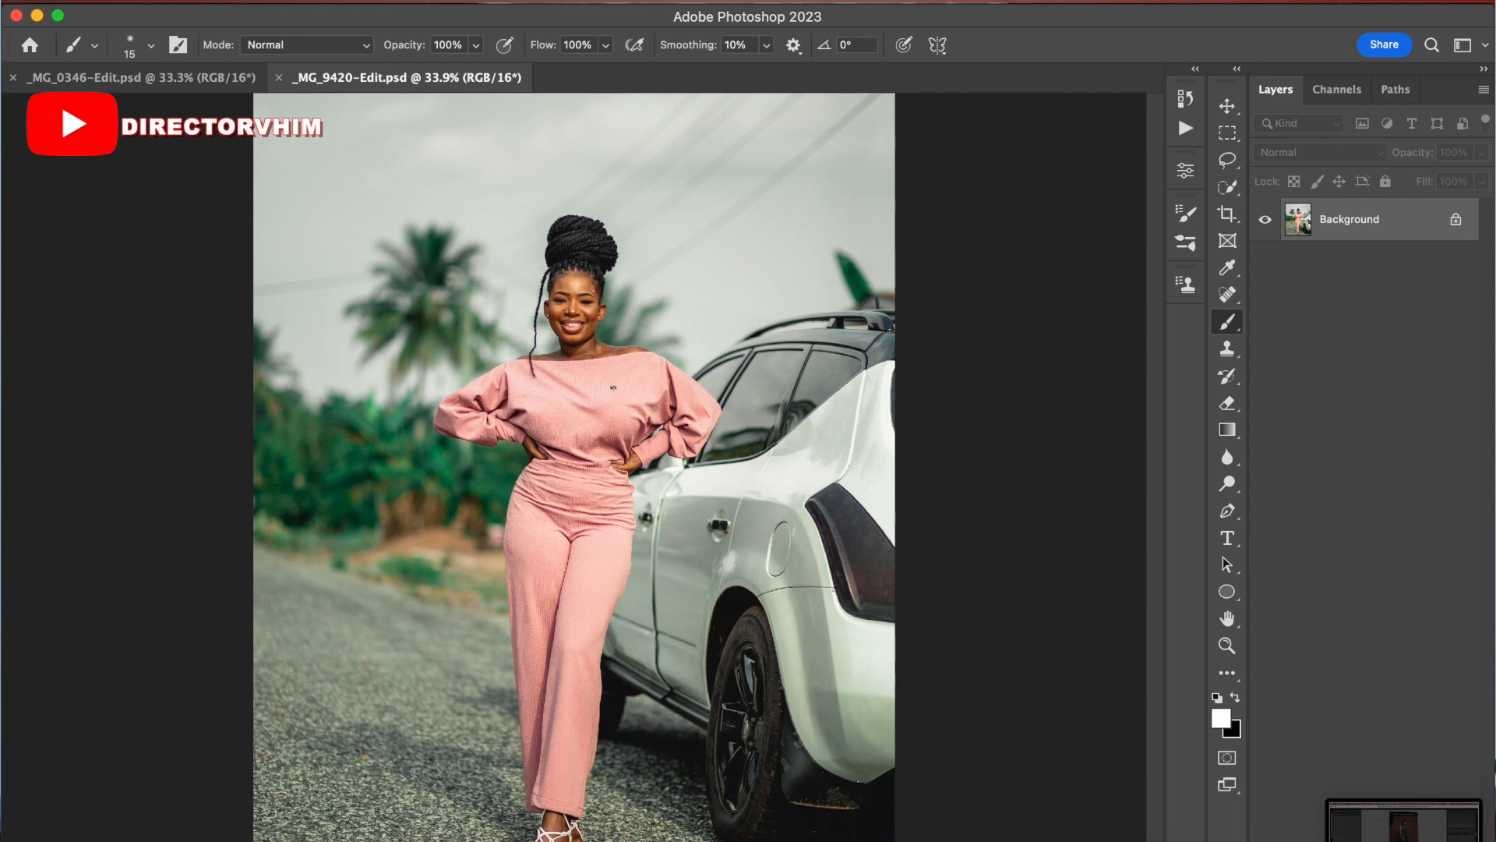
{"action": "key", "text": "z"}
{"action": "left_click_drag", "start_coordinate": [607, 248], "coordinate": [592, 244]}
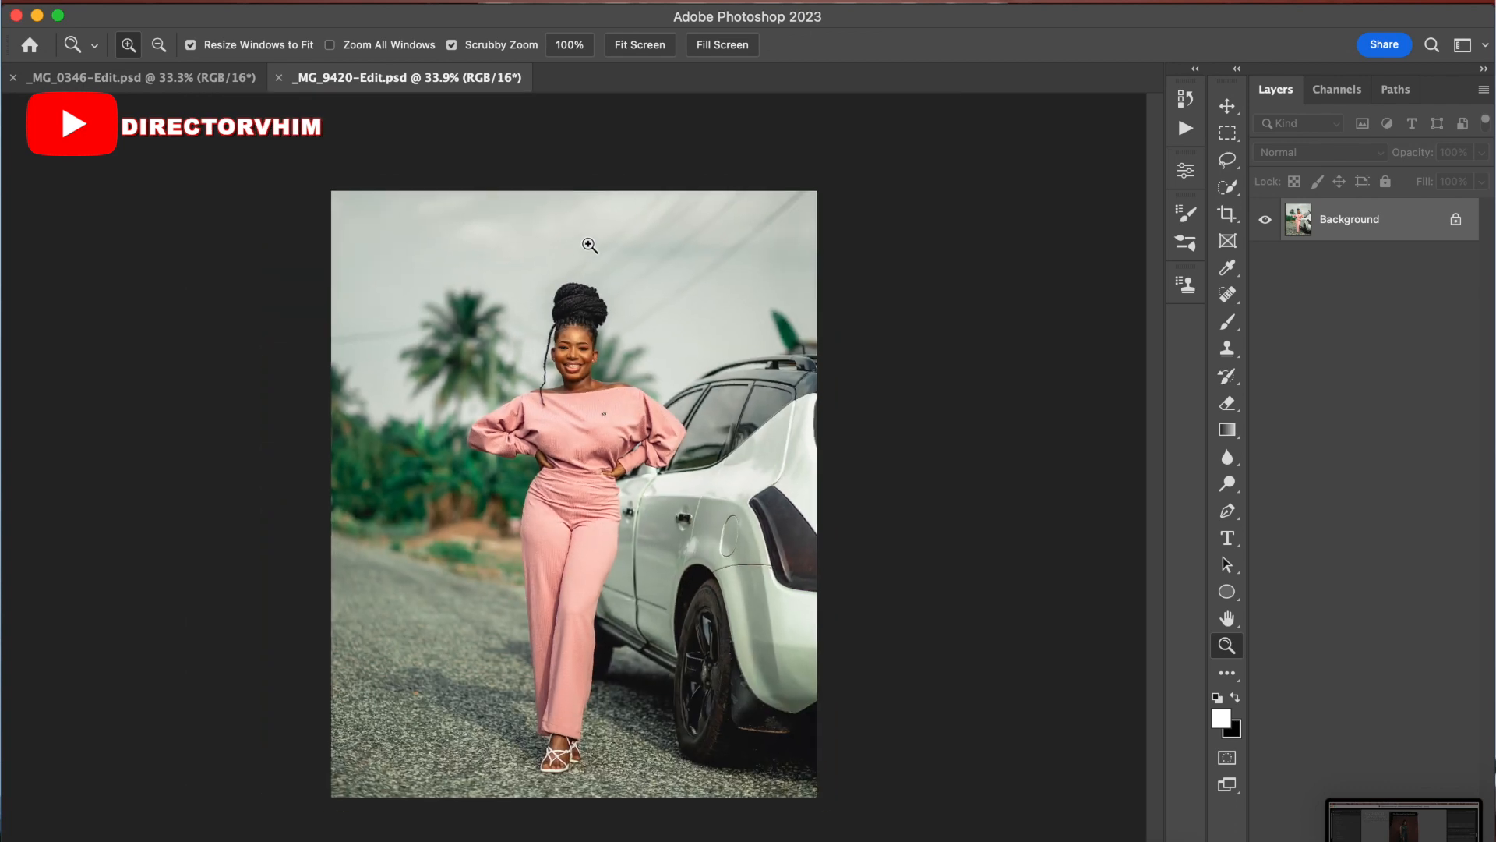
{"action": "left_click_drag", "start_coordinate": [590, 311], "coordinate": [623, 281]}
{"action": "key", "text": "b"}
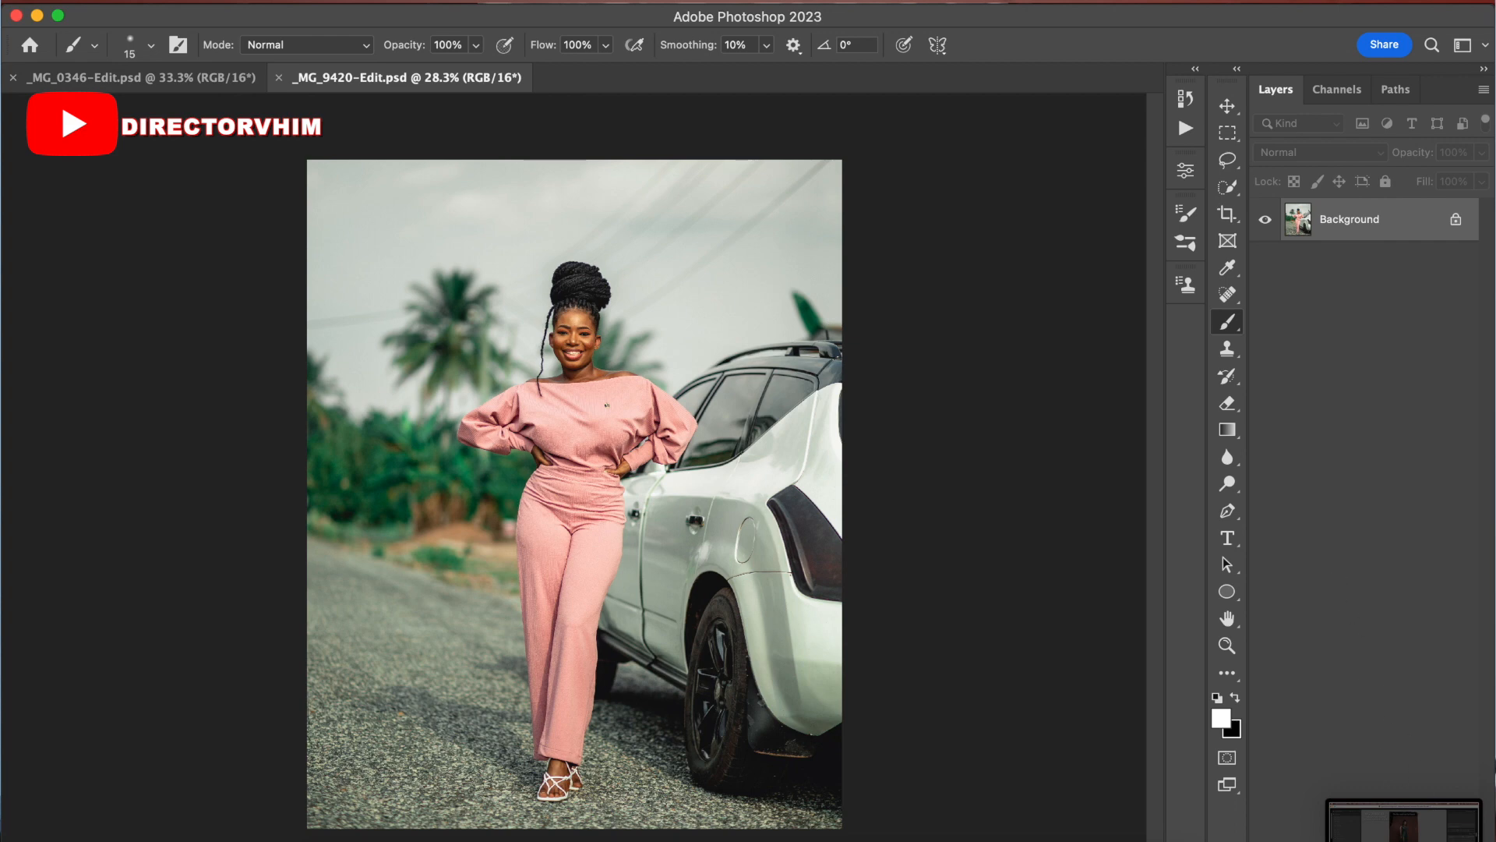
{"action": "left_click", "coordinate": [1405, 824]}
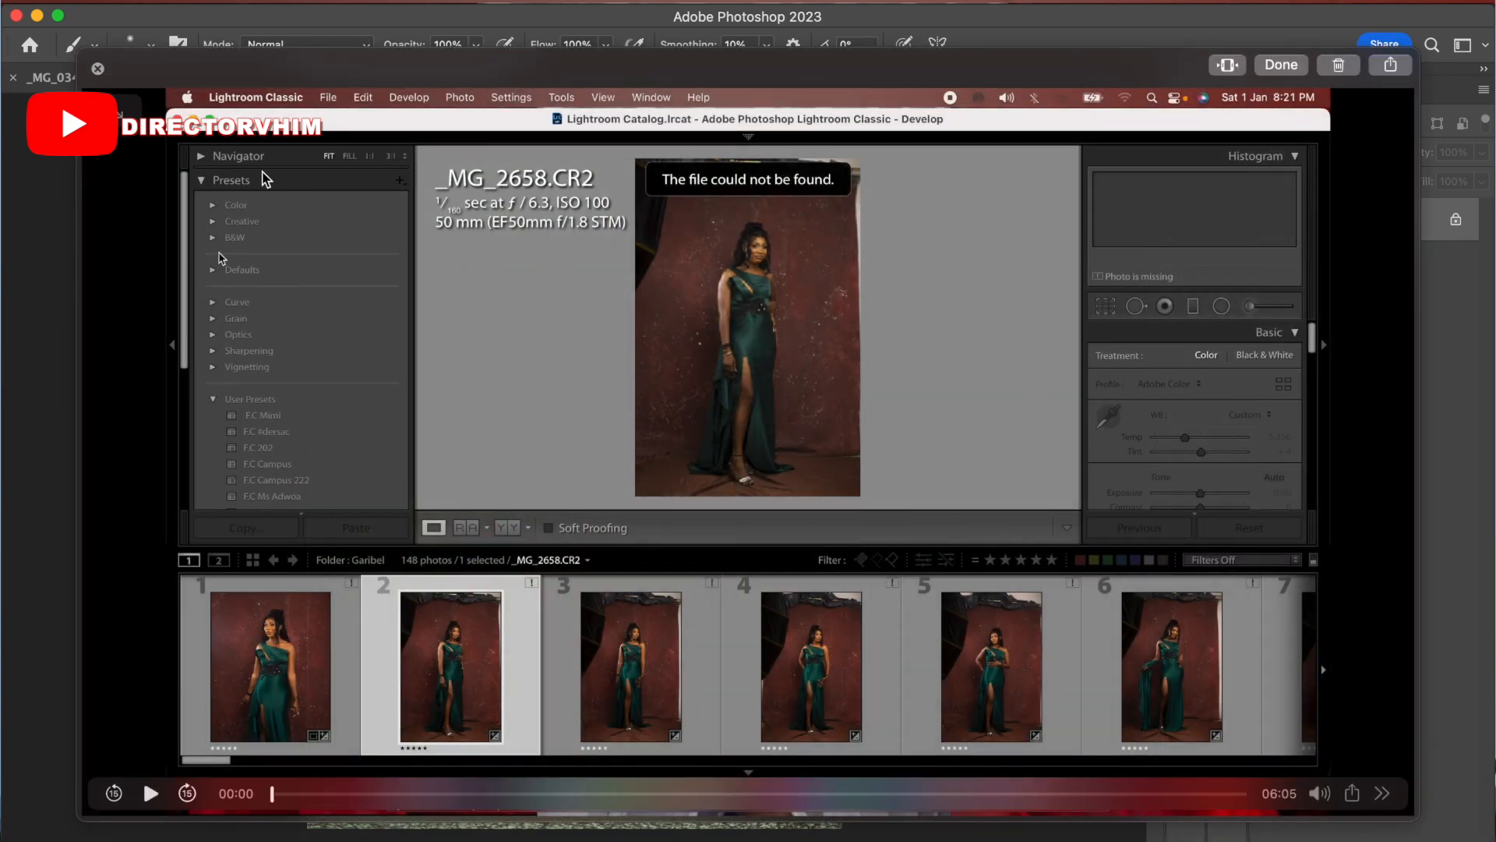
{"action": "left_click", "coordinate": [98, 71]}
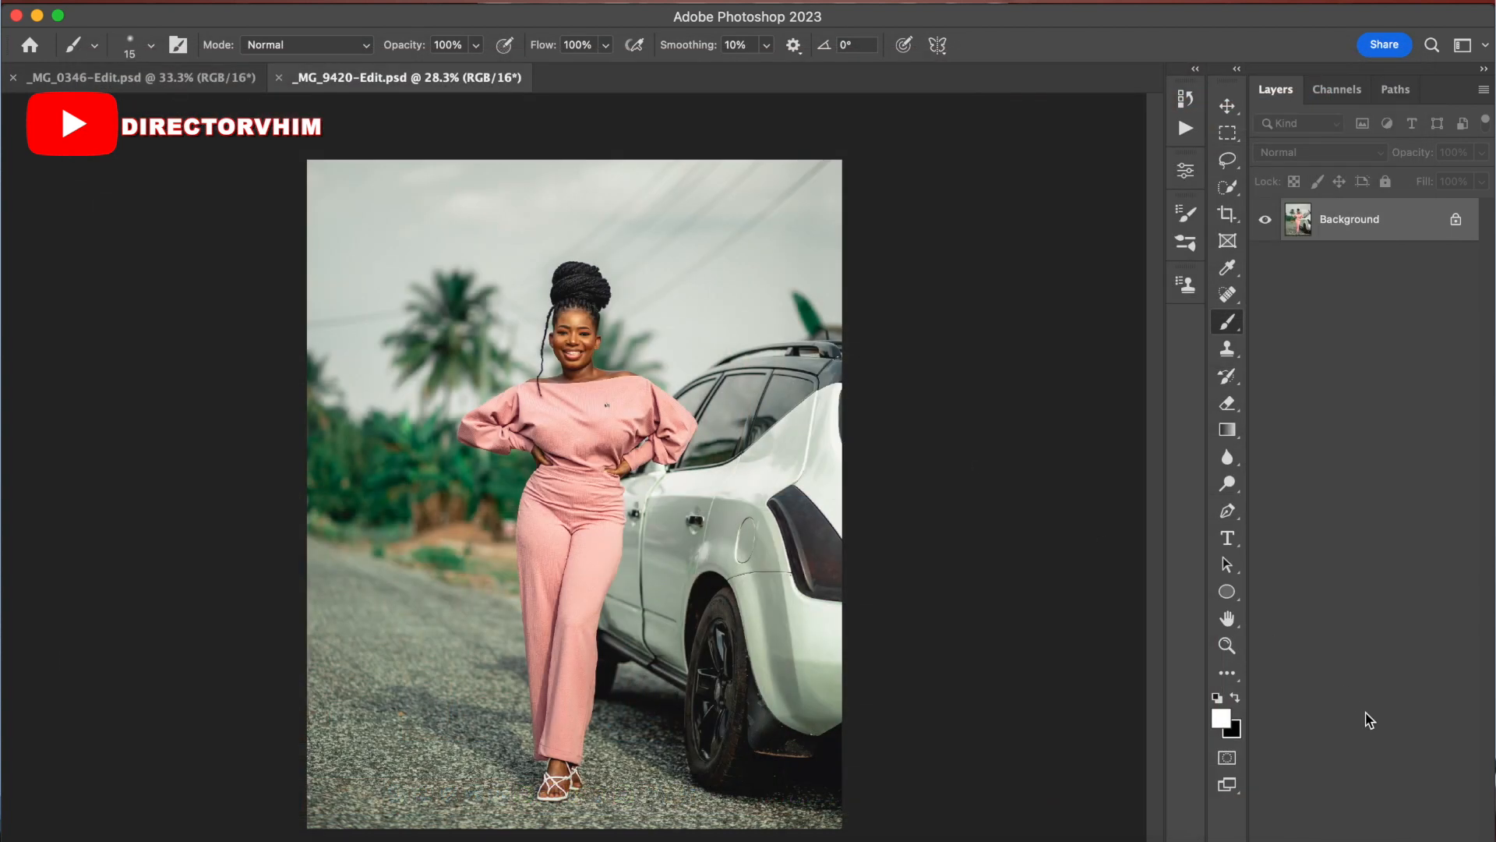
Step: Add an empty layer above the Background and choose the Spot Healing Brush Tool
{"action": "key", "text": "super+alt+shift+n"}
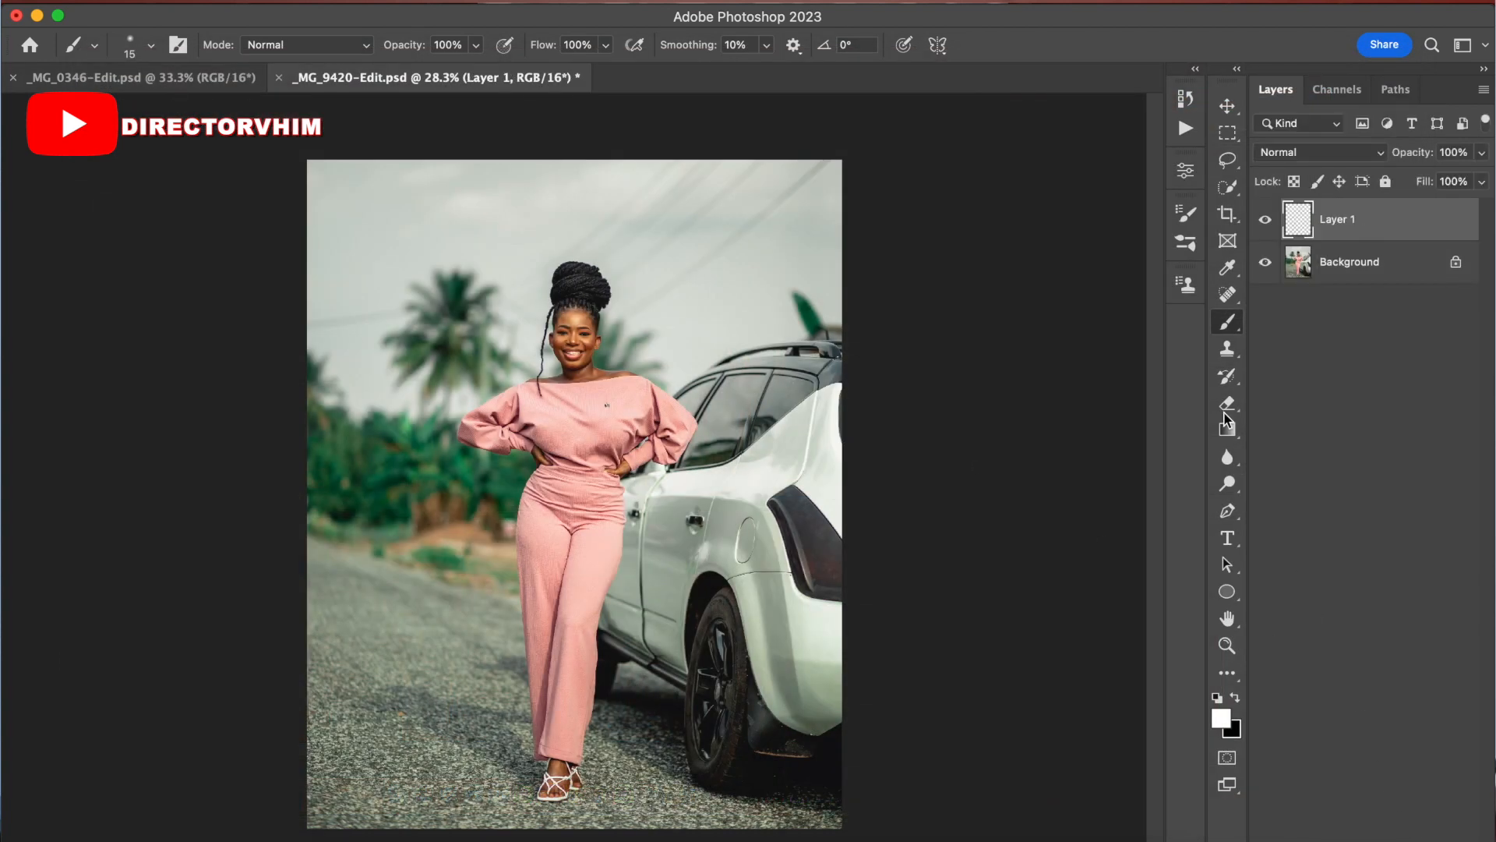
{"action": "left_click", "coordinate": [1232, 296]}
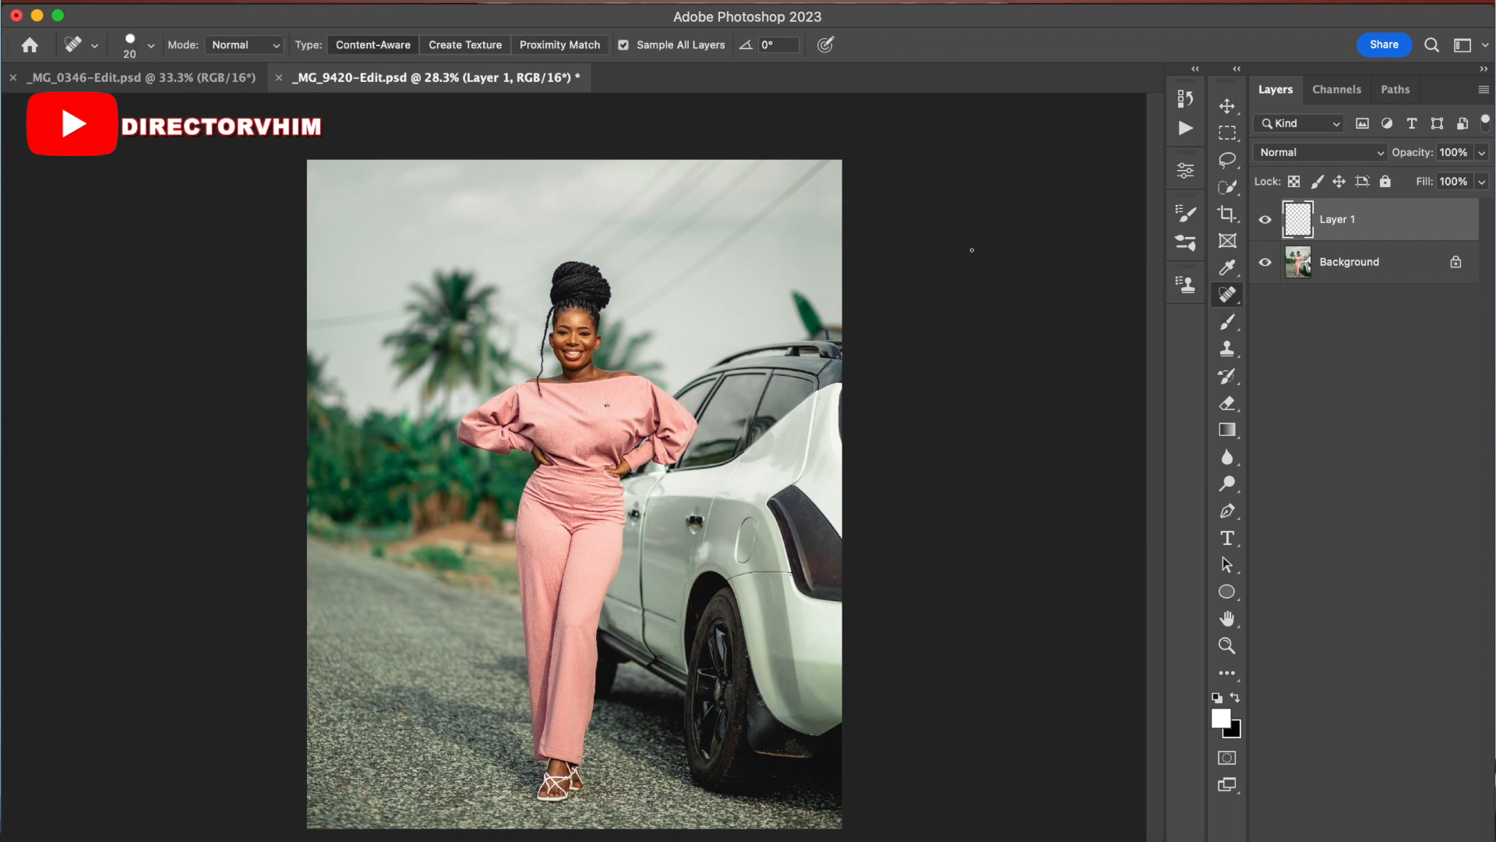
{"action": "right_click", "coordinate": [1228, 297]}
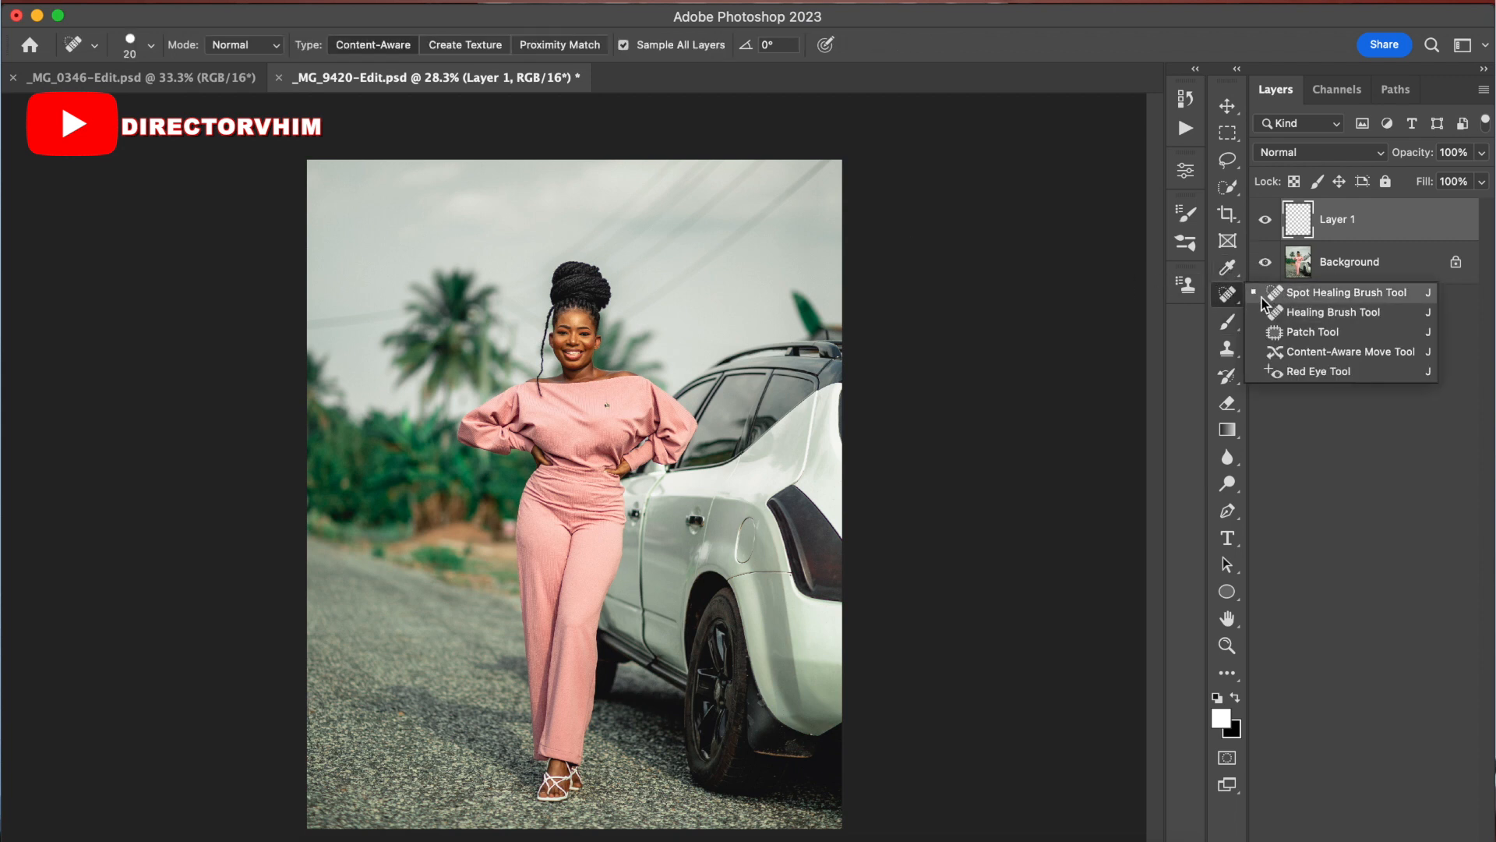
{"action": "left_click", "coordinate": [1313, 294]}
Step: Enlarge the healing brush to size 300 and paint out the two long diagonal power lines in the sky beside the woman's head
{"action": "key", "text": "z"}
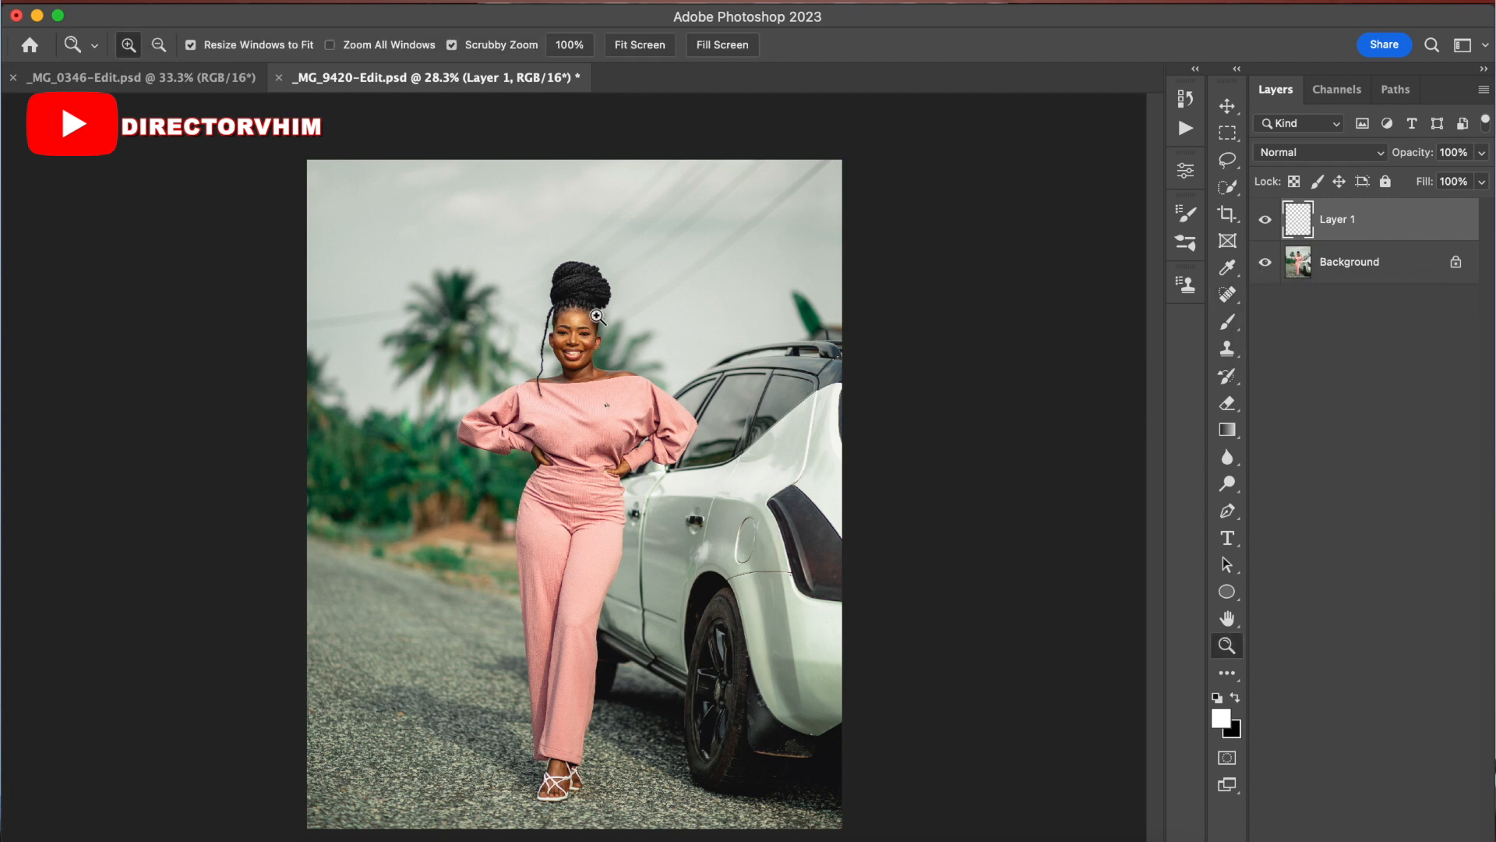
{"action": "left_click_drag", "start_coordinate": [722, 247], "coordinate": [732, 248]}
{"action": "key", "text": "j"}
{"action": "key", "text": "space"}
{"action": "left_click_drag", "start_coordinate": [792, 358], "coordinate": [768, 395]}
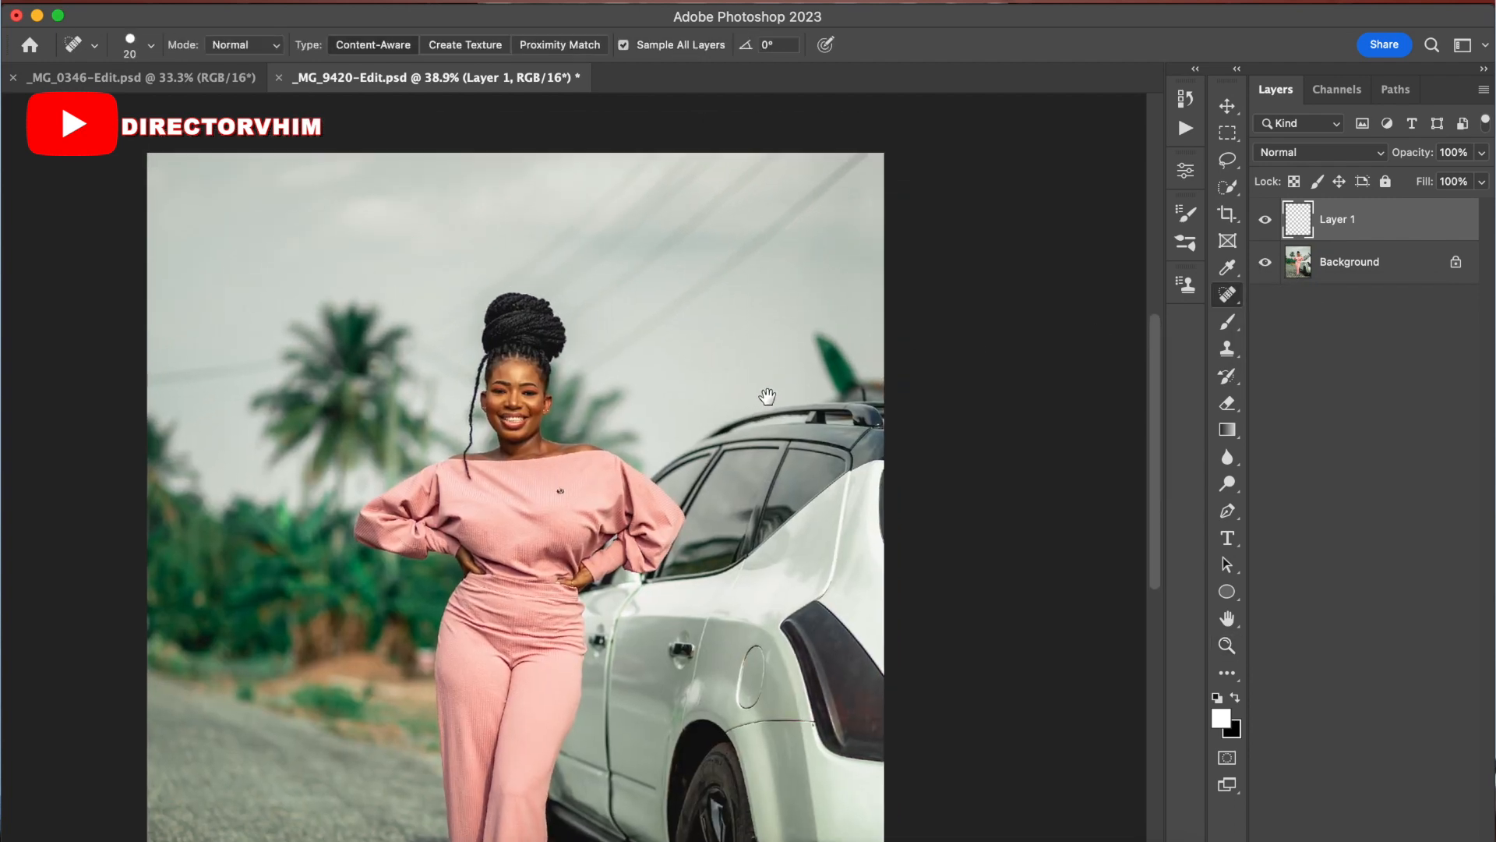
{"action": "key", "text": "bracketright"}
{"action": "key", "text": "bracketright"}
{"action": "key", "text": "bracketright"}
{"action": "key", "text": "bracketright"}
{"action": "key", "text": "bracketright"}
{"action": "key", "text": "bracketright"}
{"action": "key", "text": "bracketright"}
{"action": "key", "text": "bracketright"}
{"action": "key", "text": "bracketright"}
{"action": "key", "text": "bracketright"}
{"action": "key", "text": "bracketright"}
{"action": "key", "text": "bracketright"}
{"action": "key", "text": "bracketright"}
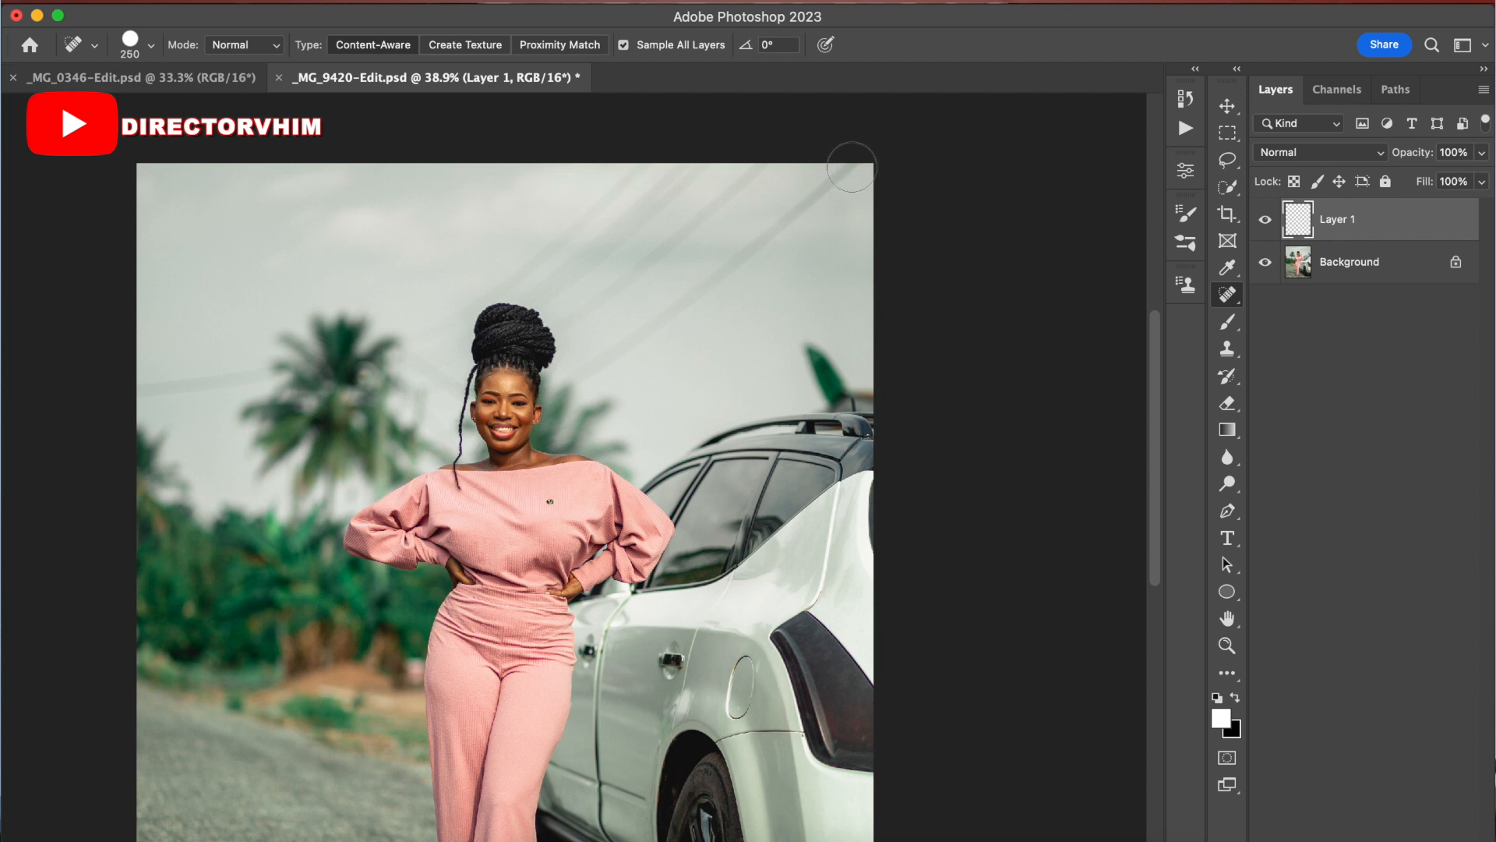
{"action": "left_click_drag", "start_coordinate": [855, 164], "coordinate": [580, 377]}
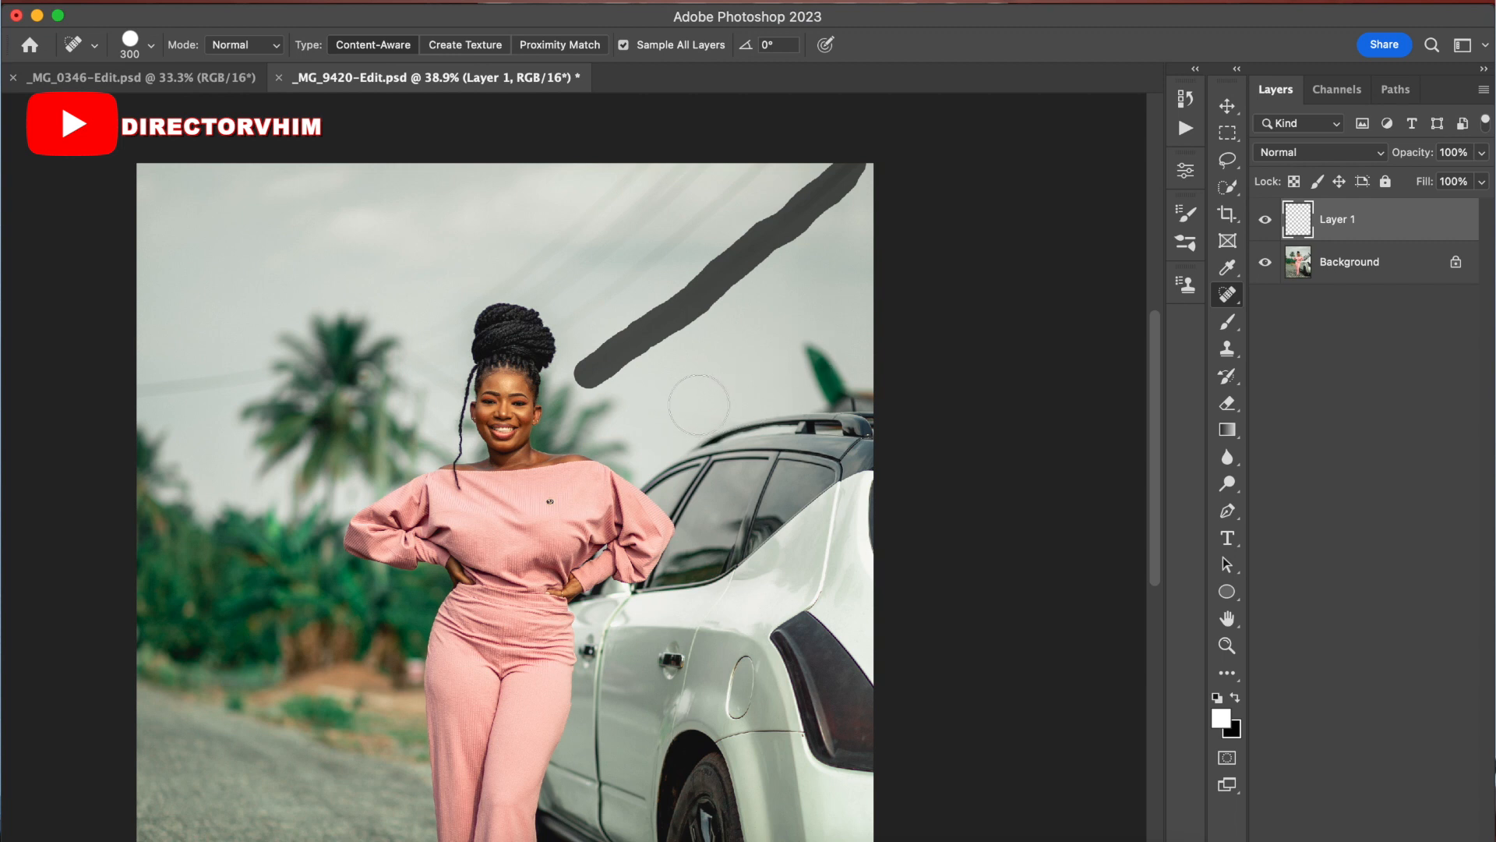
{"action": "left_click_drag", "start_coordinate": [760, 165], "coordinate": [569, 322]}
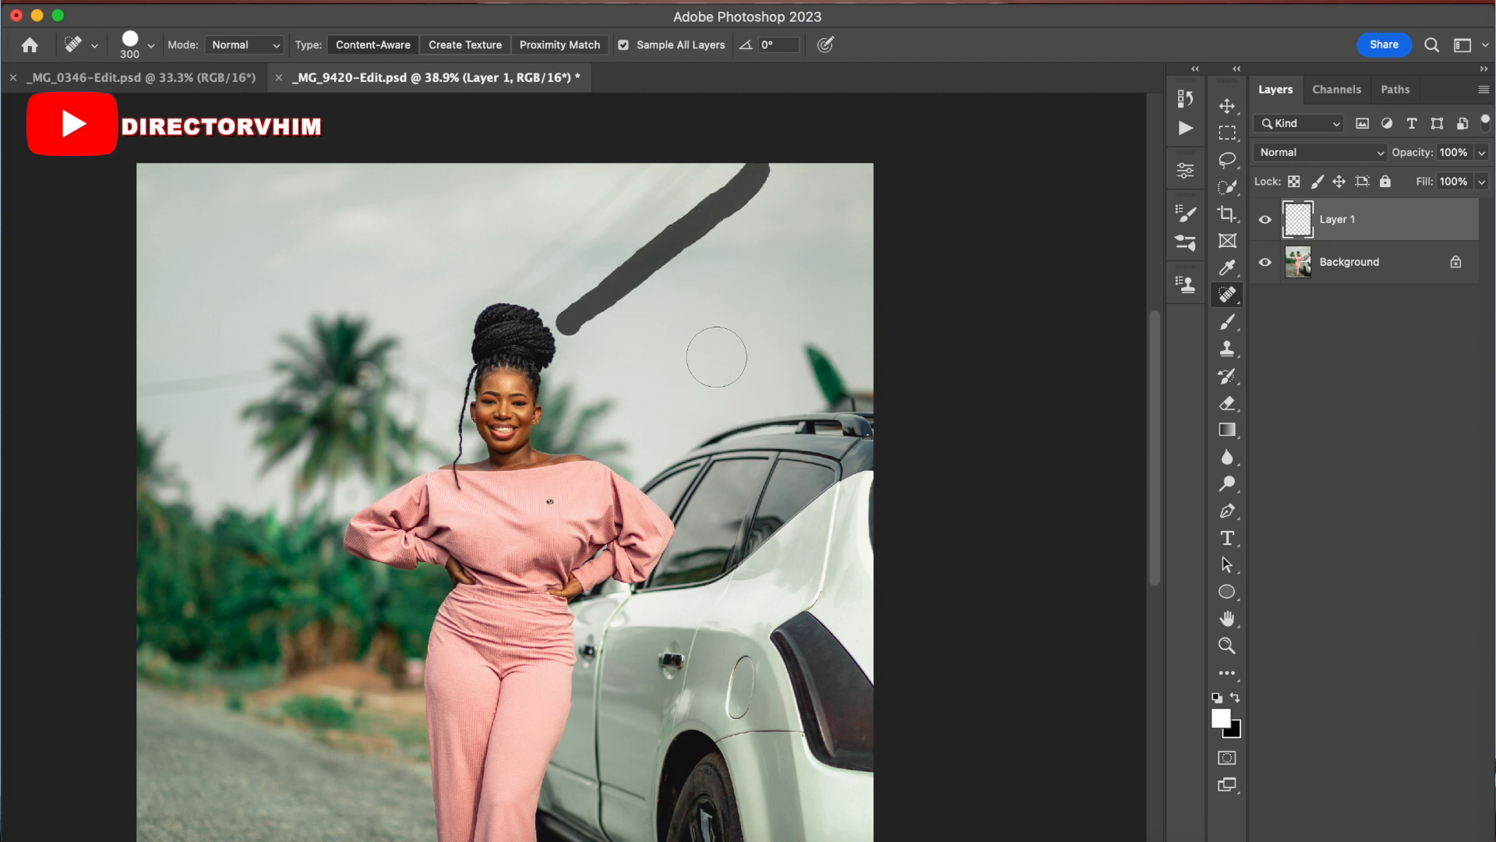
{"action": "mouse_move", "coordinate": [681, 335]}
{"action": "left_mouse_down"}
{"action": "mouse_move", "coordinate": [725, 360]}
{"action": "mouse_move", "coordinate": [715, 332]}
{"action": "left_mouse_up"}
Step: Heal the leftover diagonal streak in the upper sky and the wire beside the palm tree
{"action": "left_click_drag", "start_coordinate": [789, 185], "coordinate": [641, 319]}
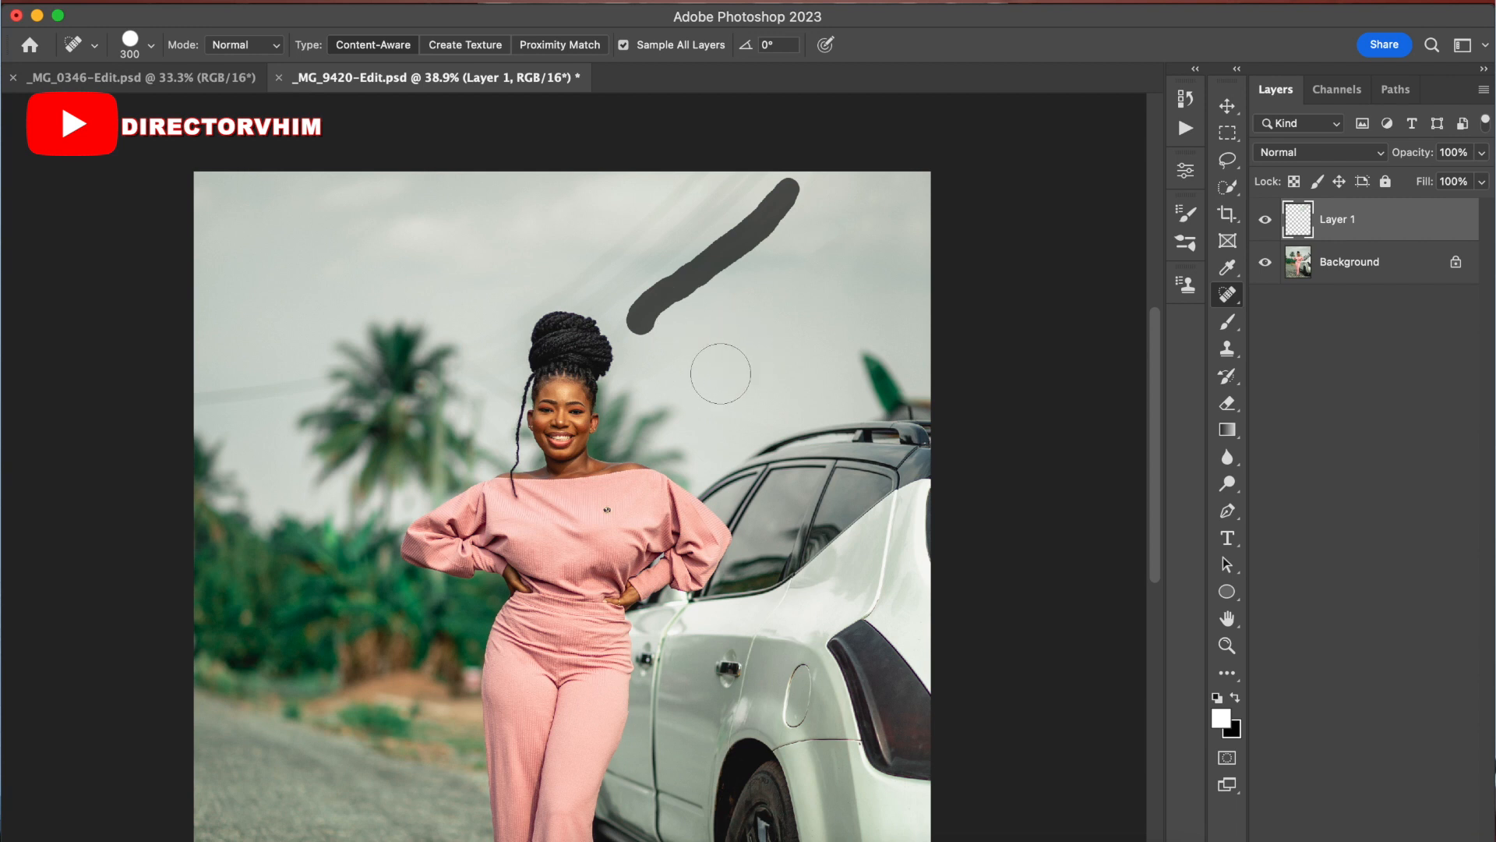
{"action": "mouse_move", "coordinate": [693, 392]}
{"action": "left_mouse_down"}
{"action": "mouse_move", "coordinate": [746, 364]}
{"action": "mouse_move", "coordinate": [703, 383]}
{"action": "left_mouse_up"}
{"action": "left_click_drag", "start_coordinate": [575, 405], "coordinate": [572, 402]}
{"action": "left_click_drag", "start_coordinate": [238, 390], "coordinate": [357, 364]}
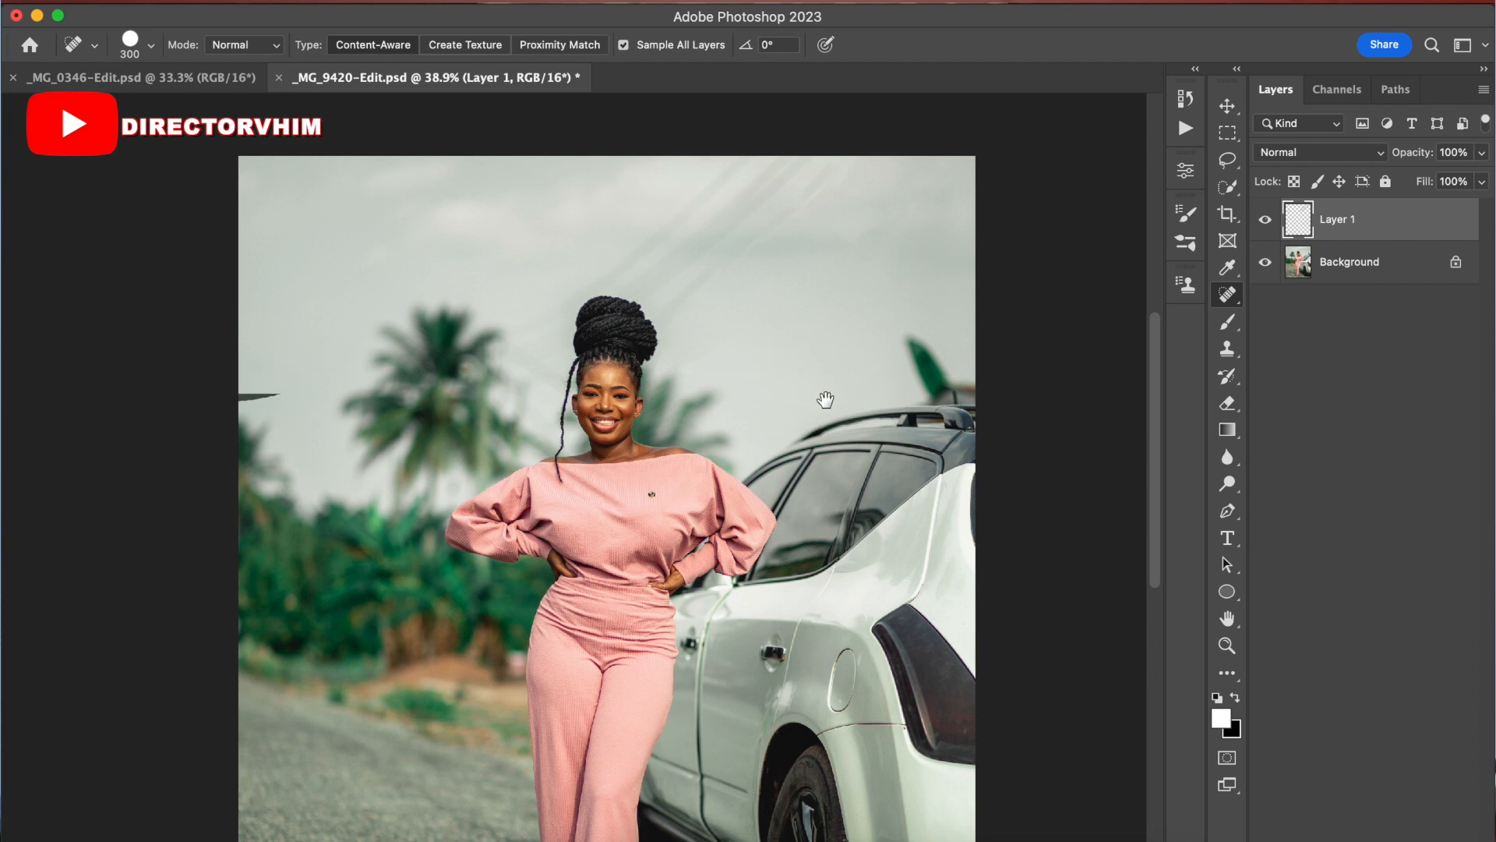
{"action": "left_click_drag", "start_coordinate": [825, 401], "coordinate": [760, 372]}
Step: Paint over the remaining power line traces in the sky above the hair bun with the Spot Healing Brush
{"action": "left_click_drag", "start_coordinate": [686, 148], "coordinate": [567, 248]}
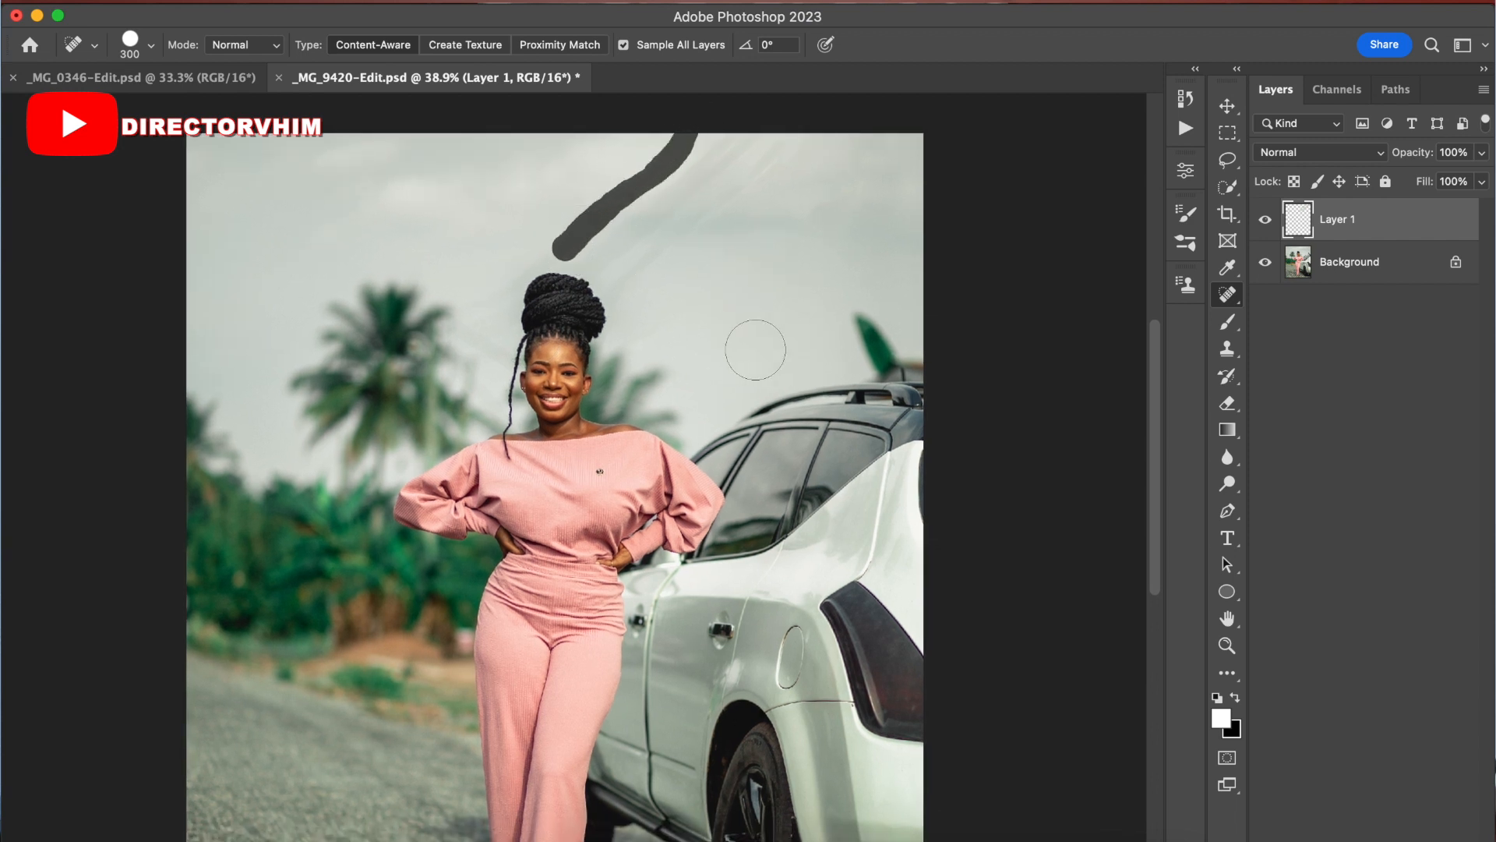
{"action": "left_click_drag", "start_coordinate": [758, 401], "coordinate": [696, 380]}
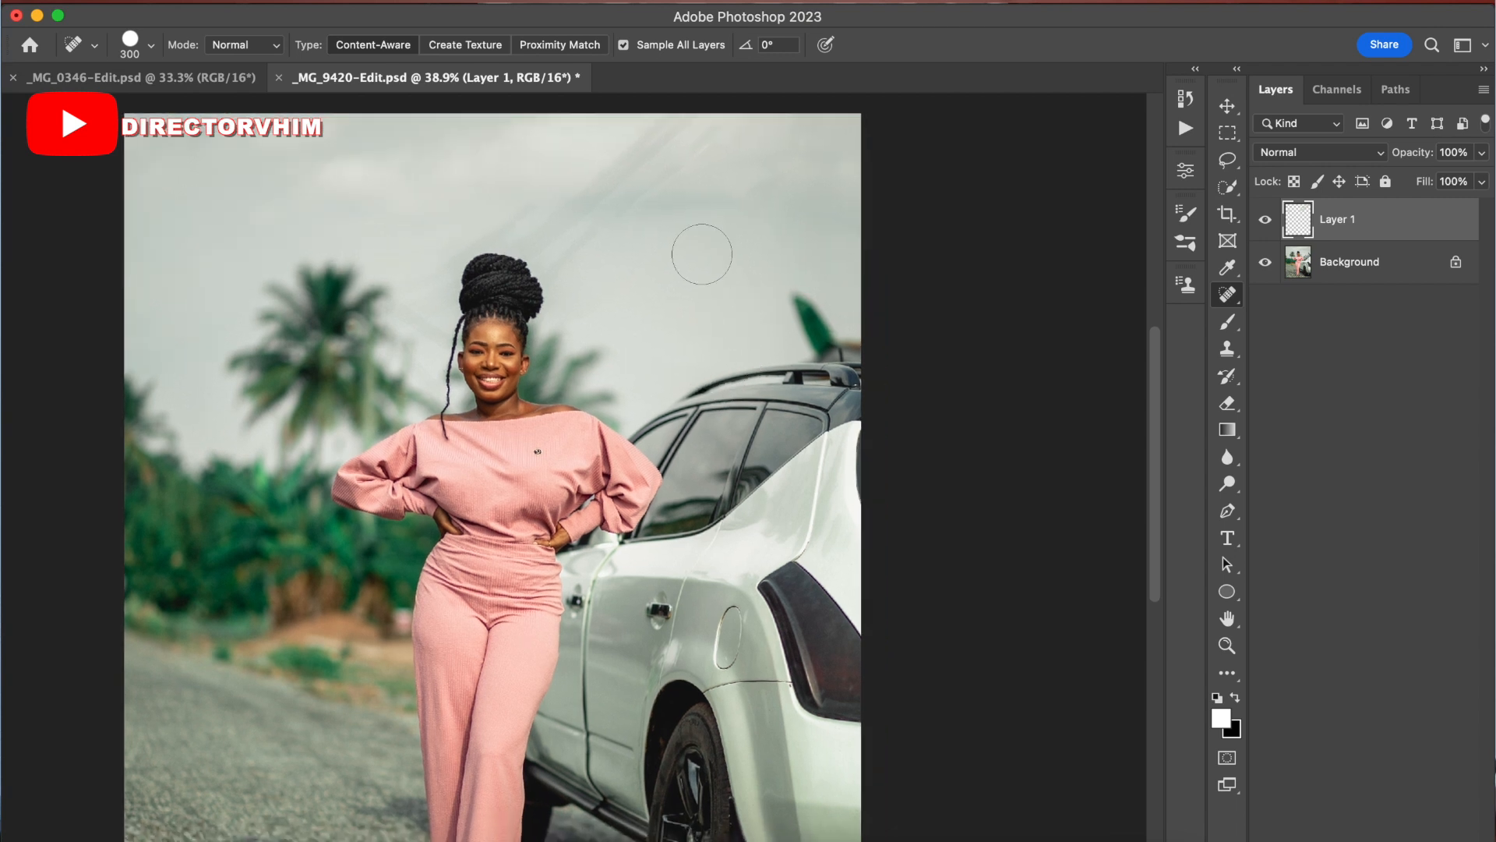
{"action": "left_click_drag", "start_coordinate": [706, 129], "coordinate": [600, 232]}
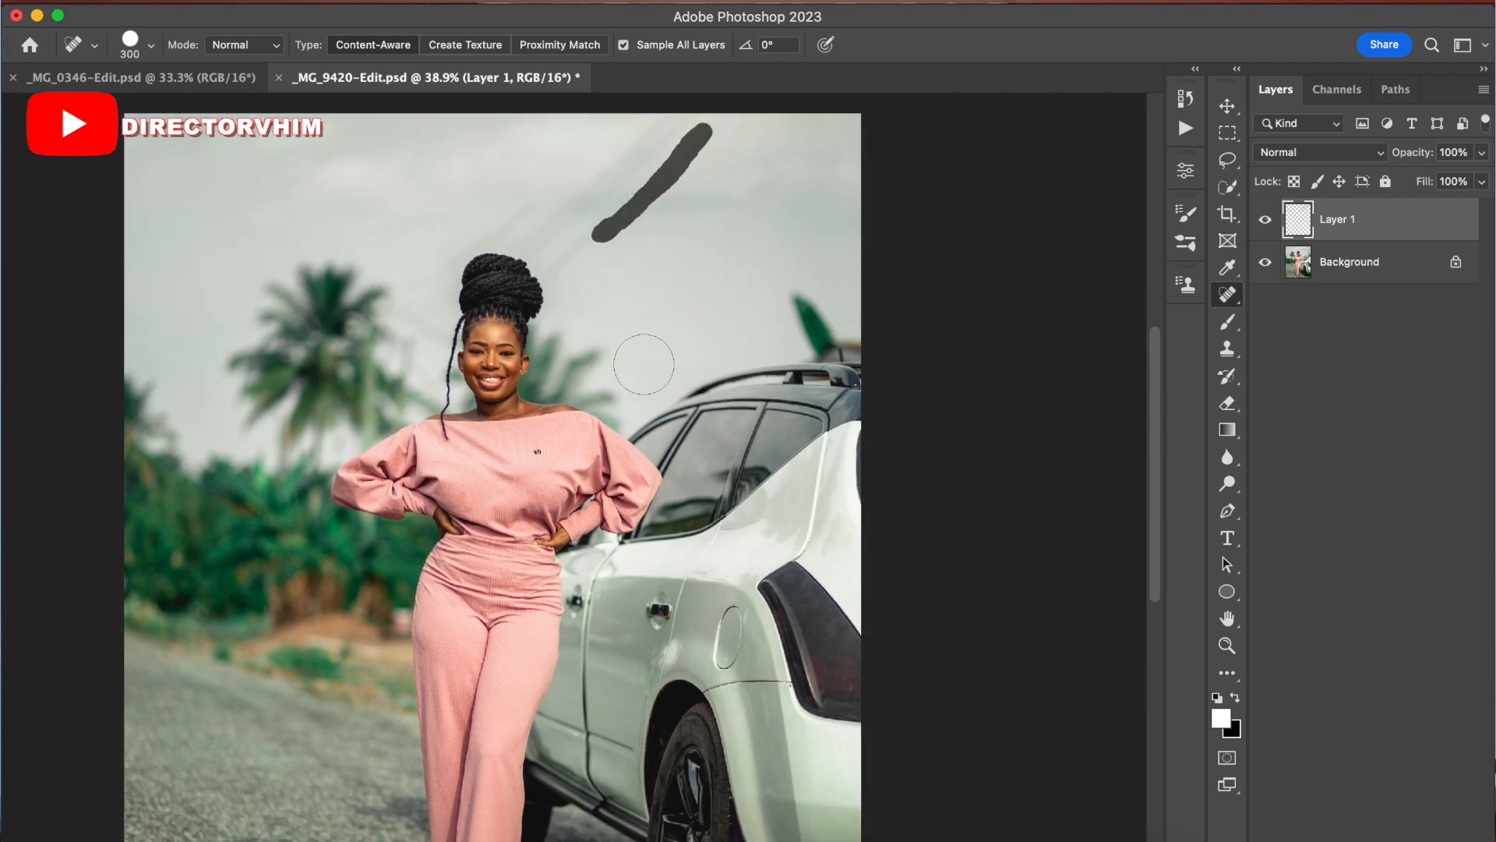
{"action": "left_click_drag", "start_coordinate": [641, 368], "coordinate": [676, 359]}
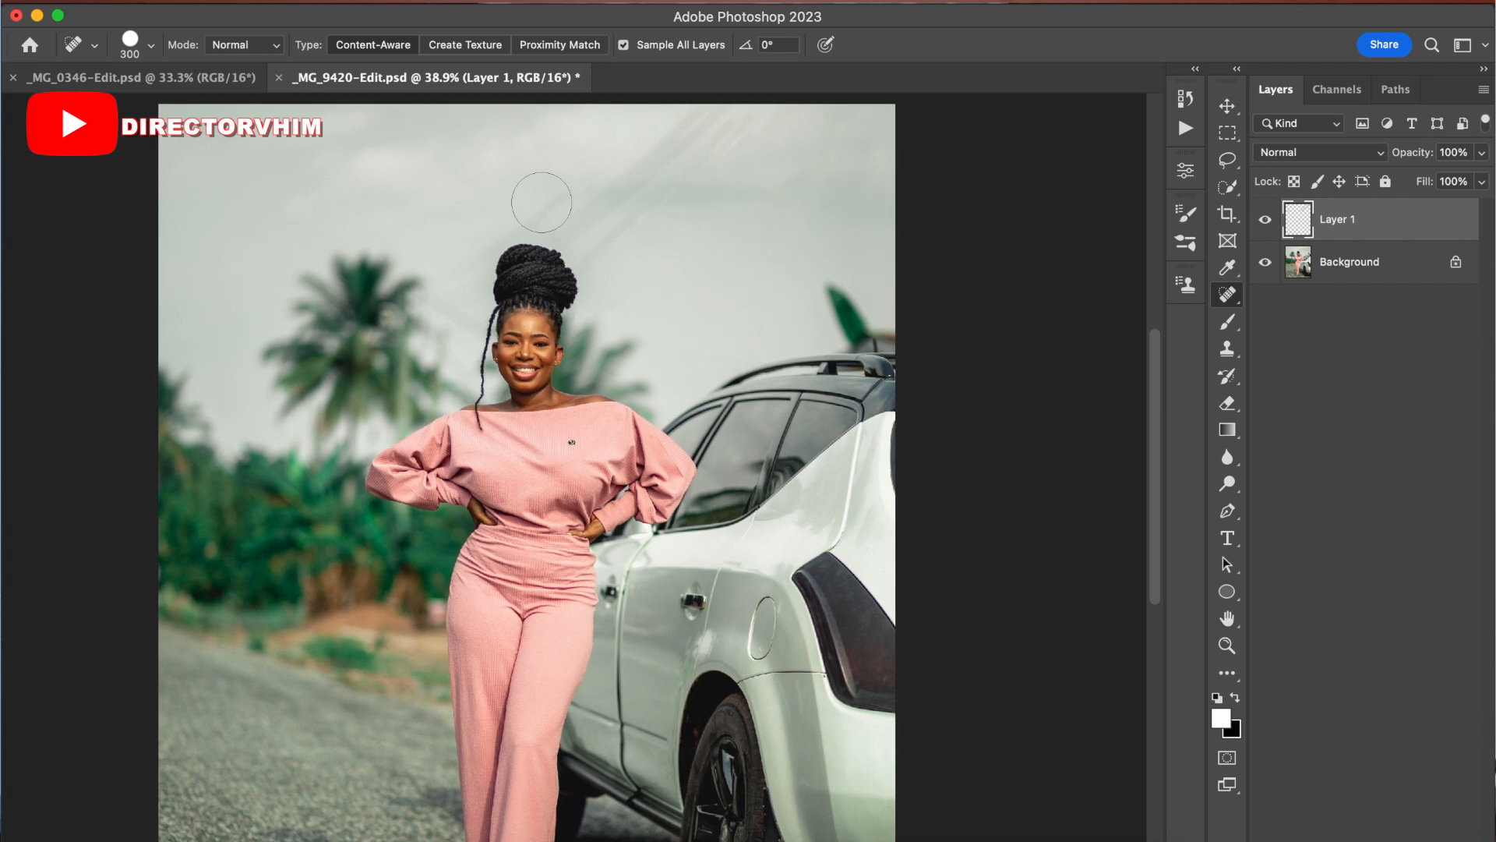
{"action": "left_click_drag", "start_coordinate": [538, 214], "coordinate": [575, 187]}
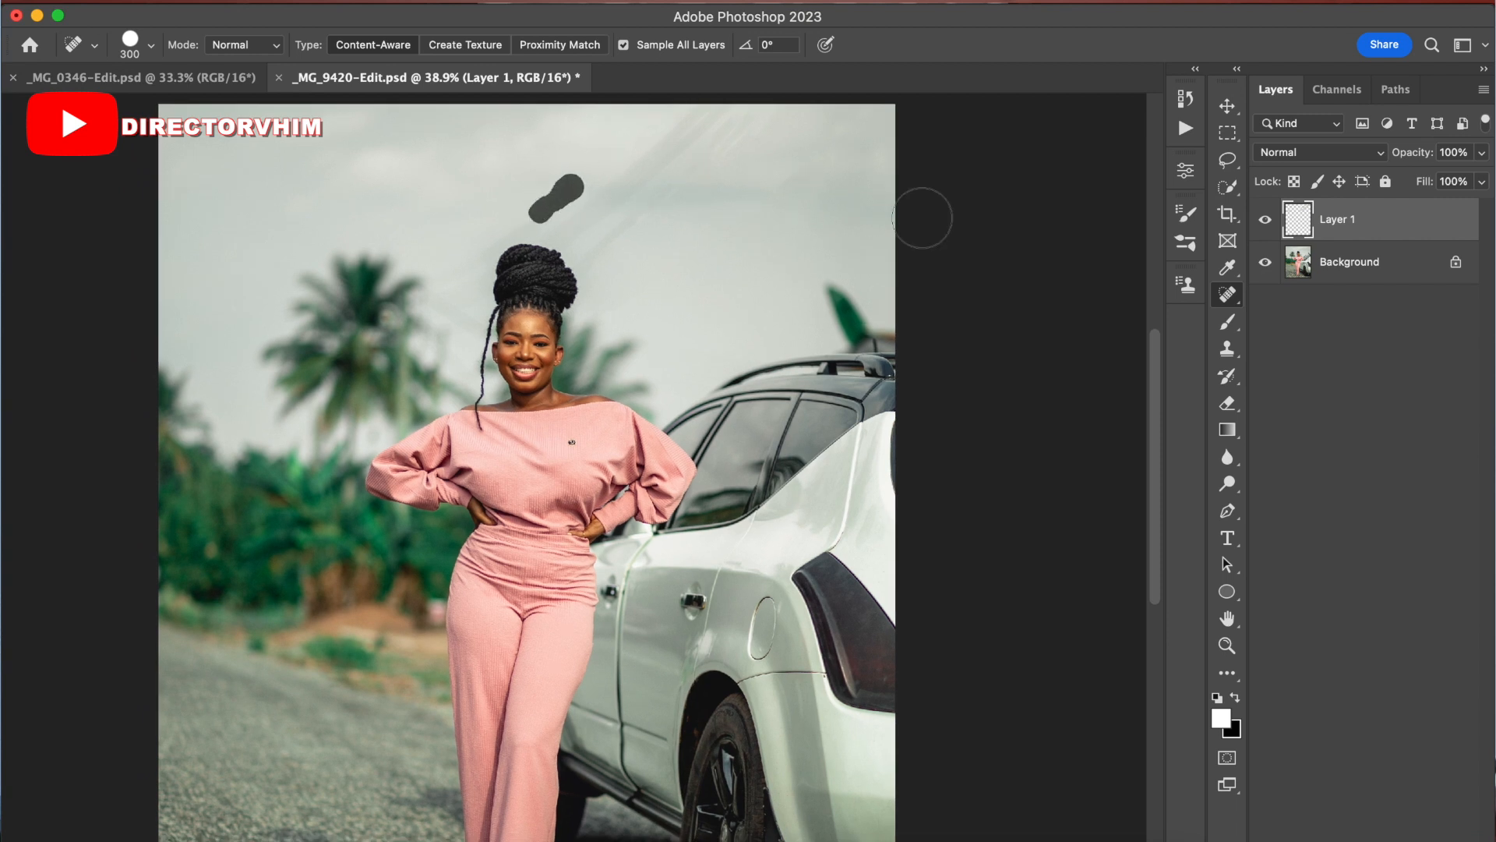
Step: On the Background layer, outline the streaked sky above the head with the Patch Tool, apply Fill to that area and deselect
{"action": "left_click", "coordinate": [1356, 265]}
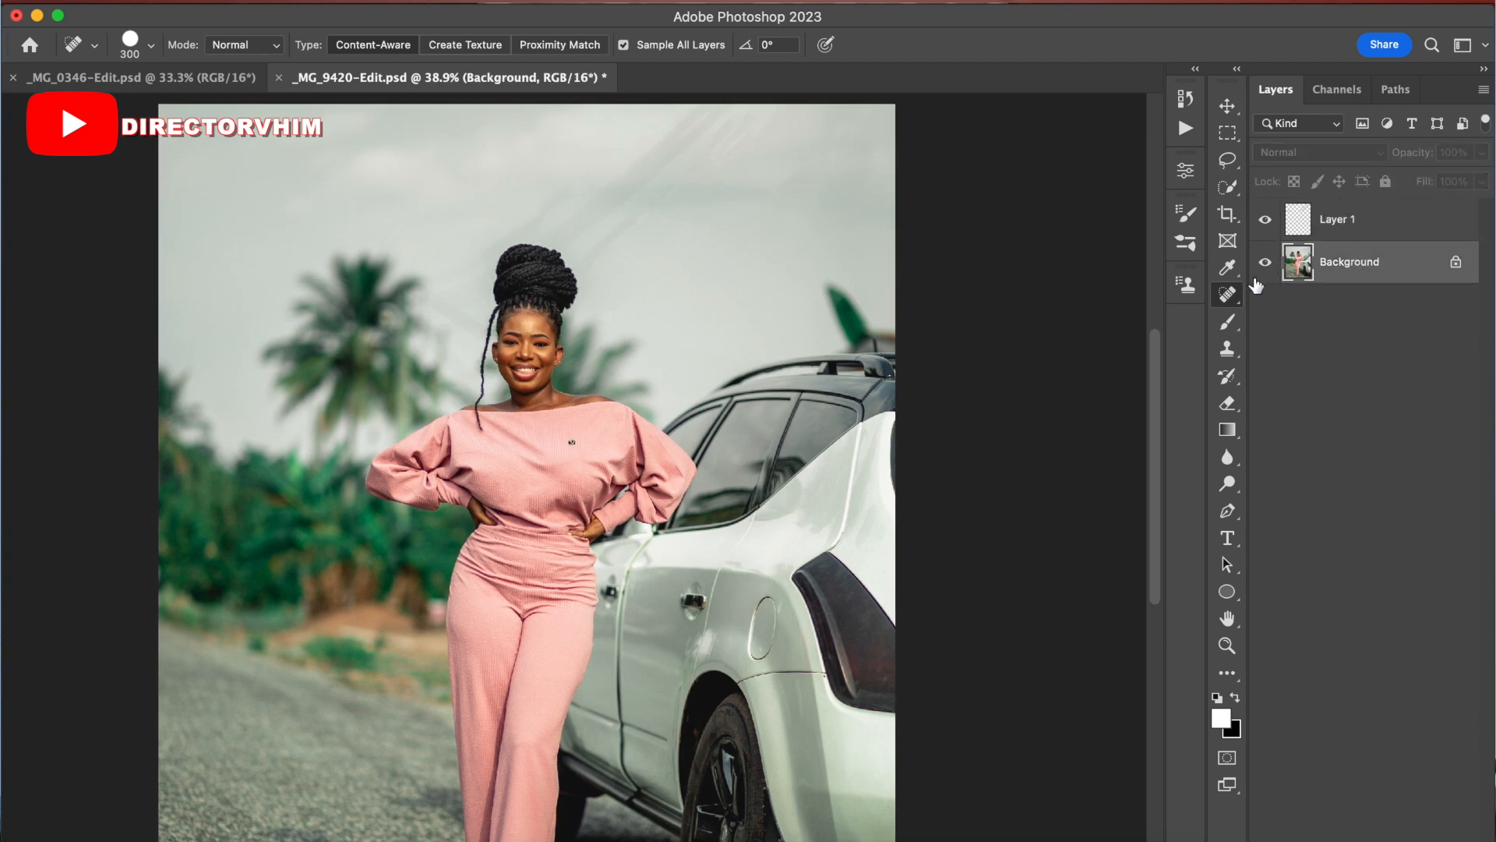
{"action": "right_click", "coordinate": [1227, 295]}
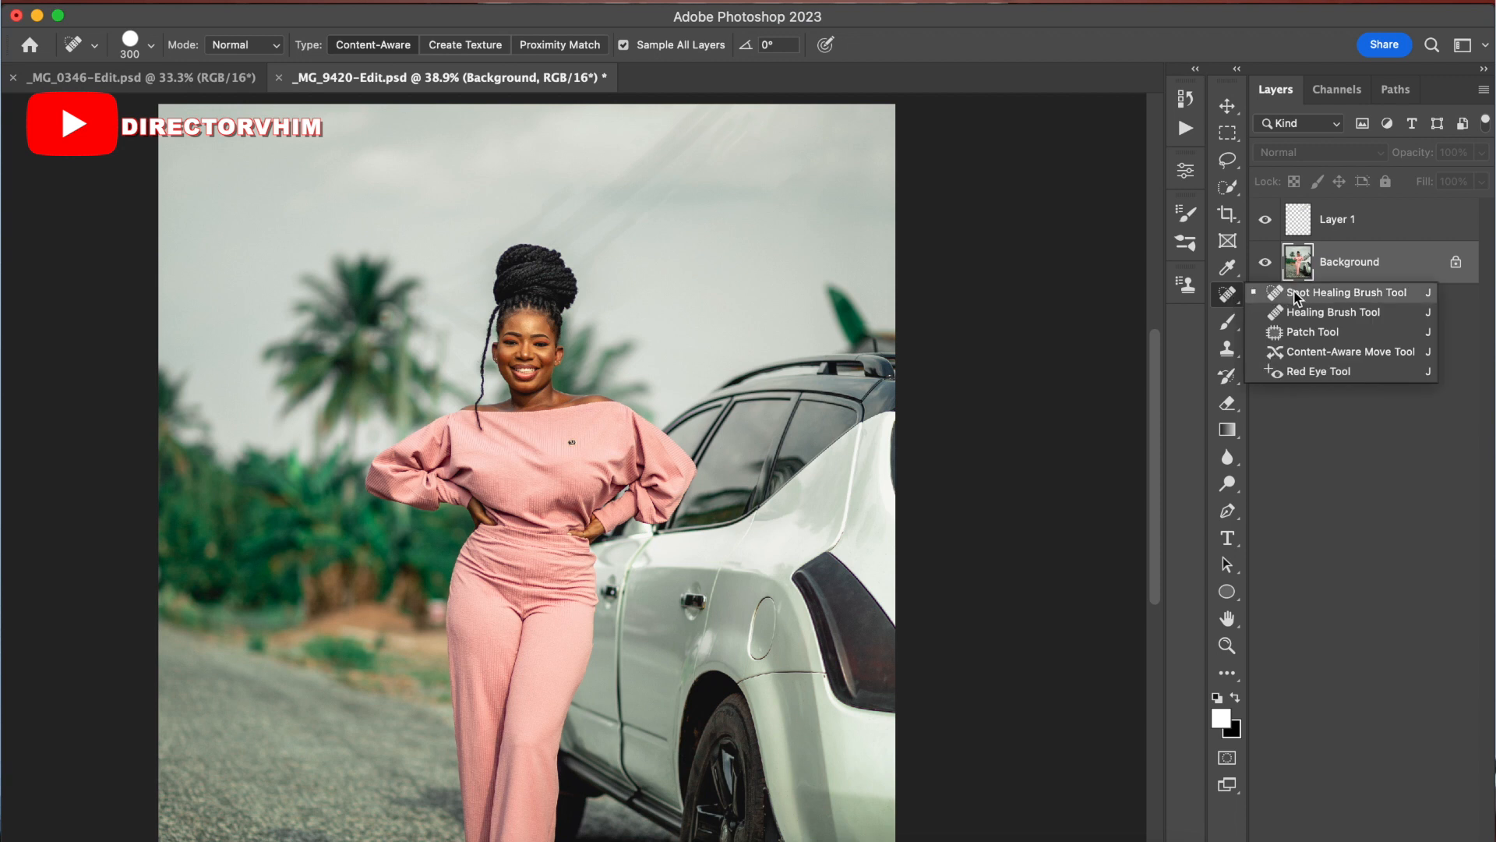
{"action": "left_click", "coordinate": [1276, 296]}
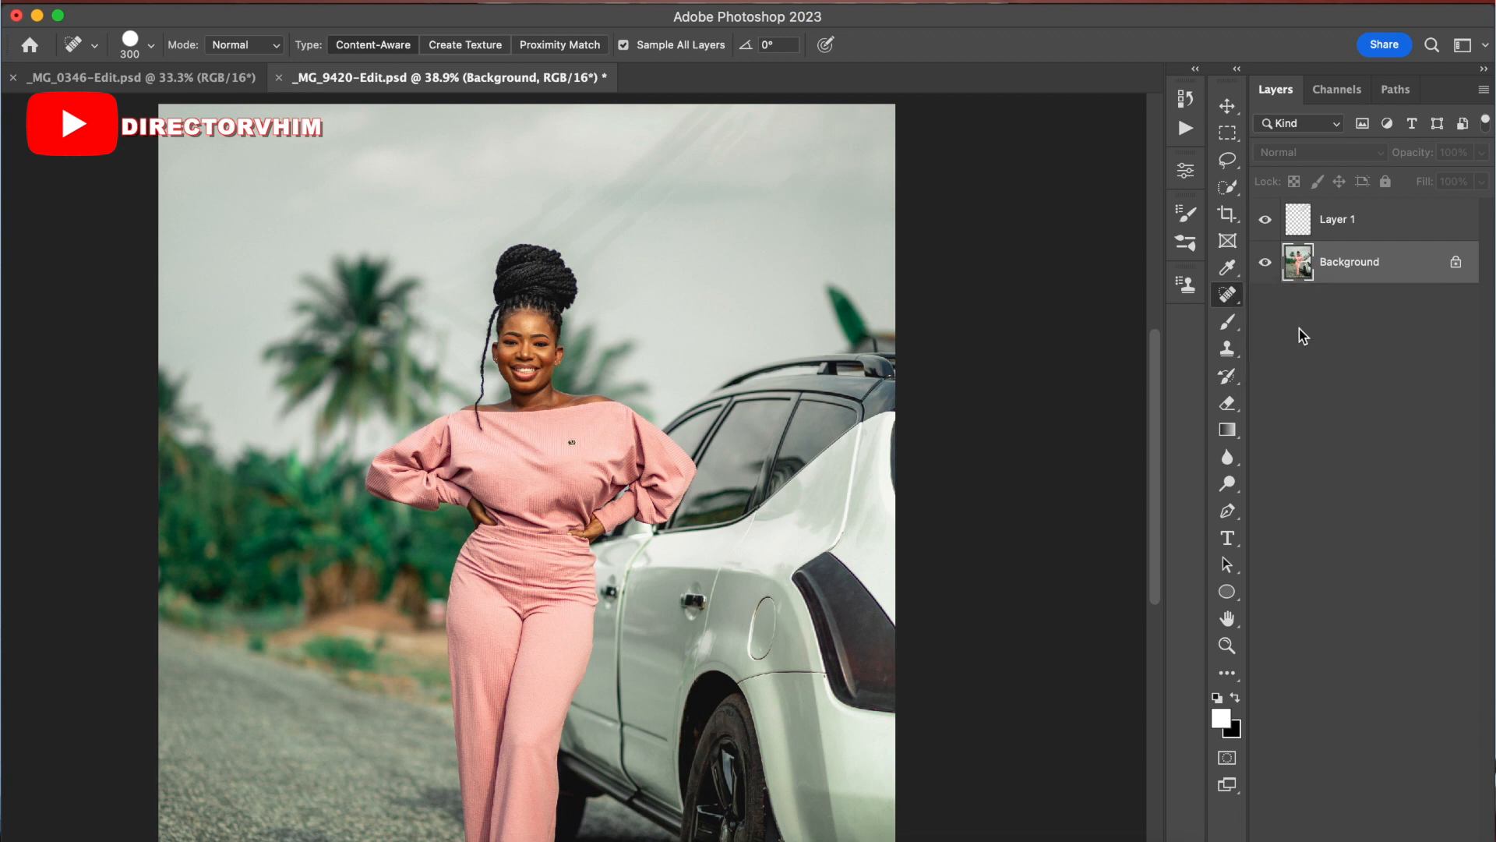
{"action": "right_click", "coordinate": [1230, 300]}
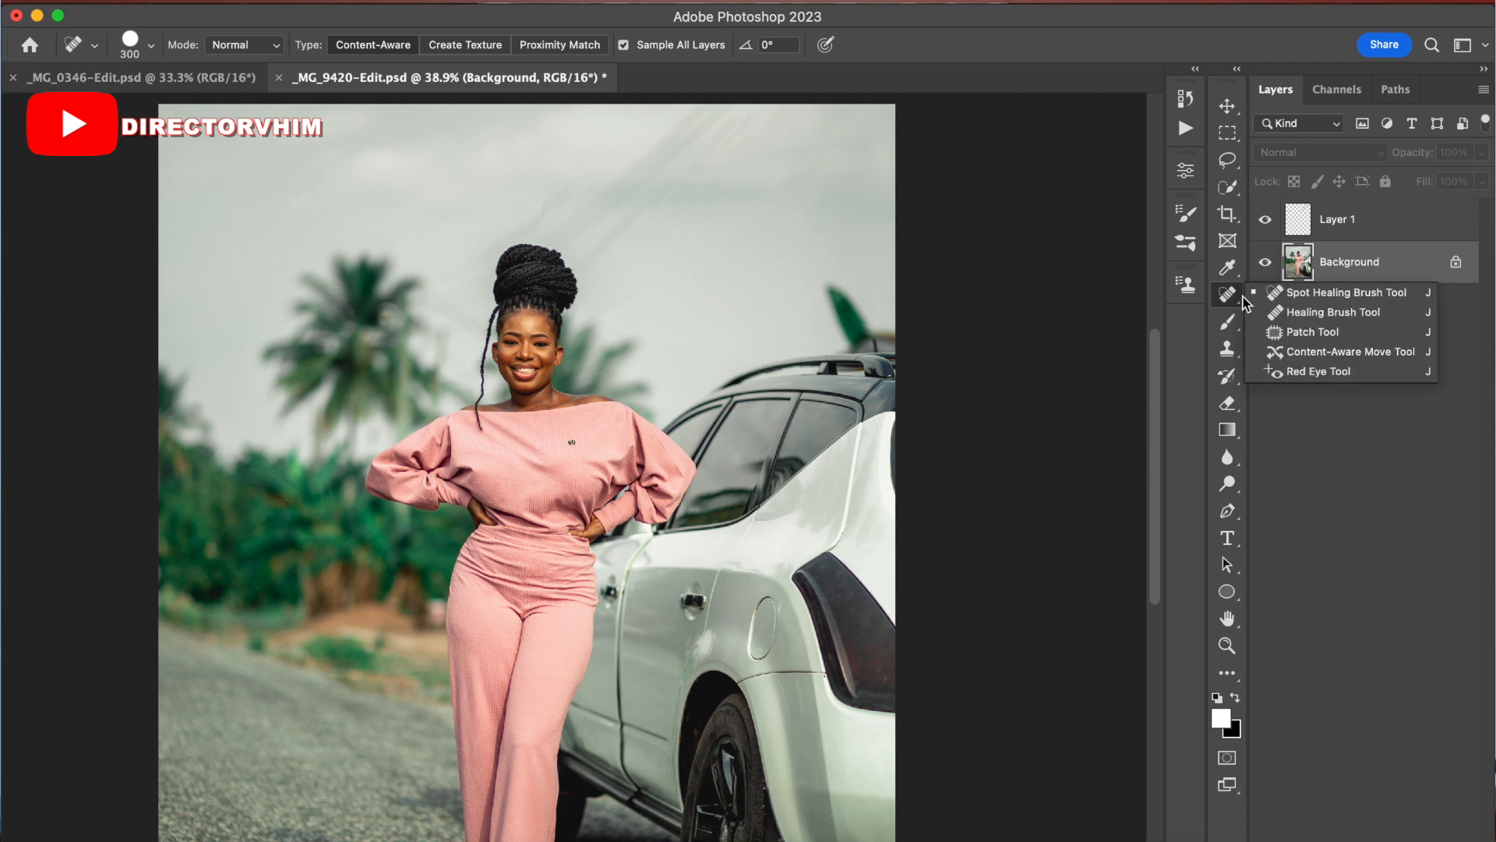
{"action": "left_click", "coordinate": [1301, 331]}
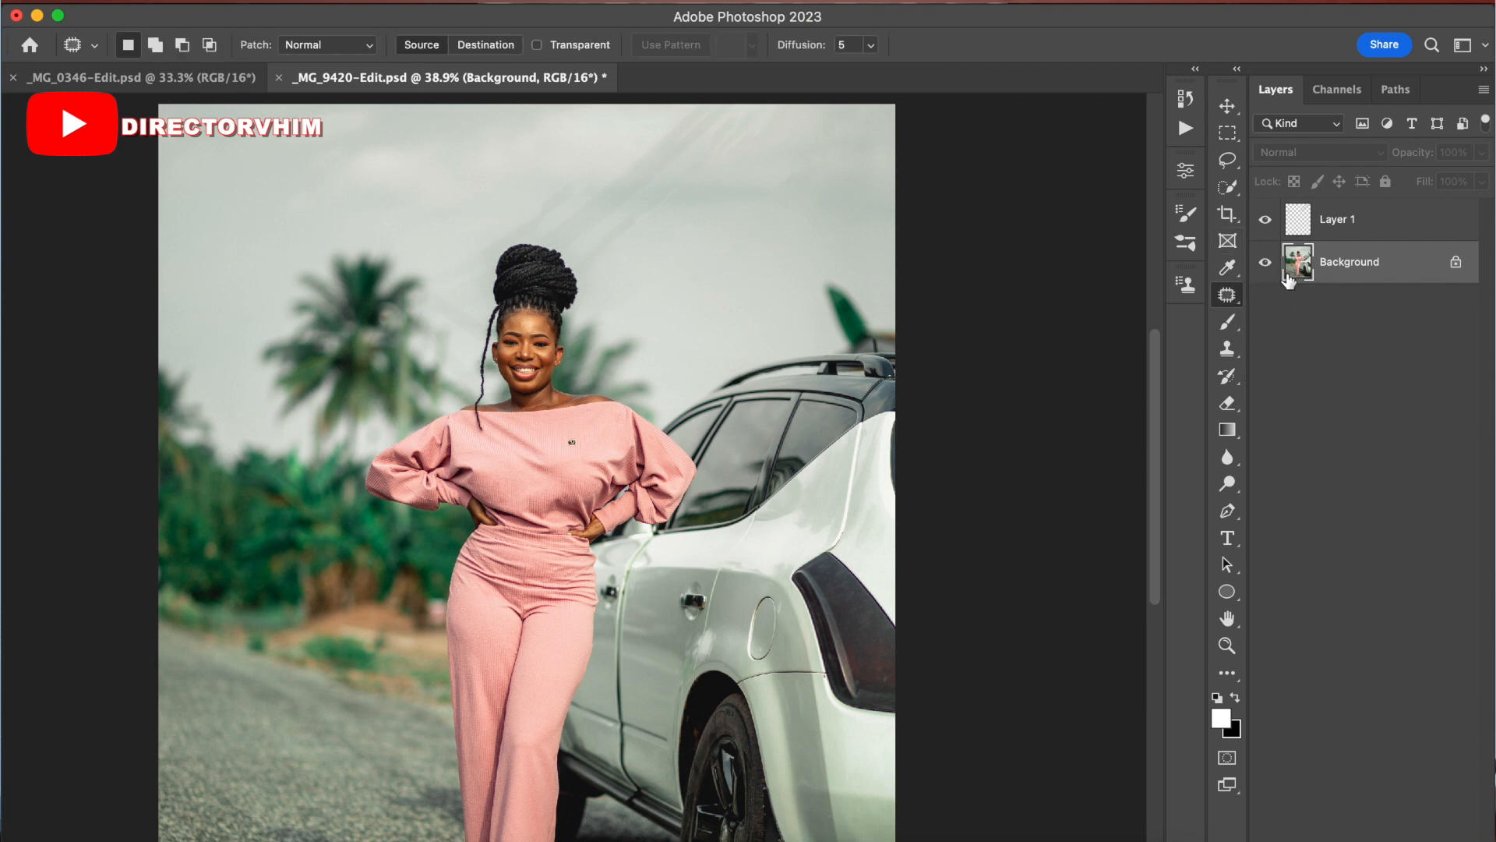
{"action": "mouse_move", "coordinate": [585, 158]}
{"action": "left_mouse_down"}
{"action": "mouse_move", "coordinate": [598, 230]}
{"action": "mouse_move", "coordinate": [686, 224]}
{"action": "mouse_move", "coordinate": [765, 158]}
{"action": "mouse_move", "coordinate": [754, 104]}
{"action": "mouse_move", "coordinate": [713, 90]}
{"action": "mouse_move", "coordinate": [655, 130]}
{"action": "left_mouse_up"}
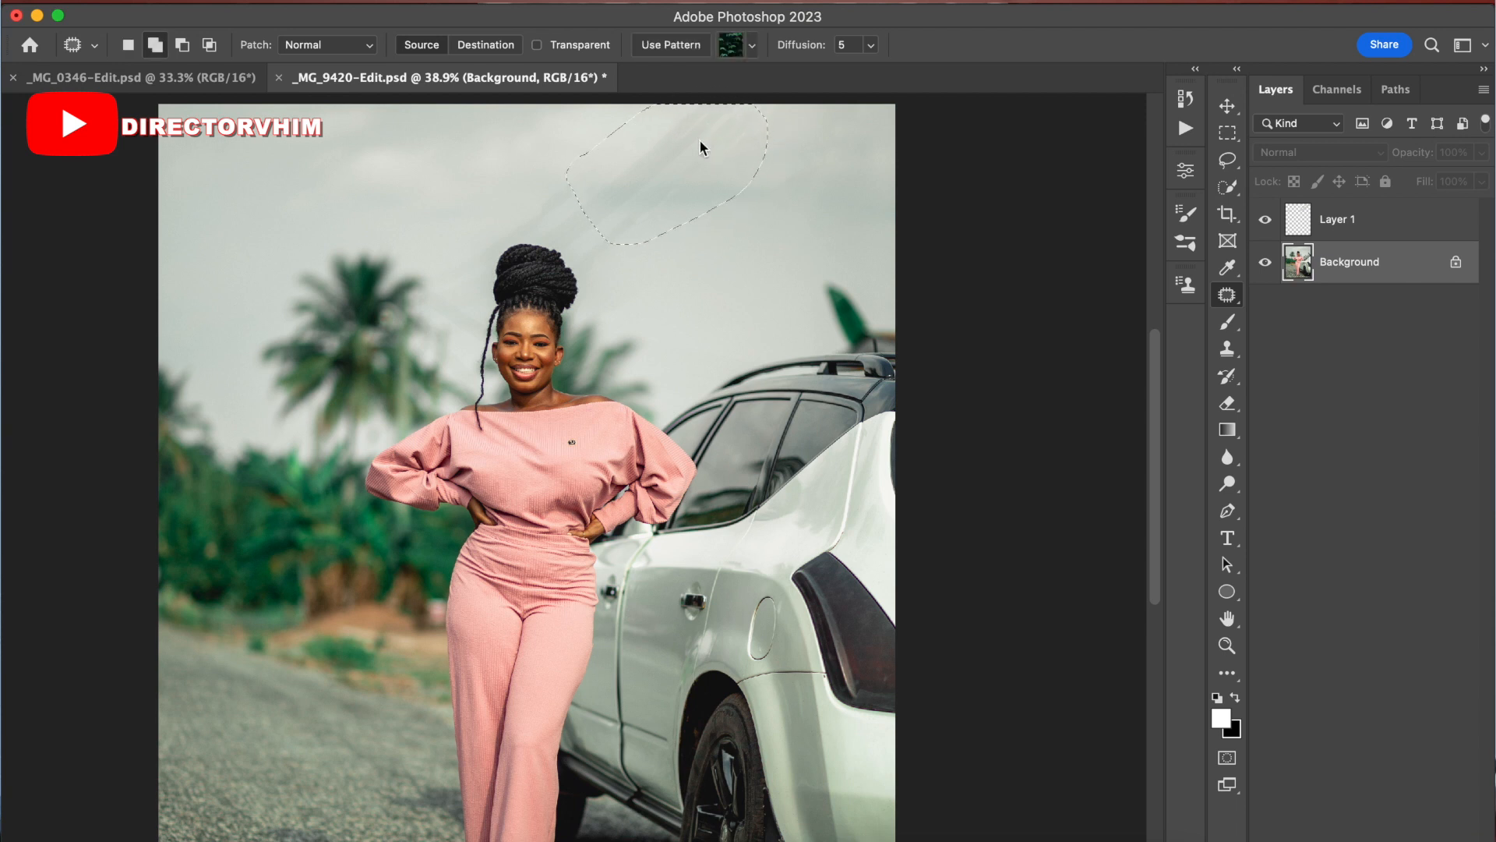
{"action": "key", "text": "shift+BackSpace"}
{"action": "left_click", "coordinate": [888, 348]}
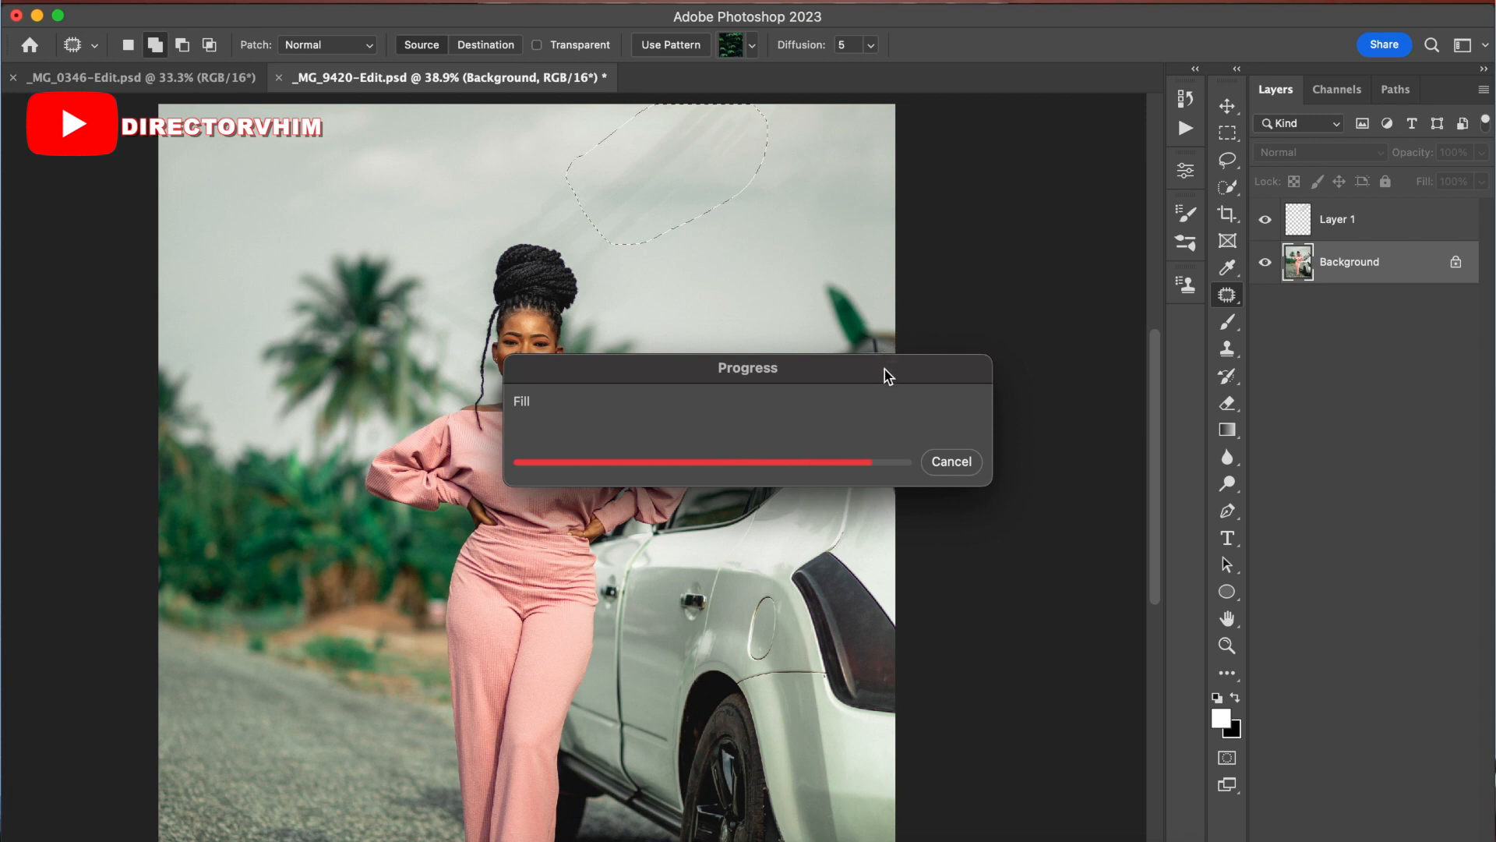
{"action": "left_click_drag", "start_coordinate": [678, 185], "coordinate": [741, 257]}
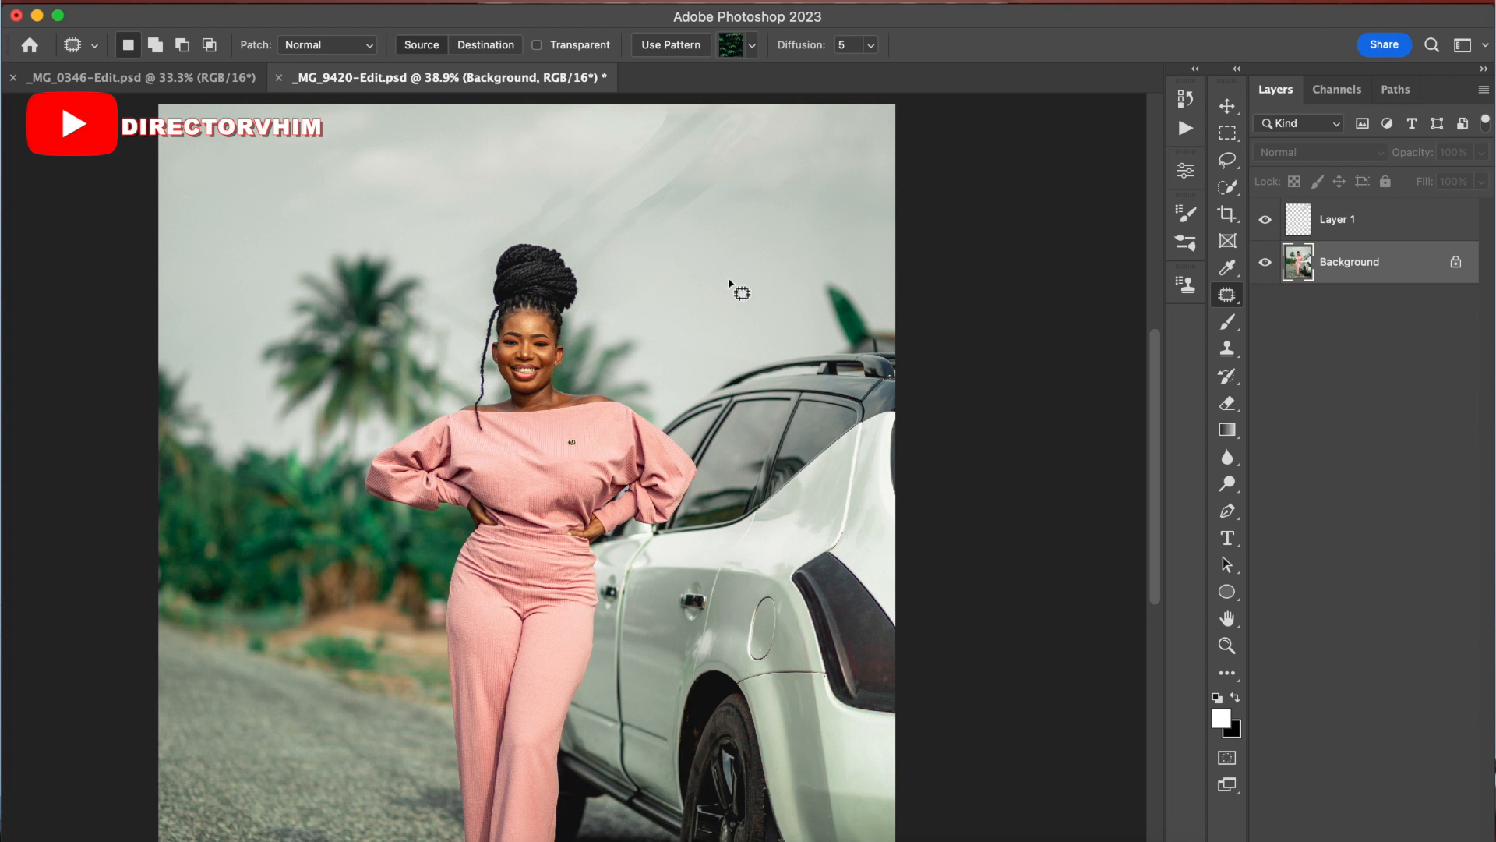
{"action": "key", "text": "super+d"}
Step: On Layer 1, reduce the Spot Healing Brush to size 9 and heal the blemishes along the upper forehead
{"action": "left_click", "coordinate": [1347, 226]}
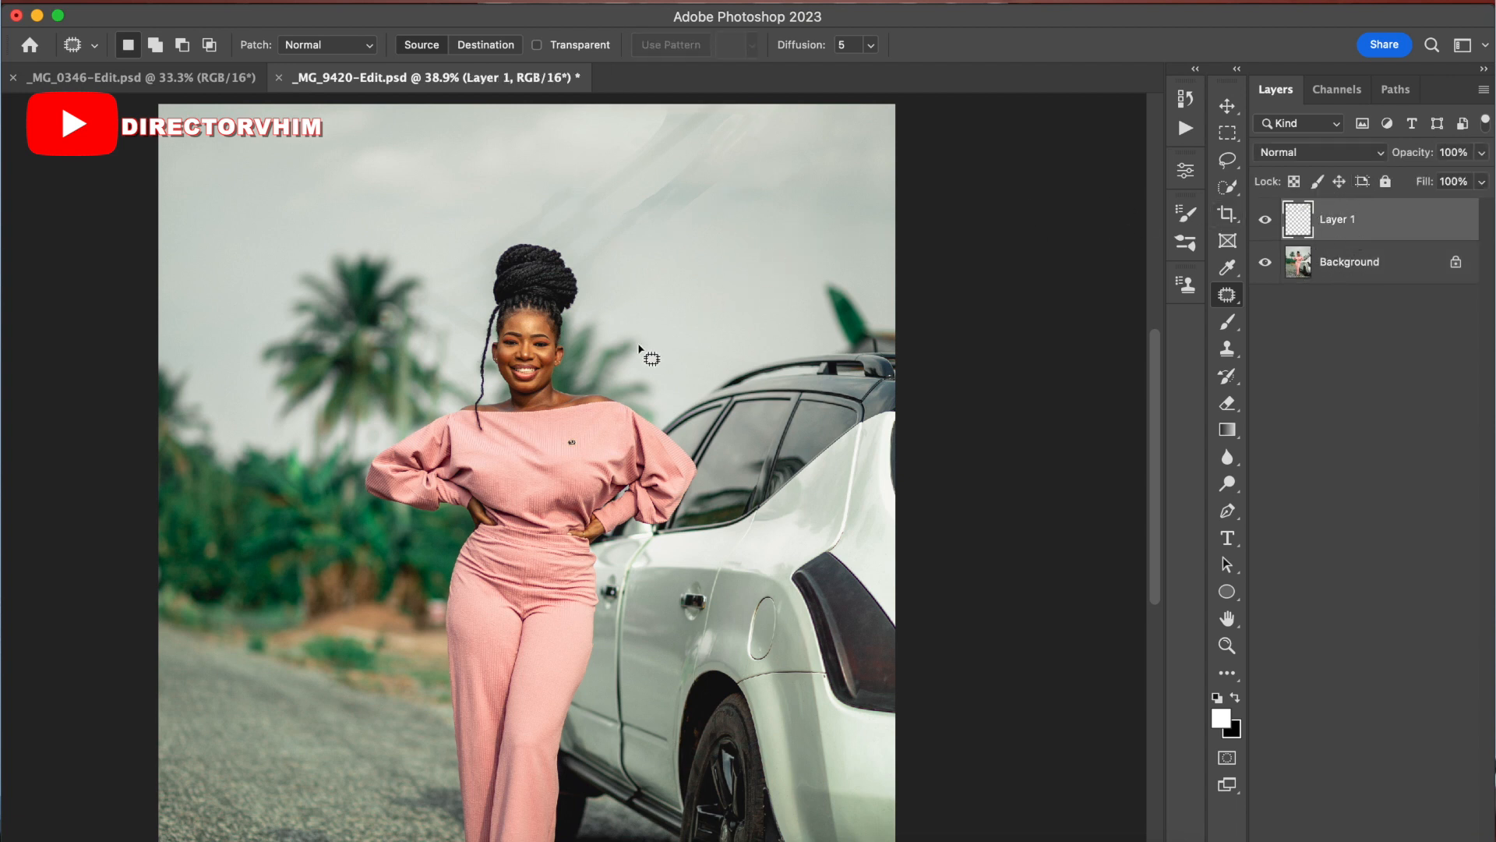
{"action": "key", "text": "z"}
{"action": "left_click_drag", "start_coordinate": [642, 410], "coordinate": [682, 442]}
{"action": "key", "text": "z"}
{"action": "key", "text": "z"}
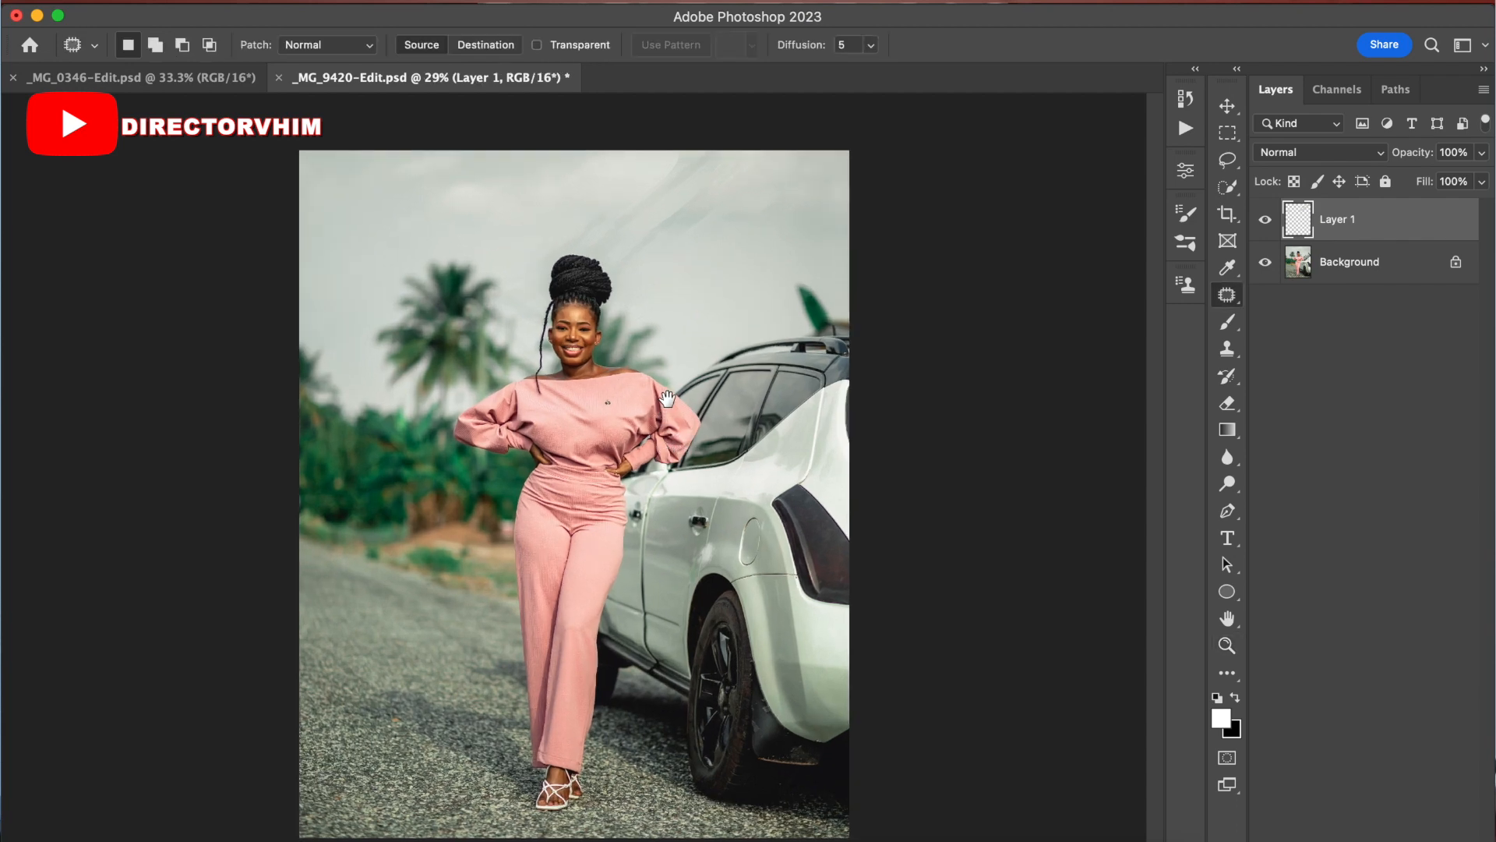
{"action": "key", "text": "z"}
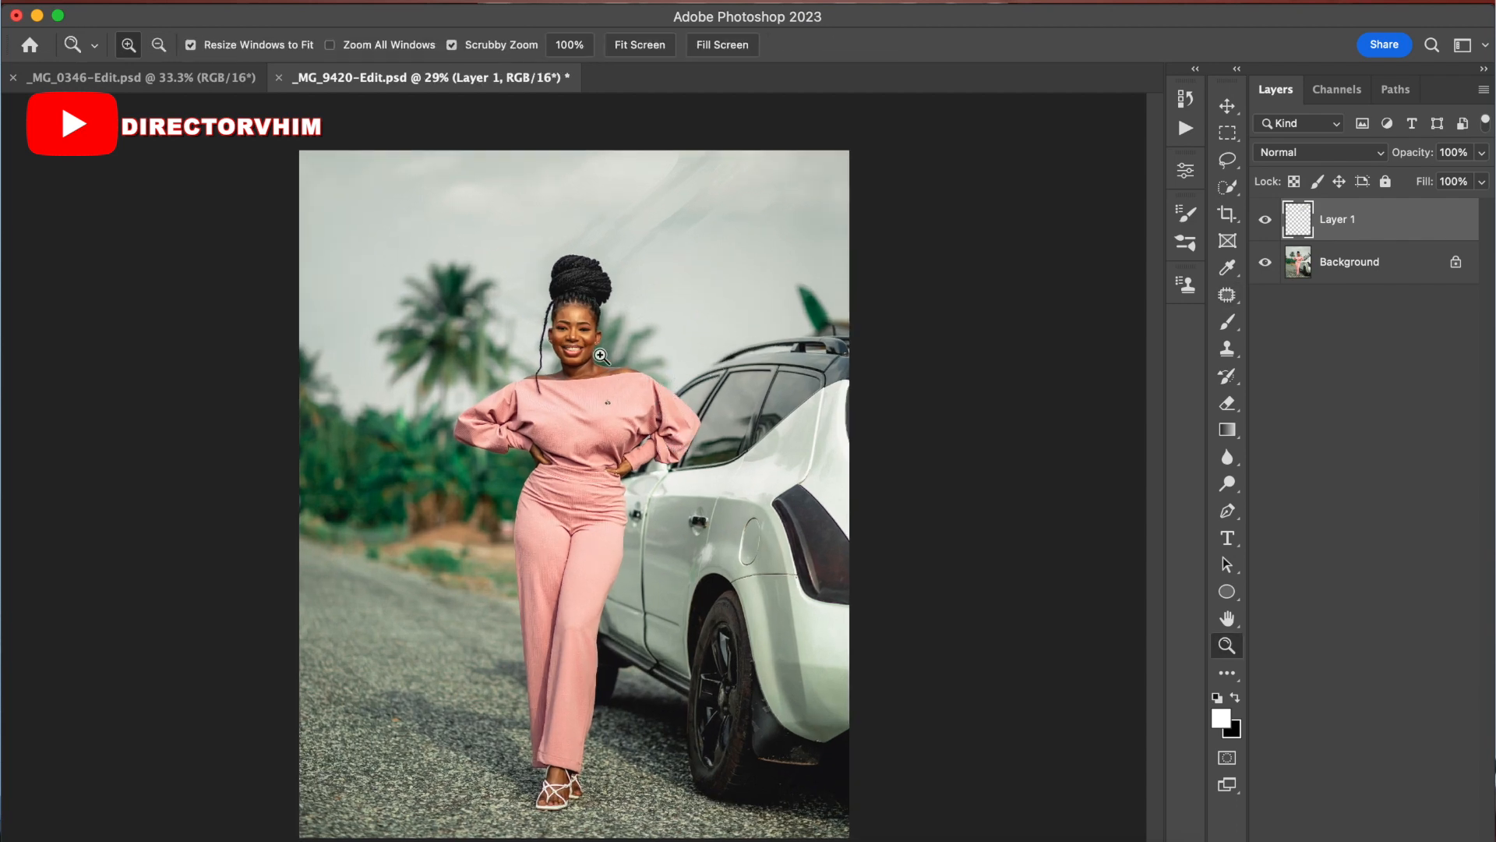
{"action": "left_click_drag", "start_coordinate": [575, 337], "coordinate": [613, 408]}
{"action": "key", "text": "z"}
{"action": "key", "text": "space"}
{"action": "right_click", "coordinate": [1227, 295]}
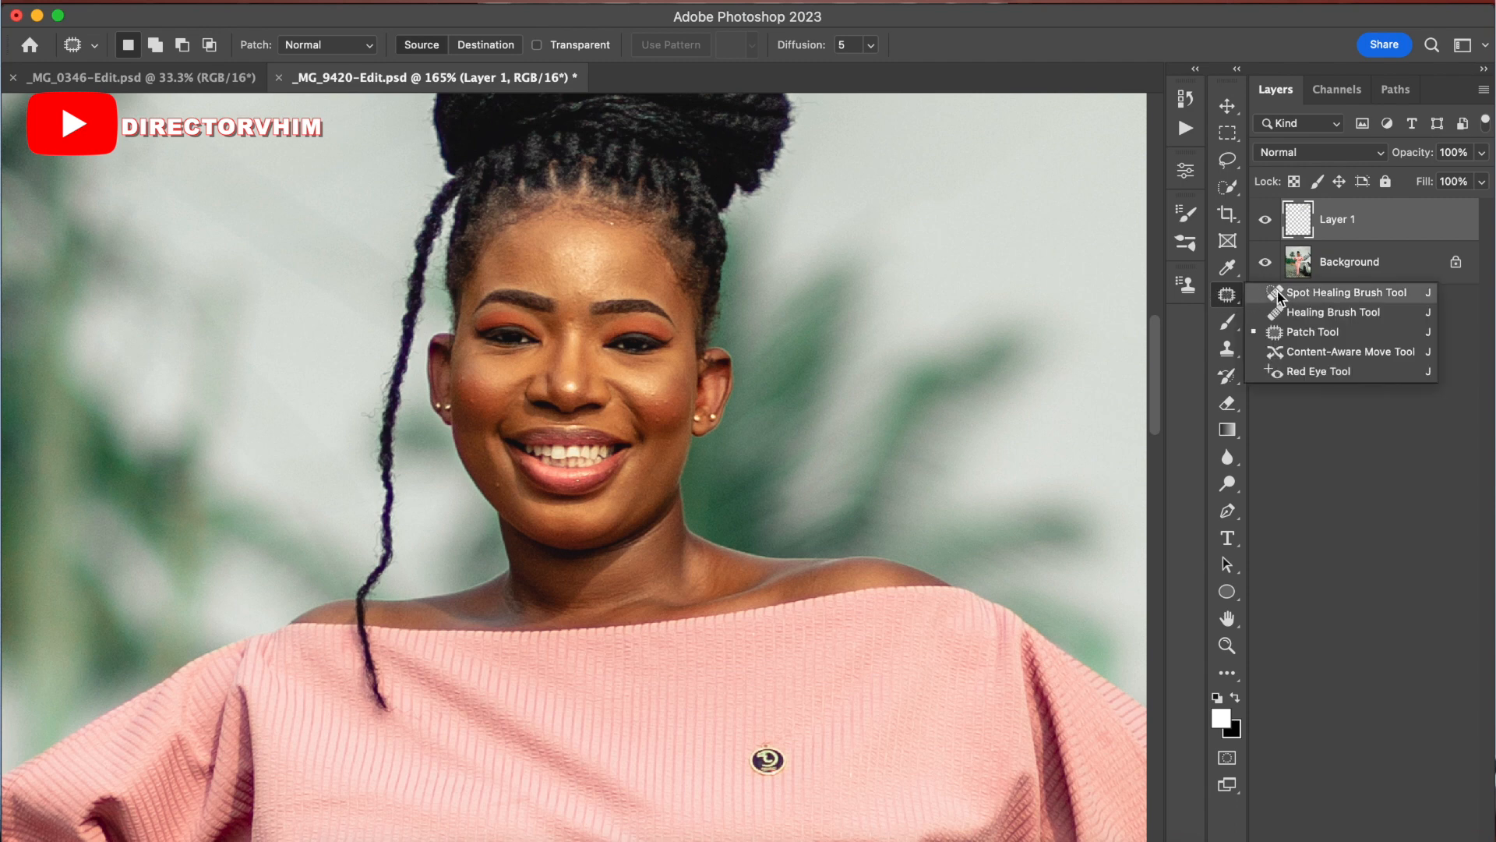
{"action": "left_click", "coordinate": [1317, 295]}
{"action": "key", "text": "bracketleft"}
{"action": "key", "text": "bracketleft"}
{"action": "key", "text": "bracketleft"}
{"action": "key", "text": "bracketleft"}
{"action": "key", "text": "bracketleft"}
{"action": "key", "text": "bracketleft"}
{"action": "key", "text": "bracketleft"}
{"action": "key", "text": "bracketleft"}
{"action": "key", "text": "bracketleft"}
{"action": "key", "text": "bracketleft"}
{"action": "key", "text": "bracketleft"}
{"action": "key", "text": "bracketleft"}
{"action": "key", "text": "bracketleft"}
{"action": "key", "text": "bracketleft"}
{"action": "key", "text": "bracketleft"}
{"action": "key", "text": "bracketleft"}
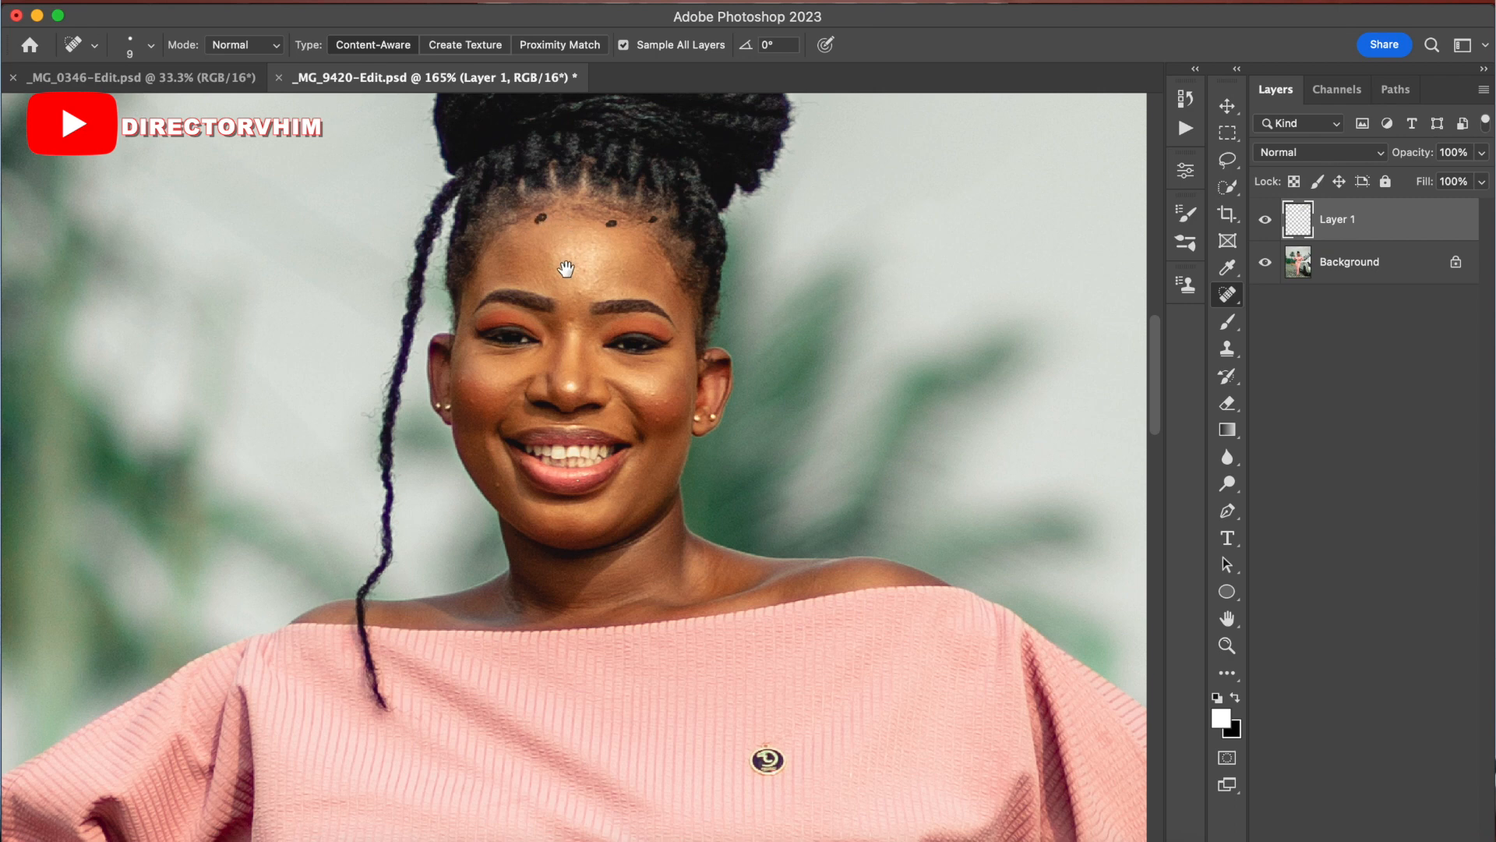
Step: Heal the blemishes on both cheeks, above the eyebrows and at the corner of the mouth with brush size 15
{"action": "left_click_drag", "start_coordinate": [566, 268], "coordinate": [568, 224]}
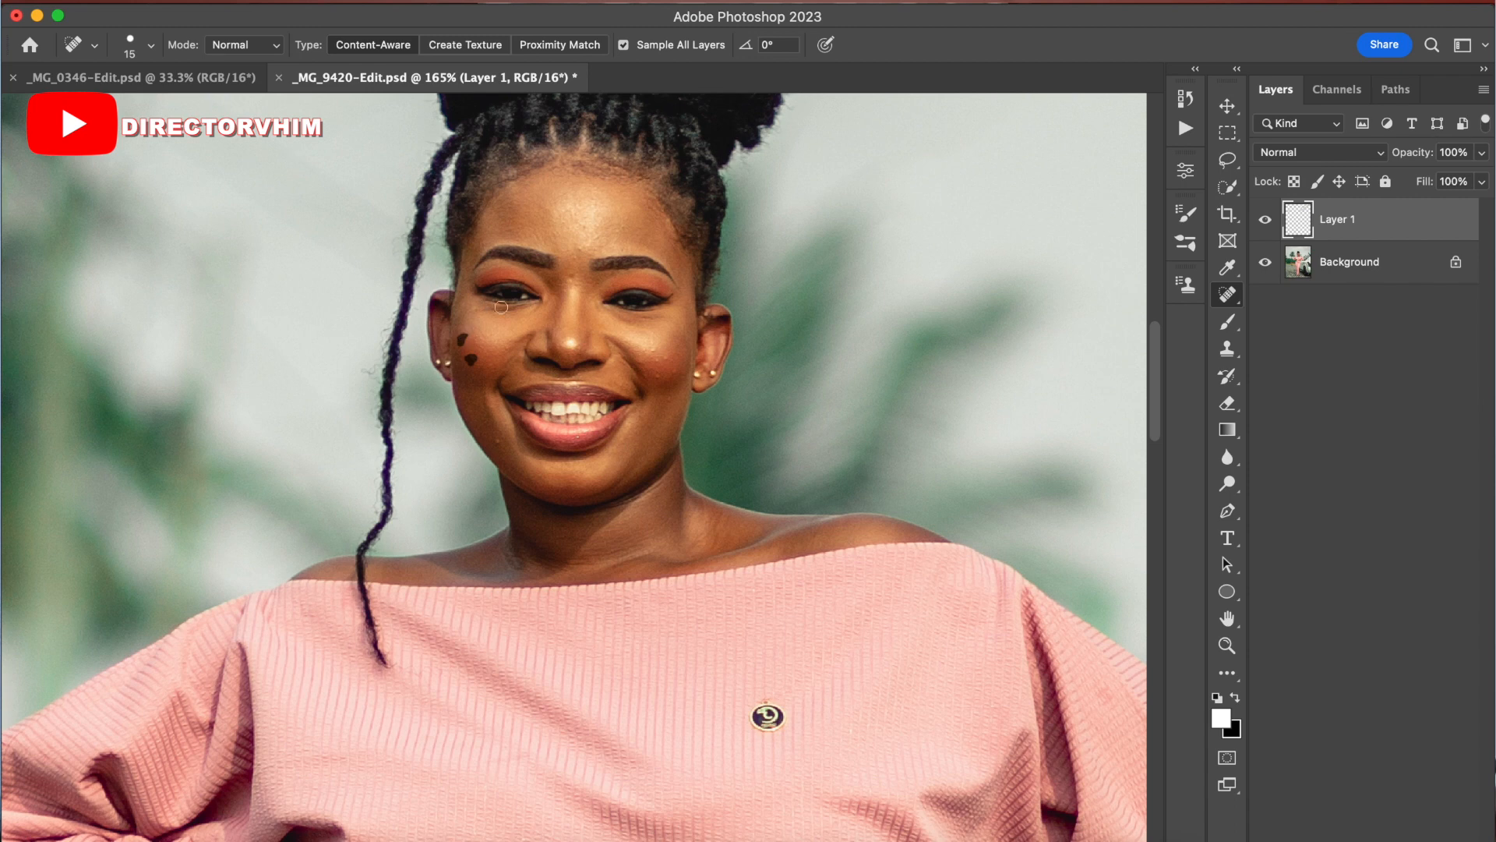
{"action": "left_click_drag", "start_coordinate": [595, 341], "coordinate": [583, 310]}
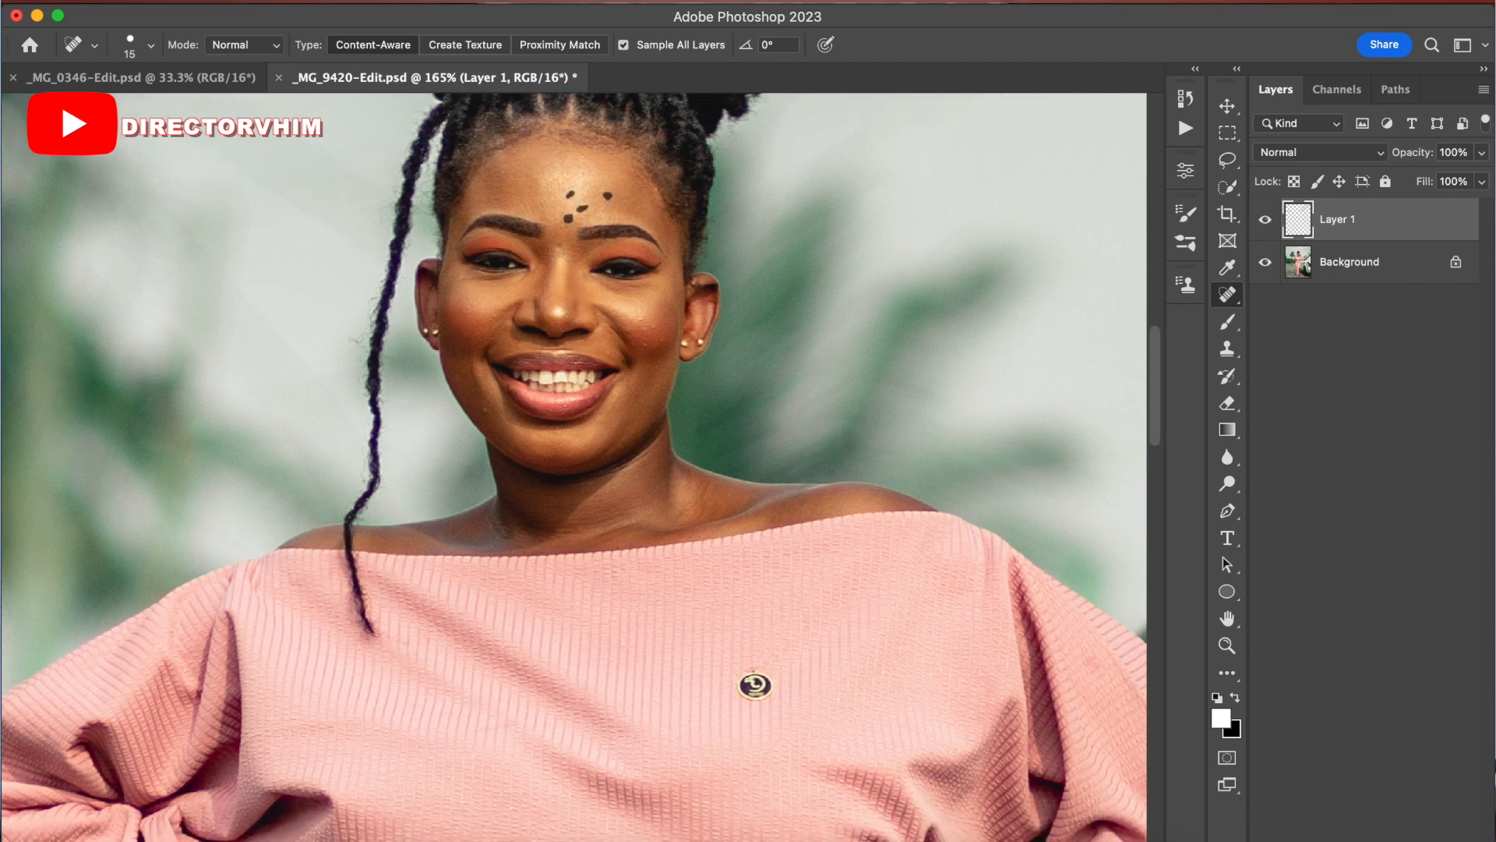
{"action": "mouse_move", "coordinate": [657, 332]}
{"action": "left_mouse_down"}
{"action": "mouse_move", "coordinate": [658, 295]}
{"action": "mouse_move", "coordinate": [681, 287]}
{"action": "left_mouse_up"}
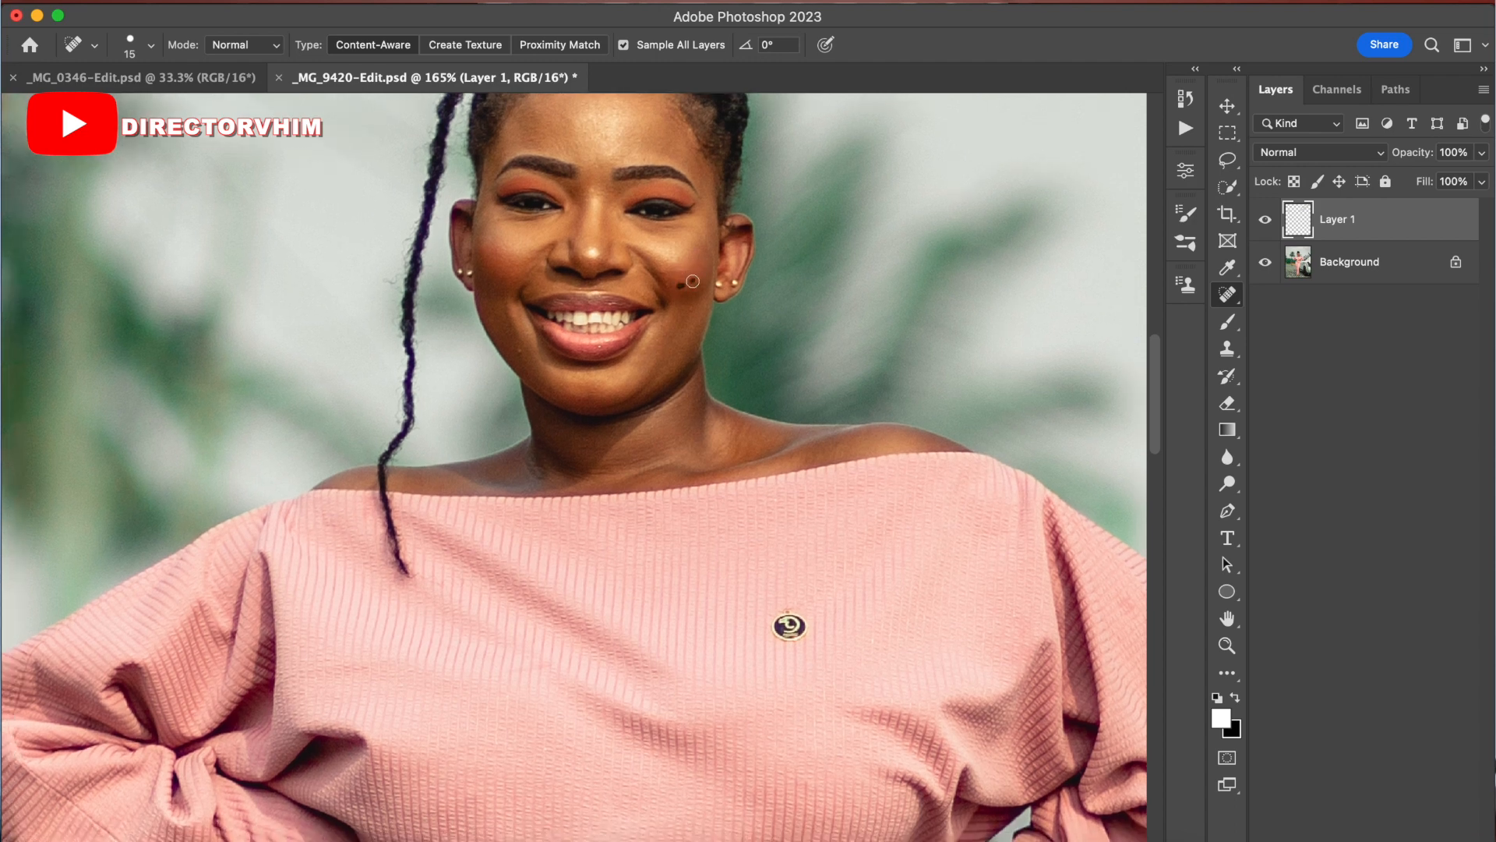
{"action": "mouse_move", "coordinate": [536, 346]}
{"action": "left_mouse_down"}
{"action": "mouse_move", "coordinate": [566, 307]}
{"action": "mouse_move", "coordinate": [586, 315]}
{"action": "left_mouse_up"}
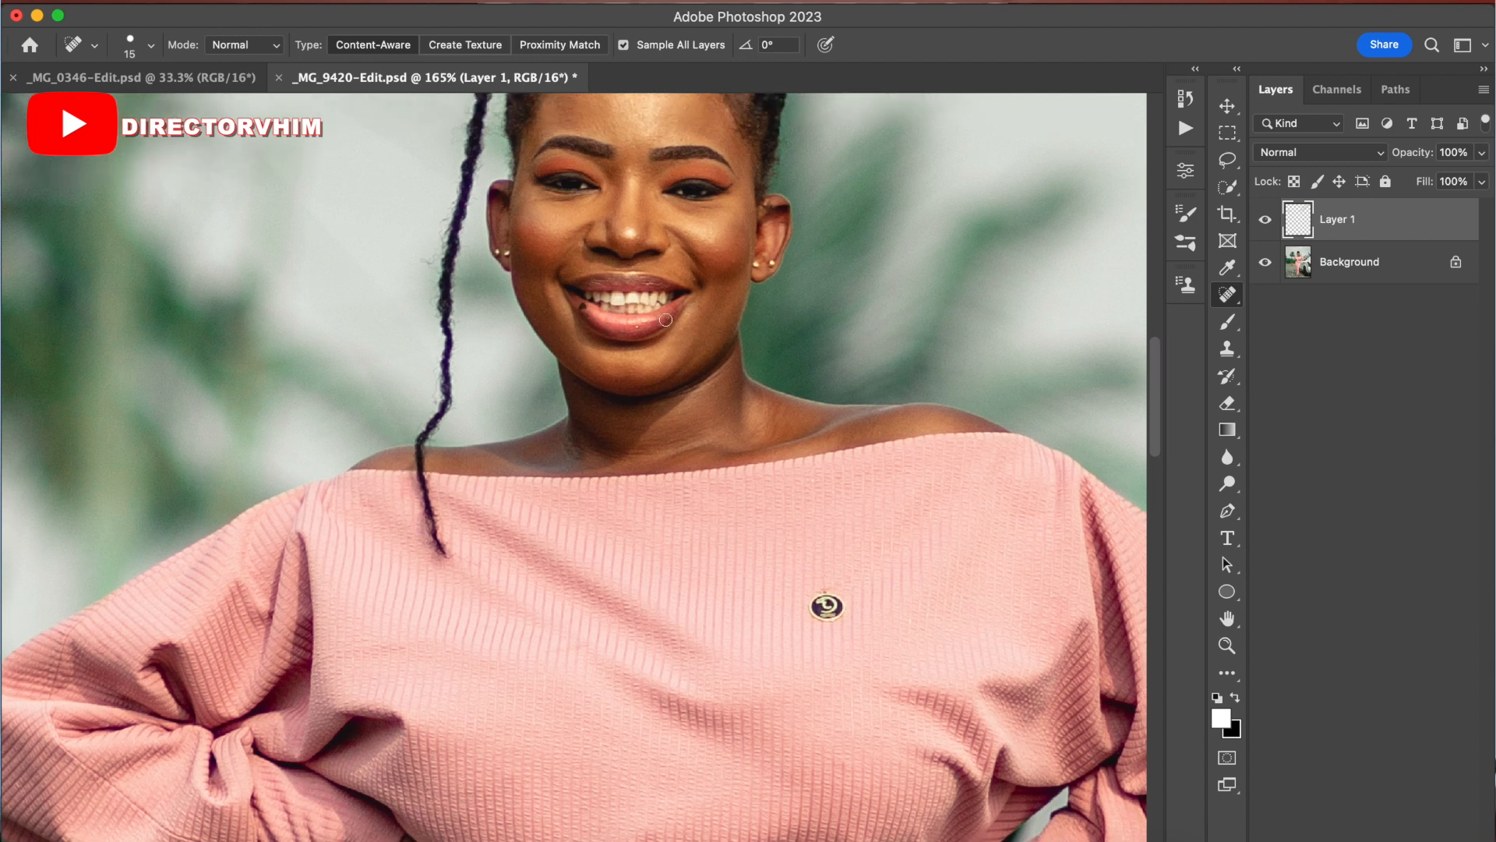
Step: Check the retouched portrait from farther out, and heal the remaining spots on the forehead and between the eyebrows
{"action": "key", "text": "z"}
{"action": "scroll", "coordinate": [729, 304], "scroll_direction": "down", "scroll_amount": 5}
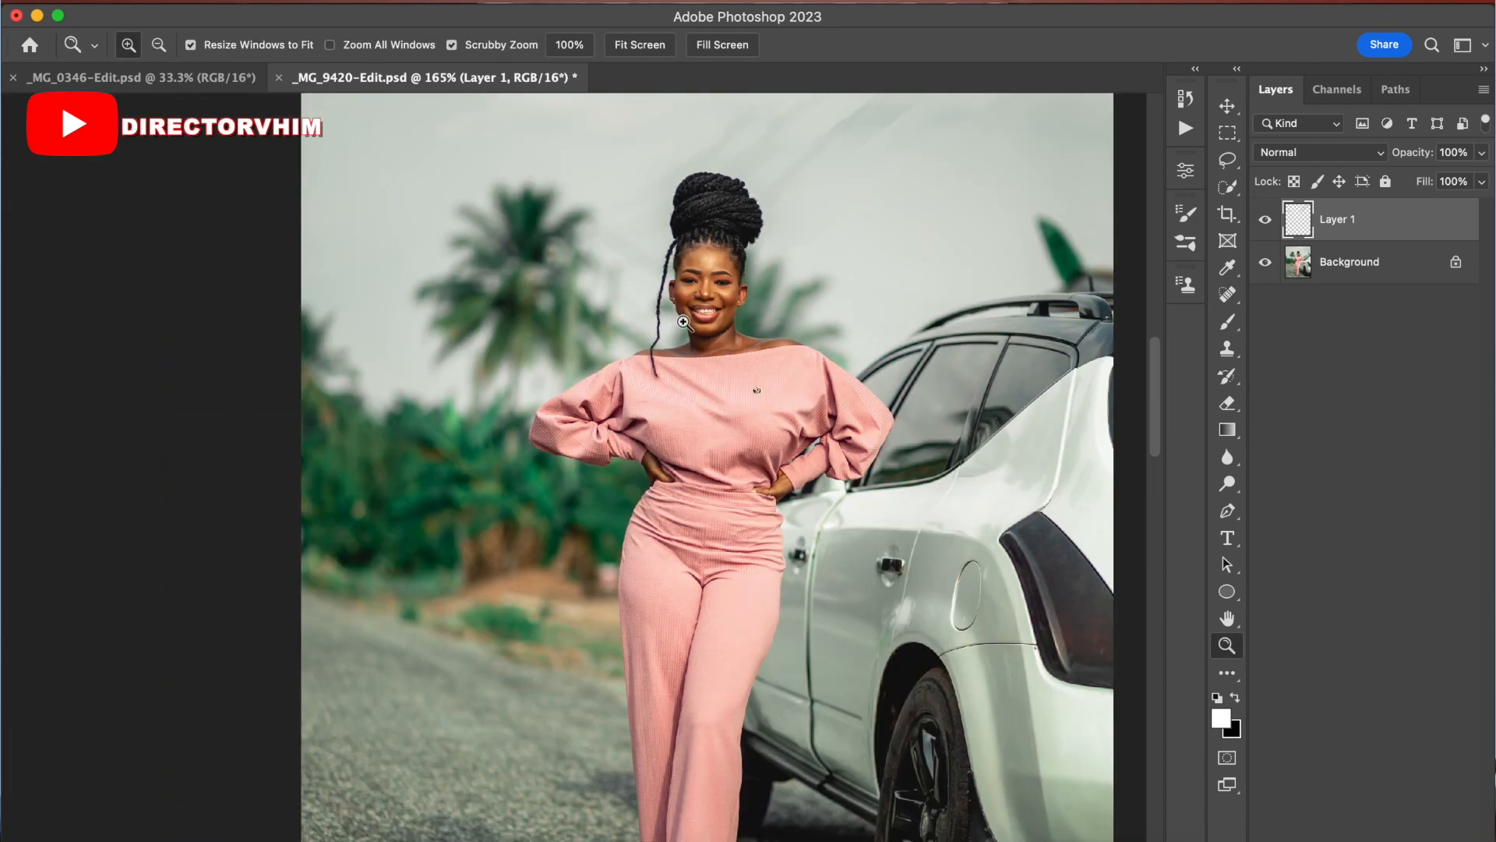
{"action": "left_click_drag", "start_coordinate": [719, 275], "coordinate": [839, 285]}
{"action": "key", "text": "j"}
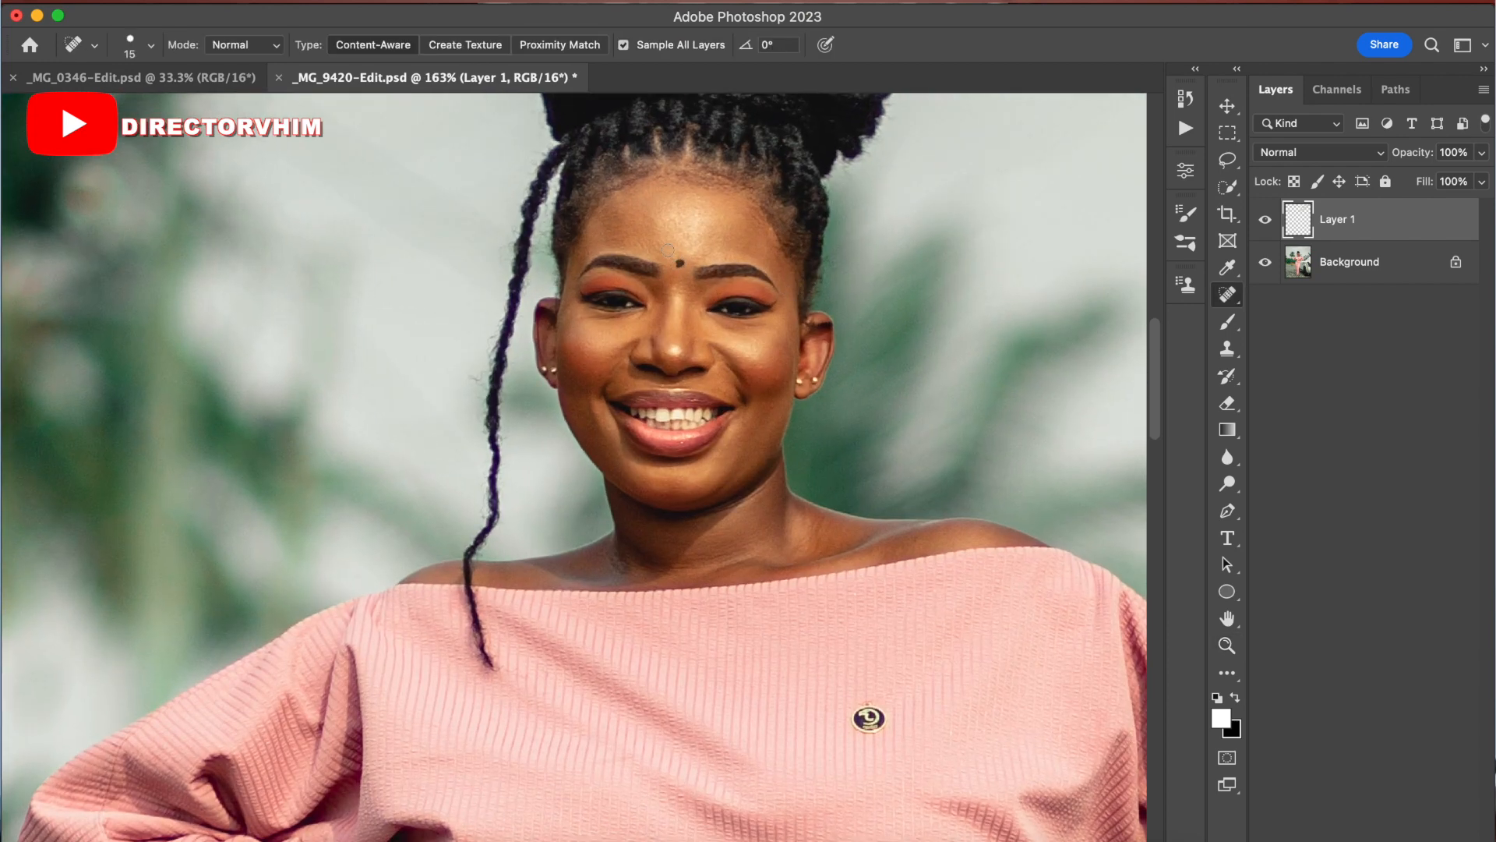
{"action": "key", "text": "z"}
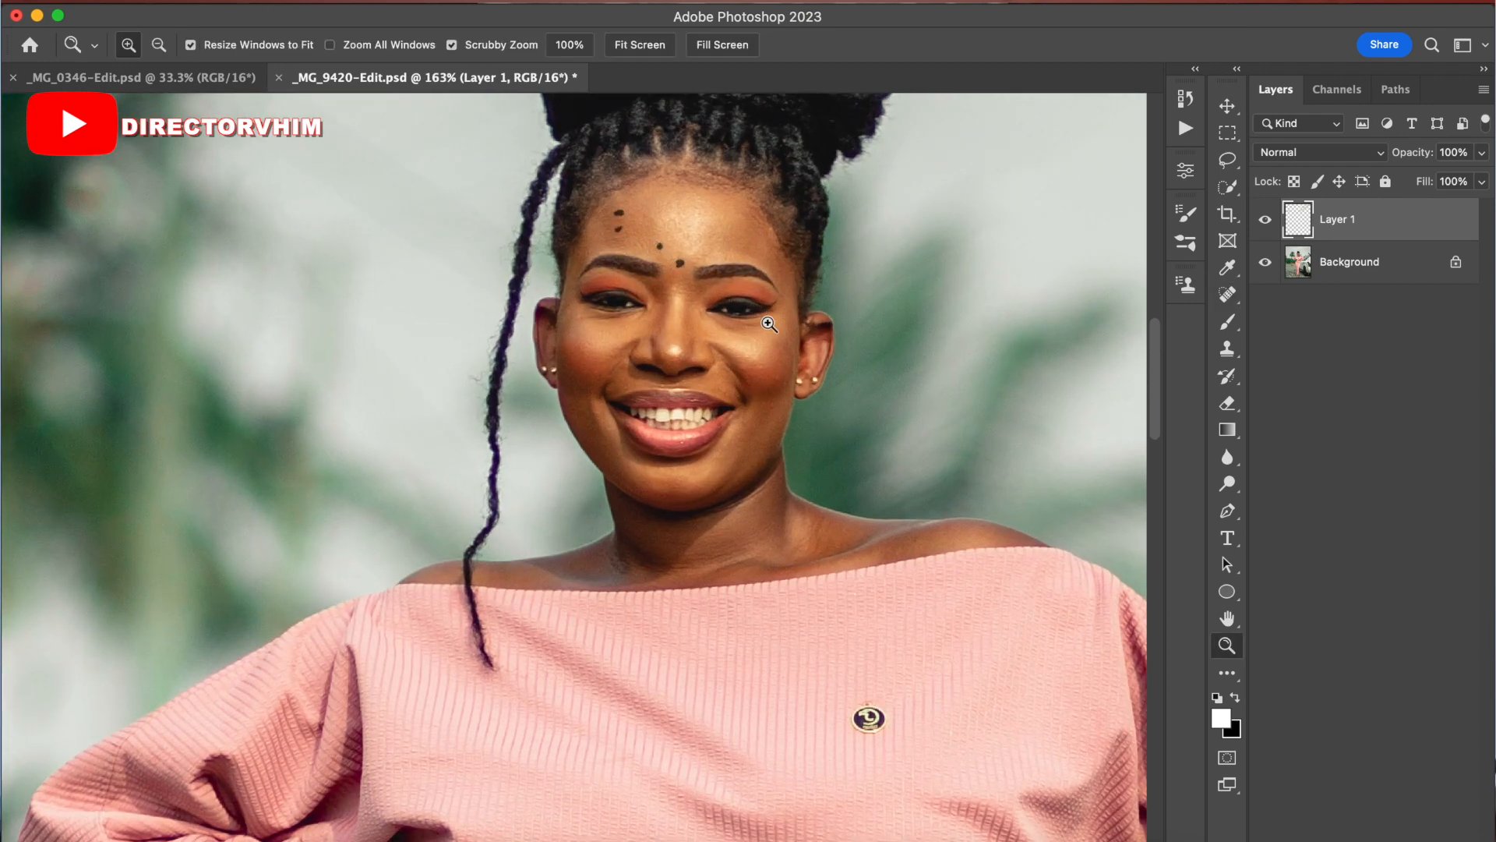
Step: Review the blemish retouching and the cleaned sky across the whole portrait at several magnifications
{"action": "scroll", "coordinate": [741, 326], "scroll_direction": "down", "scroll_amount": 5}
{"action": "scroll", "coordinate": [742, 367], "scroll_direction": "down", "scroll_amount": 3}
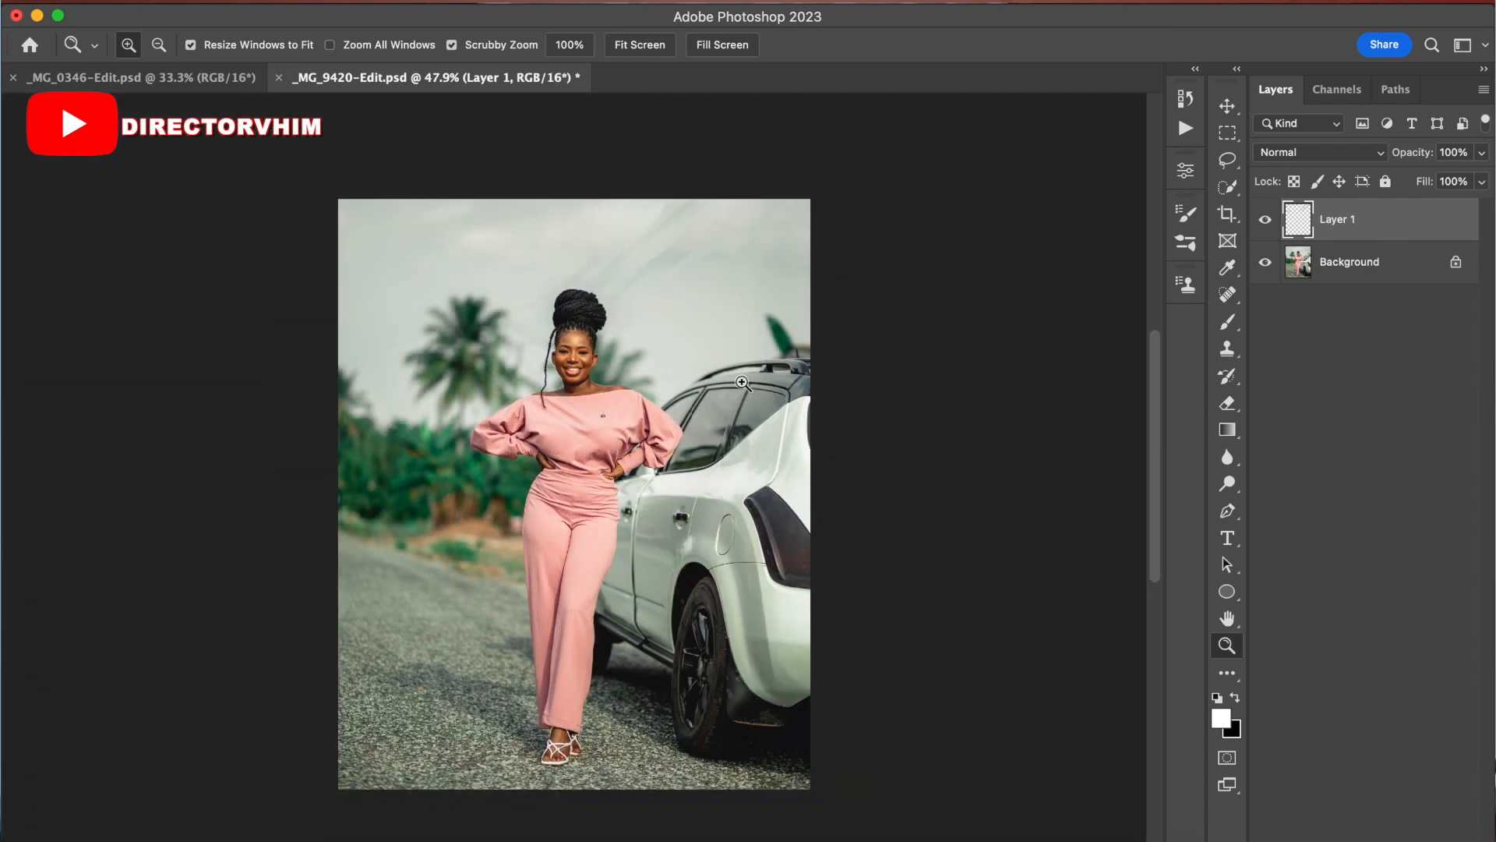
{"action": "scroll", "coordinate": [663, 389], "scroll_direction": "up", "scroll_amount": 2}
{"action": "scroll", "coordinate": [689, 370], "scroll_direction": "down", "scroll_amount": 2}
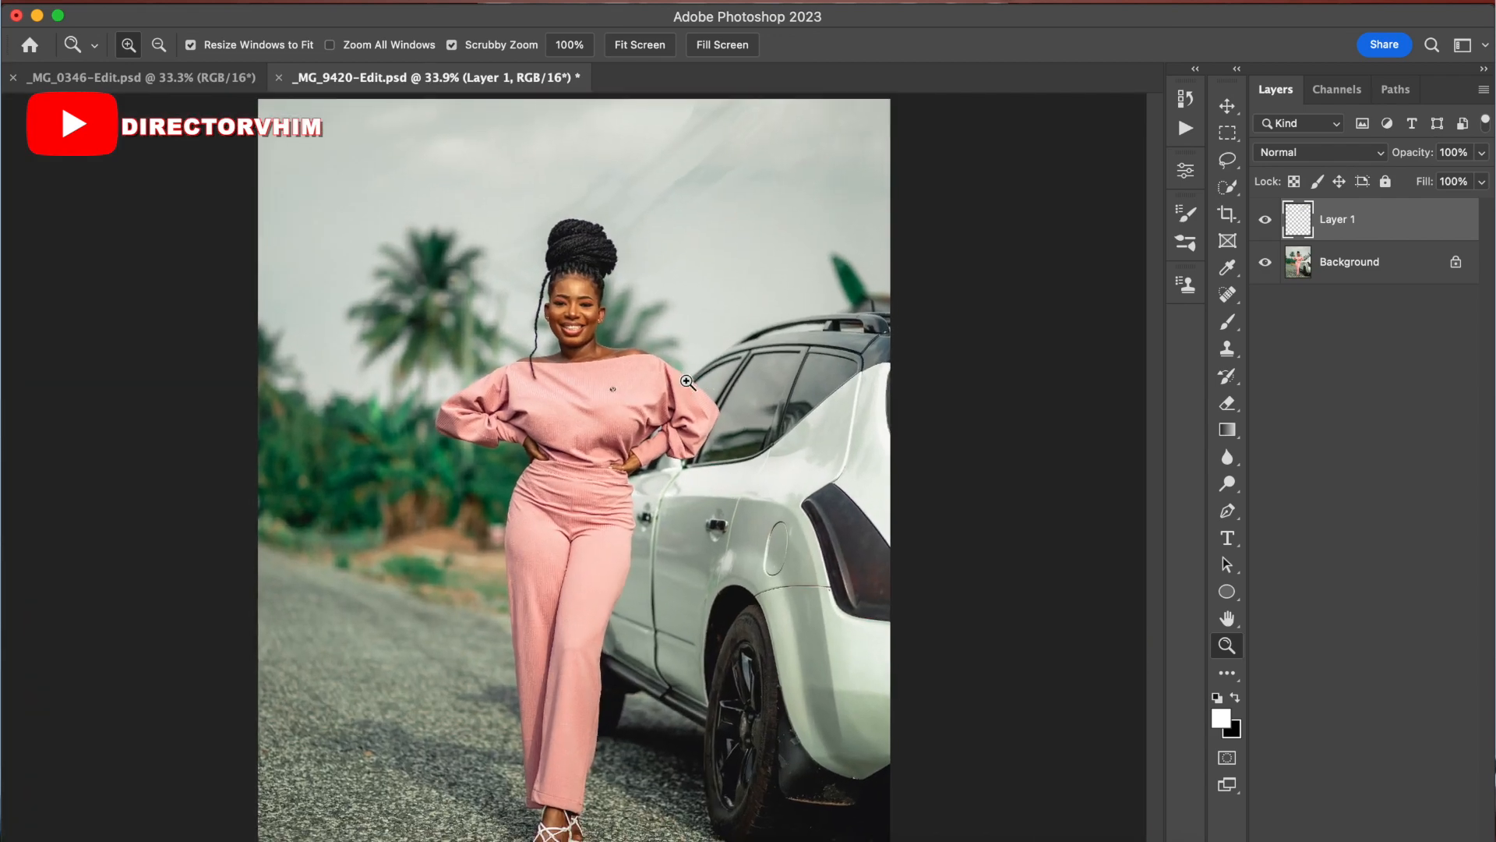
{"action": "key", "text": "j"}
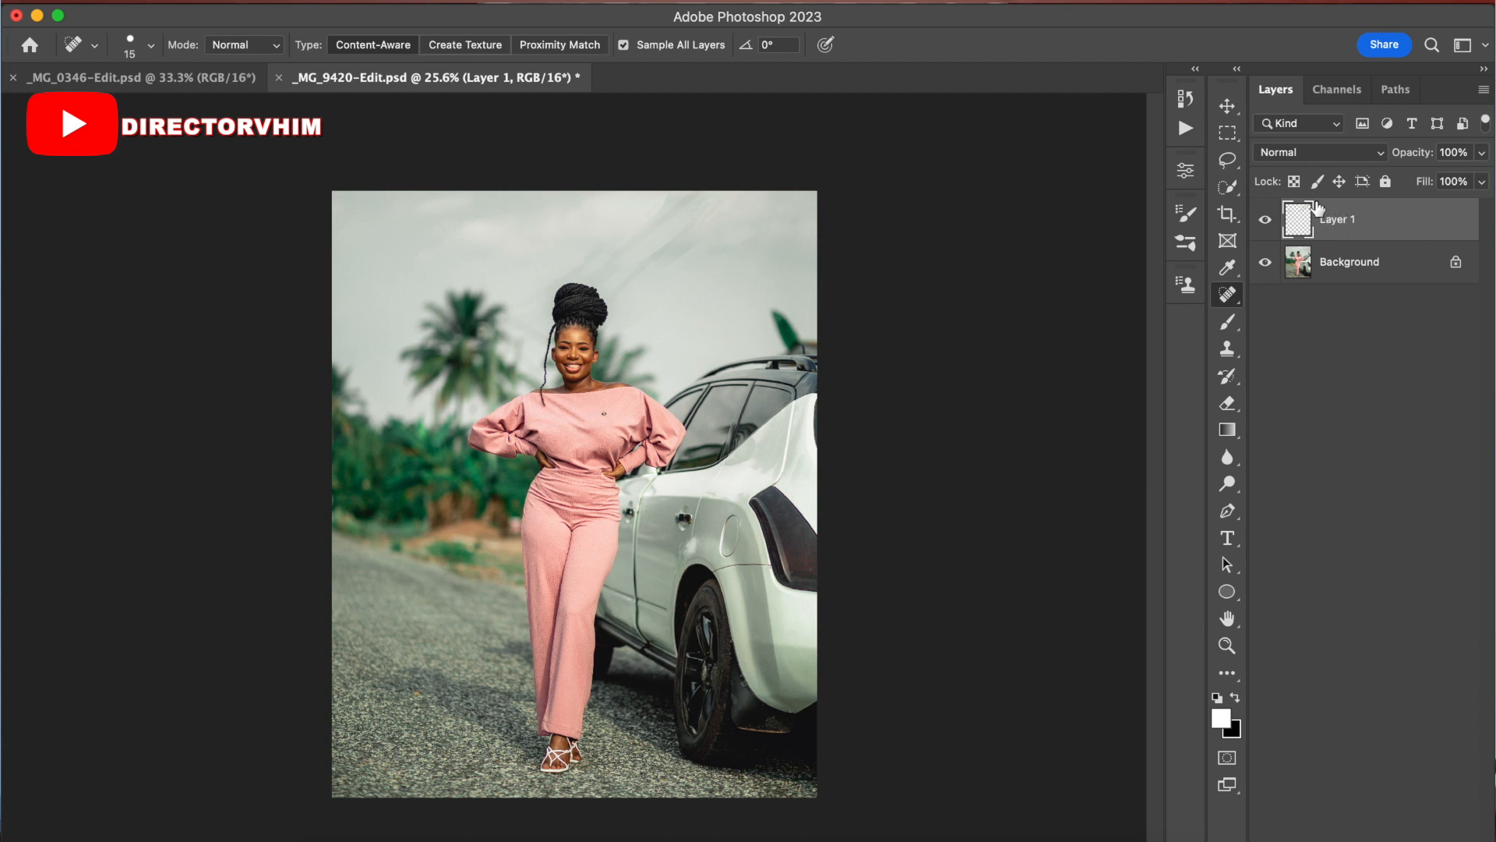
{"action": "key", "text": "z"}
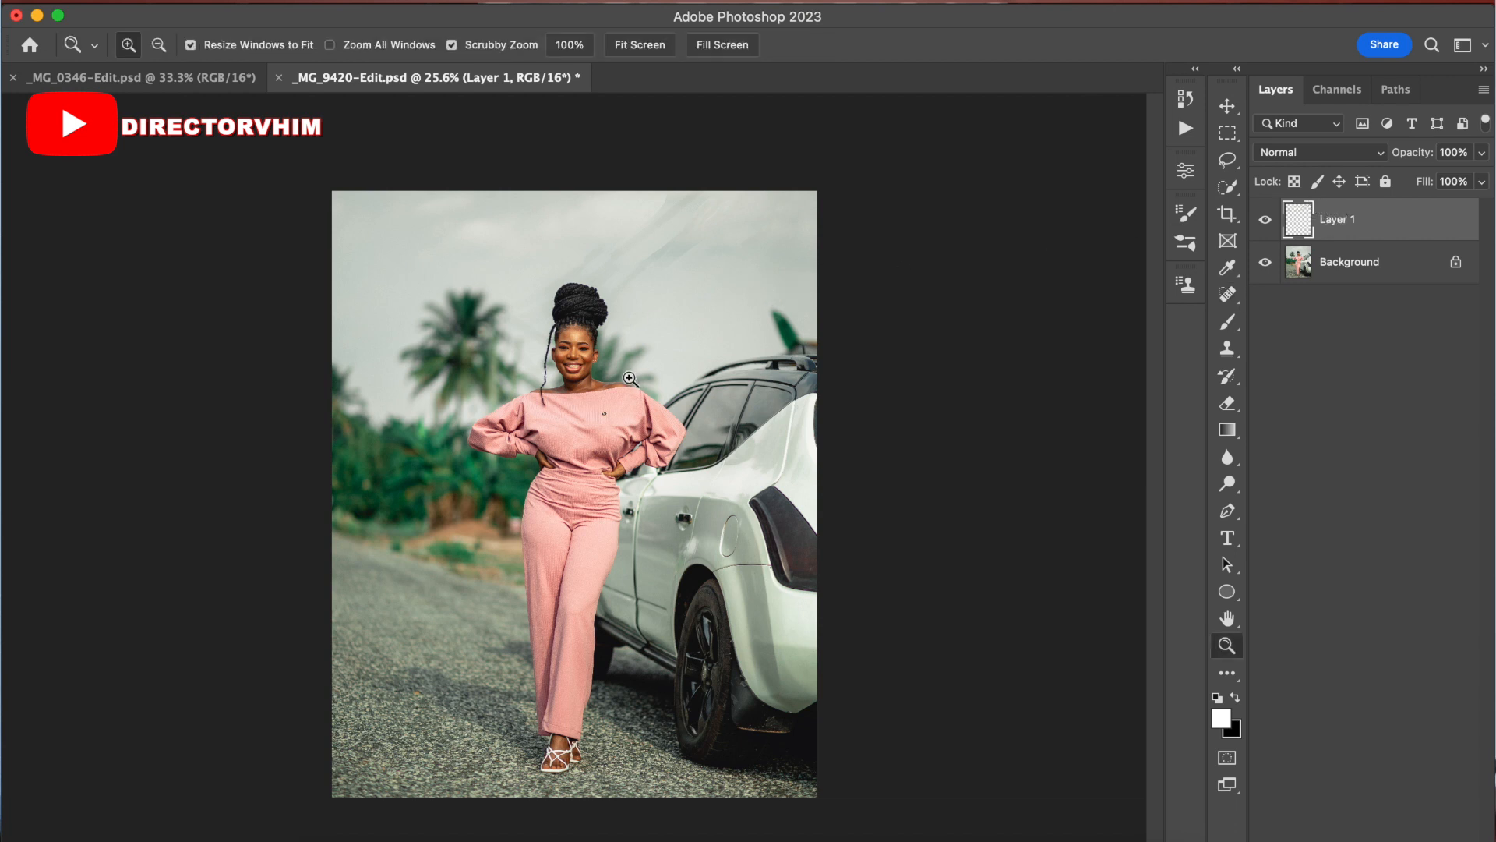
{"action": "key", "text": "super+minus"}
{"action": "left_click_drag", "start_coordinate": [580, 378], "coordinate": [566, 379]}
{"action": "mouse_move", "coordinate": [565, 378]}
{"action": "left_mouse_down"}
{"action": "mouse_move", "coordinate": [614, 379]}
{"action": "mouse_move", "coordinate": [659, 338]}
{"action": "left_mouse_up"}
{"action": "key", "text": "j"}
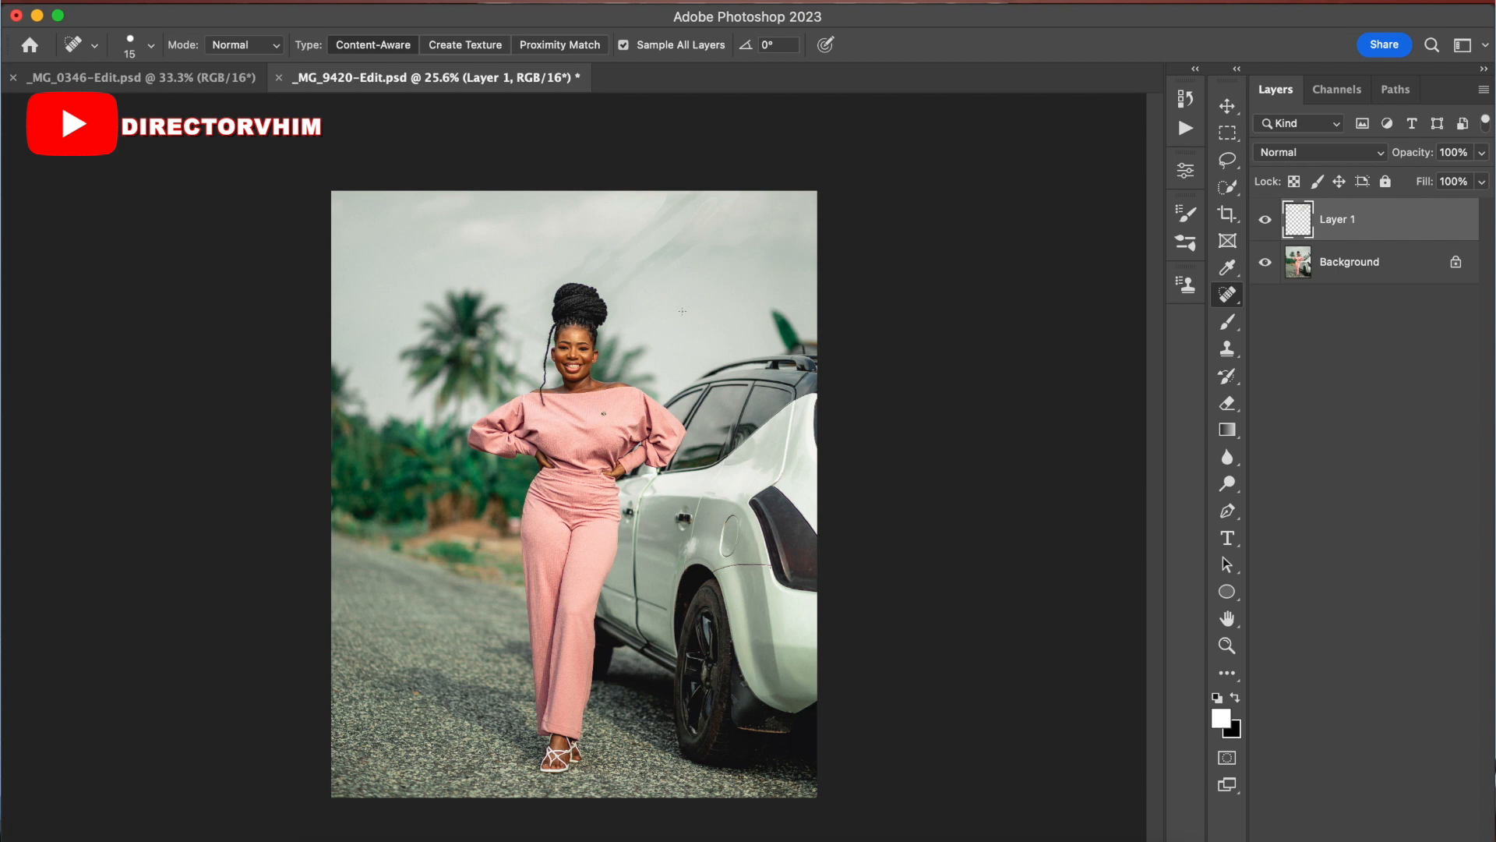
{"action": "mouse_move", "coordinate": [725, 374]}
{"action": "left_mouse_down"}
{"action": "mouse_move", "coordinate": [658, 361]}
{"action": "mouse_move", "coordinate": [687, 348]}
{"action": "left_mouse_up"}
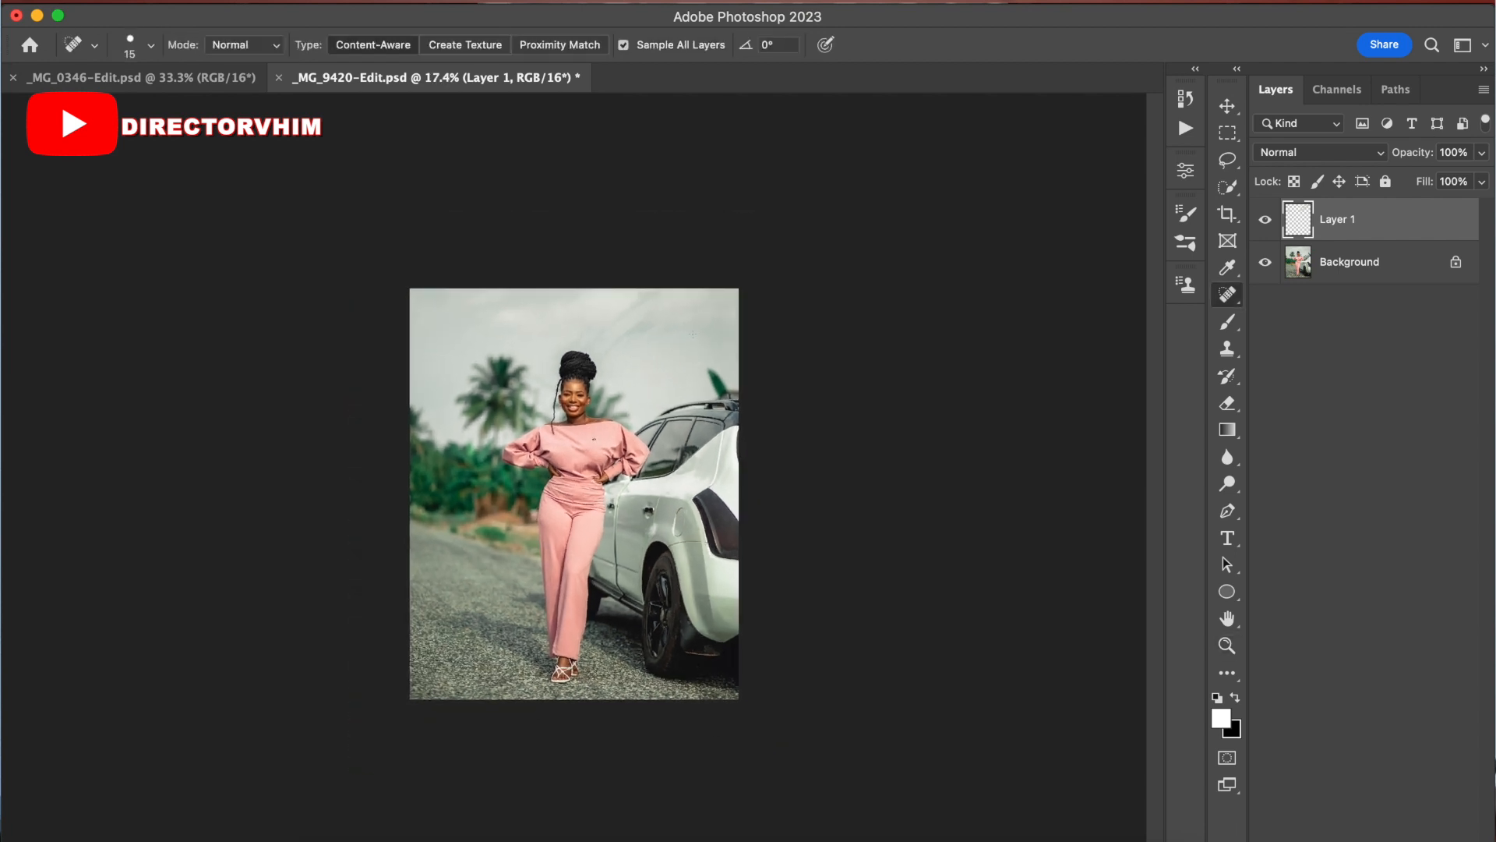
{"action": "left_click_drag", "start_coordinate": [602, 415], "coordinate": [678, 368]}
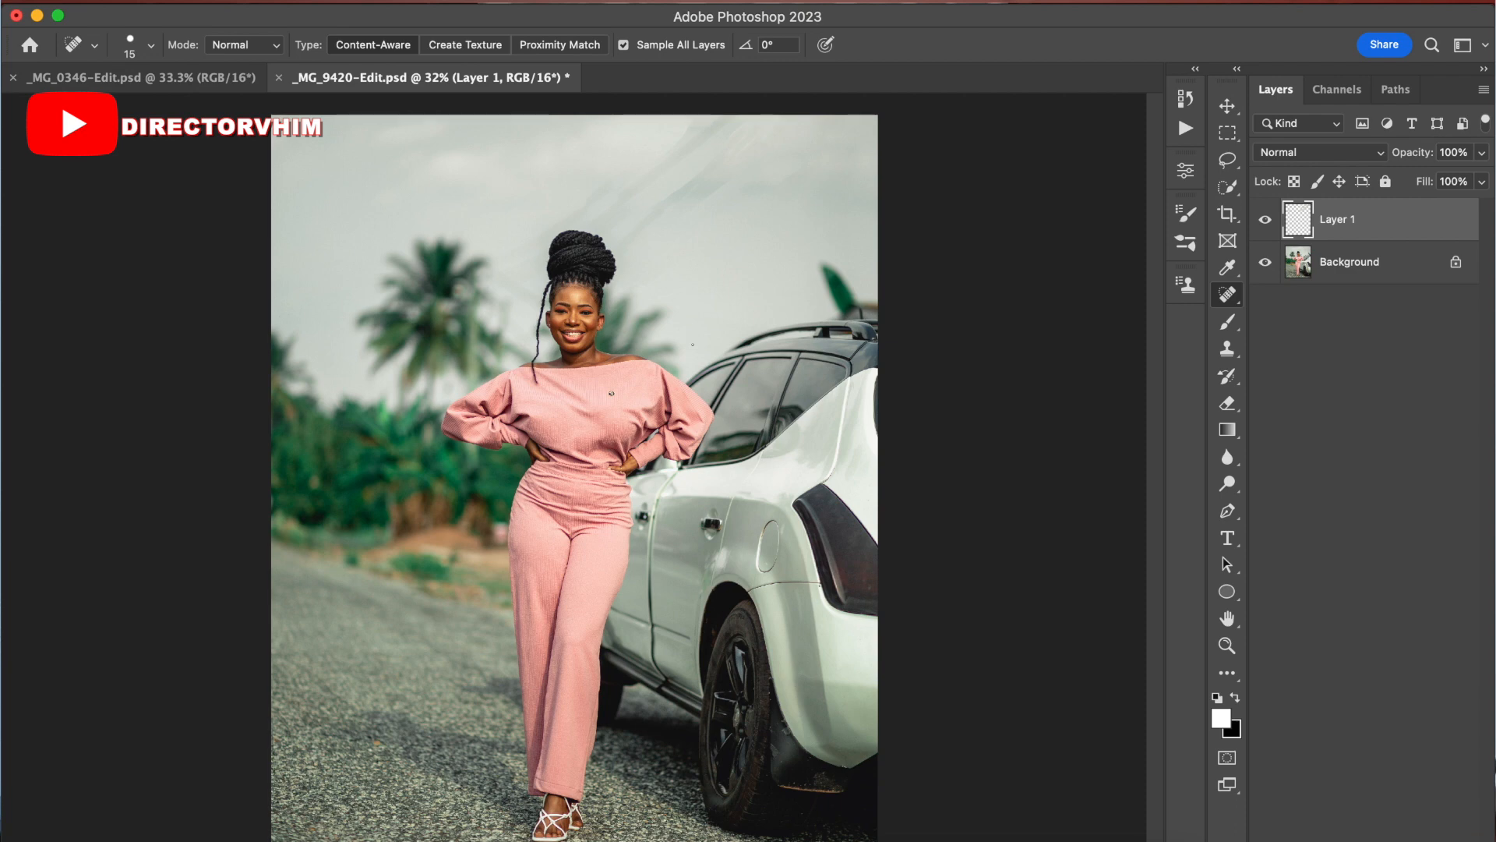
{"action": "key", "text": "z"}
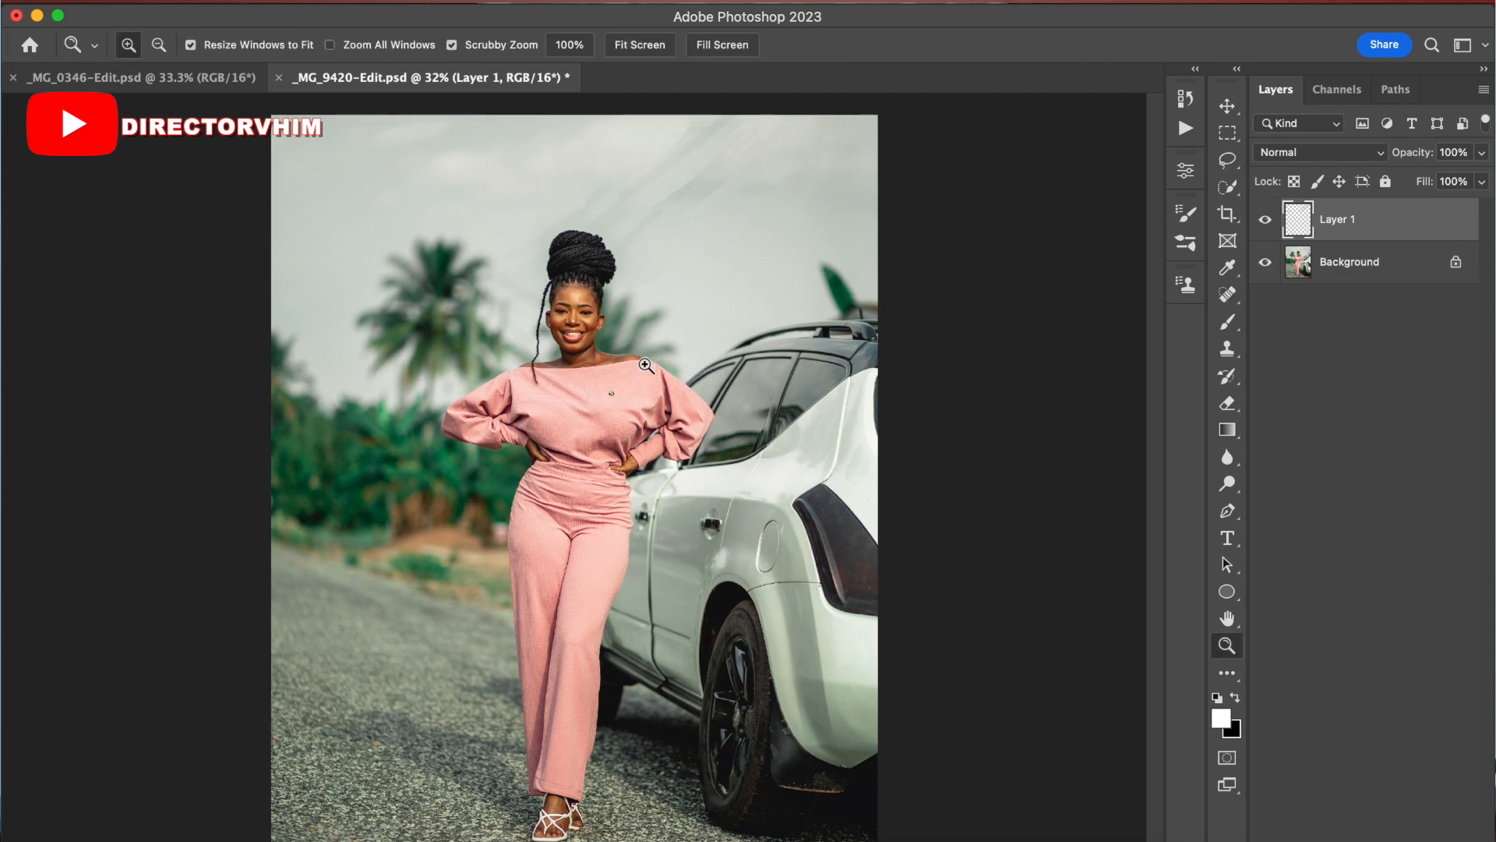
{"action": "mouse_move", "coordinate": [647, 364]}
{"action": "left_mouse_down"}
{"action": "mouse_move", "coordinate": [608, 367]}
{"action": "mouse_move", "coordinate": [635, 334]}
{"action": "mouse_move", "coordinate": [601, 327]}
{"action": "left_mouse_up"}
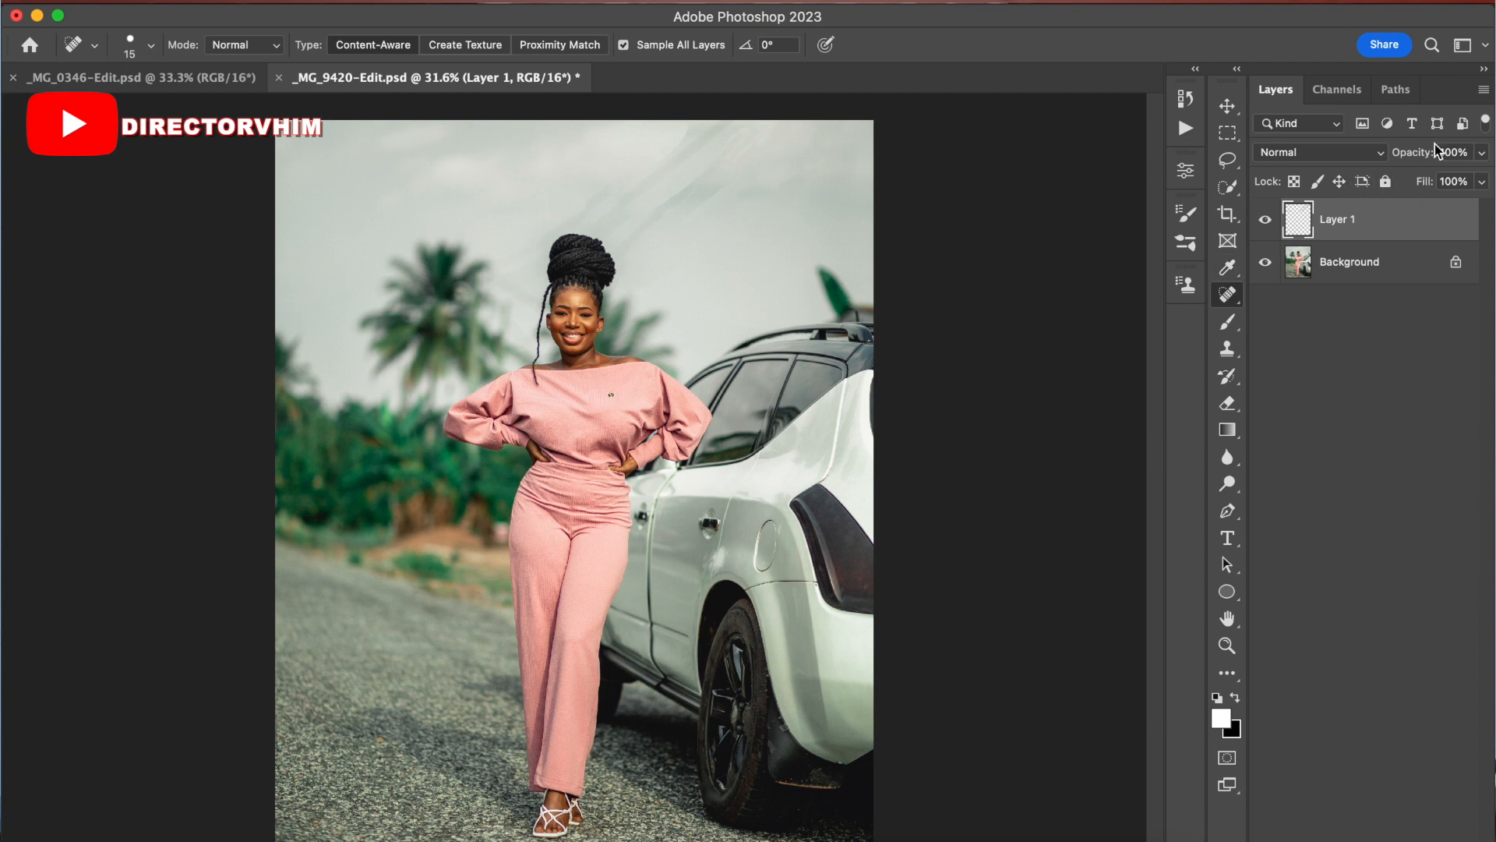
Step: Merge Layer 1 with the Background layer
{"action": "left_click", "coordinate": [1376, 265]}
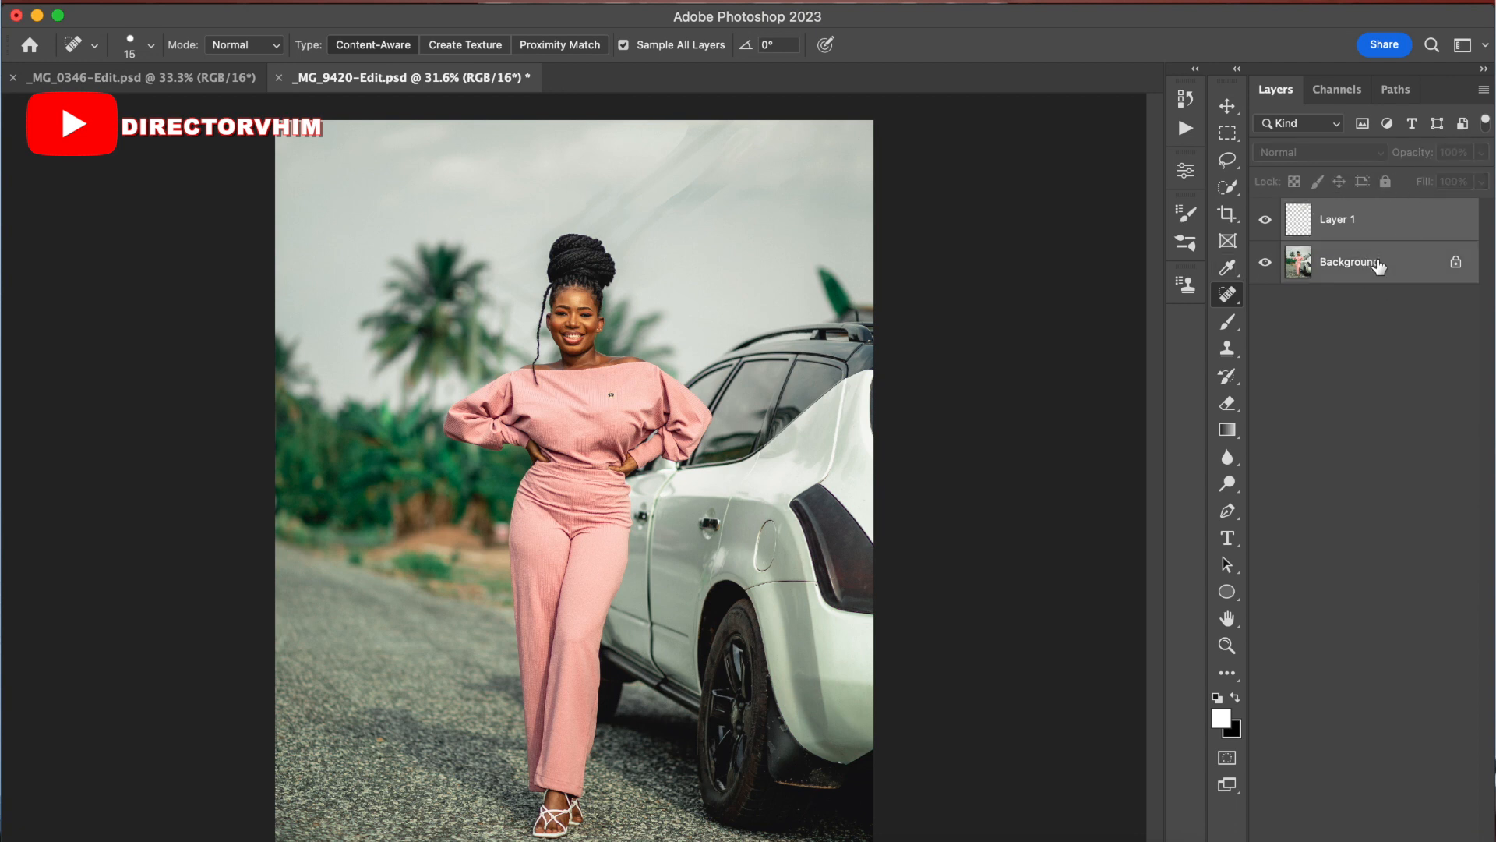
{"action": "right_click", "coordinate": [1379, 262]}
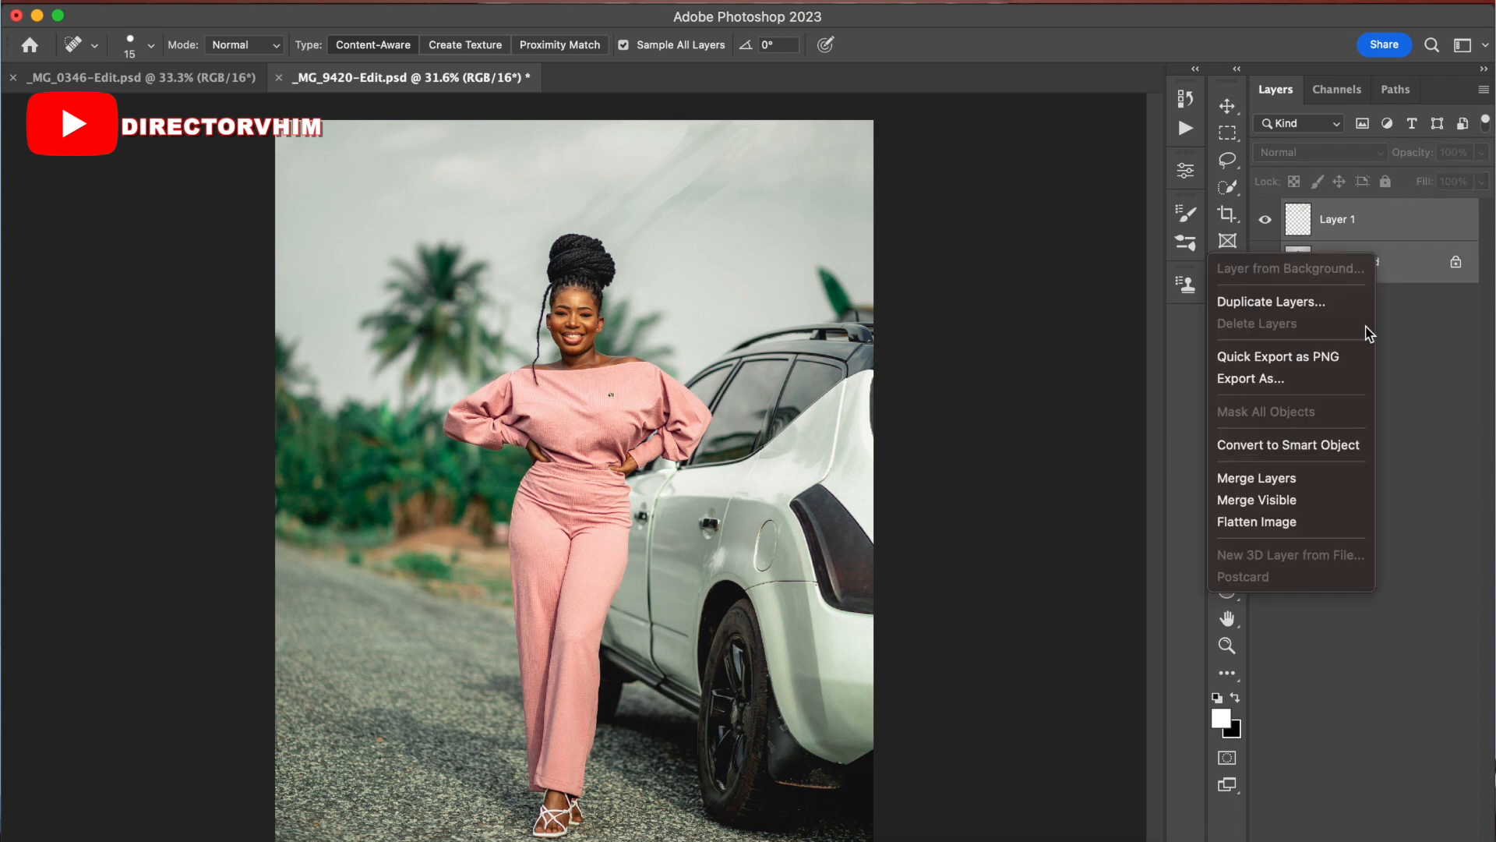
{"action": "left_click", "coordinate": [1340, 476]}
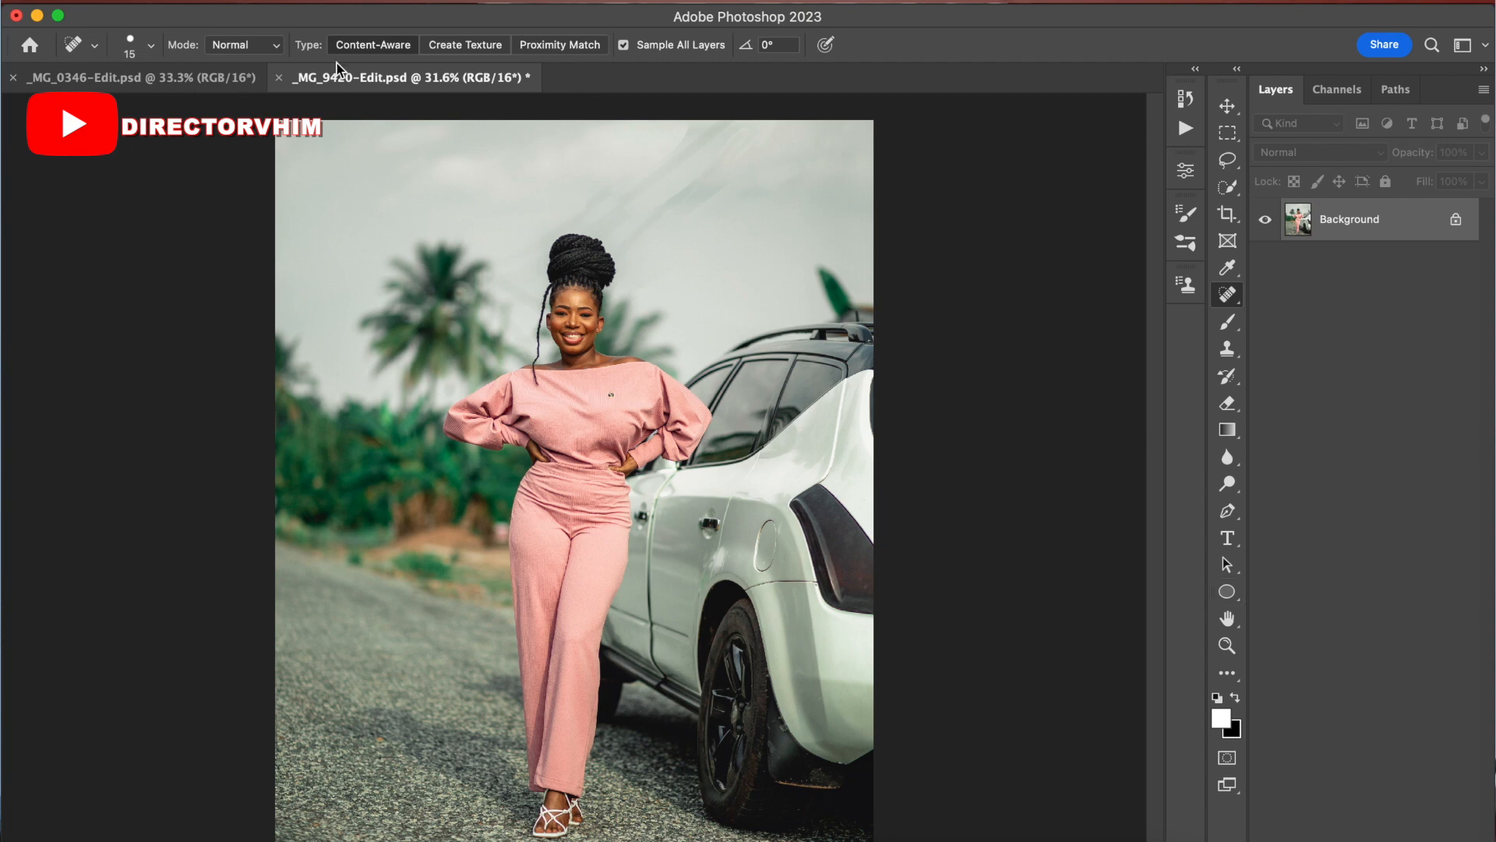
Step: Apply Sky Replacement with the plain blue-to-orange gradient sunset sky, output to new layers
{"action": "left_click", "coordinate": [209, 2]}
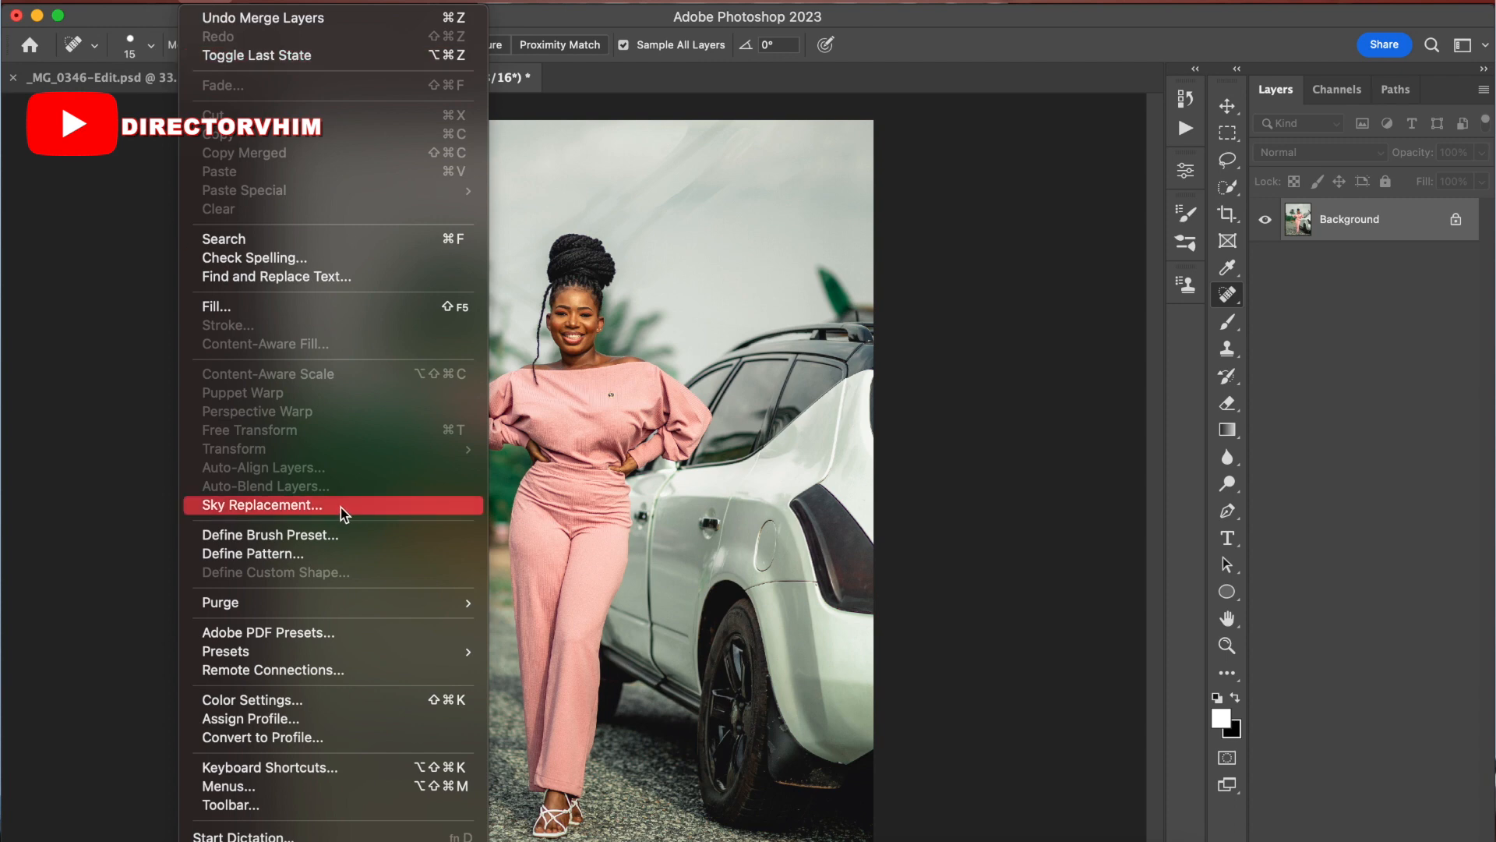
{"action": "left_click", "coordinate": [339, 505]}
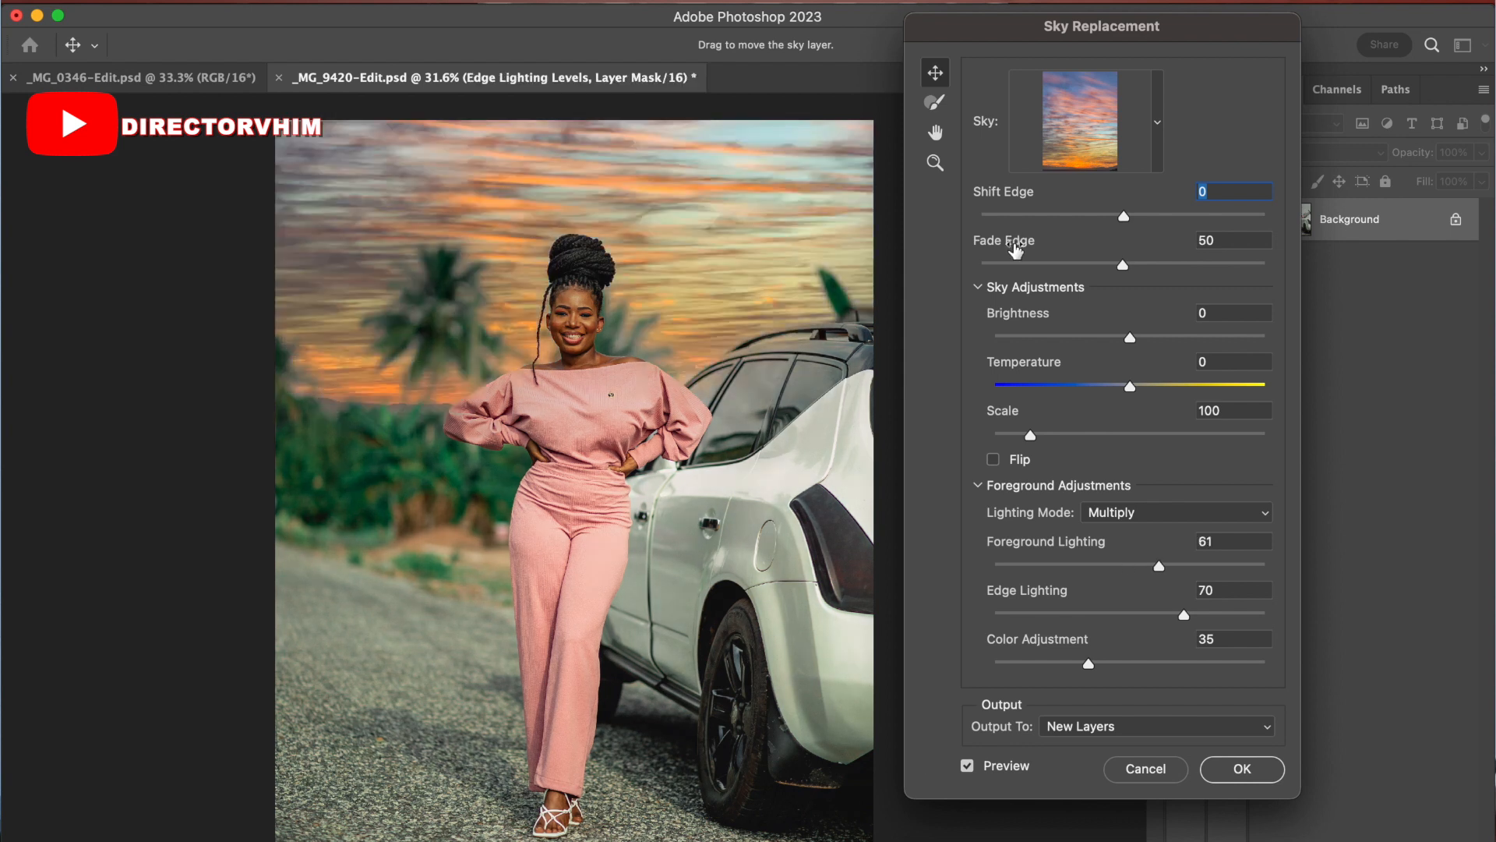
{"action": "left_click", "coordinate": [1163, 162]}
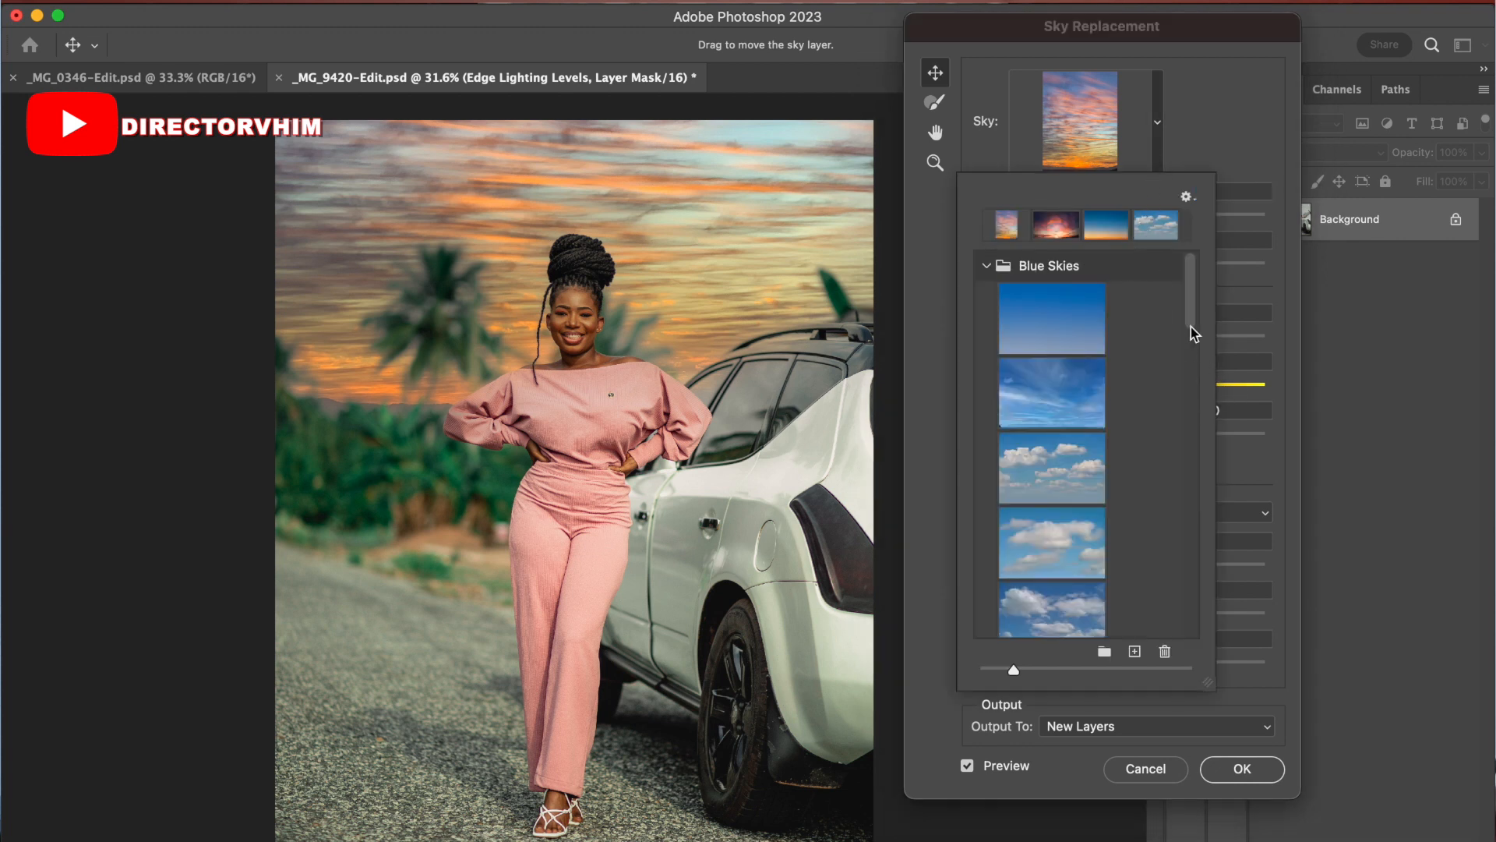
{"action": "mouse_move", "coordinate": [1189, 326]}
{"action": "left_mouse_down"}
{"action": "mouse_move", "coordinate": [1196, 607]}
{"action": "mouse_move", "coordinate": [1190, 302]}
{"action": "left_mouse_up"}
{"action": "left_click", "coordinate": [1119, 237]}
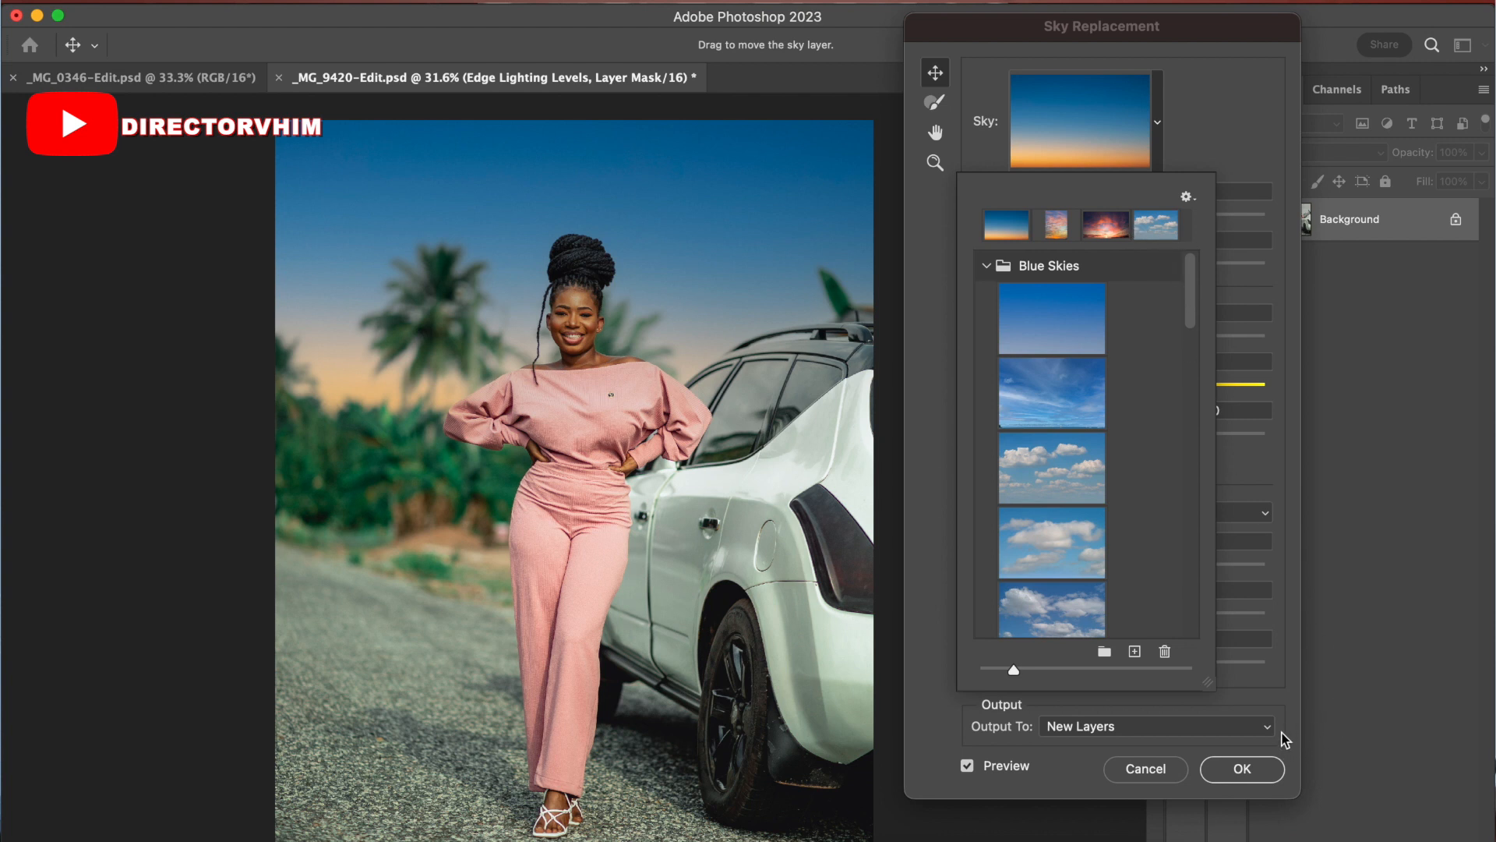
{"action": "left_click", "coordinate": [1244, 771]}
{"action": "left_click", "coordinate": [1243, 769]}
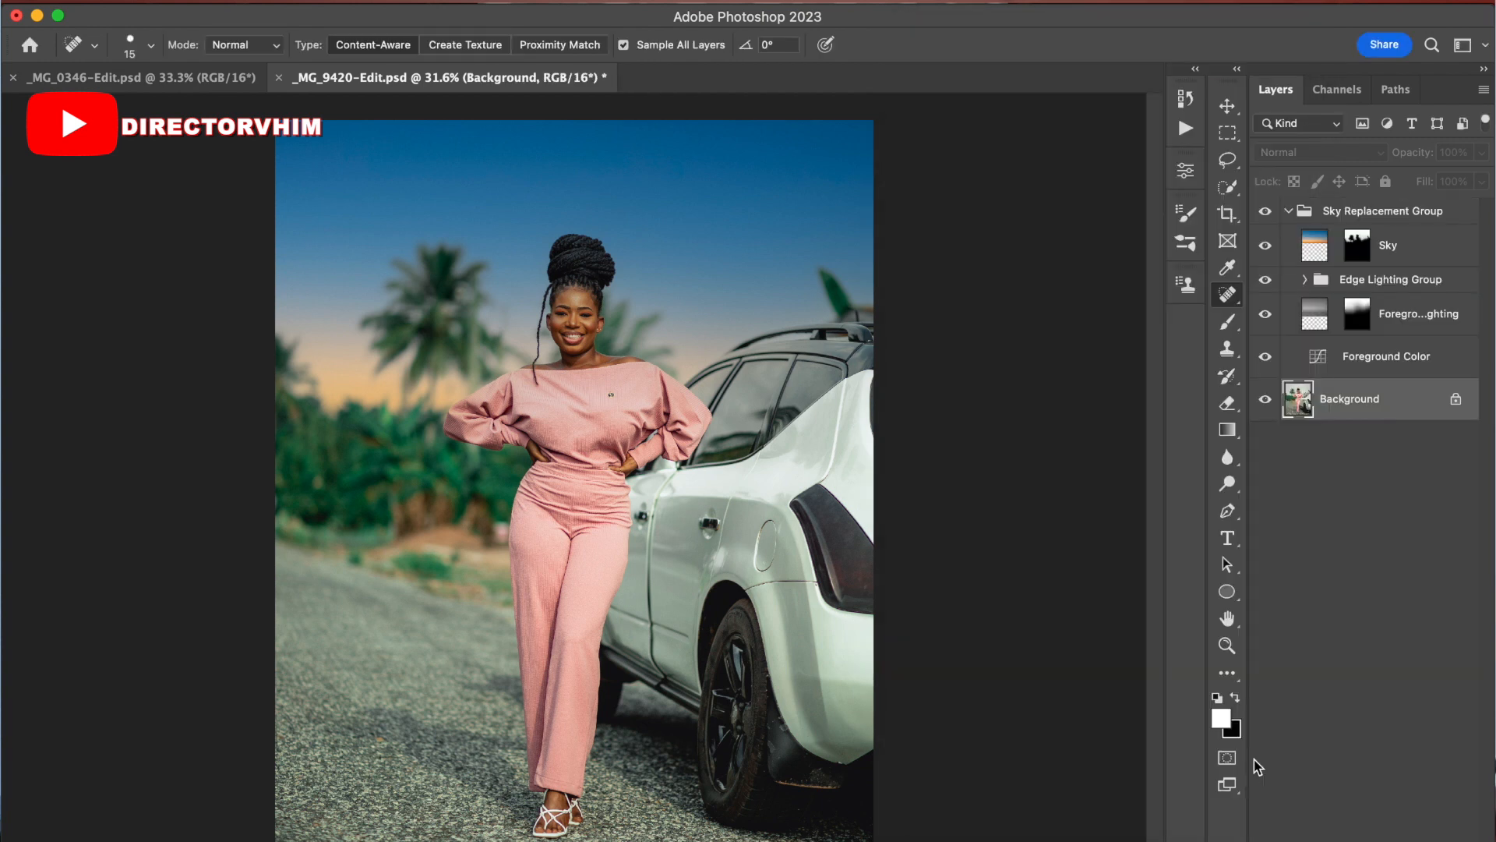
Step: Compare the image with and without the Sky Replacement Group, and collapse and select the group
{"action": "left_click", "coordinate": [1268, 215]}
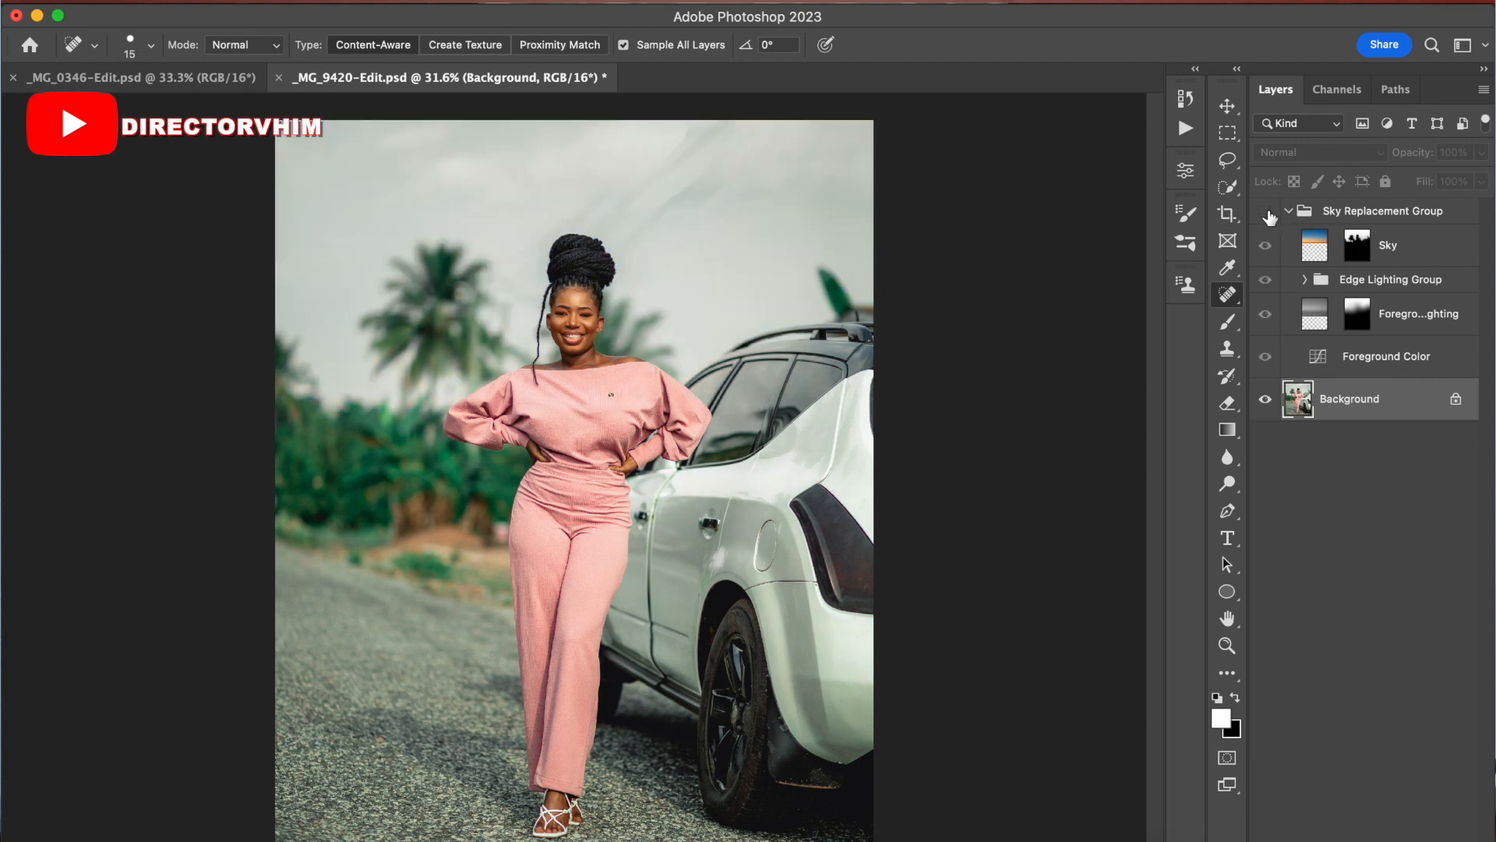
{"action": "left_click", "coordinate": [1268, 215]}
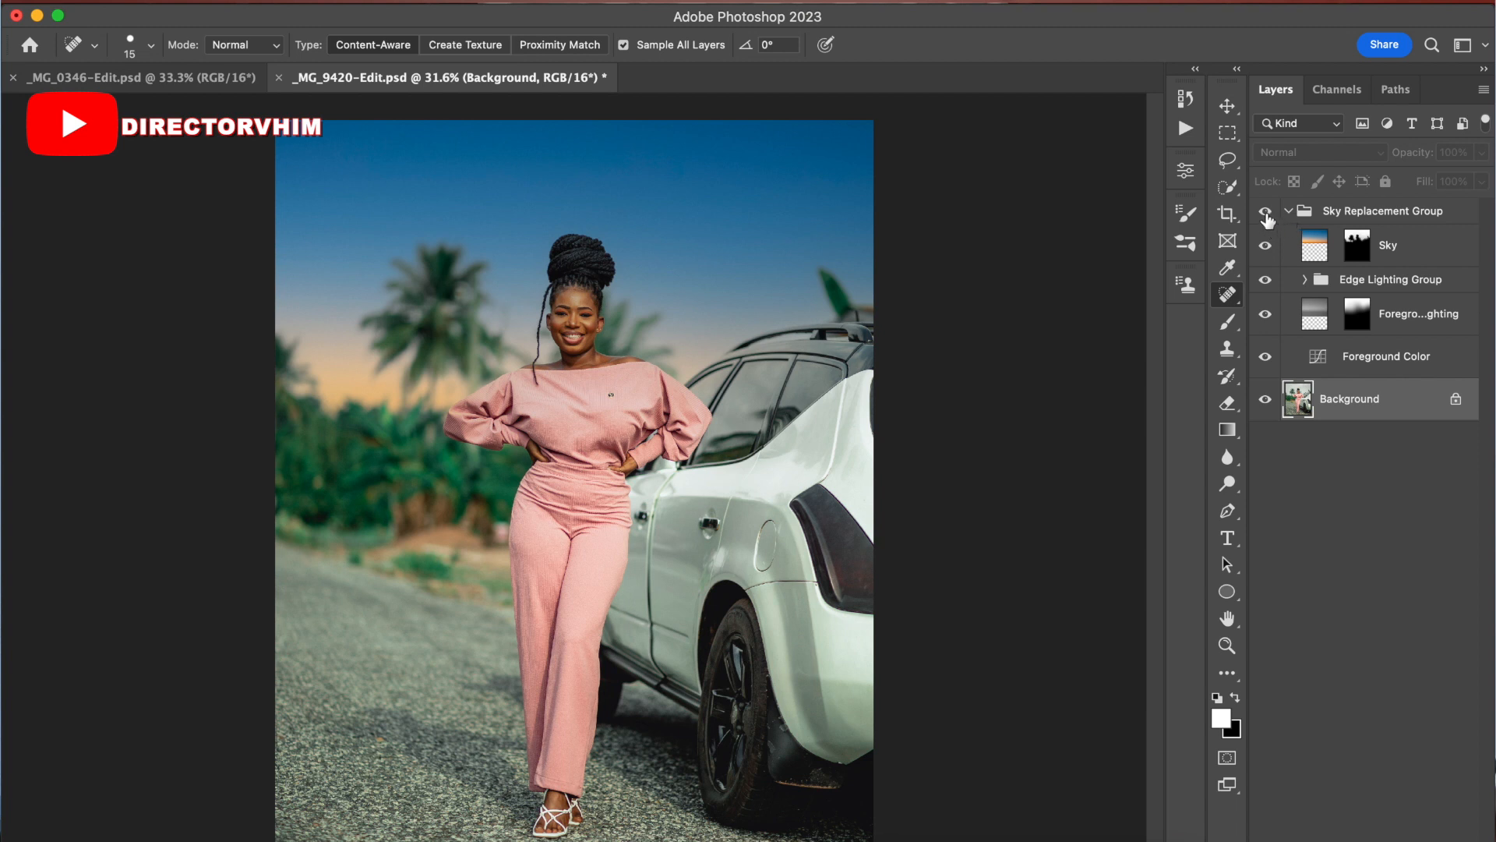
{"action": "left_click", "coordinate": [1266, 213]}
{"action": "left_click", "coordinate": [1267, 215]}
{"action": "left_click", "coordinate": [1290, 212]}
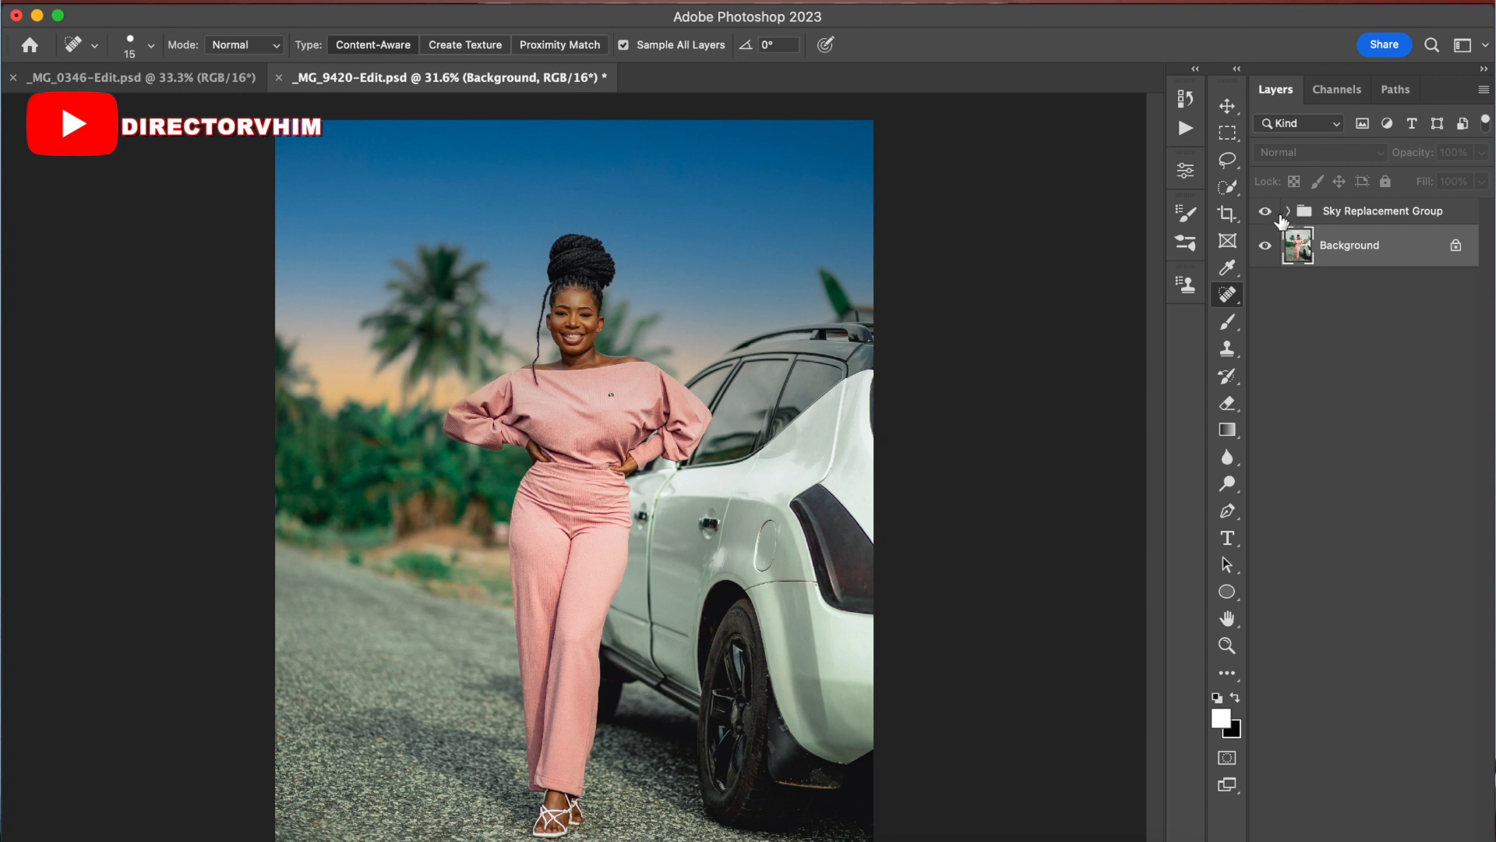
{"action": "left_click", "coordinate": [1383, 217]}
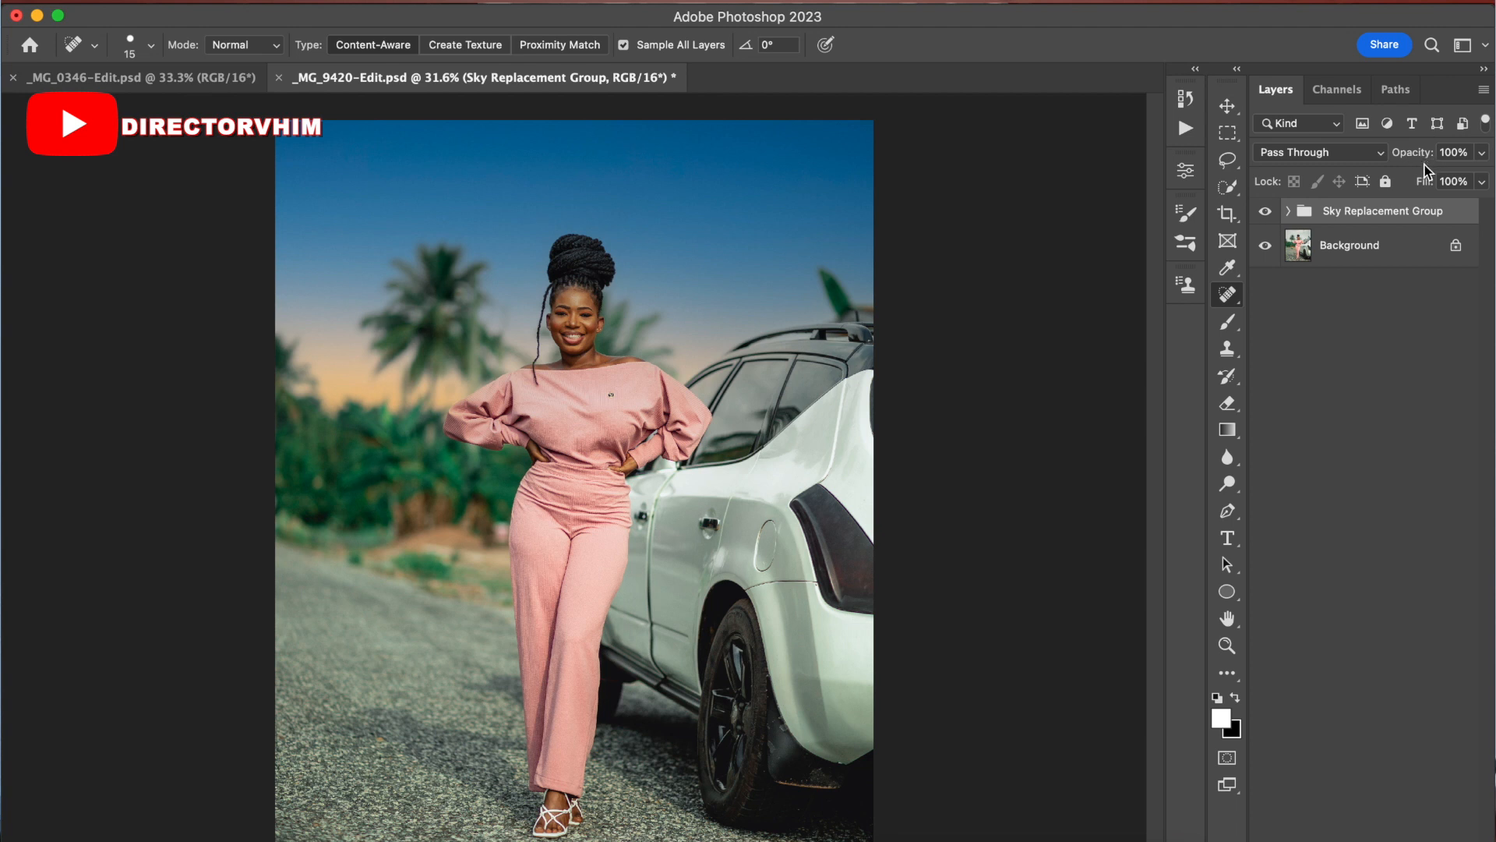
Step: Use Select Subject to select the woman on the Background layer, and add a Curves adjustment layer masked by that selection
{"action": "left_click", "coordinate": [1376, 249]}
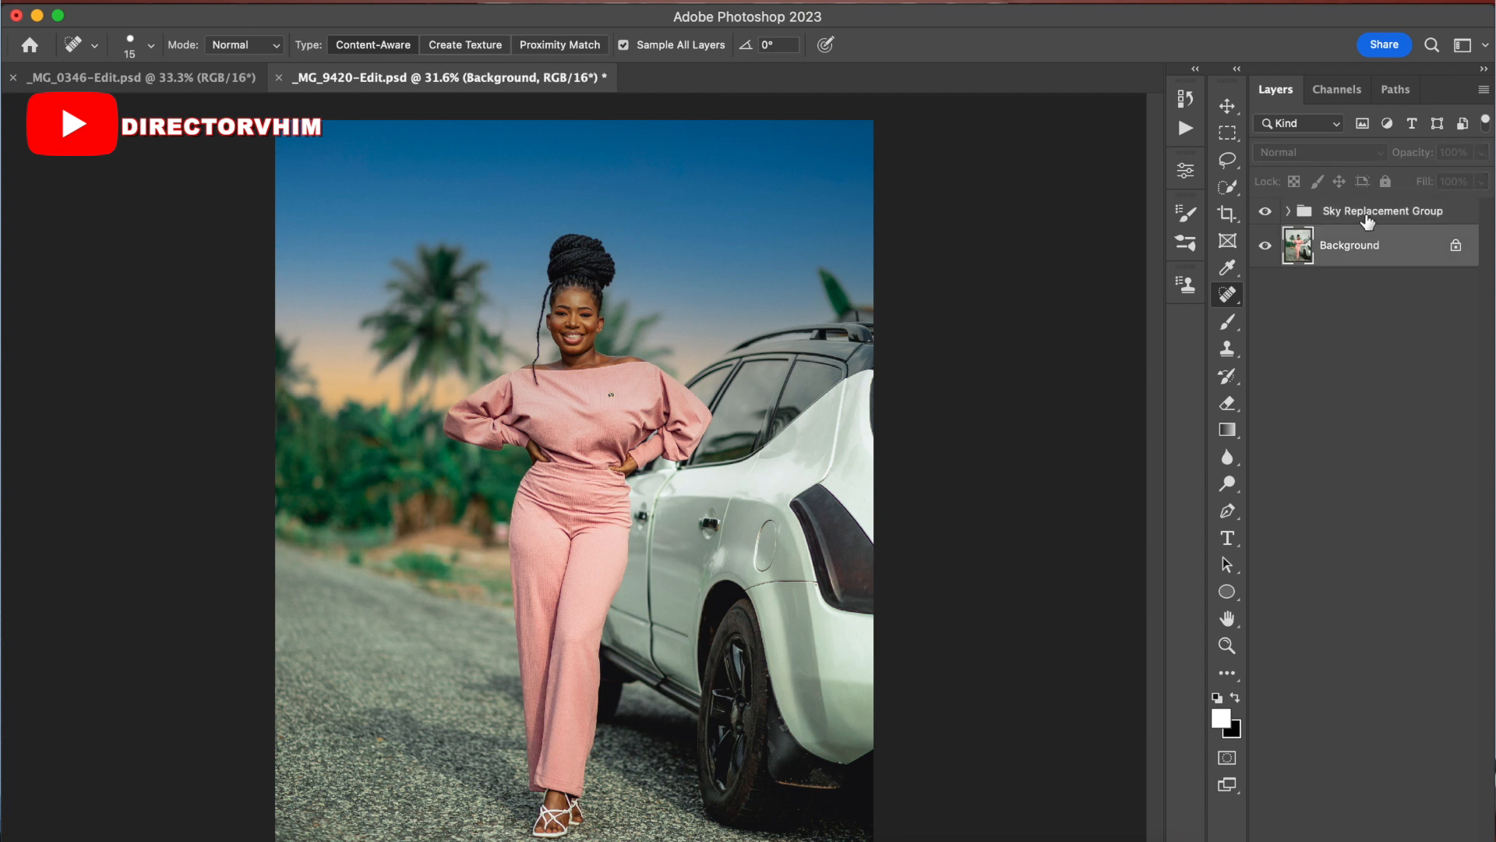
{"action": "left_click", "coordinate": [1227, 187]}
{"action": "left_click", "coordinate": [620, 45]}
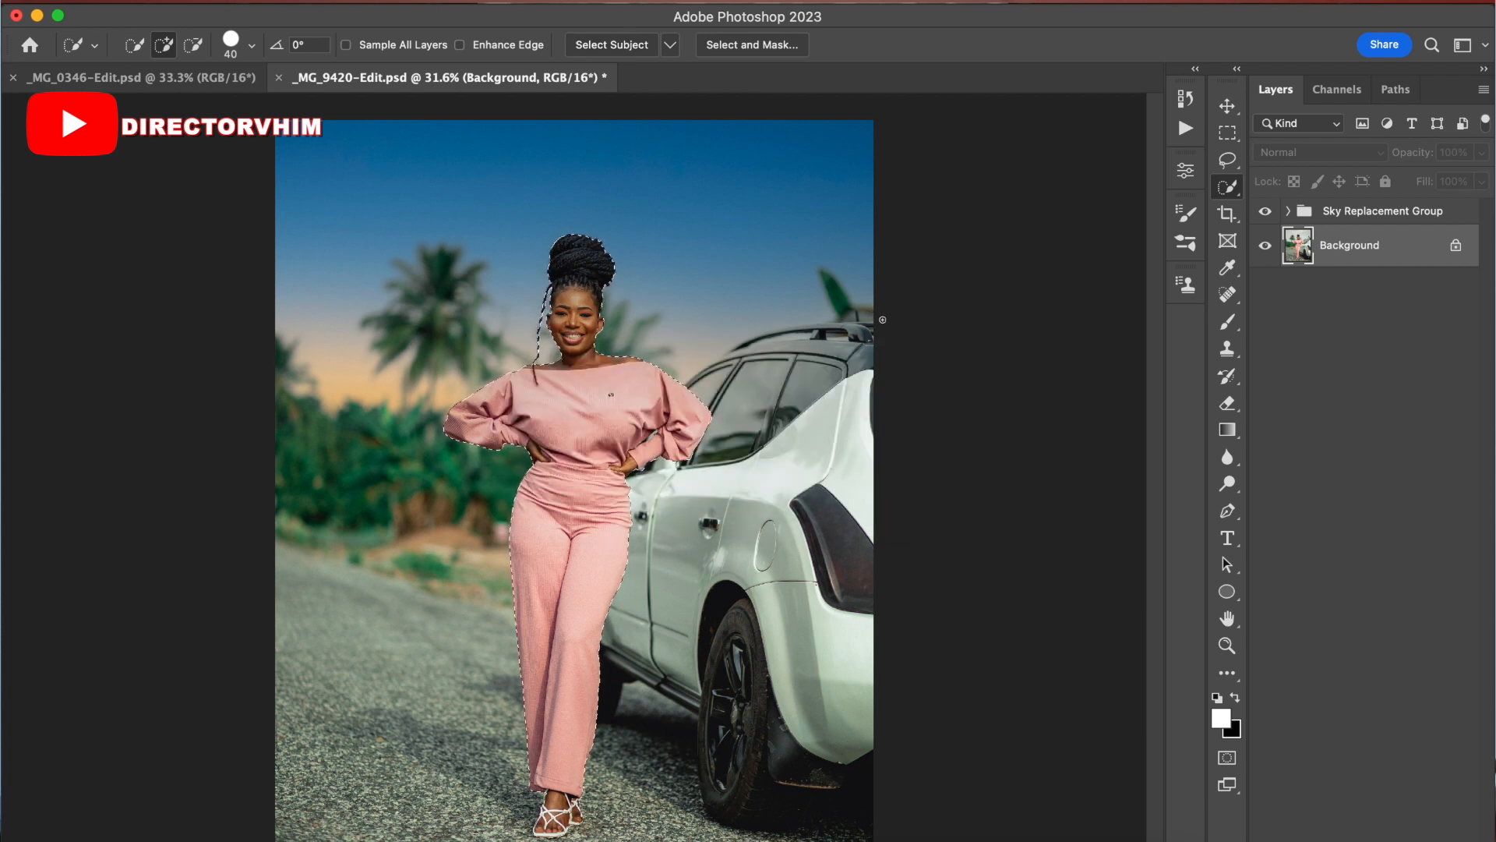
{"action": "left_click", "coordinate": [1353, 839]}
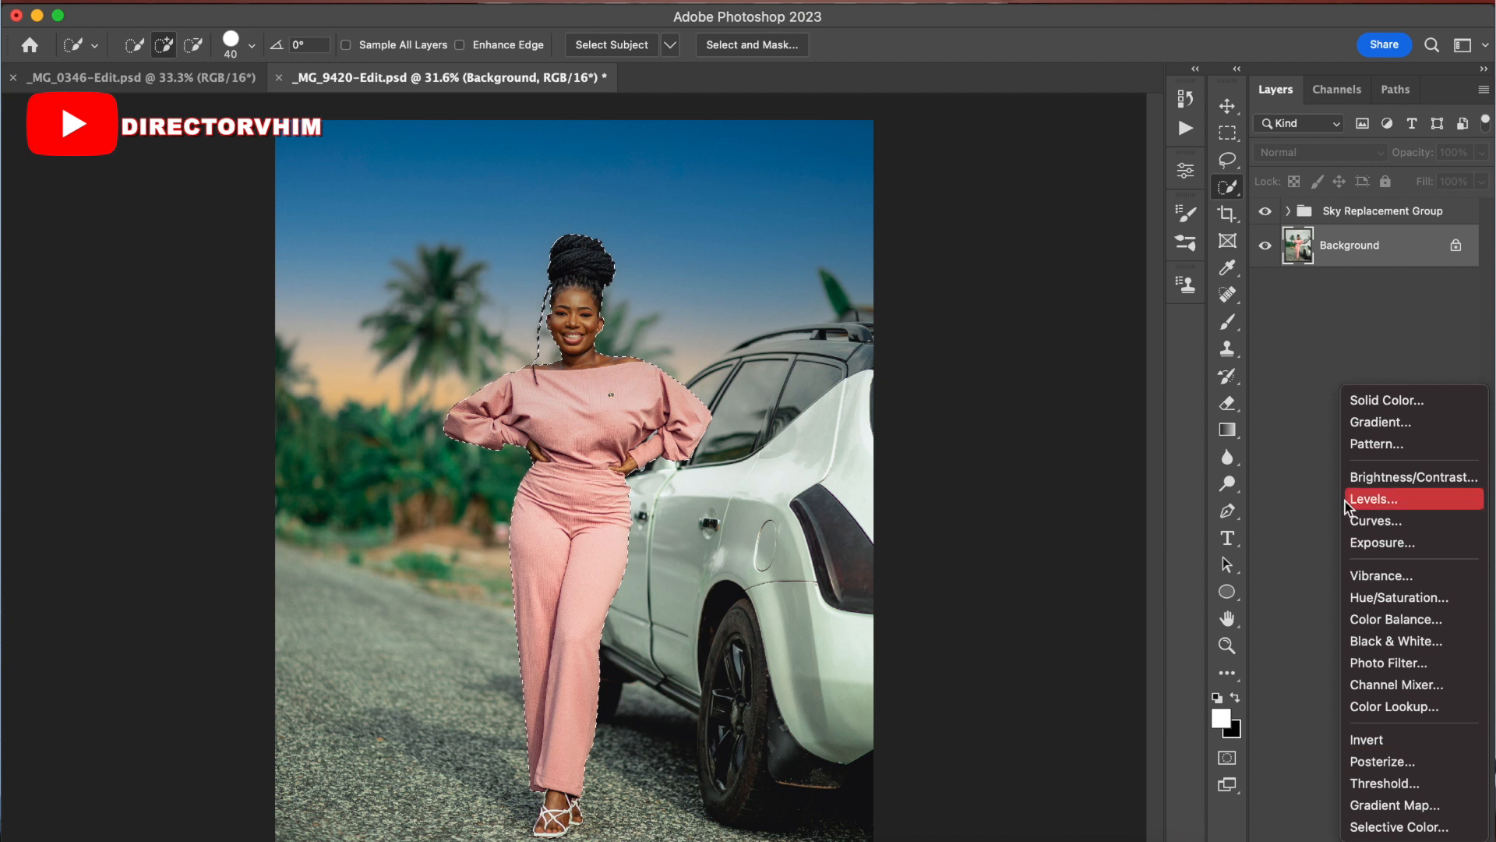
{"action": "left_click", "coordinate": [1380, 522]}
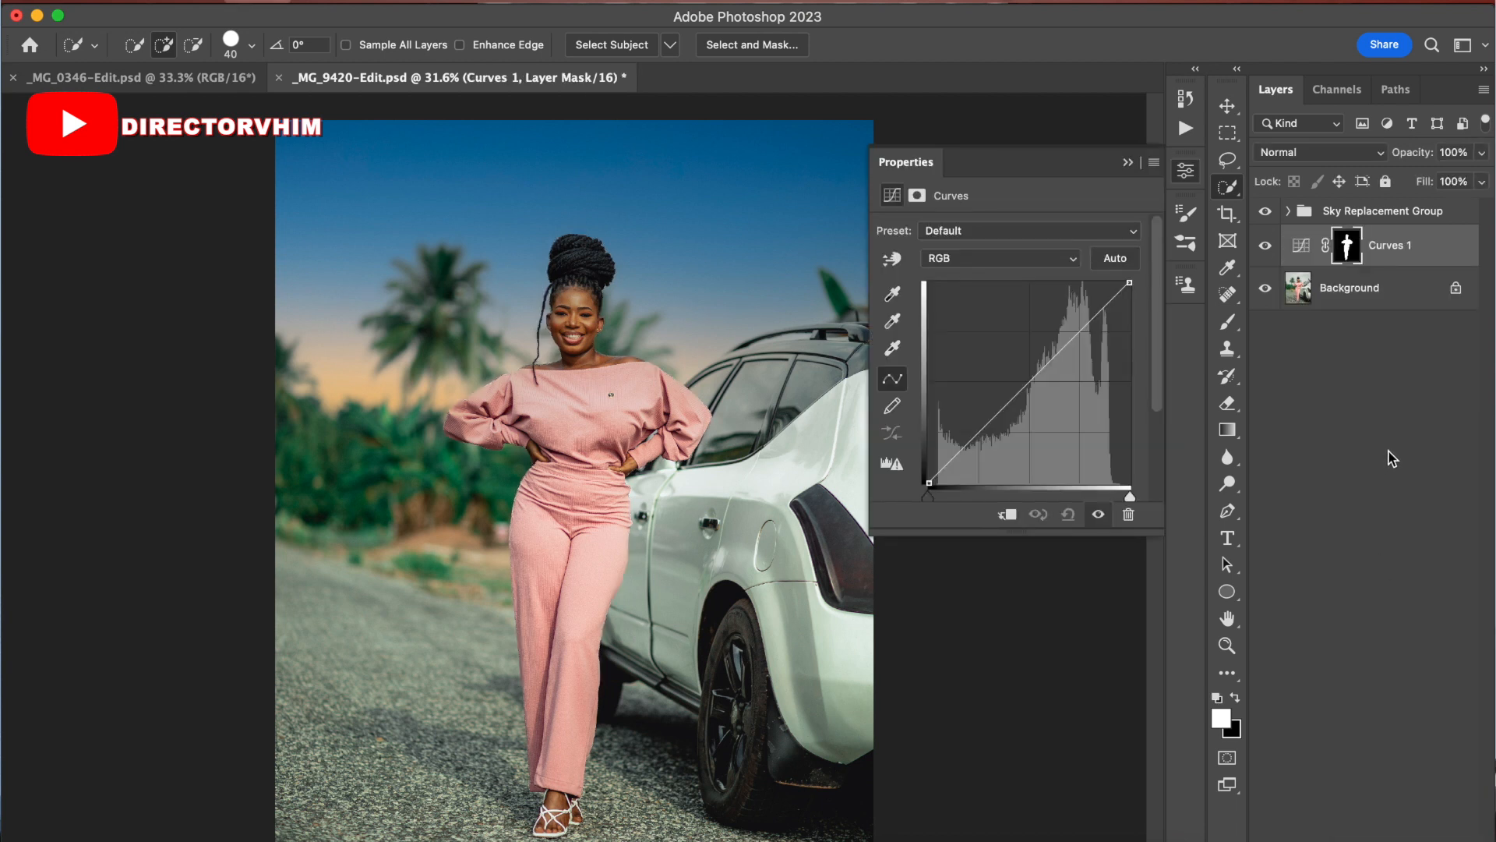
Step: Invert the Curves 1 mask, copy it onto the Sky Replacement Group, and delete the Curves layer
{"action": "key", "text": "super+i"}
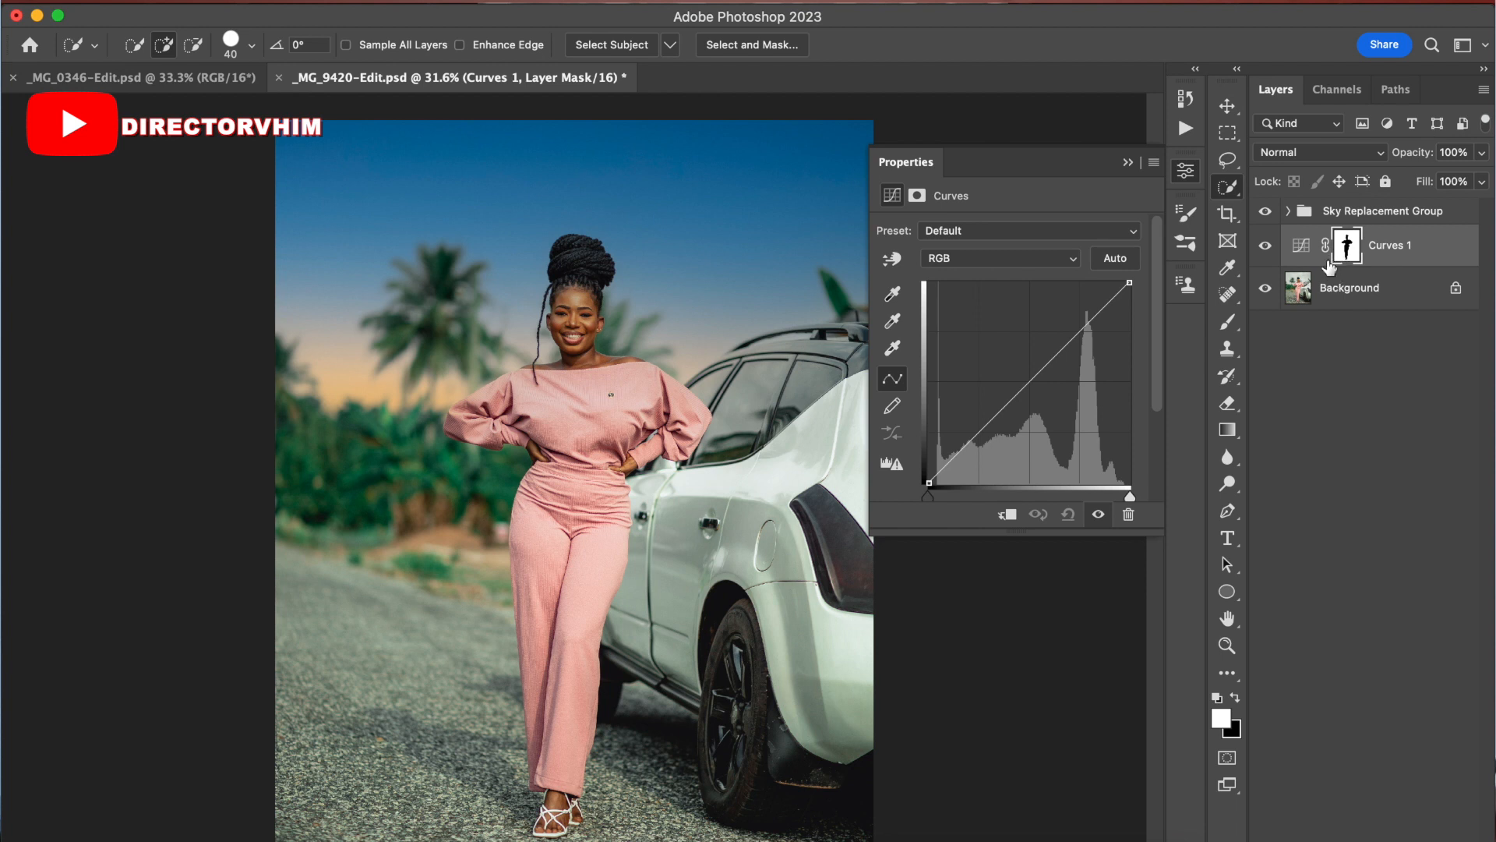
{"action": "left_click_drag", "start_coordinate": [1347, 255], "coordinate": [1378, 220]}
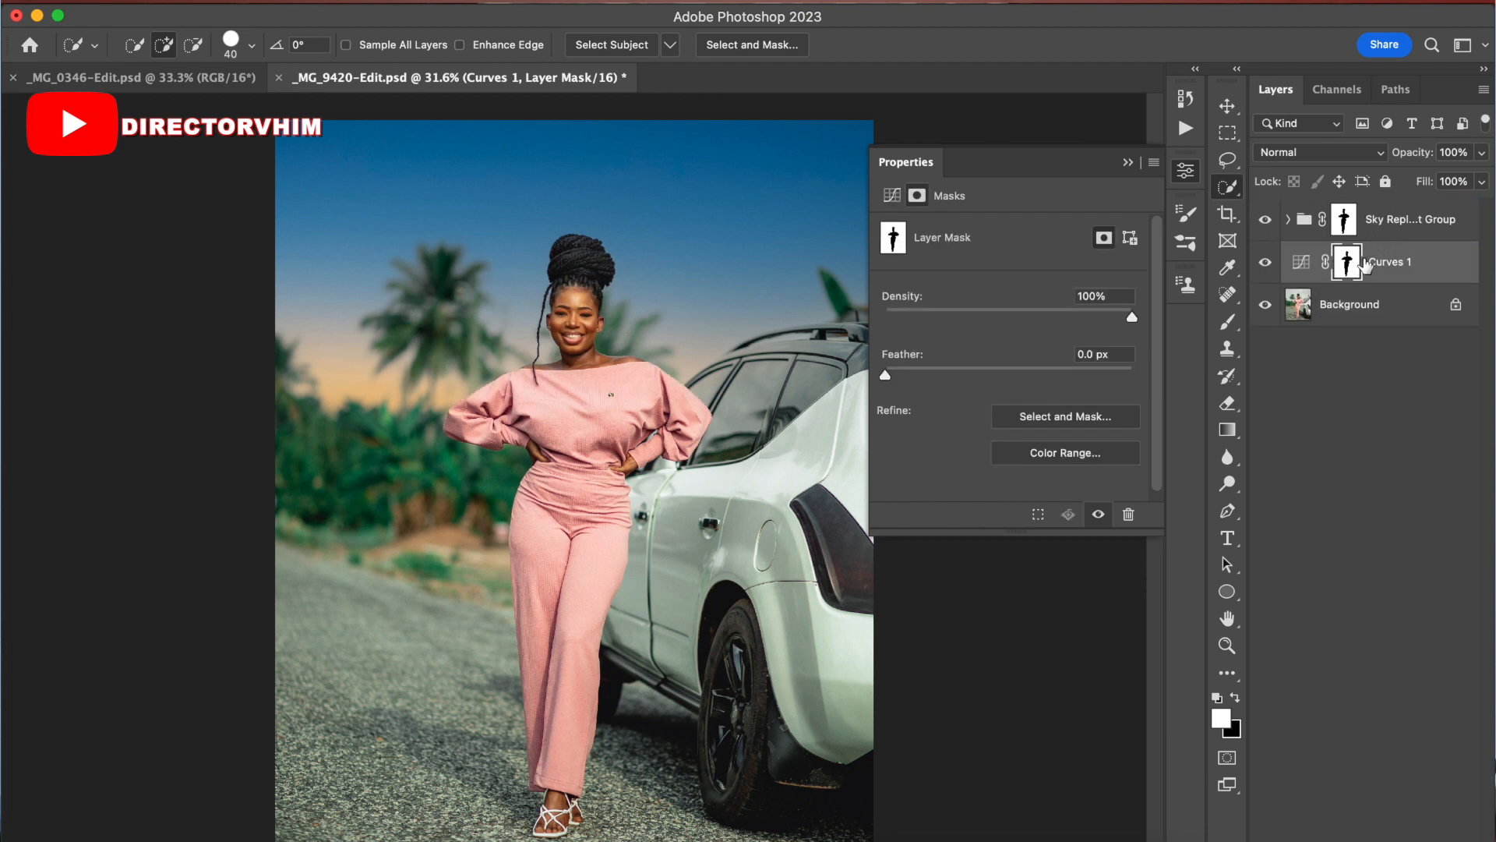
{"action": "left_click", "coordinate": [1364, 257]}
{"action": "key", "text": "Delete"}
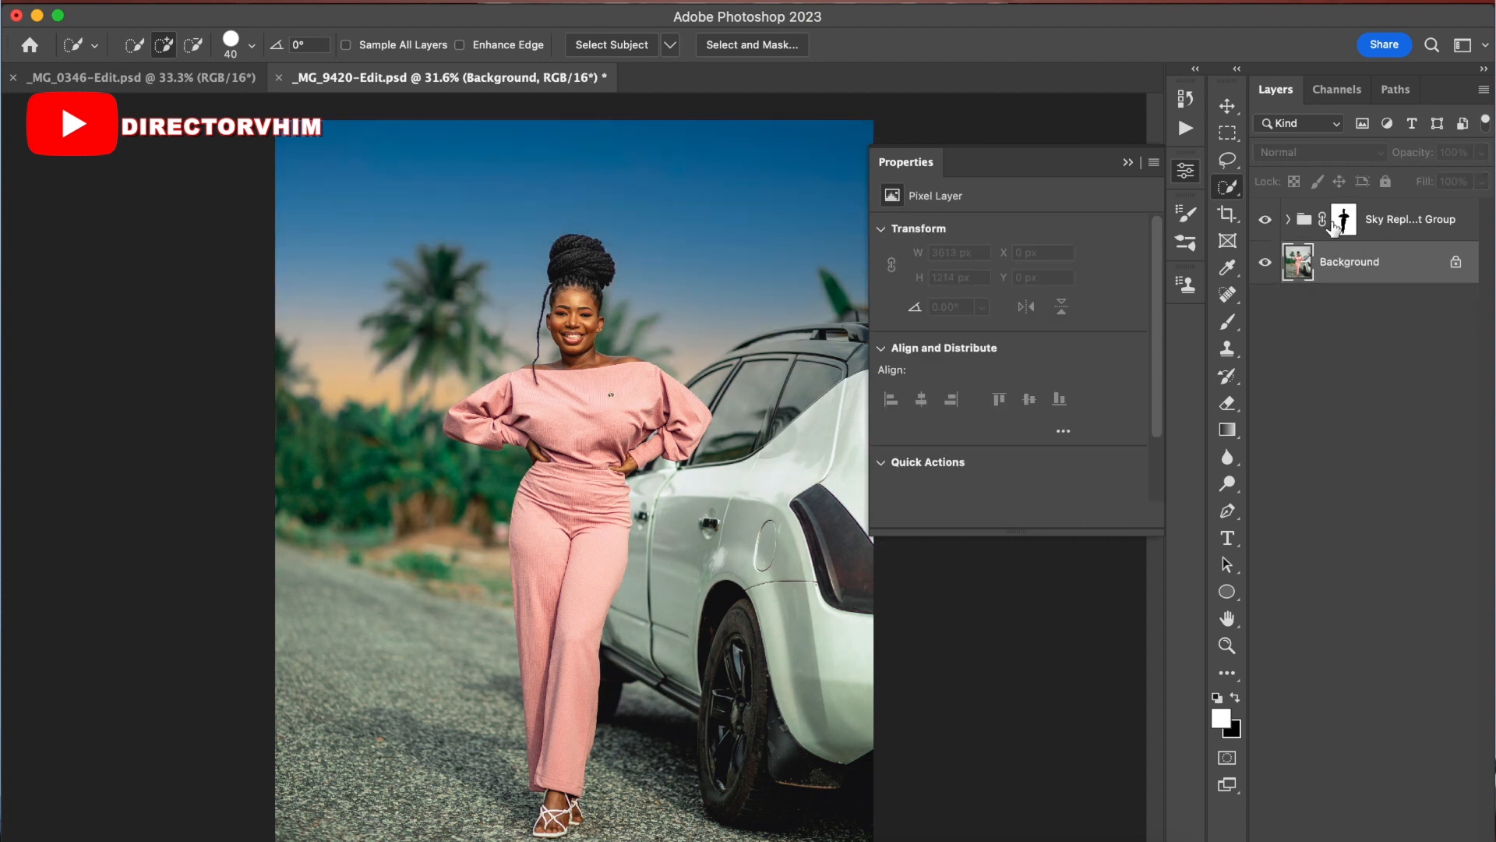
Step: Lower the Sky Replacement Group's opacity to 65% and compare the image with the group hidden and shown
{"action": "left_click", "coordinate": [1386, 226]}
{"action": "left_click_drag", "start_coordinate": [1407, 162], "coordinate": [1371, 163]}
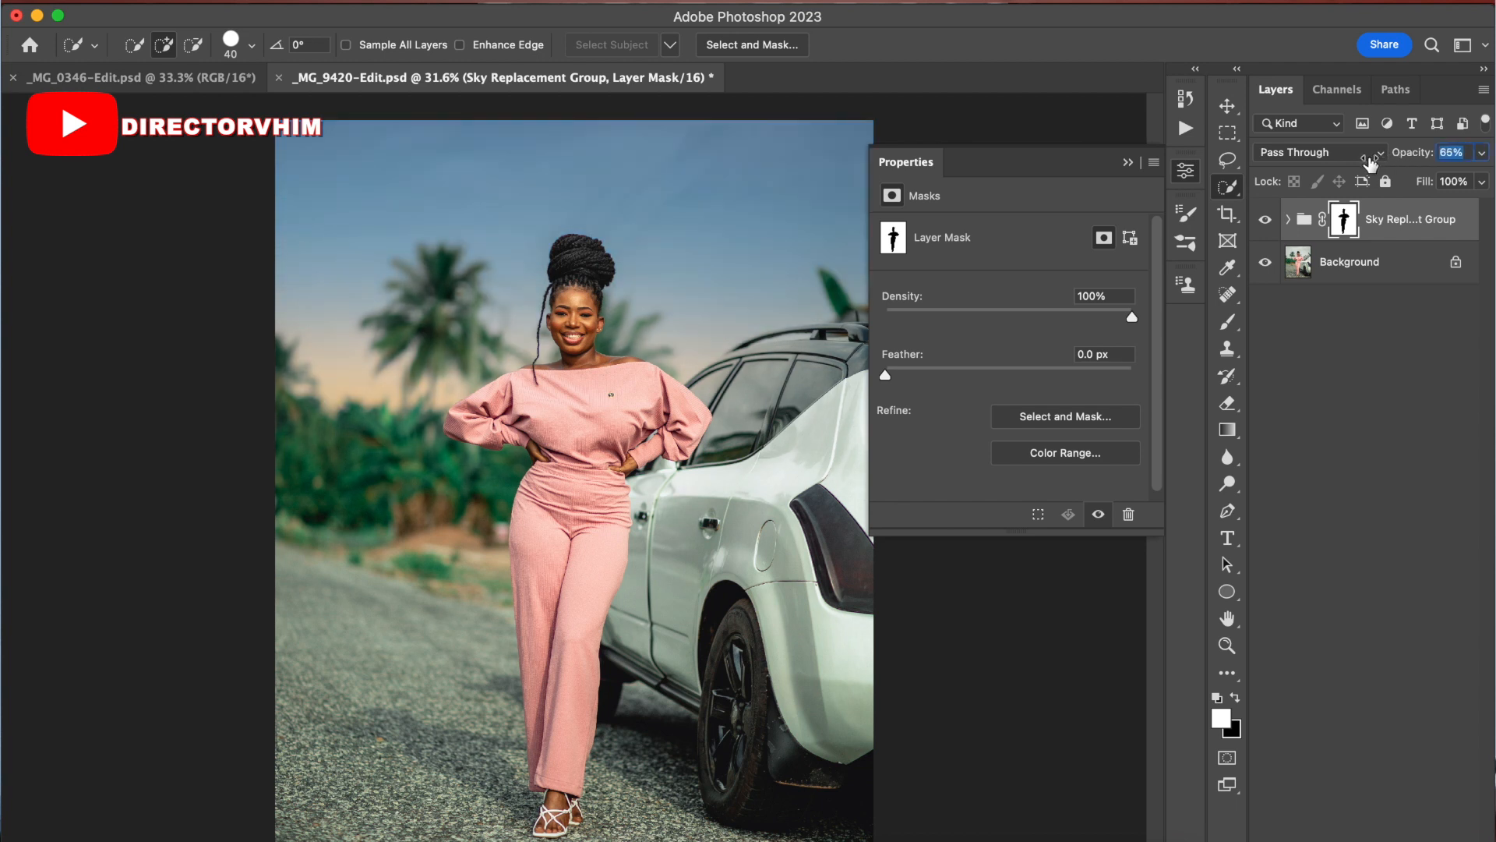
{"action": "left_click", "coordinate": [1406, 231]}
{"action": "left_click", "coordinate": [1265, 222]}
{"action": "left_click", "coordinate": [1265, 221]}
{"action": "left_click", "coordinate": [1127, 163]}
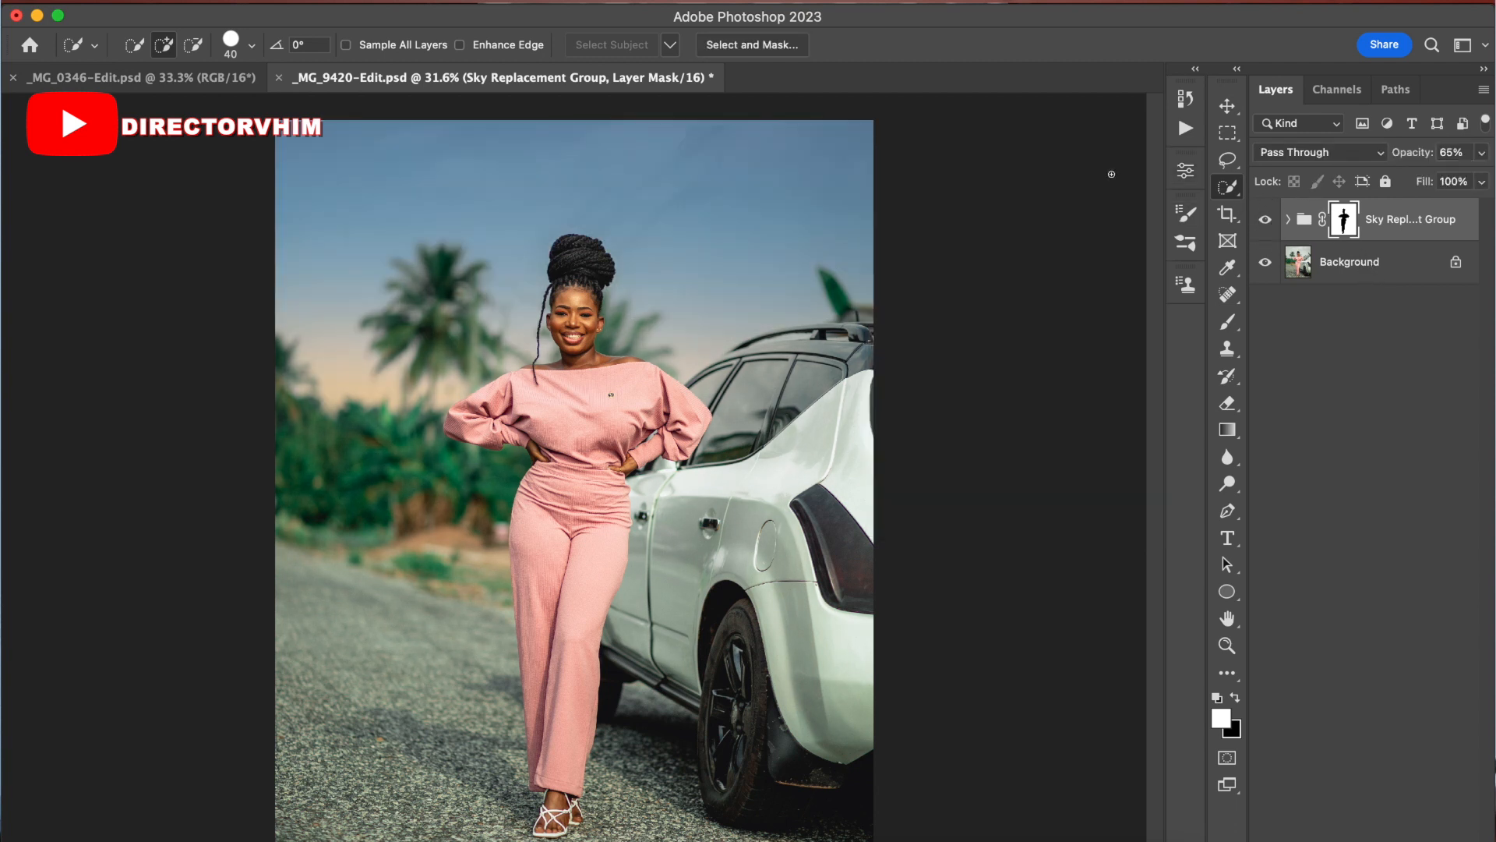
Step: Examine the blended sky and the edges around the woman both up close and in full view
{"action": "key", "text": "z"}
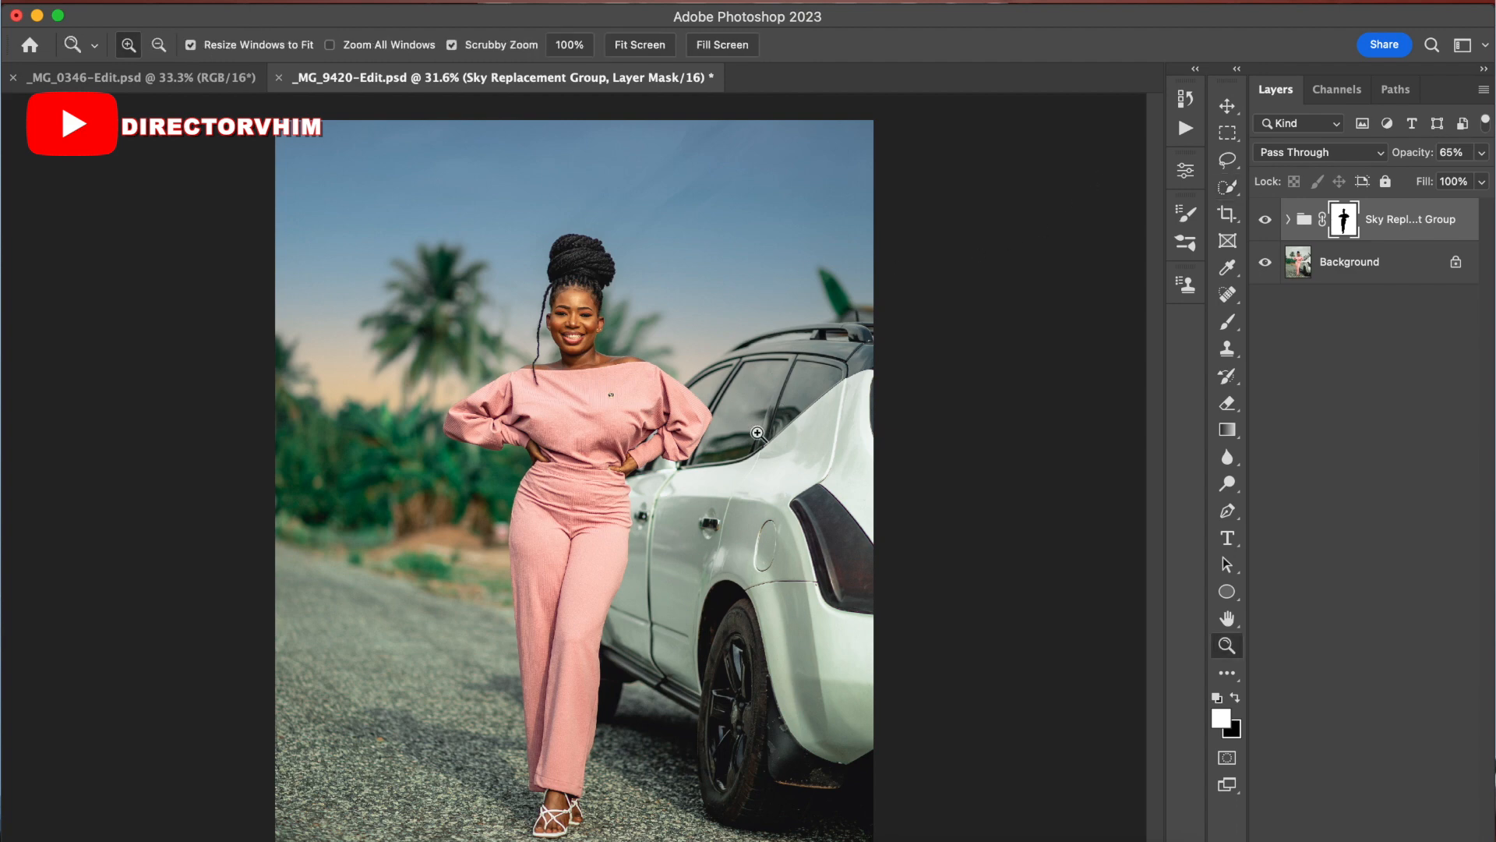
{"action": "mouse_move", "coordinate": [767, 432]}
{"action": "left_mouse_down"}
{"action": "mouse_move", "coordinate": [713, 503]}
{"action": "mouse_move", "coordinate": [768, 487]}
{"action": "mouse_move", "coordinate": [744, 475]}
{"action": "mouse_move", "coordinate": [749, 460]}
{"action": "left_mouse_up"}
{"action": "key", "text": "w"}
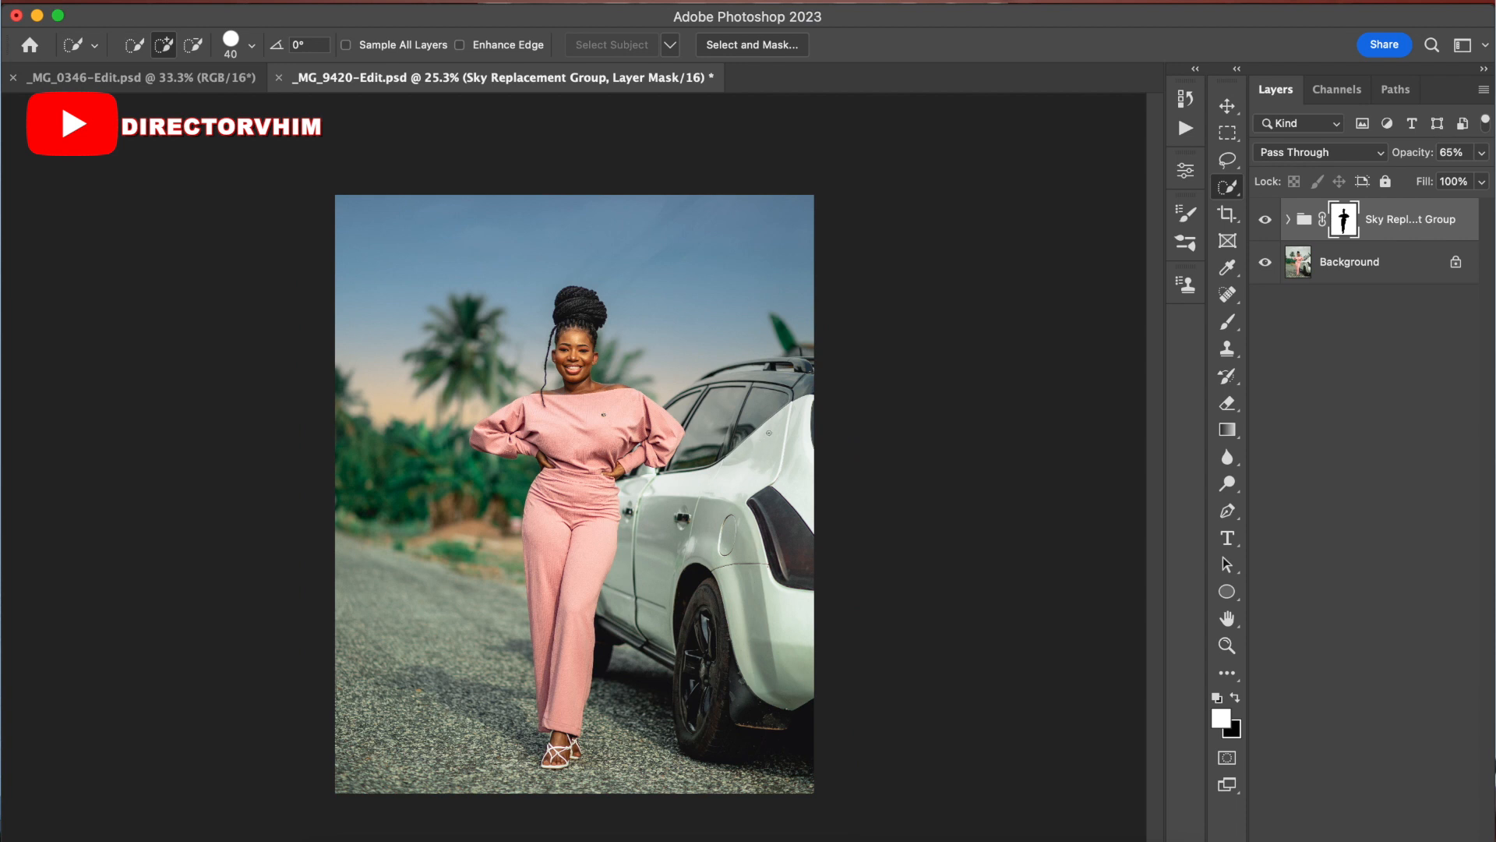
{"action": "key", "text": "z"}
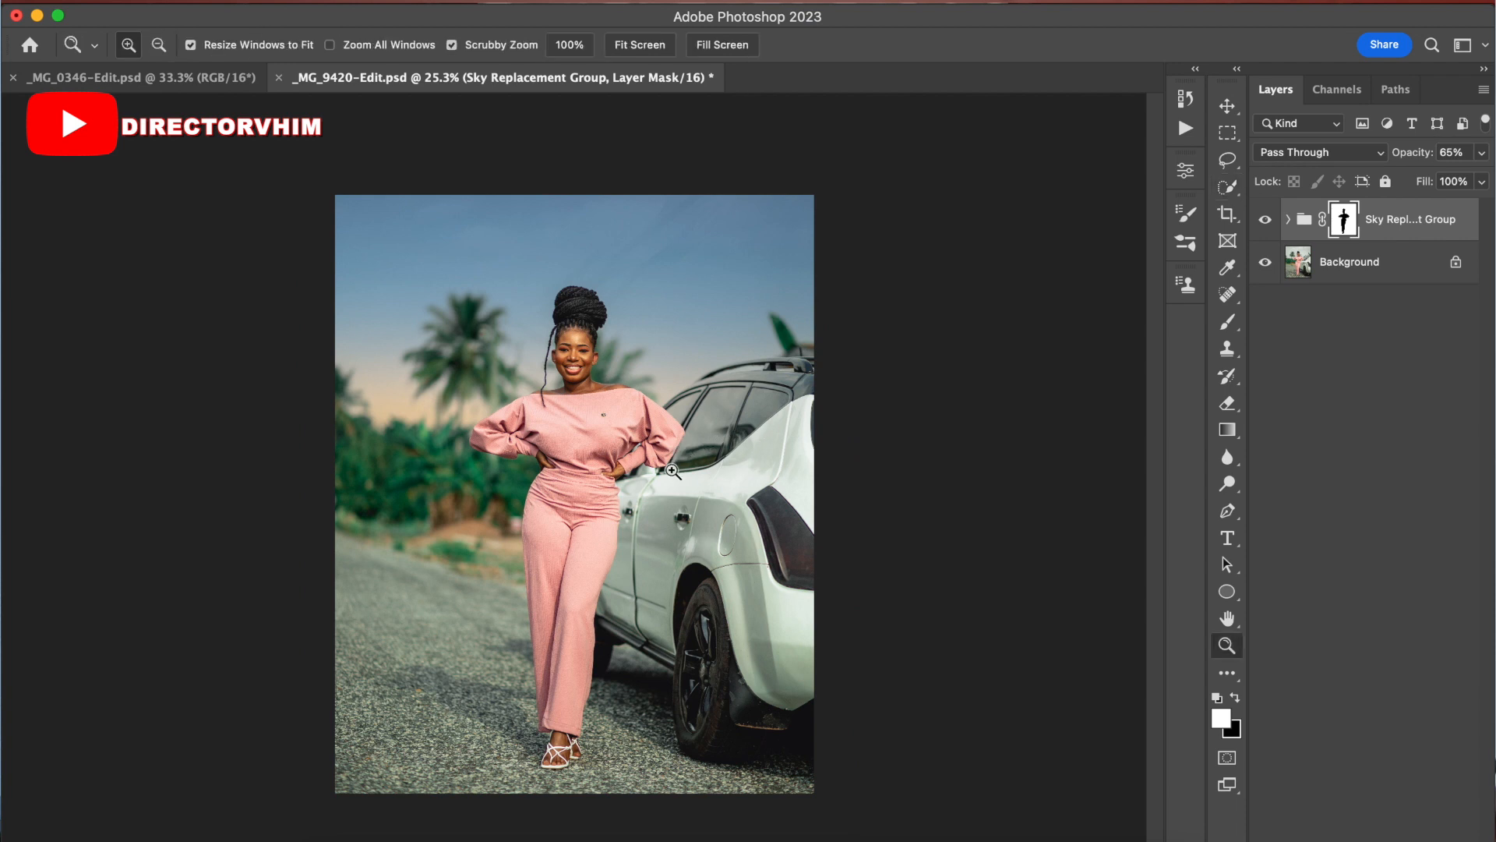
{"action": "left_click_drag", "start_coordinate": [667, 468], "coordinate": [650, 431]}
{"action": "left_click_drag", "start_coordinate": [577, 401], "coordinate": [678, 382]}
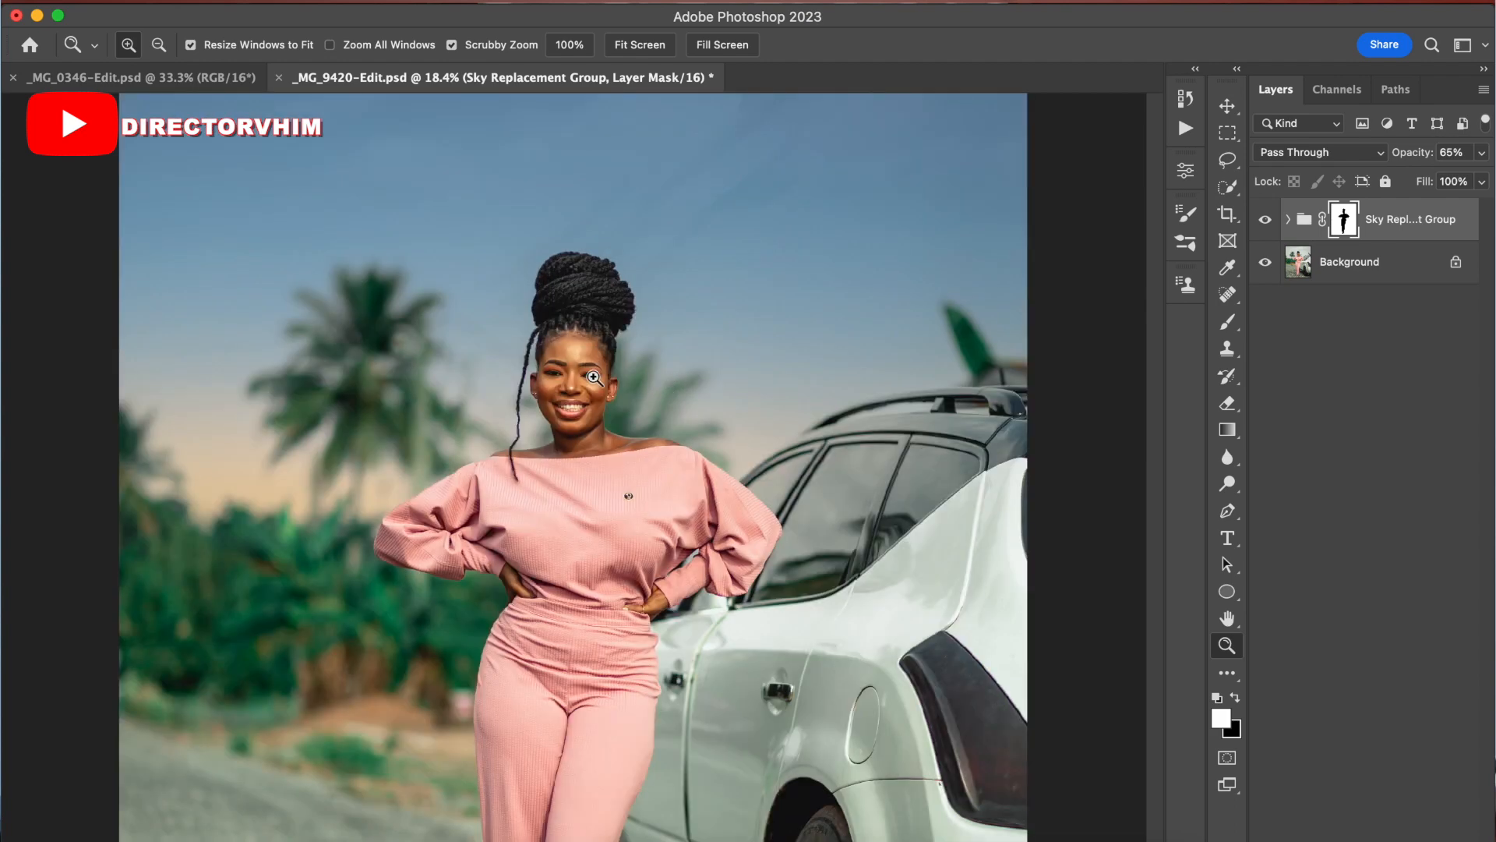
{"action": "left_click", "coordinate": [671, 406]}
{"action": "mouse_move", "coordinate": [671, 407]}
{"action": "left_mouse_down"}
{"action": "mouse_move", "coordinate": [610, 439]}
{"action": "mouse_move", "coordinate": [649, 427]}
{"action": "left_mouse_up"}
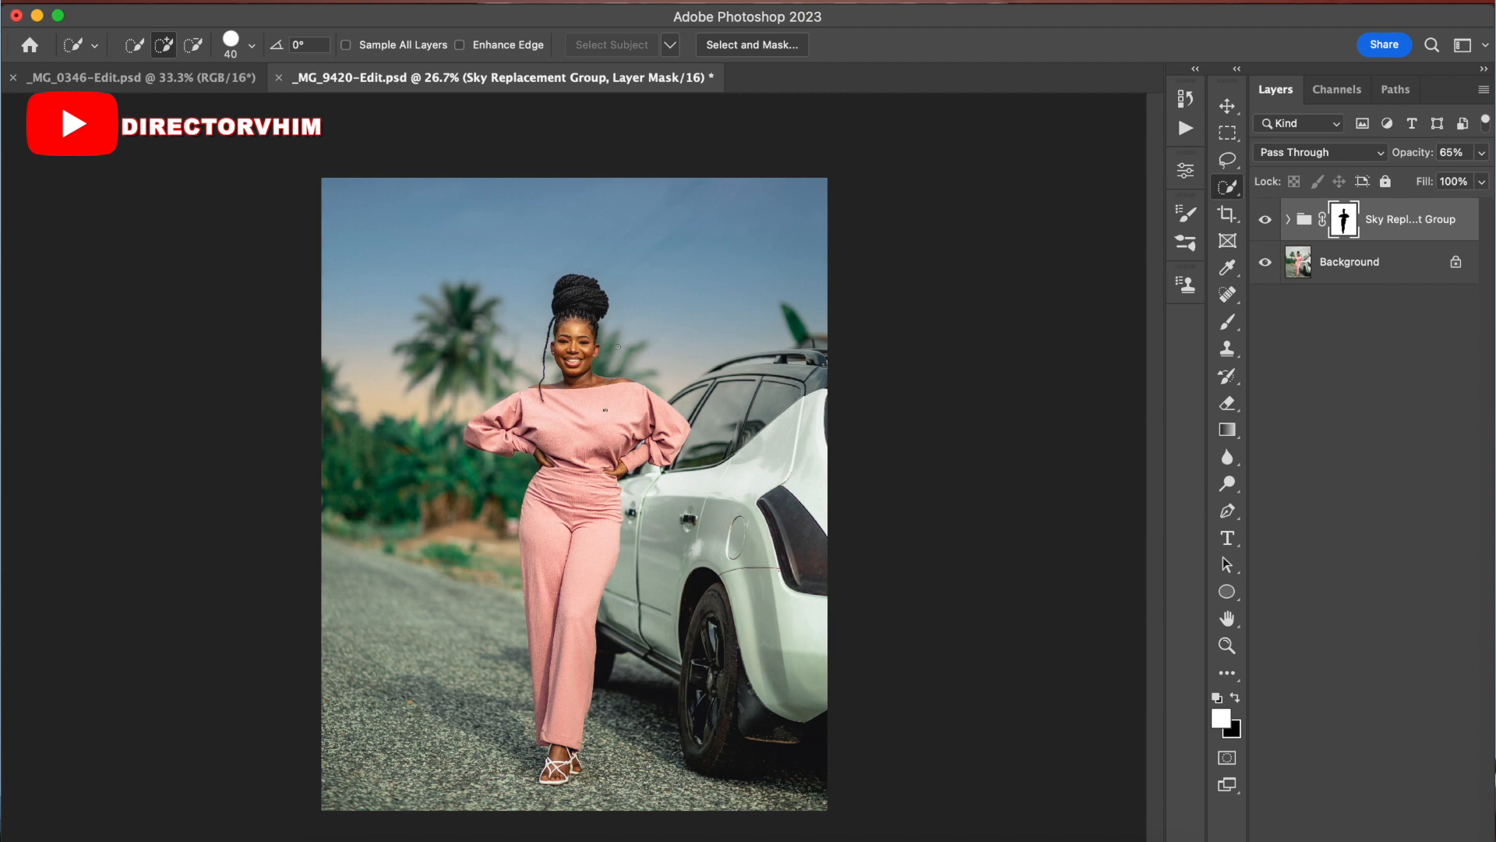
Step: Compare the woman and her surroundings up close with the Sky Replacement Group hidden and shown
{"action": "key", "text": "z"}
{"action": "mouse_move", "coordinate": [592, 382]}
{"action": "left_mouse_down"}
{"action": "mouse_move", "coordinate": [580, 379]}
{"action": "mouse_move", "coordinate": [622, 382]}
{"action": "mouse_move", "coordinate": [610, 401]}
{"action": "mouse_move", "coordinate": [614, 378]}
{"action": "mouse_move", "coordinate": [623, 404]}
{"action": "mouse_move", "coordinate": [645, 390]}
{"action": "left_mouse_up"}
{"action": "key", "text": "w"}
{"action": "key", "text": "z"}
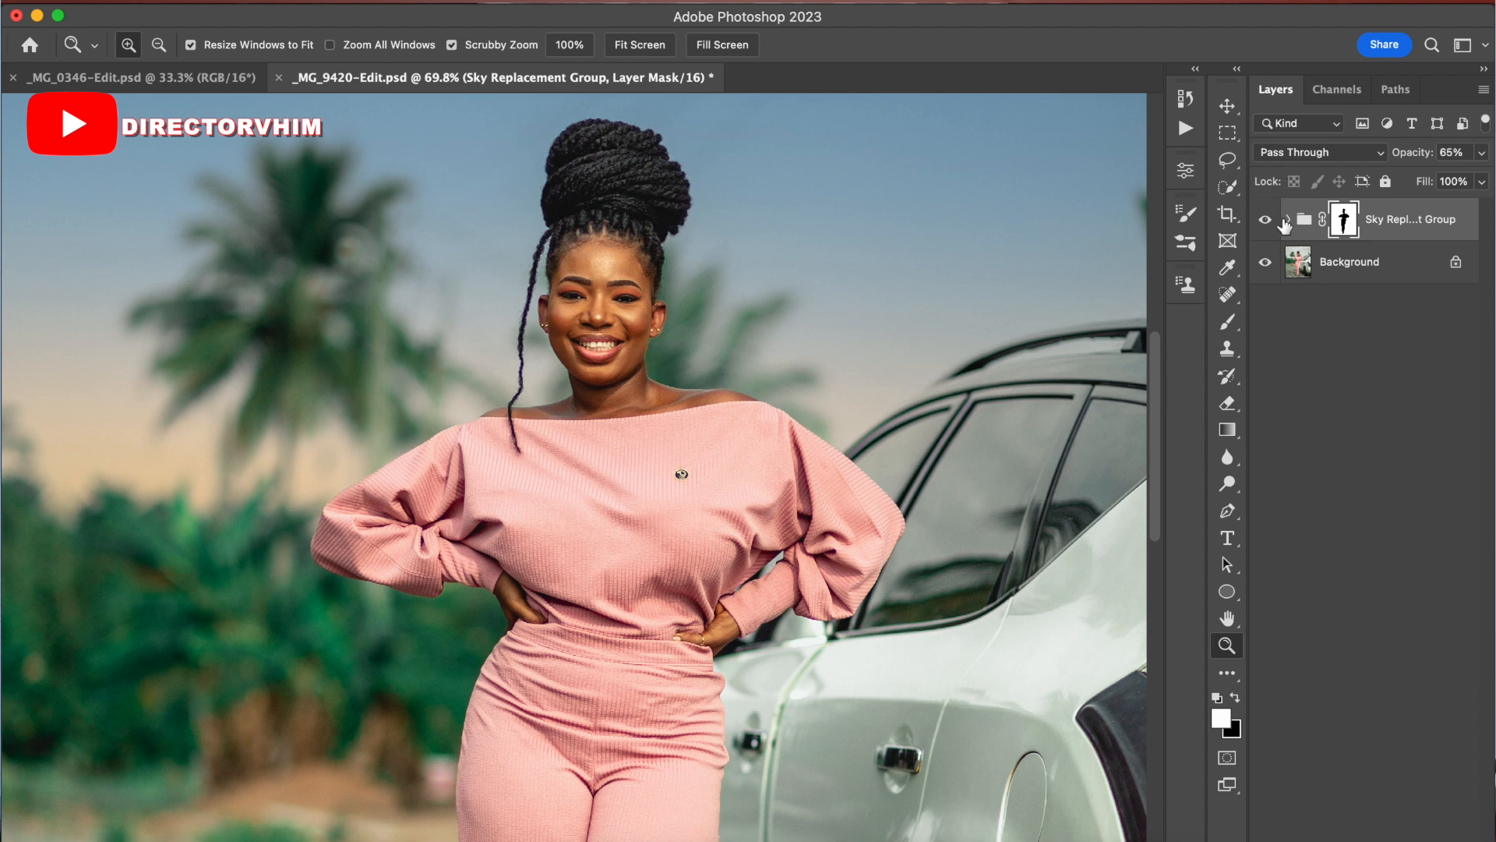
{"action": "left_click", "coordinate": [1267, 220]}
{"action": "left_click", "coordinate": [1267, 223]}
Step: Merge the Sky Replacement Group and the Background into a single Background layer, and add a blank layer above it
{"action": "left_click", "coordinate": [1381, 268], "text": "shift"}
{"action": "right_click", "coordinate": [1378, 265]}
{"action": "left_click", "coordinate": [1316, 488]}
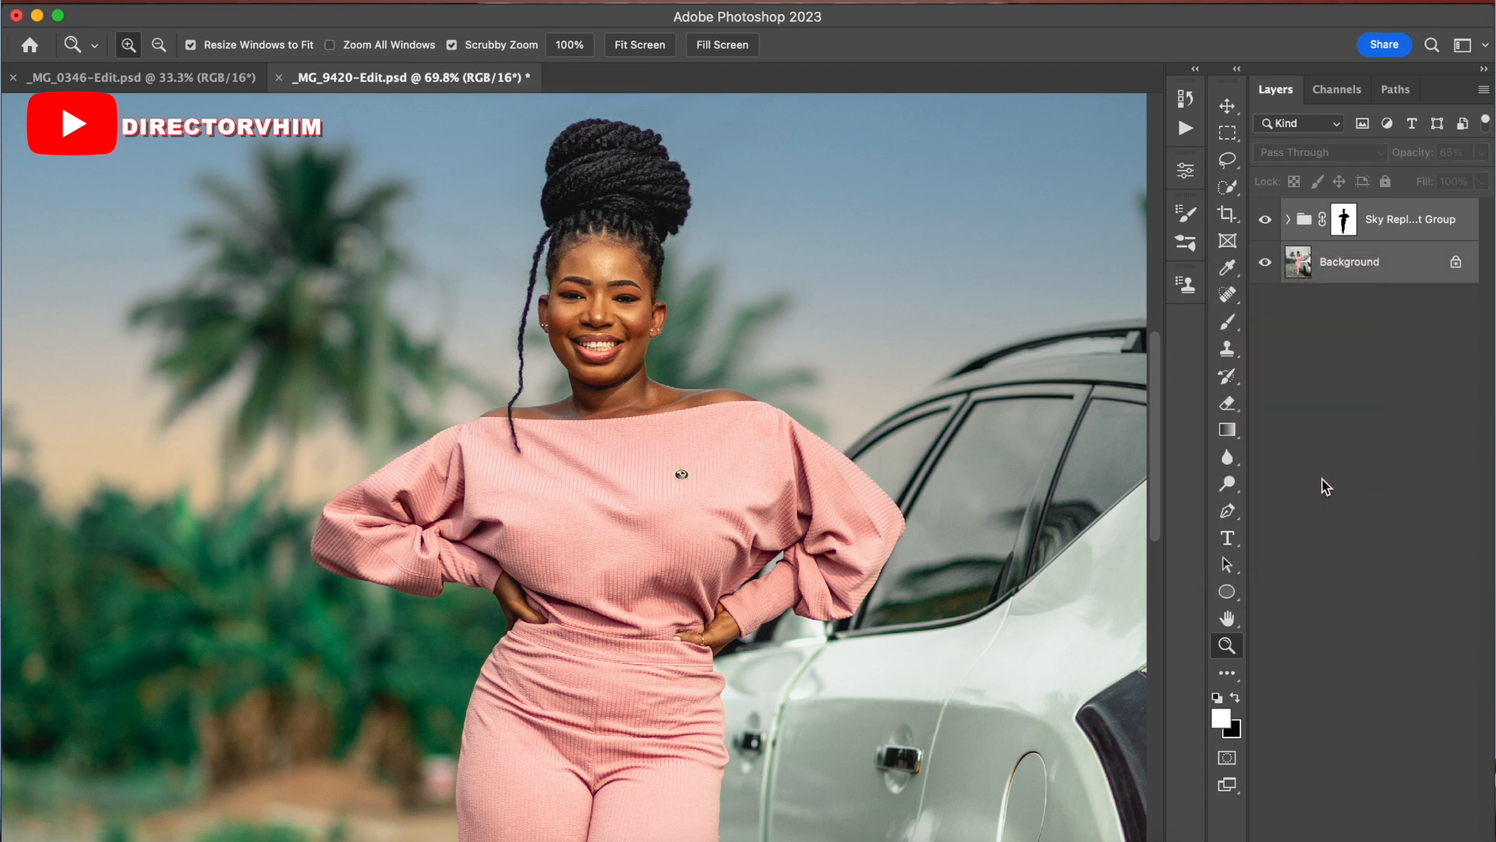
{"action": "key", "text": "super+alt+shift+n"}
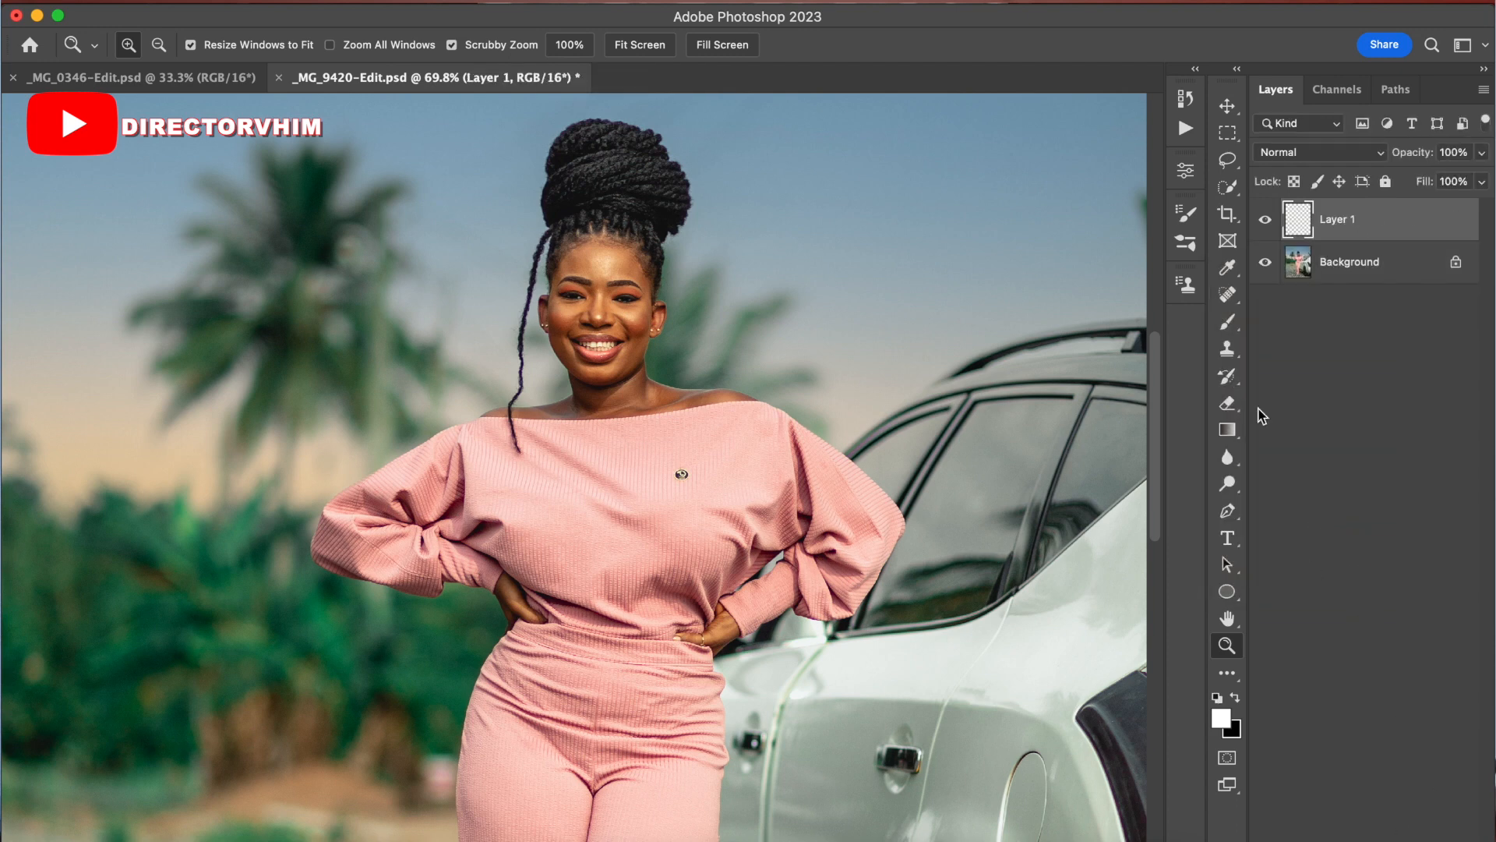
Step: Run the Frequency Separation by Princepixeltz action with a Gaussian Blur radius of 2 pixels
{"action": "left_click", "coordinate": [1185, 129]}
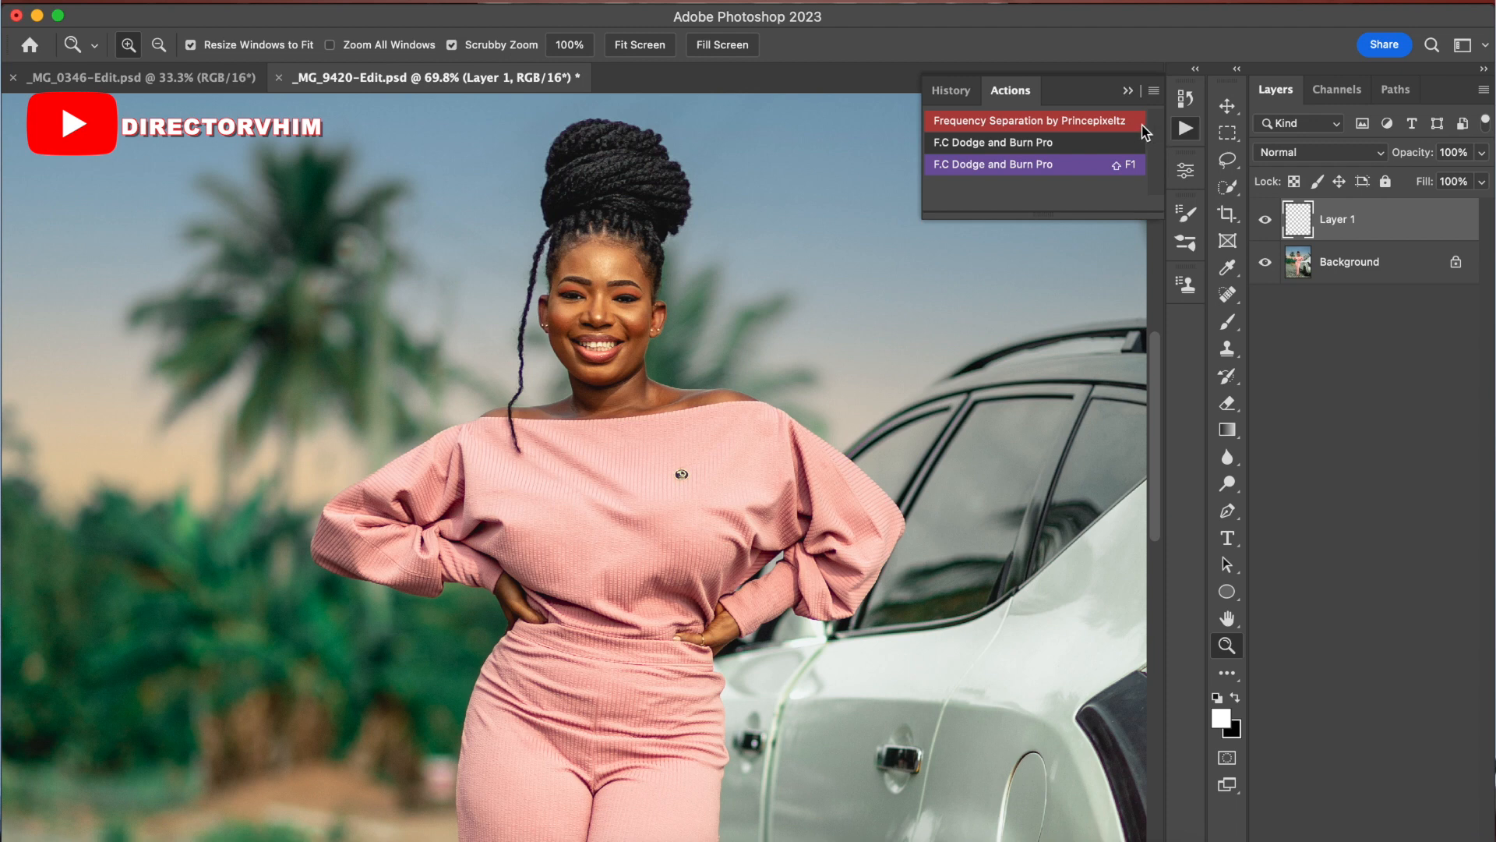
{"action": "left_click", "coordinate": [1083, 125]}
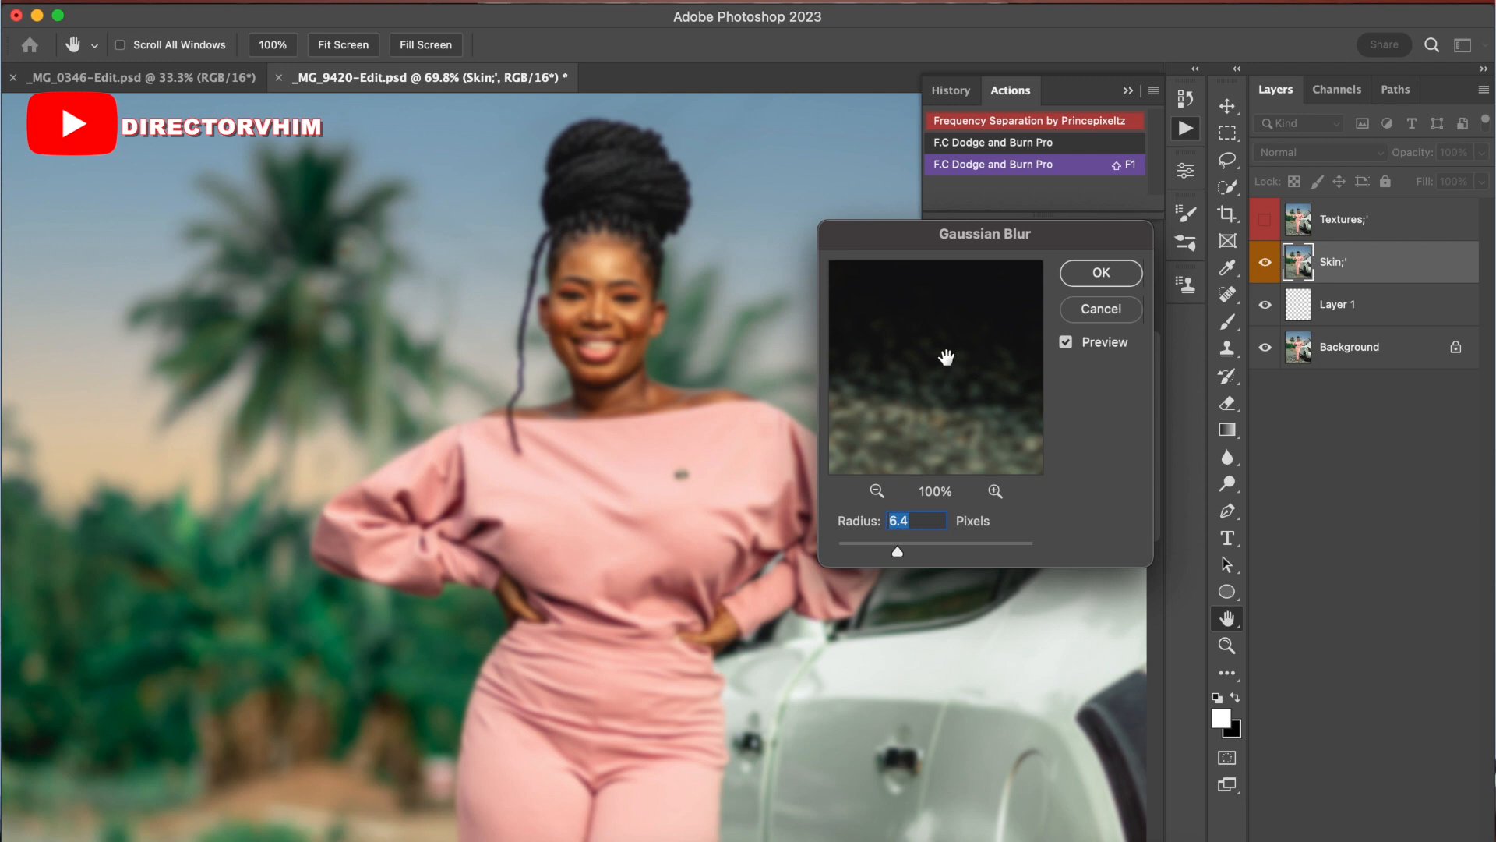
{"action": "type", "text": "2"}
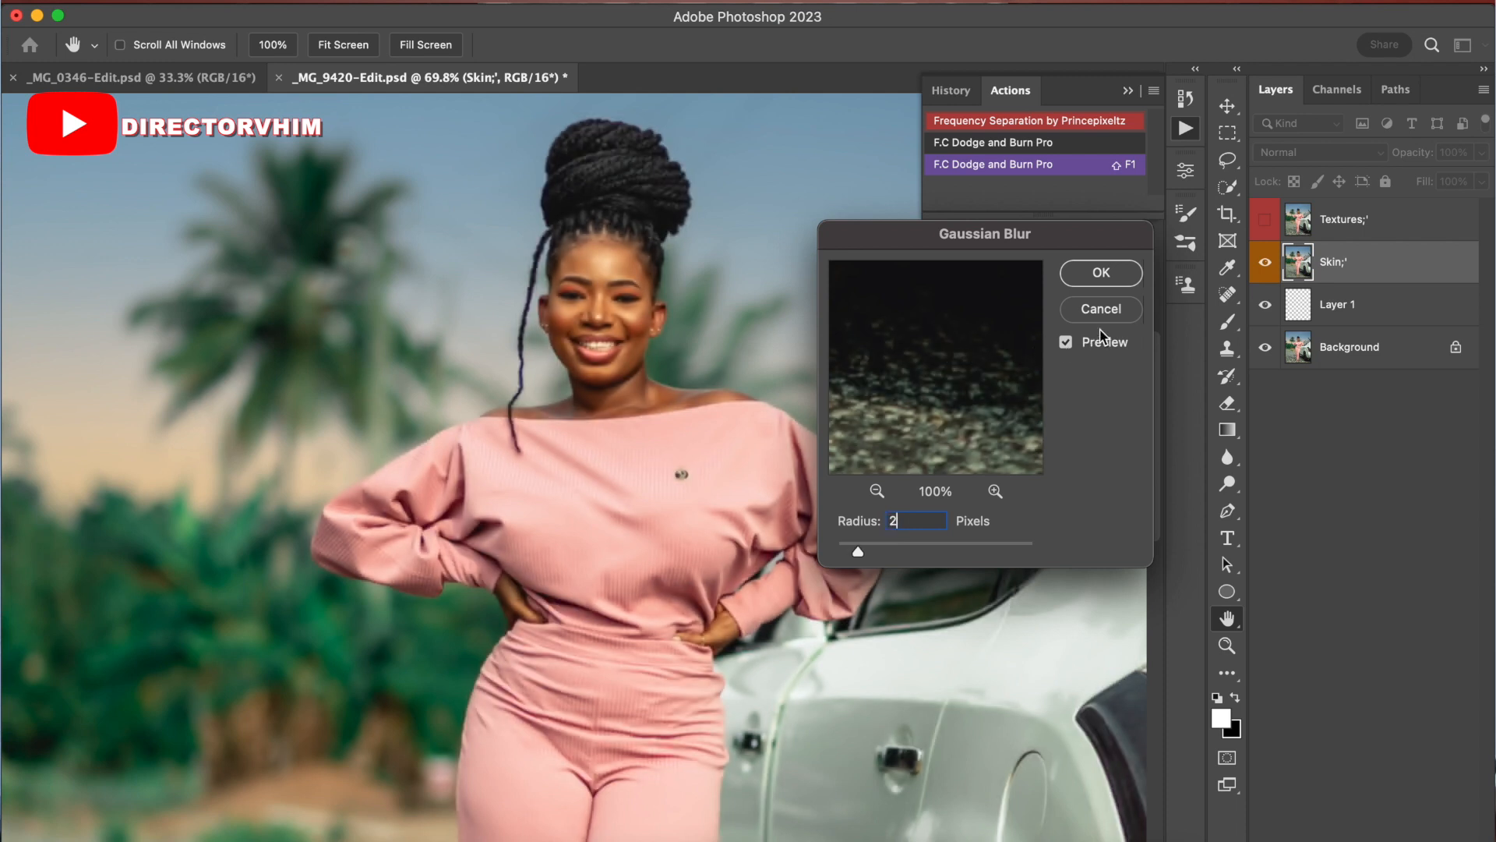
{"action": "left_click", "coordinate": [1097, 277]}
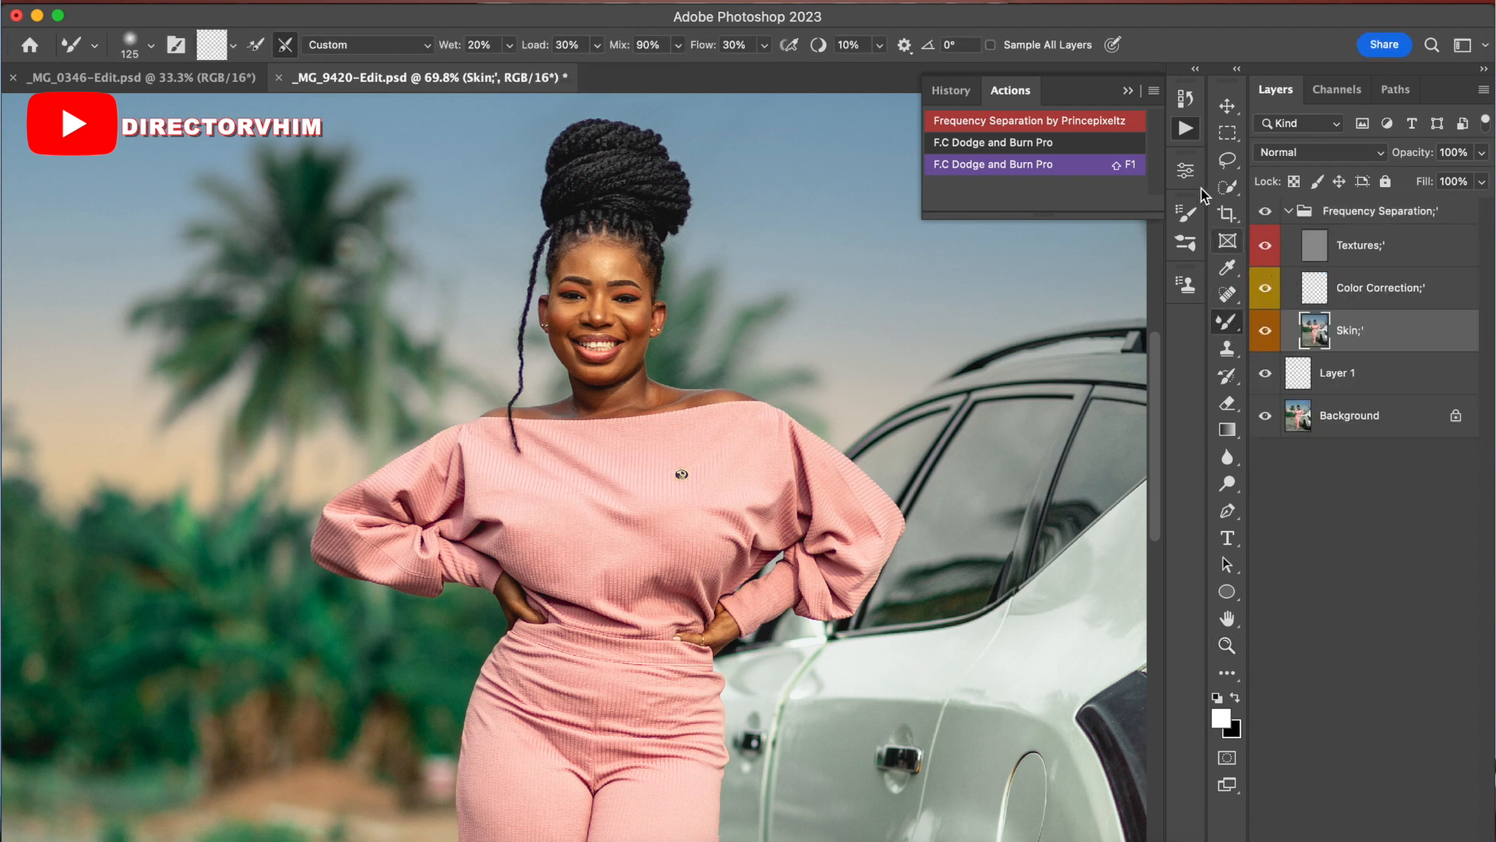
{"action": "left_click", "coordinate": [1128, 92]}
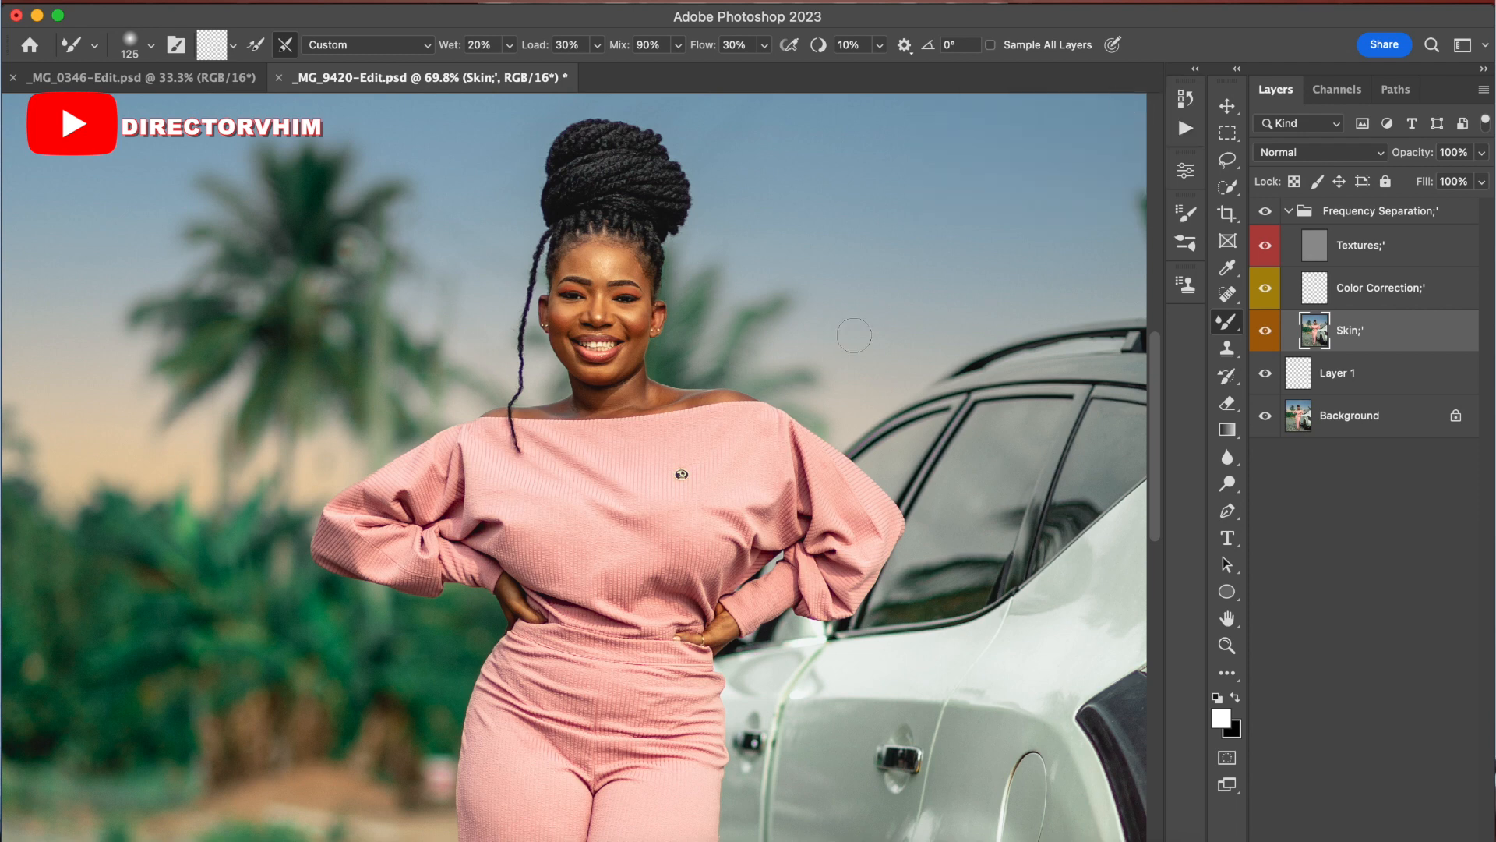
Step: Smooth the woman's facial skin on the Skin layer with a reduced Mixer Brush, hiding the Textures layer while working and restoring it
{"action": "key", "text": "z"}
{"action": "left_click", "coordinate": [631, 306]}
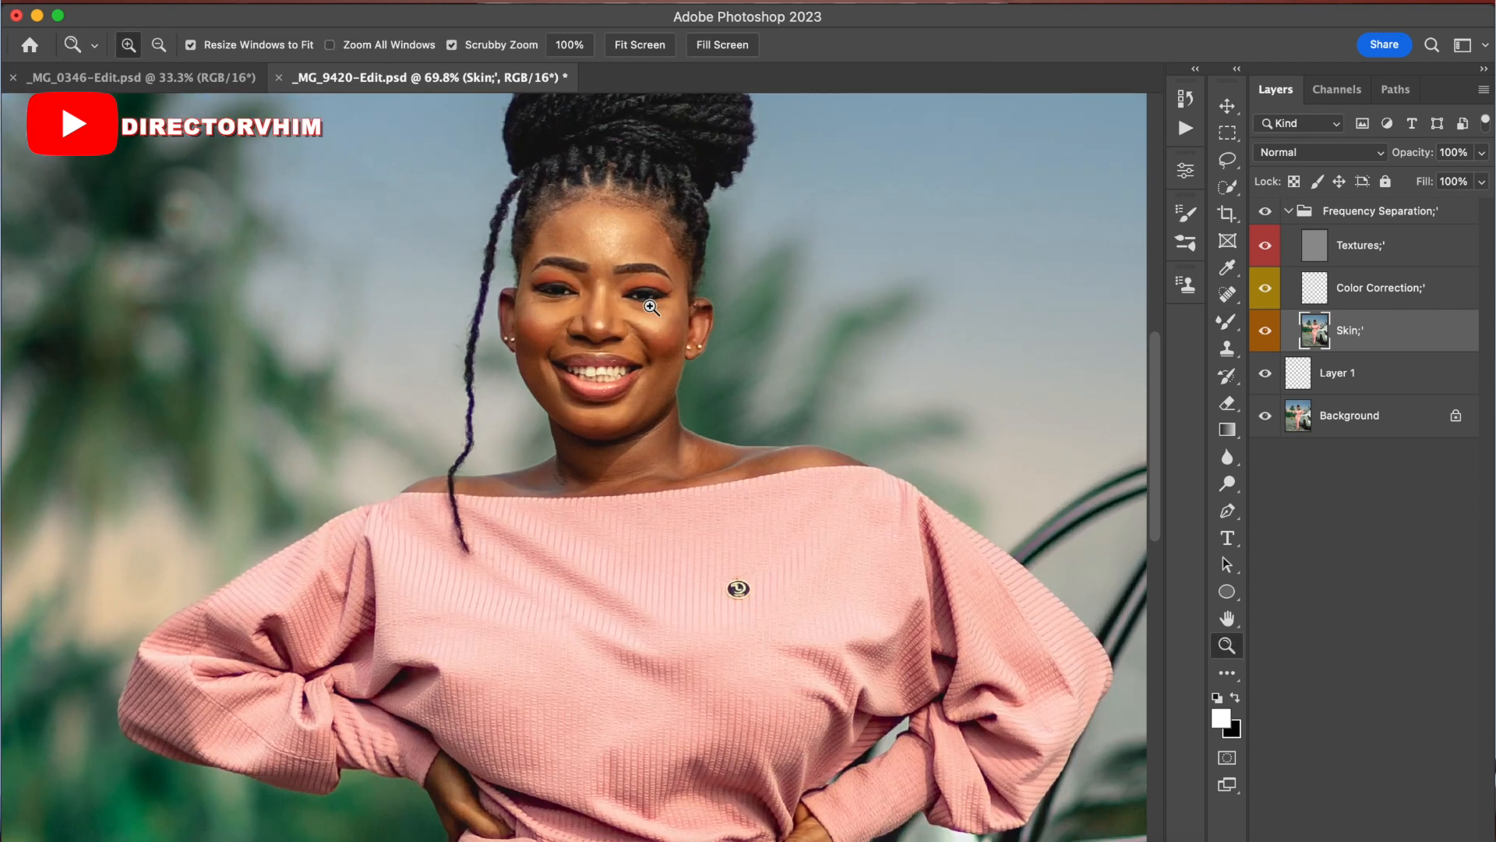
{"action": "key", "text": "b"}
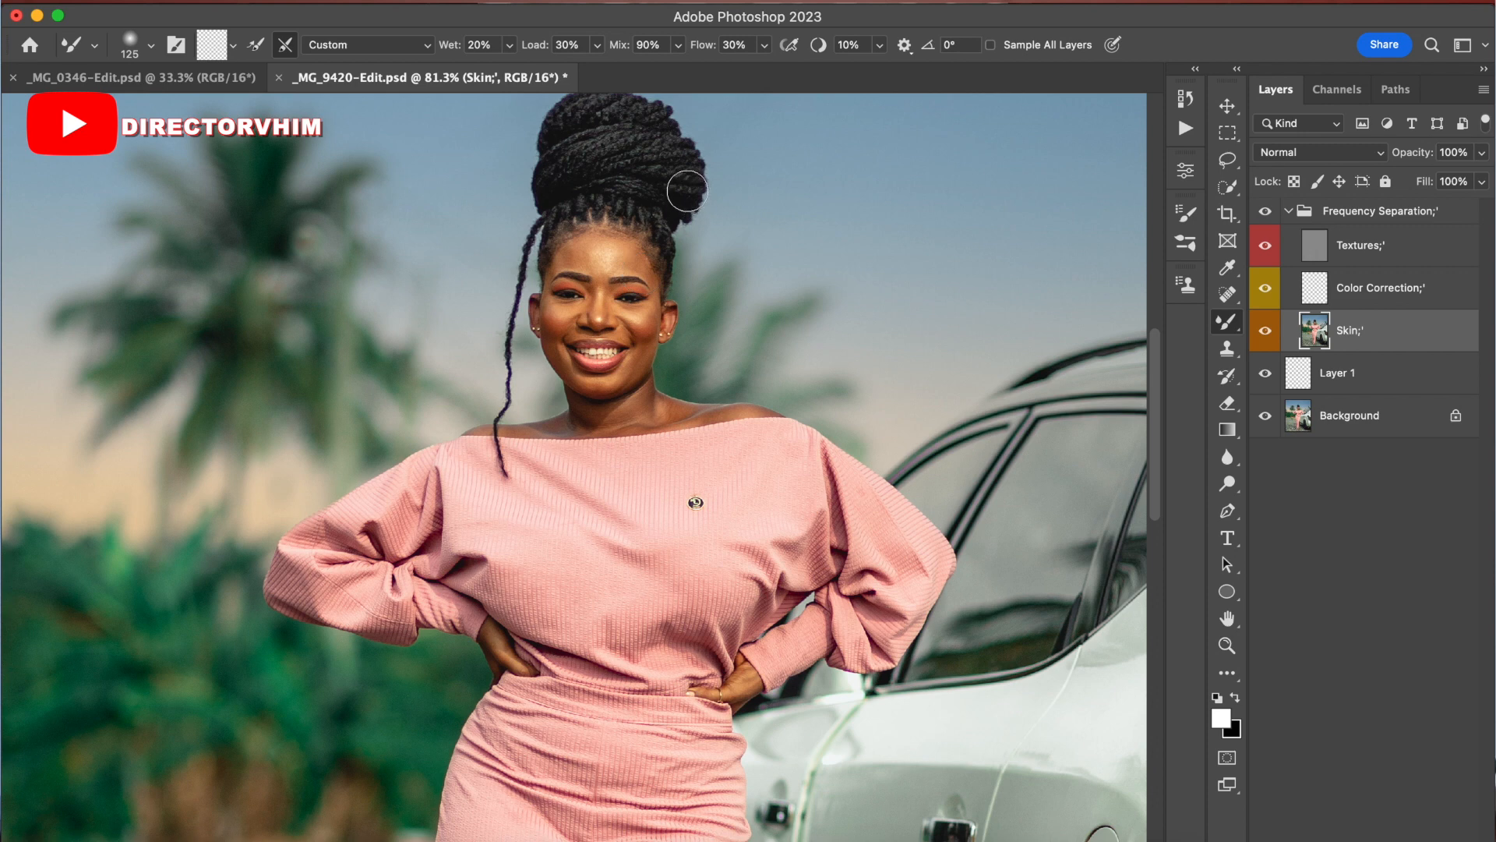
{"action": "key", "text": "bracketleft"}
{"action": "key", "text": "bracketleft"}
{"action": "key", "text": "bracketleft"}
{"action": "key", "text": "bracketleft"}
{"action": "key", "text": "bracketleft"}
{"action": "key", "text": "bracketleft"}
{"action": "key", "text": "bracketleft"}
{"action": "key", "text": "bracketleft"}
{"action": "left_click", "coordinate": [1264, 245]}
{"action": "key", "text": "bracketleft"}
{"action": "key", "text": "bracketleft"}
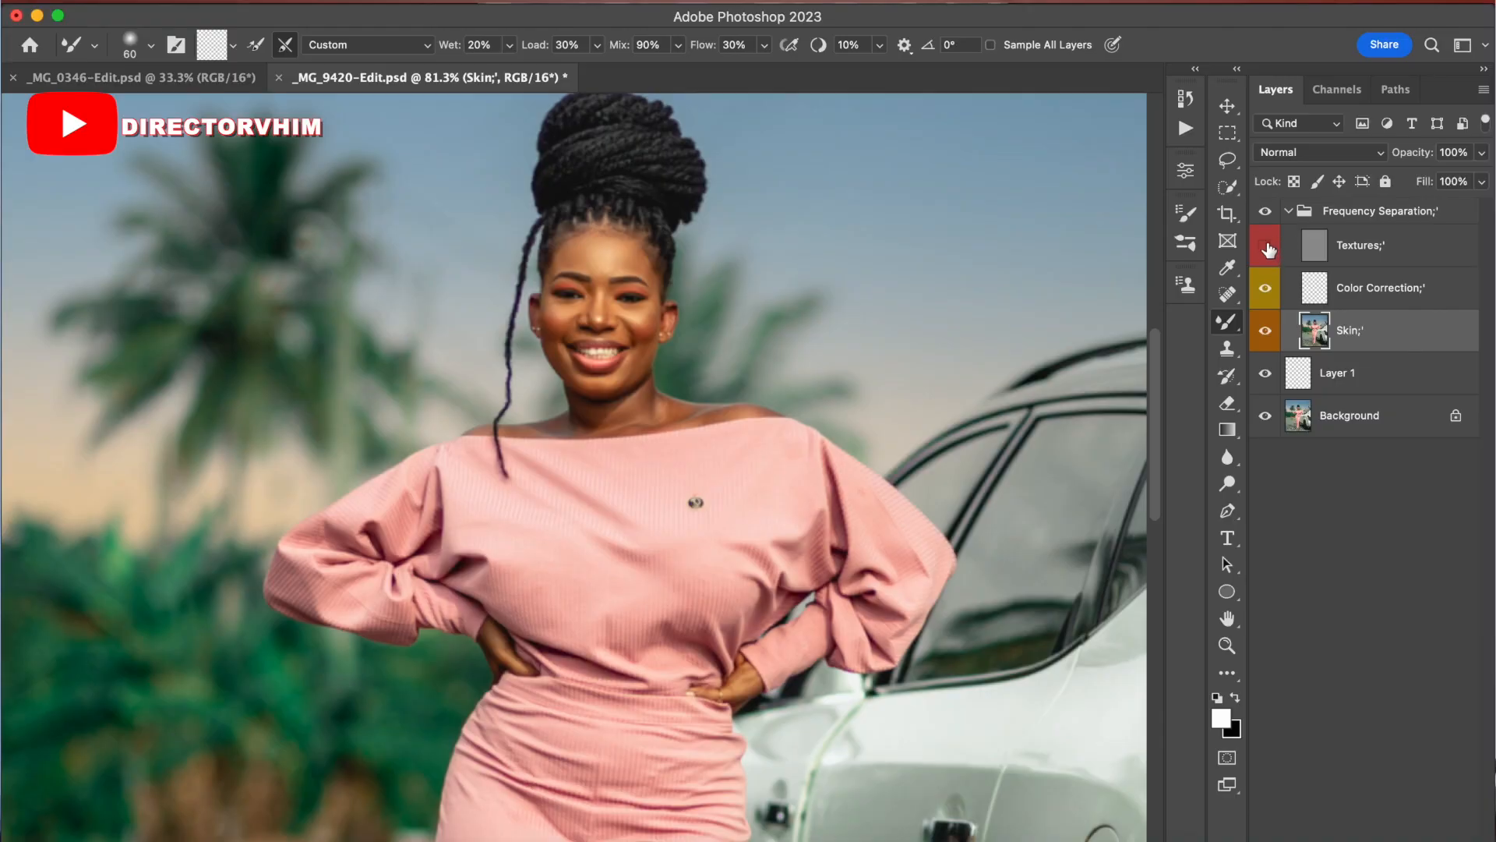
{"action": "left_click", "coordinate": [1265, 248]}
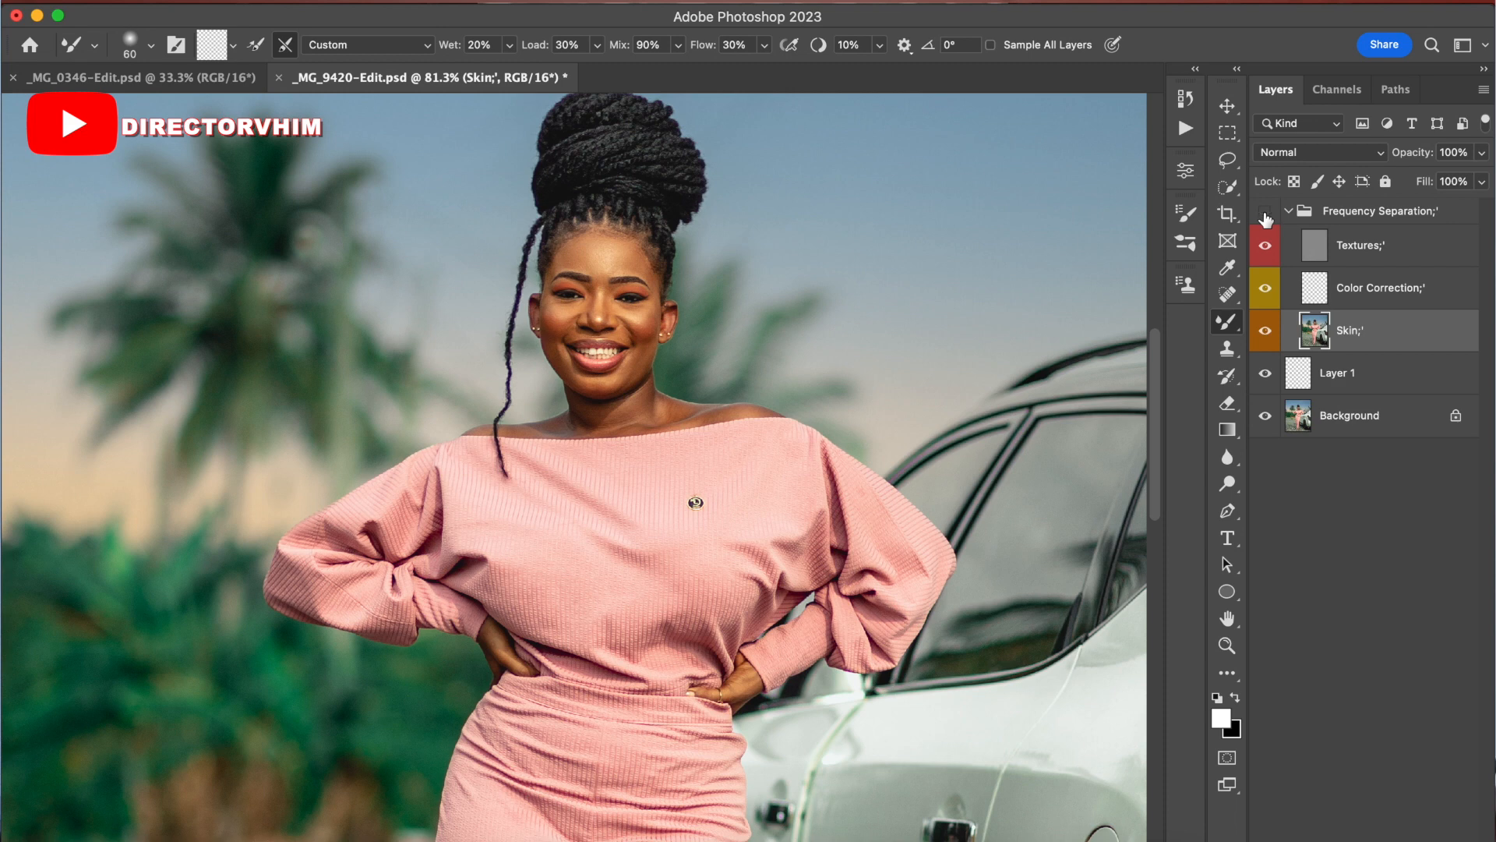
Step: Compare the smoothed skin with the Frequency Separation group hidden and shown
{"action": "left_click", "coordinate": [1266, 223]}
{"action": "left_click", "coordinate": [1265, 214]}
{"action": "left_click", "coordinate": [1264, 214]}
{"action": "left_click", "coordinate": [1266, 220]}
Step: Hide the Textures layer, blend the remaining uneven skin on the Skin layer at varying brush sizes, and show Textures again to compare
{"action": "left_click", "coordinate": [1266, 247]}
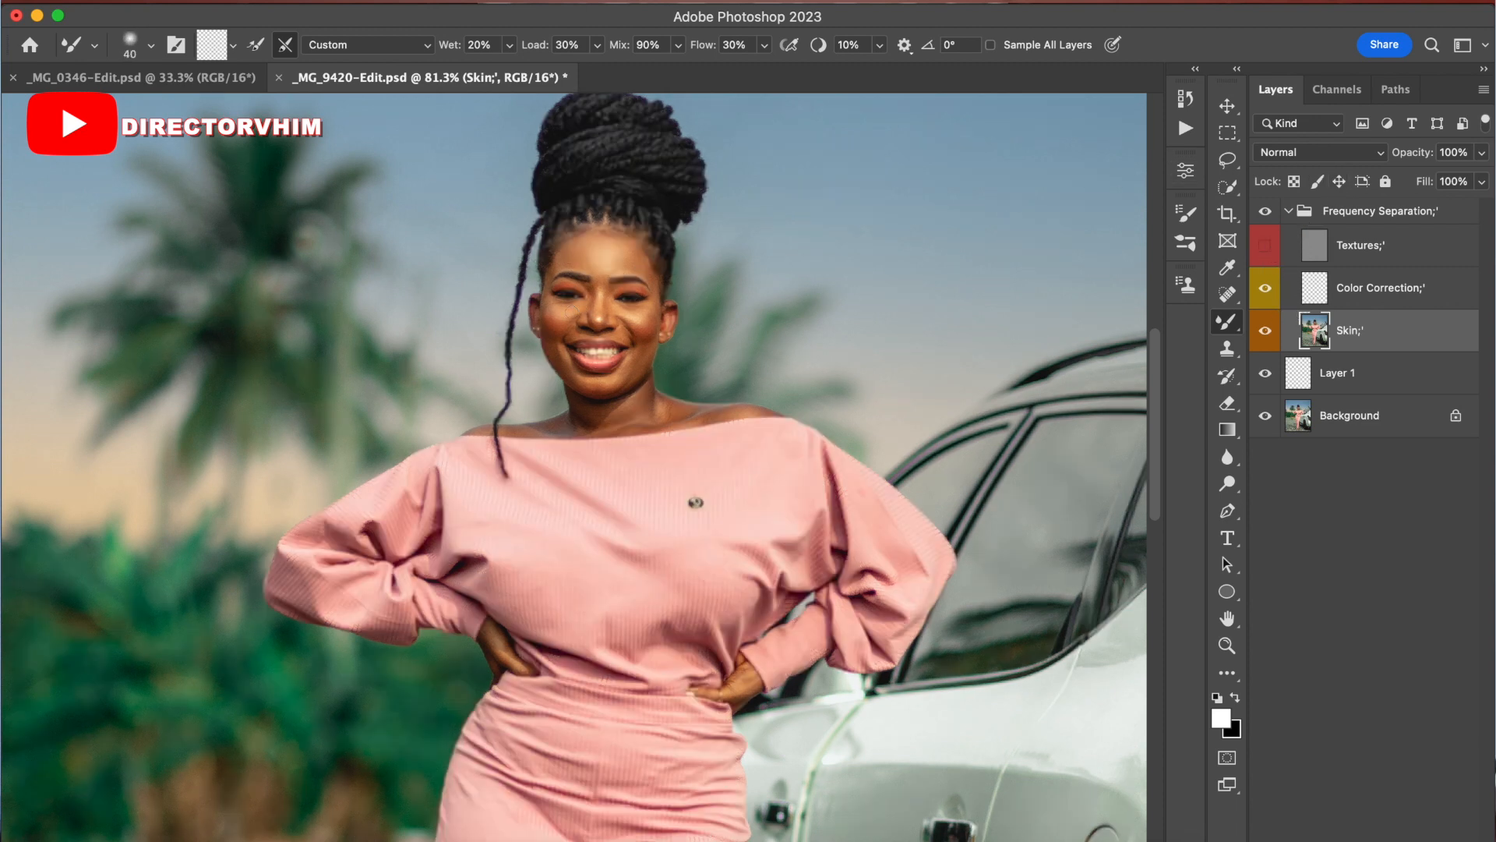
{"action": "key", "text": "bracketright"}
{"action": "key", "text": "bracketright"}
{"action": "key", "text": "bracketright"}
{"action": "key", "text": "bracketright"}
{"action": "key", "text": "bracketleft"}
{"action": "key", "text": "bracketleft"}
{"action": "key", "text": "bracketleft"}
{"action": "key", "text": "bracketright"}
{"action": "key", "text": "bracketright"}
{"action": "key", "text": "bracketright"}
{"action": "key", "text": "bracketright"}
{"action": "left_click", "coordinate": [1265, 245]}
{"action": "left_click", "coordinate": [1266, 212]}
{"action": "left_click", "coordinate": [1266, 210]}
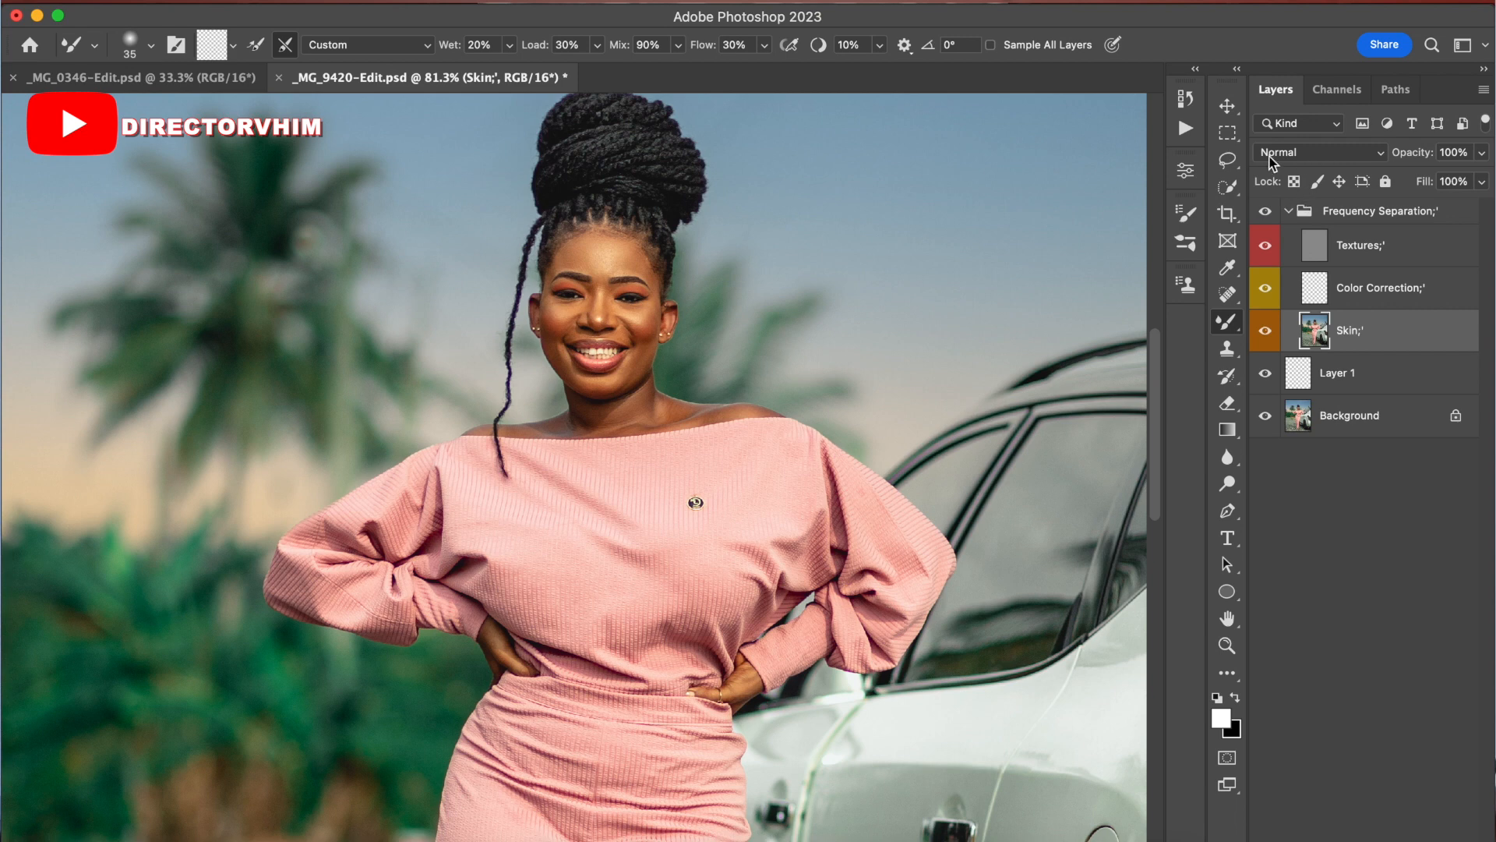
Step: Collapse the Frequency Separation group and run the F.C Dodge and Burn Pro action to build the dodge and burn layers
{"action": "left_click", "coordinate": [1288, 211]}
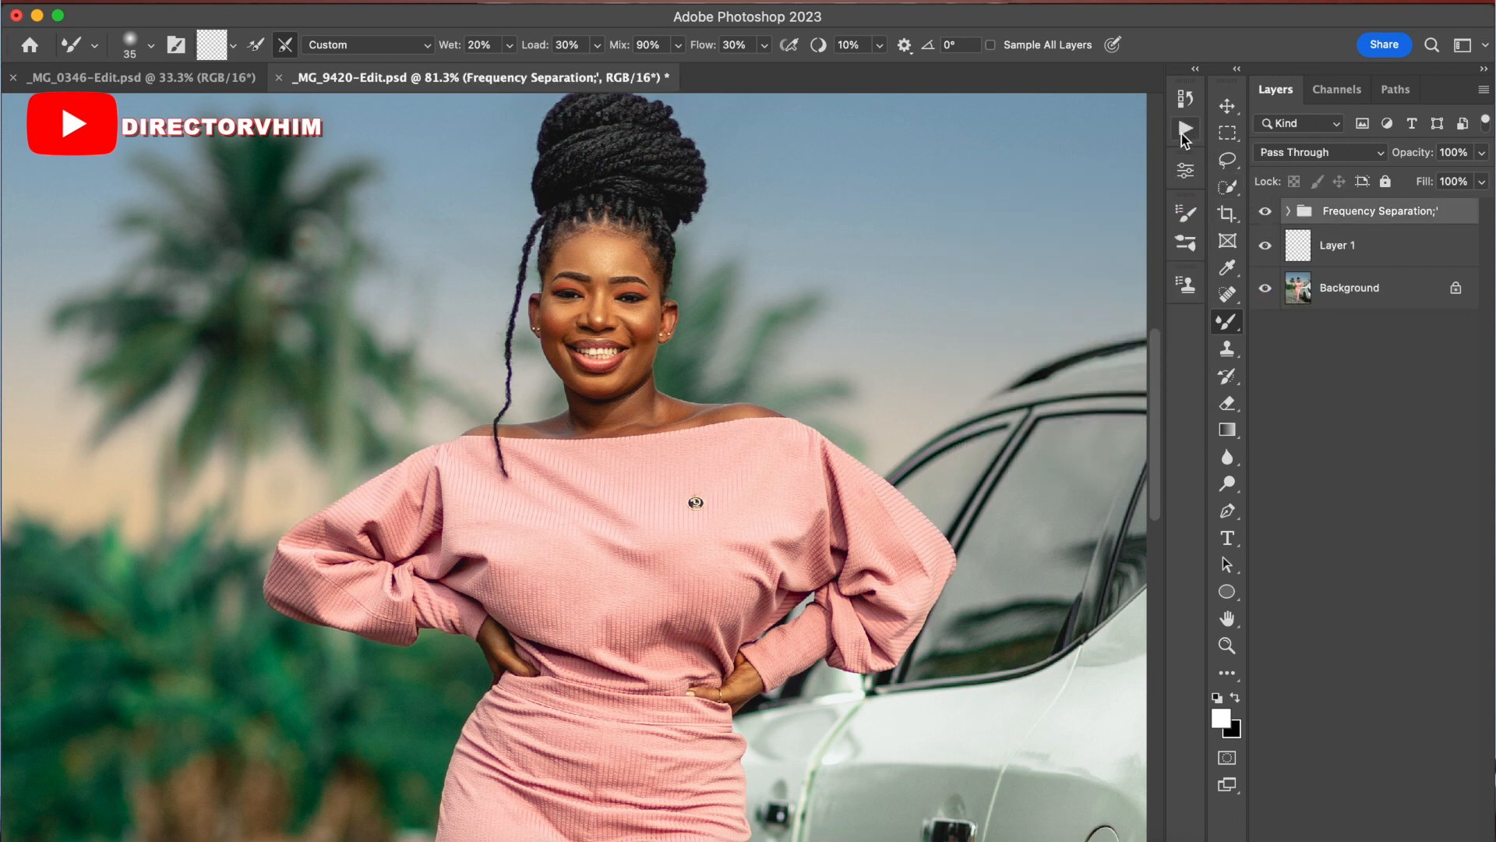
{"action": "left_click", "coordinate": [1185, 130]}
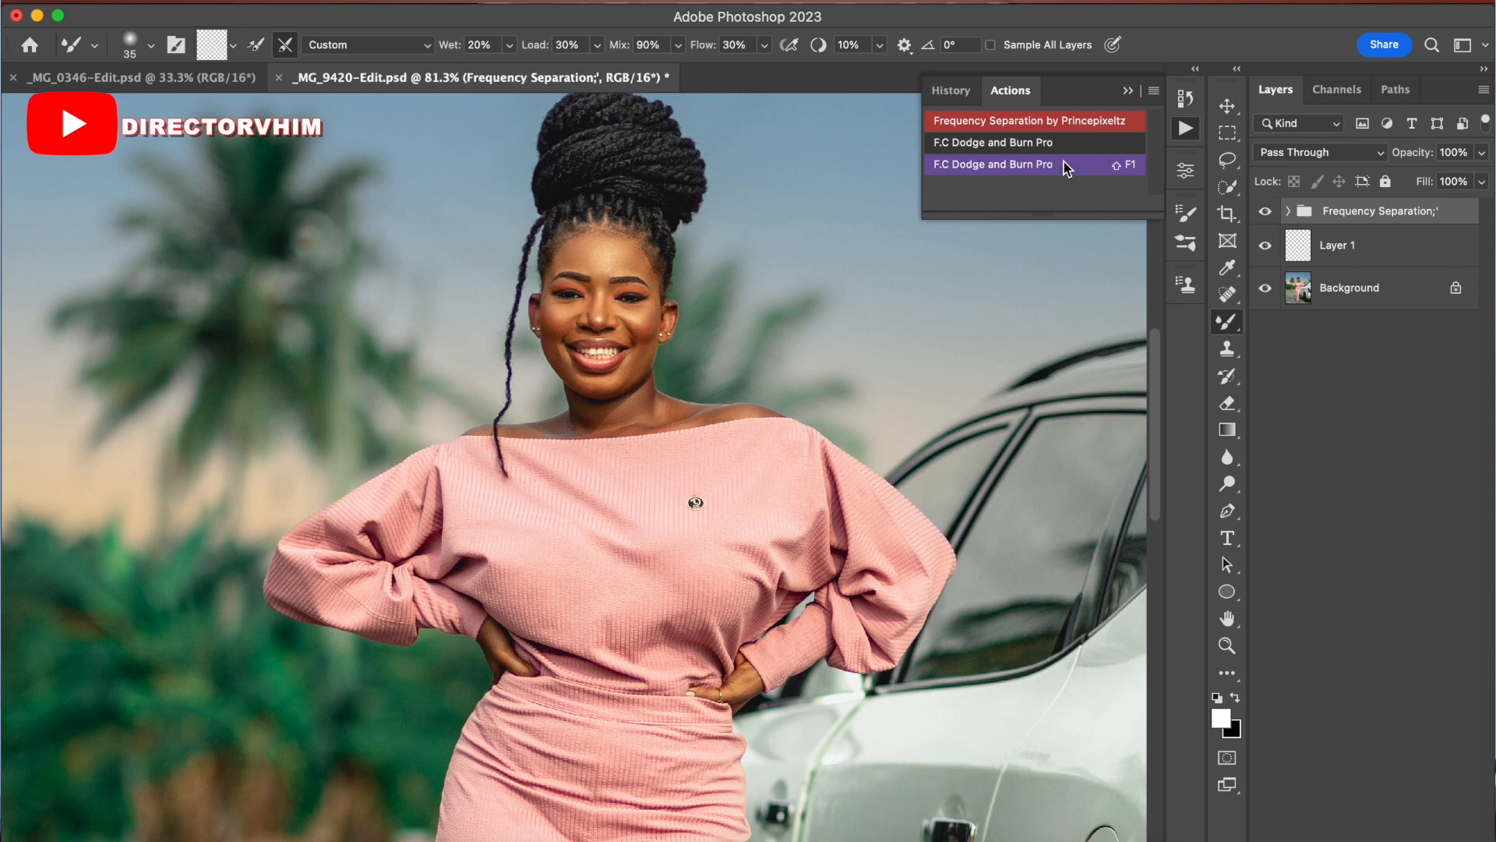
{"action": "left_click", "coordinate": [1060, 141]}
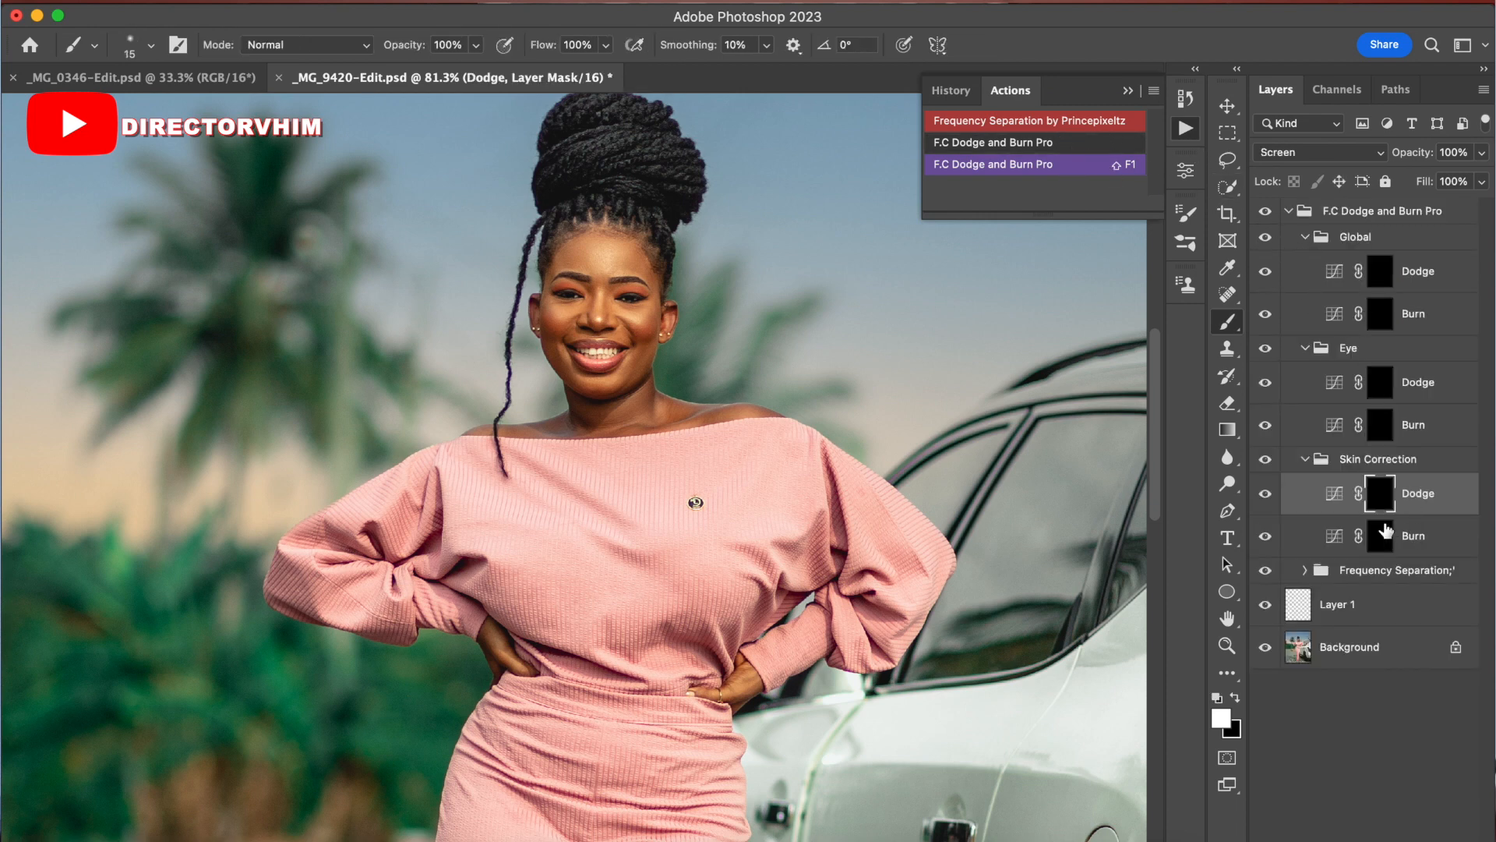
{"action": "left_click", "coordinate": [1289, 211]}
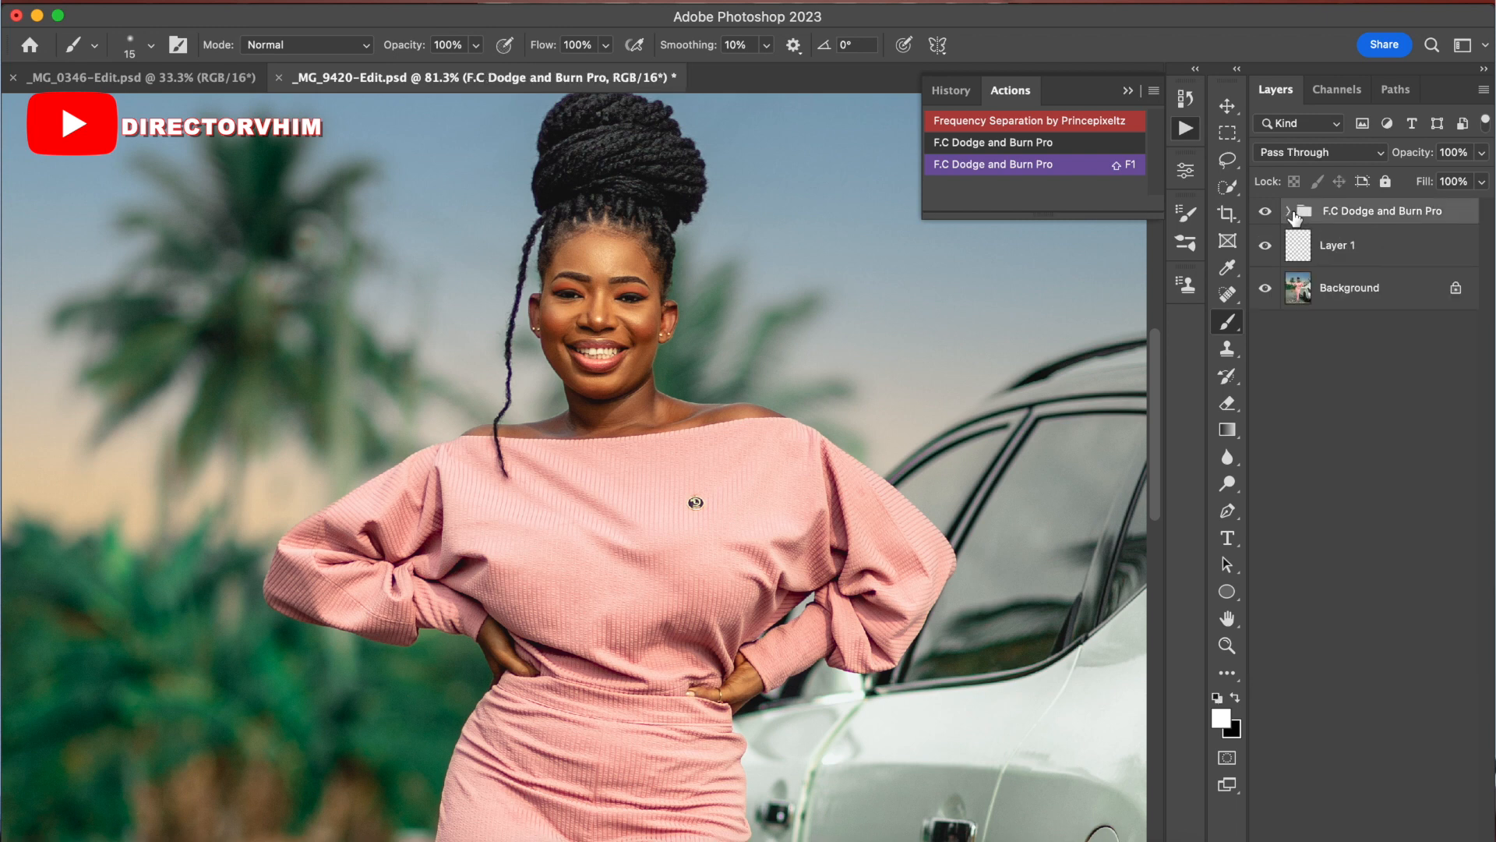
{"action": "left_click", "coordinate": [1290, 211]}
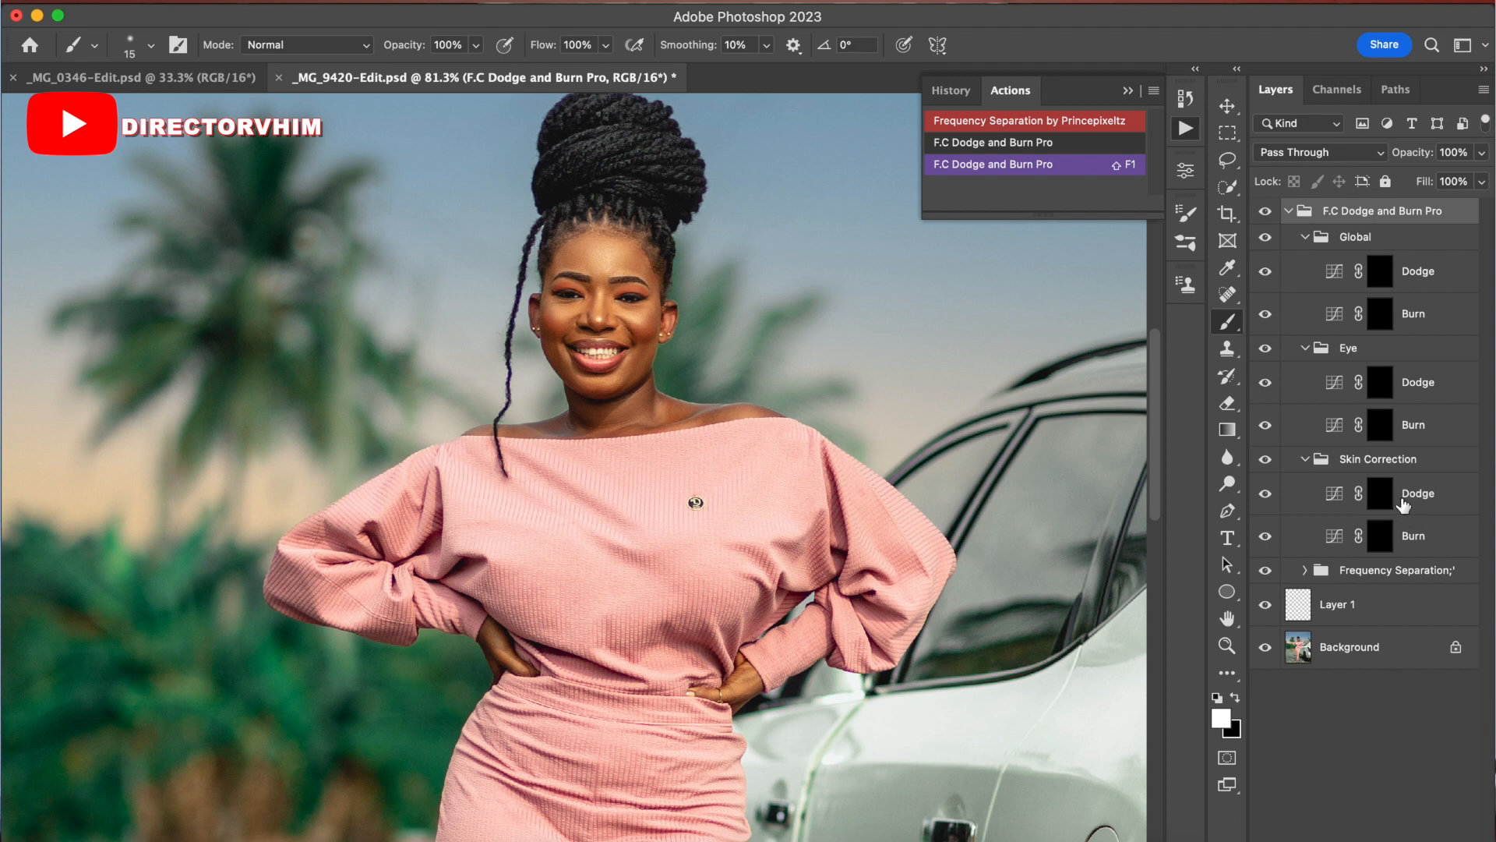
Step: Select the Skin Correction Burn mask and set the brush to 80% opacity with pressure control and 7% flow
{"action": "left_click", "coordinate": [1381, 537]}
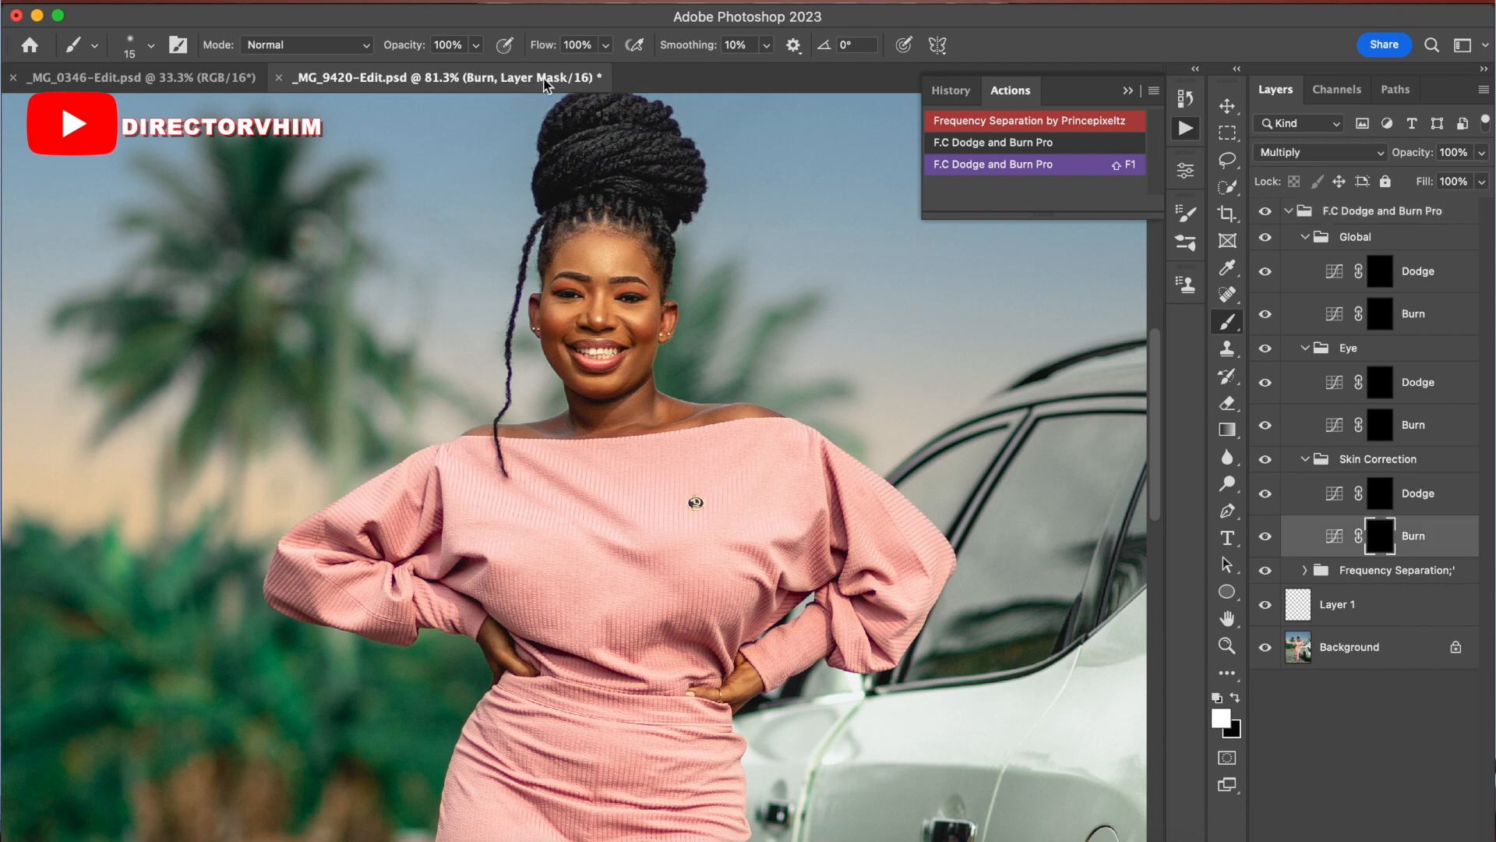
{"action": "left_click", "coordinate": [450, 44]}
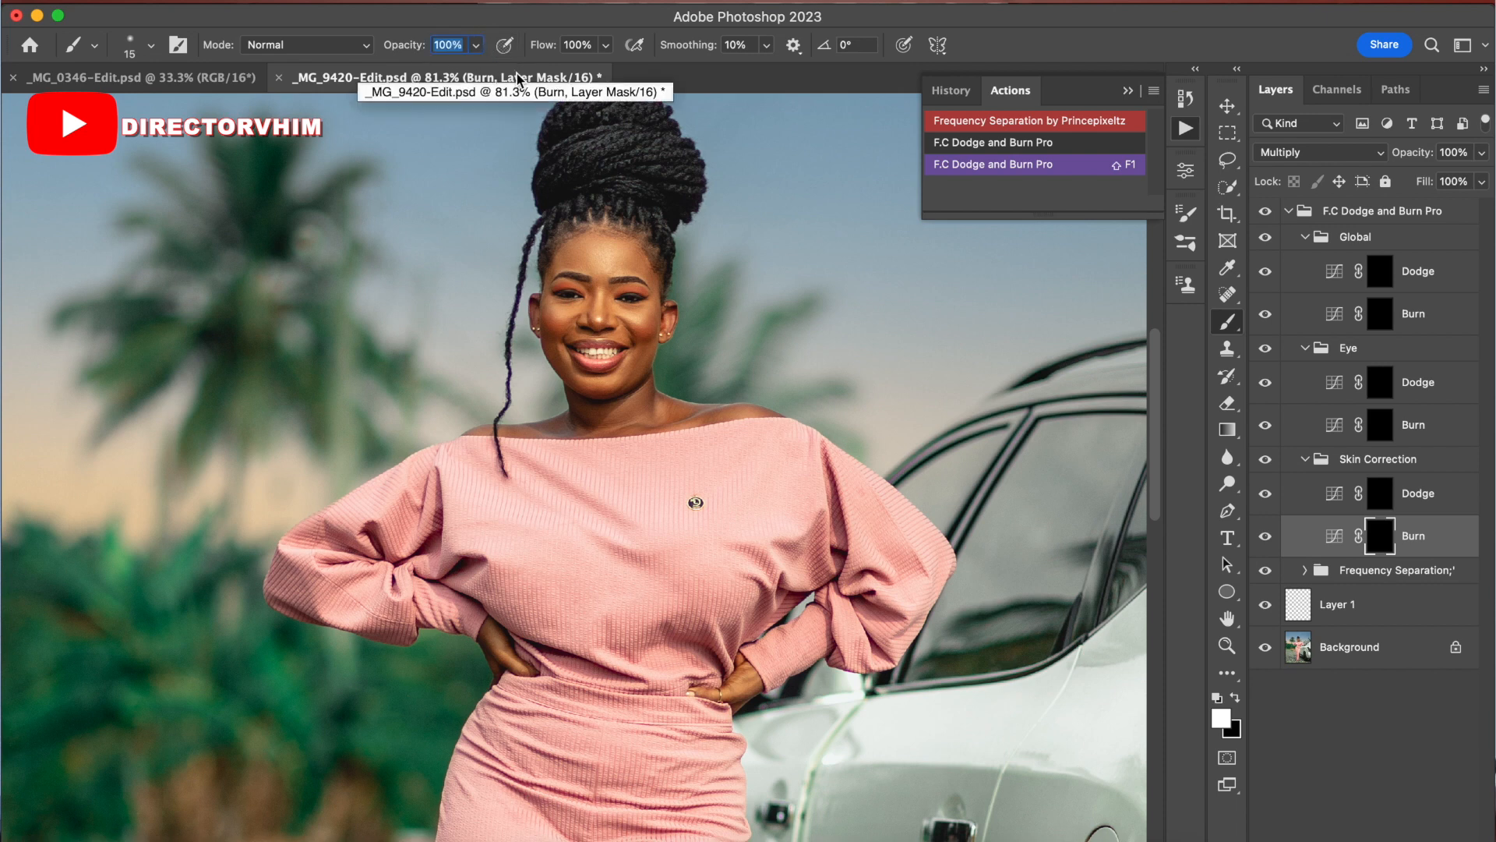
{"action": "type", "text": "0"}
{"action": "key", "text": "Return"}
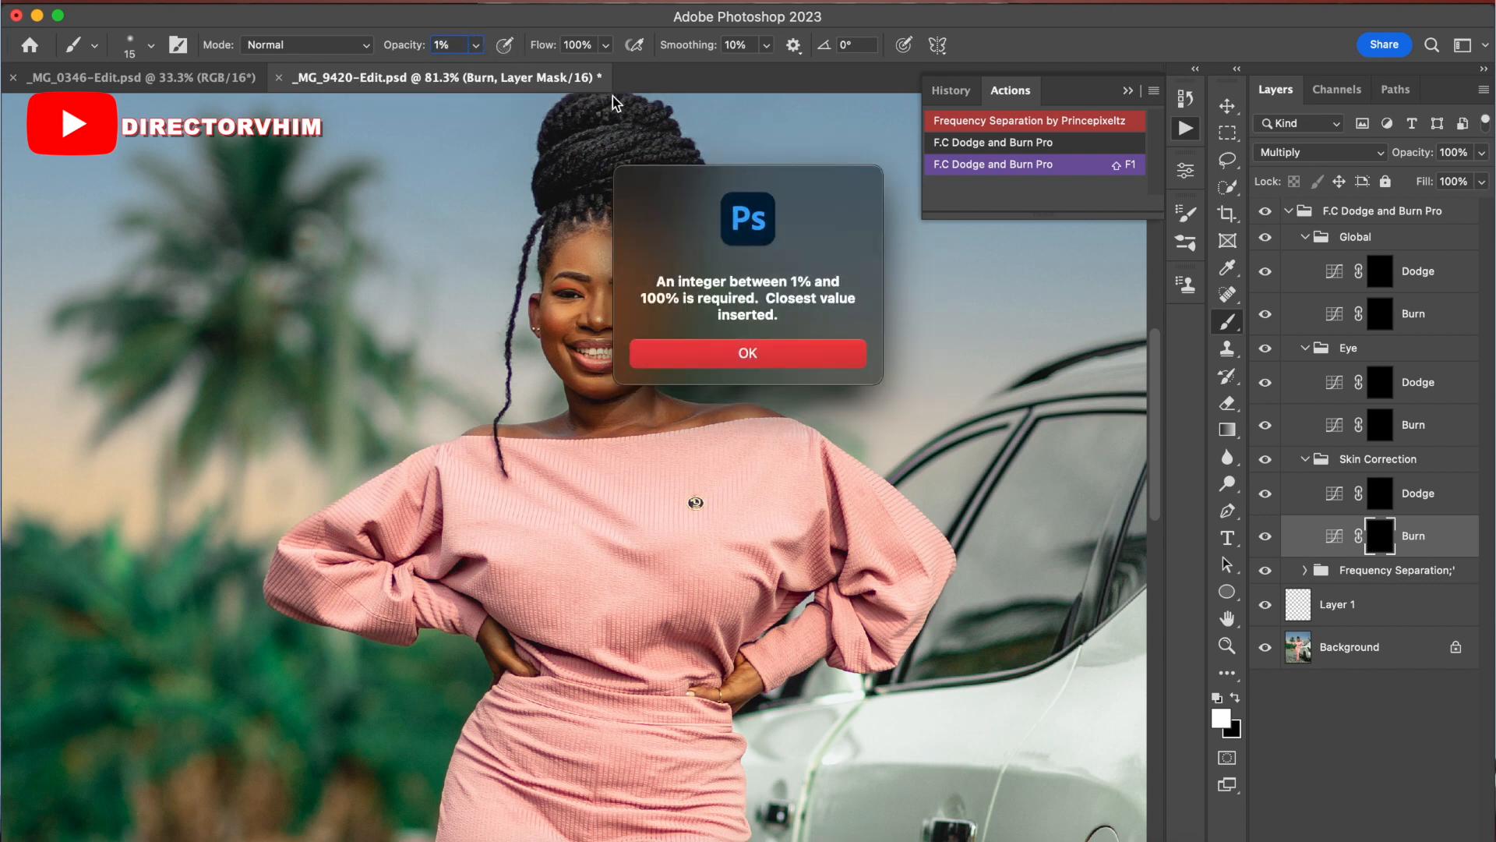
{"action": "left_click", "coordinate": [812, 352]}
{"action": "left_click", "coordinate": [426, 48]}
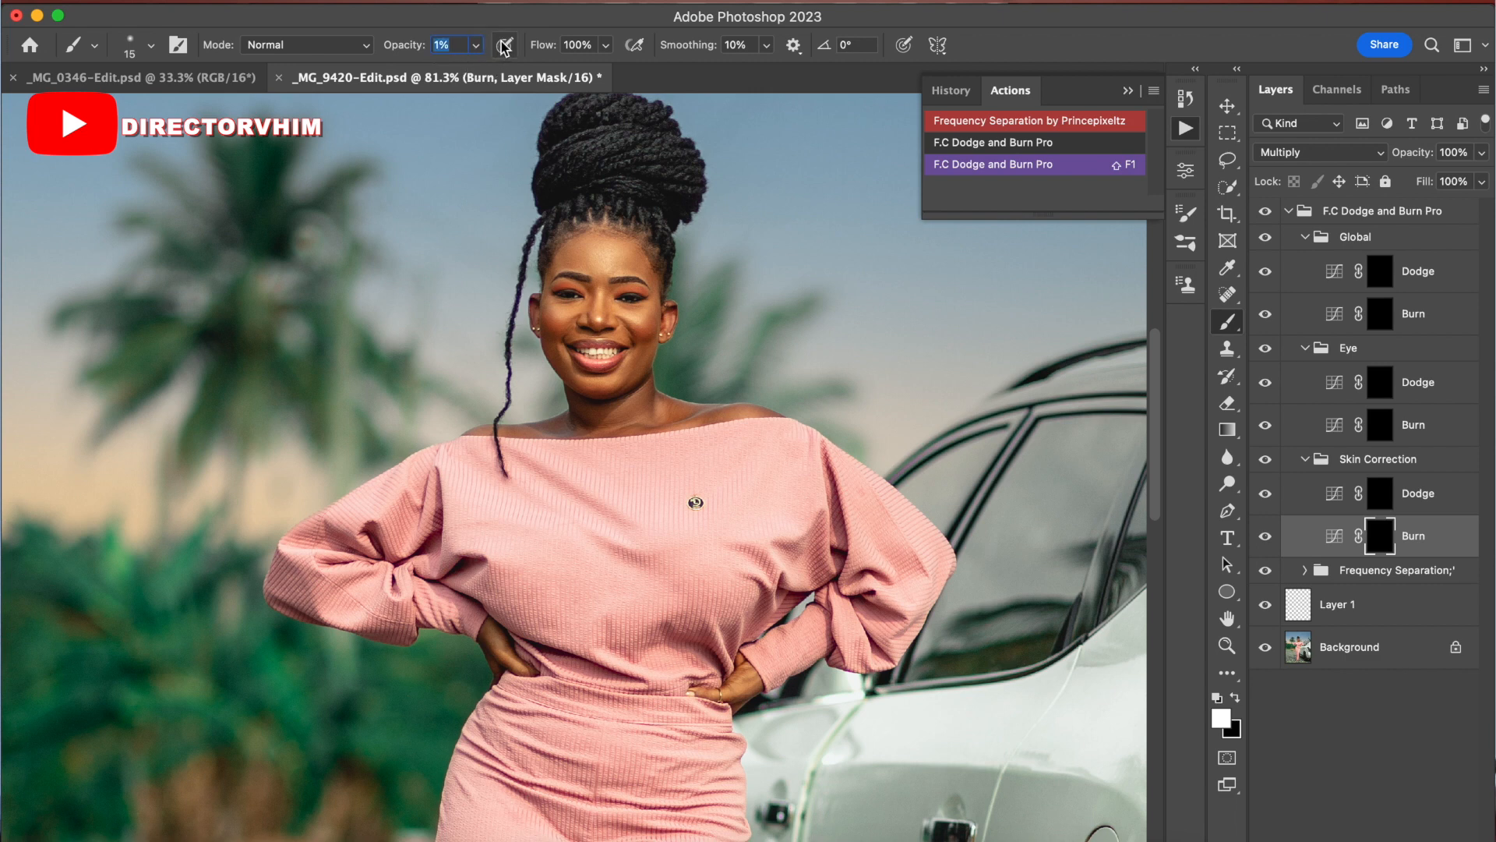
{"action": "type", "text": "80"}
{"action": "key", "text": "Return"}
{"action": "left_click", "coordinate": [506, 48]}
{"action": "left_click", "coordinate": [581, 42]}
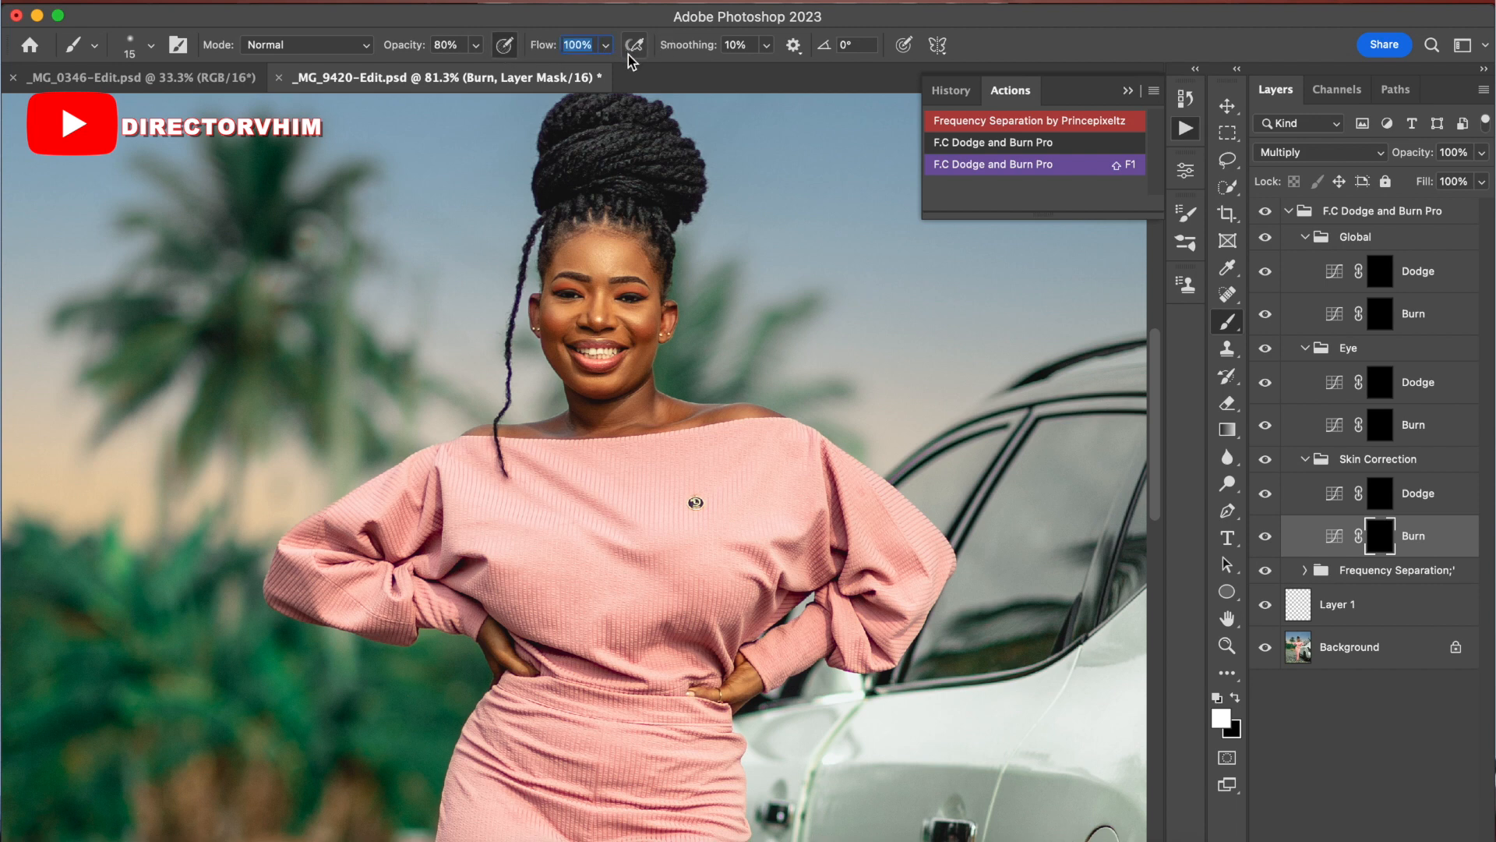
{"action": "type", "text": "7"}
{"action": "key", "text": "Return"}
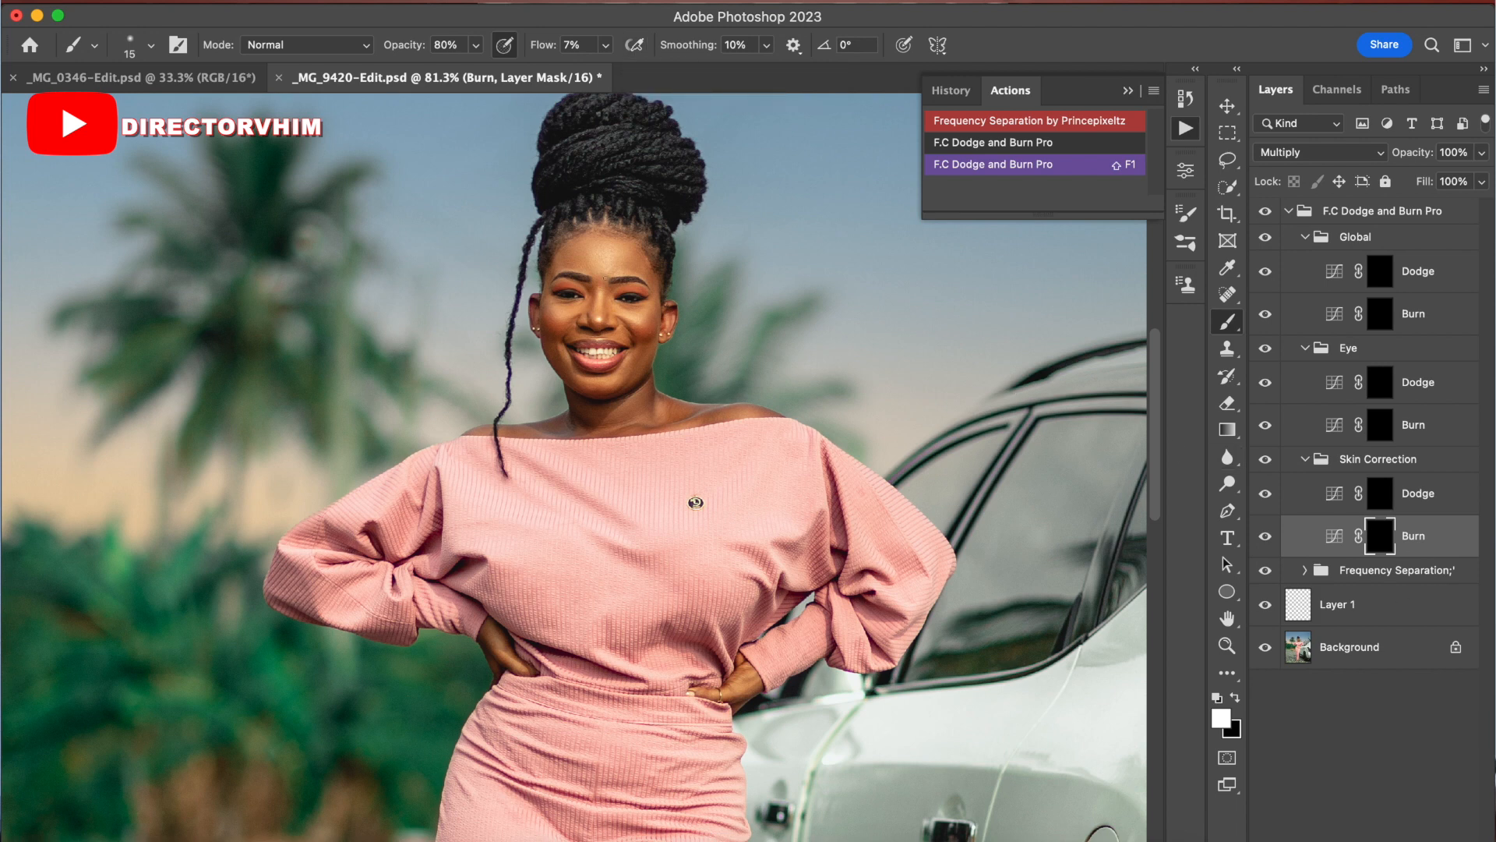
Step: Paint white on the Skin Correction Burn mask to even out bright patches on the face, varying the brush size
{"action": "key", "text": "bracketright"}
{"action": "key", "text": "bracketright"}
{"action": "key", "text": "bracketleft"}
{"action": "key", "text": "bracketleft"}
{"action": "key", "text": "bracketleft"}
{"action": "key", "text": "bracketright"}
{"action": "key", "text": "bracketright"}
{"action": "key", "text": "bracketleft"}
{"action": "key", "text": "bracketleft"}
{"action": "key", "text": "bracketright"}
Step: Move the Frequency Separation group out of the F.C Dodge and Burn Pro group, and compare the image with the dodge and burn hidden
{"action": "left_click", "coordinate": [1266, 211]}
{"action": "left_click", "coordinate": [1266, 212]}
{"action": "left_click_drag", "start_coordinate": [1391, 566], "coordinate": [1391, 586]}
{"action": "left_click", "coordinate": [1265, 213]}
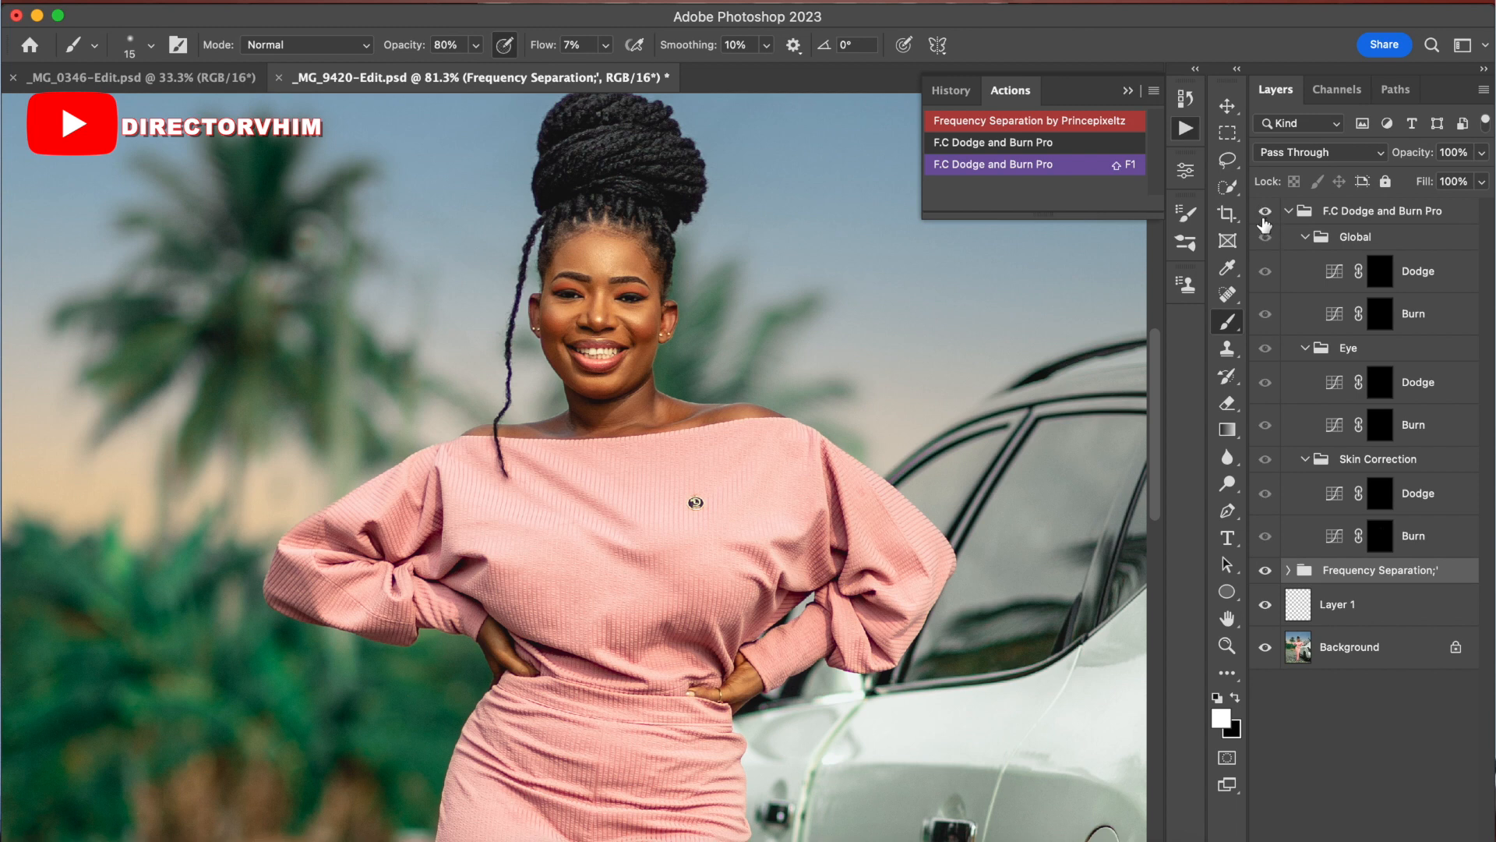
{"action": "left_click", "coordinate": [1266, 213]}
Step: Refine the skin shading by painting with a small brush on the Skin Correction Burn and Dodge masks
{"action": "left_click", "coordinate": [1380, 535]}
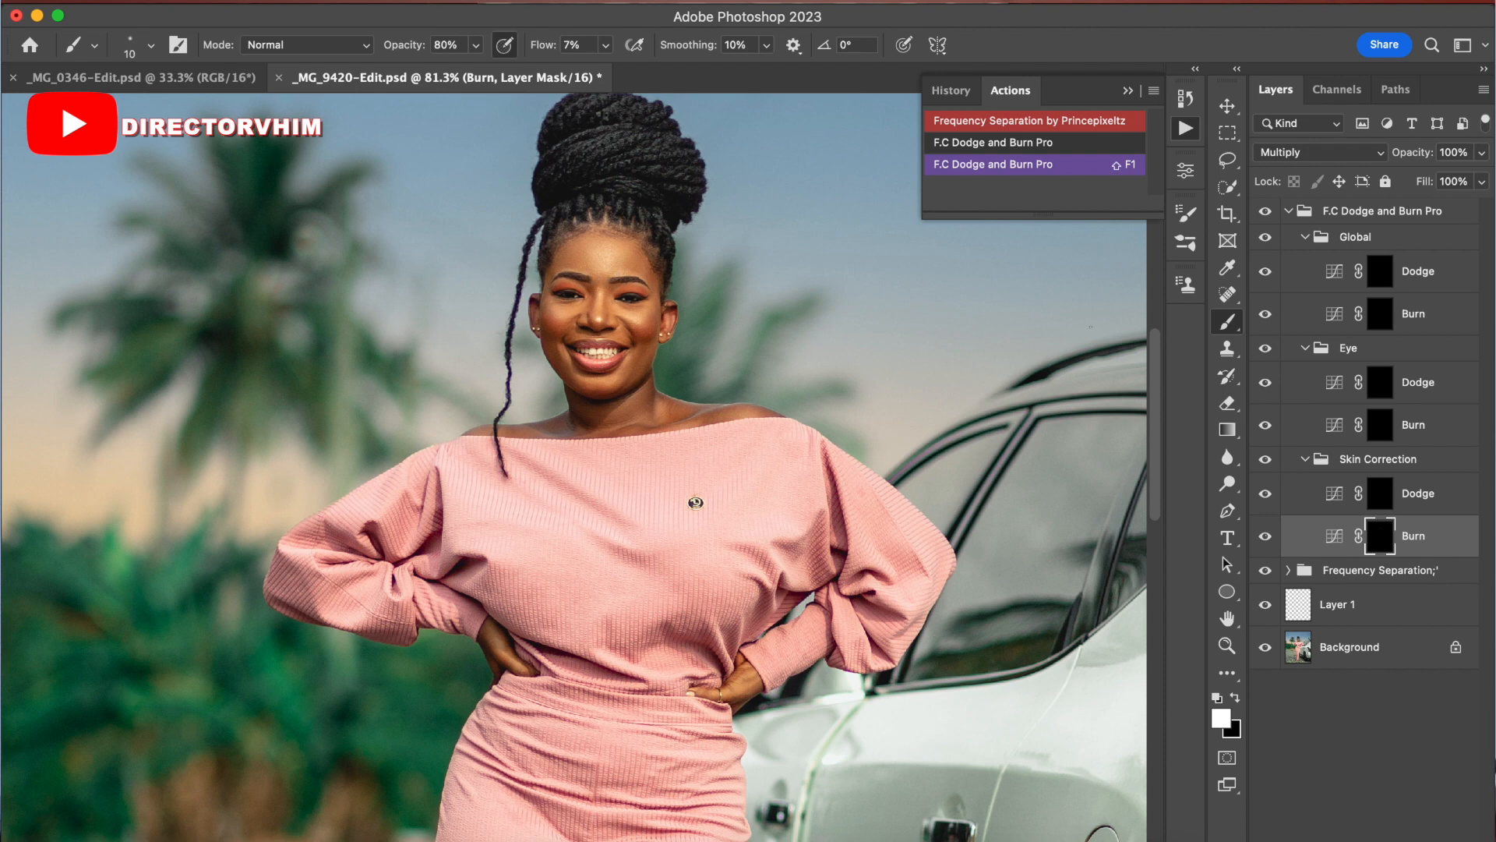
{"action": "left_click", "coordinate": [1378, 493]}
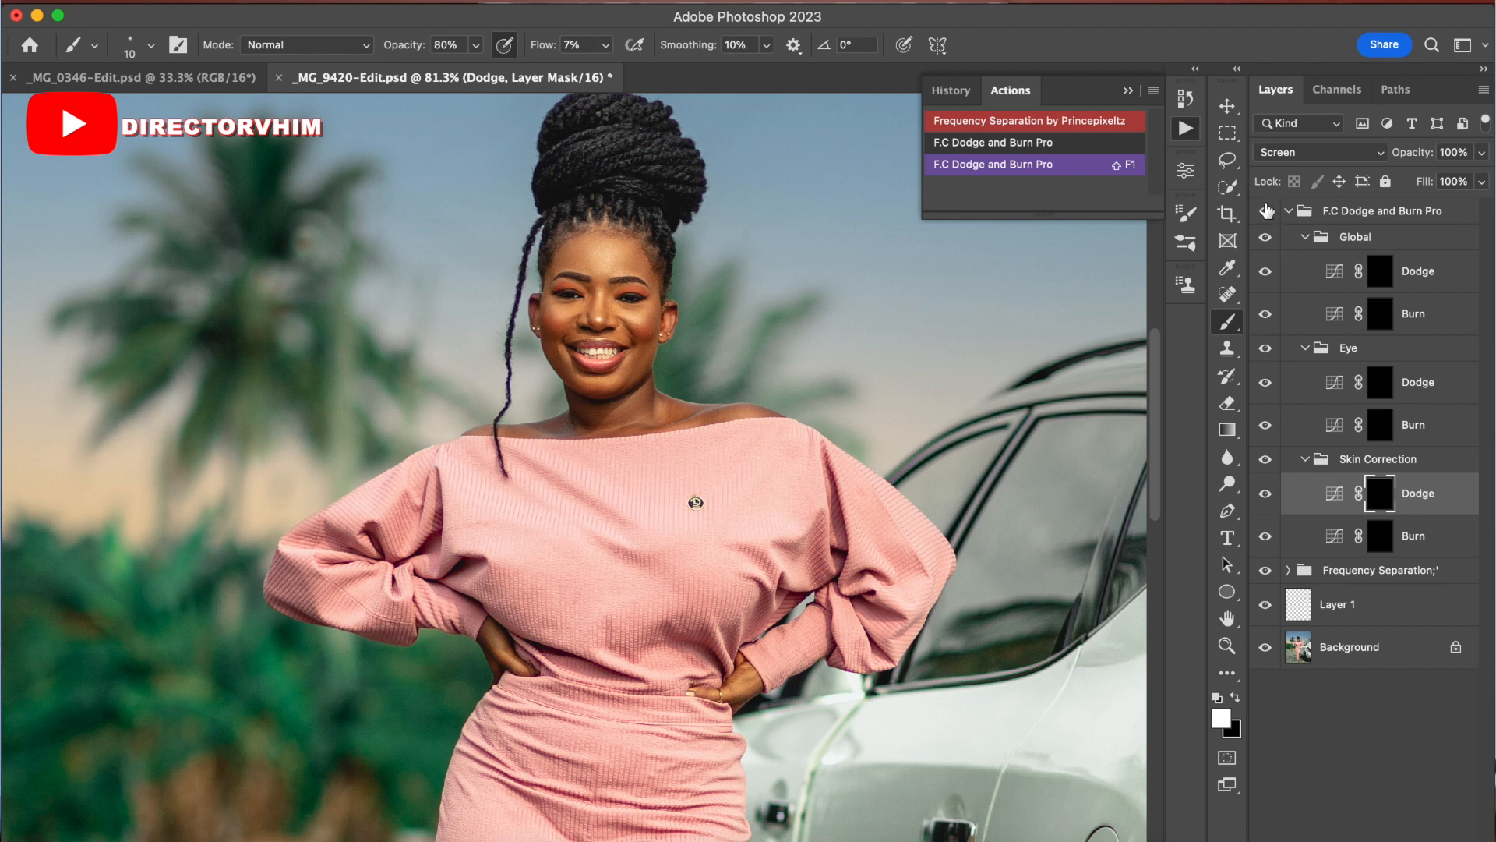
{"action": "left_click", "coordinate": [1389, 531]}
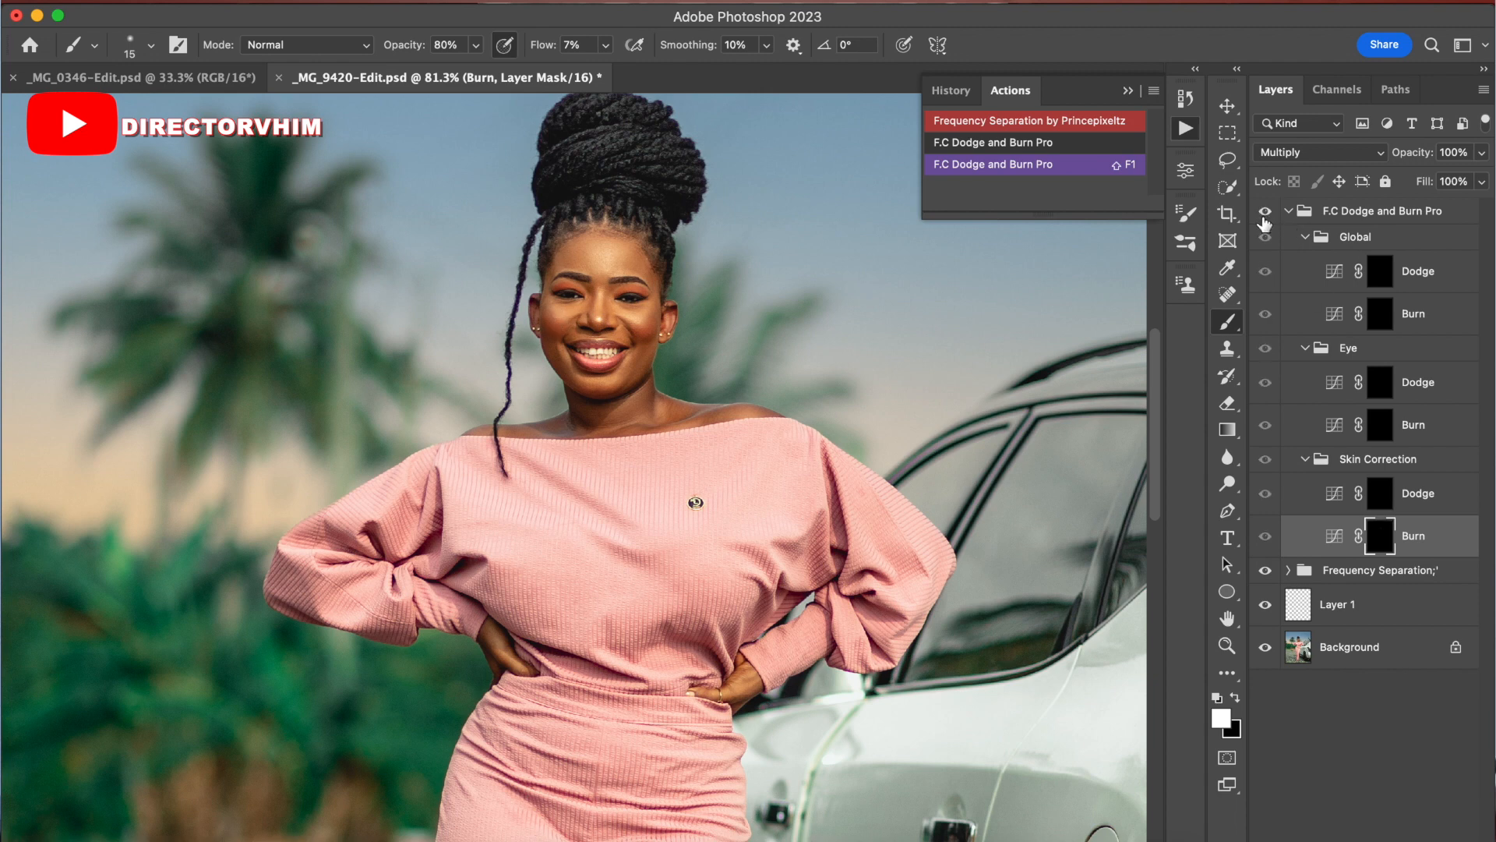
{"action": "key", "text": "bracketleft"}
Step: Compare the whole image with the F.C Dodge and Burn Pro group hidden and shown
{"action": "key", "text": "z"}
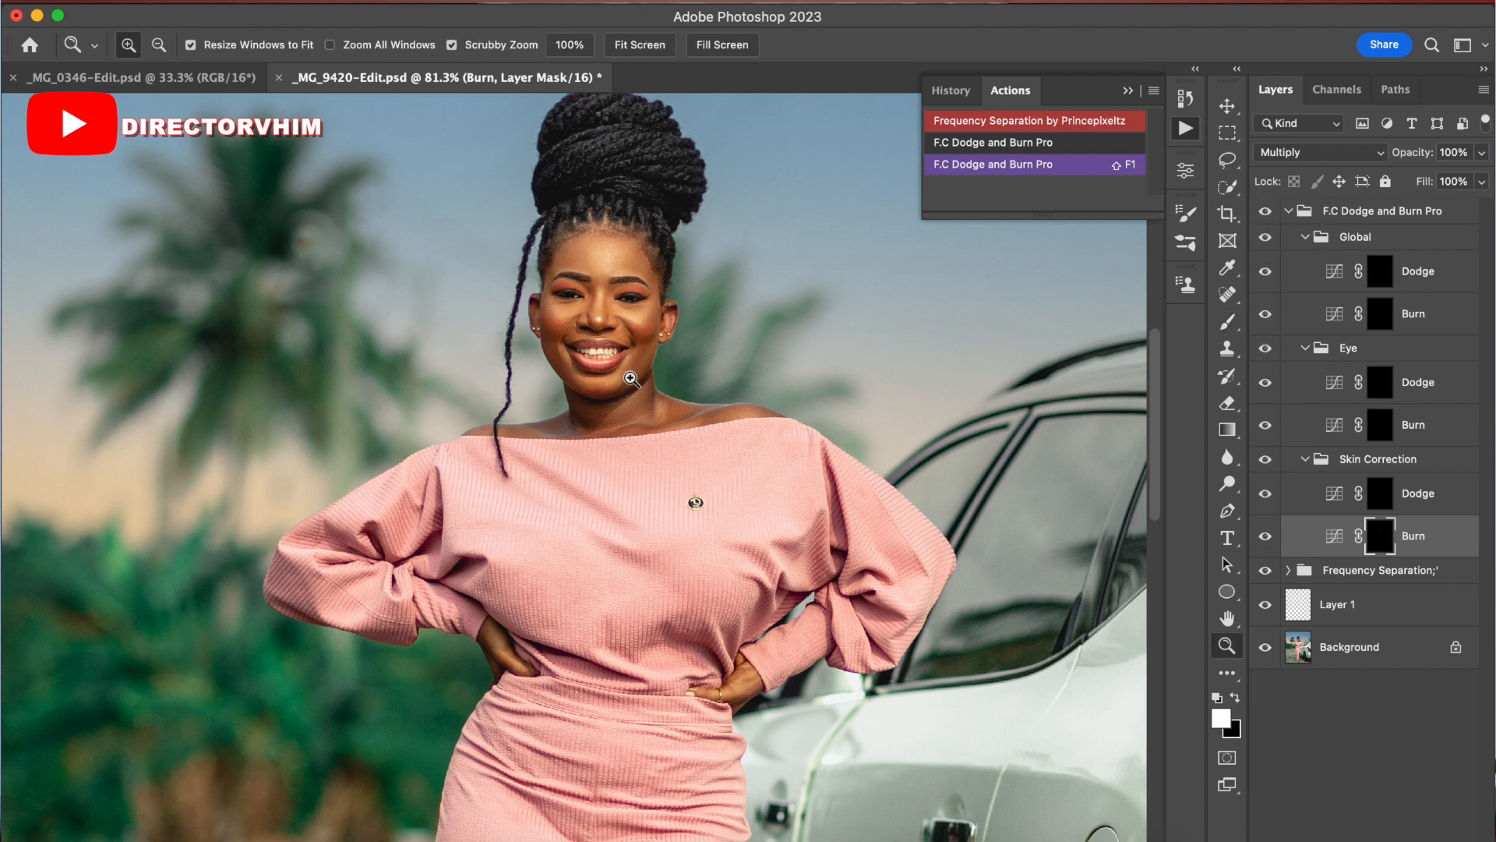
{"action": "mouse_move", "coordinate": [628, 377]}
{"action": "left_mouse_down"}
{"action": "mouse_move", "coordinate": [662, 419]}
{"action": "mouse_move", "coordinate": [632, 421]}
{"action": "mouse_move", "coordinate": [662, 404]}
{"action": "mouse_move", "coordinate": [623, 436]}
{"action": "mouse_move", "coordinate": [640, 436]}
{"action": "left_mouse_up"}
{"action": "key", "text": "b"}
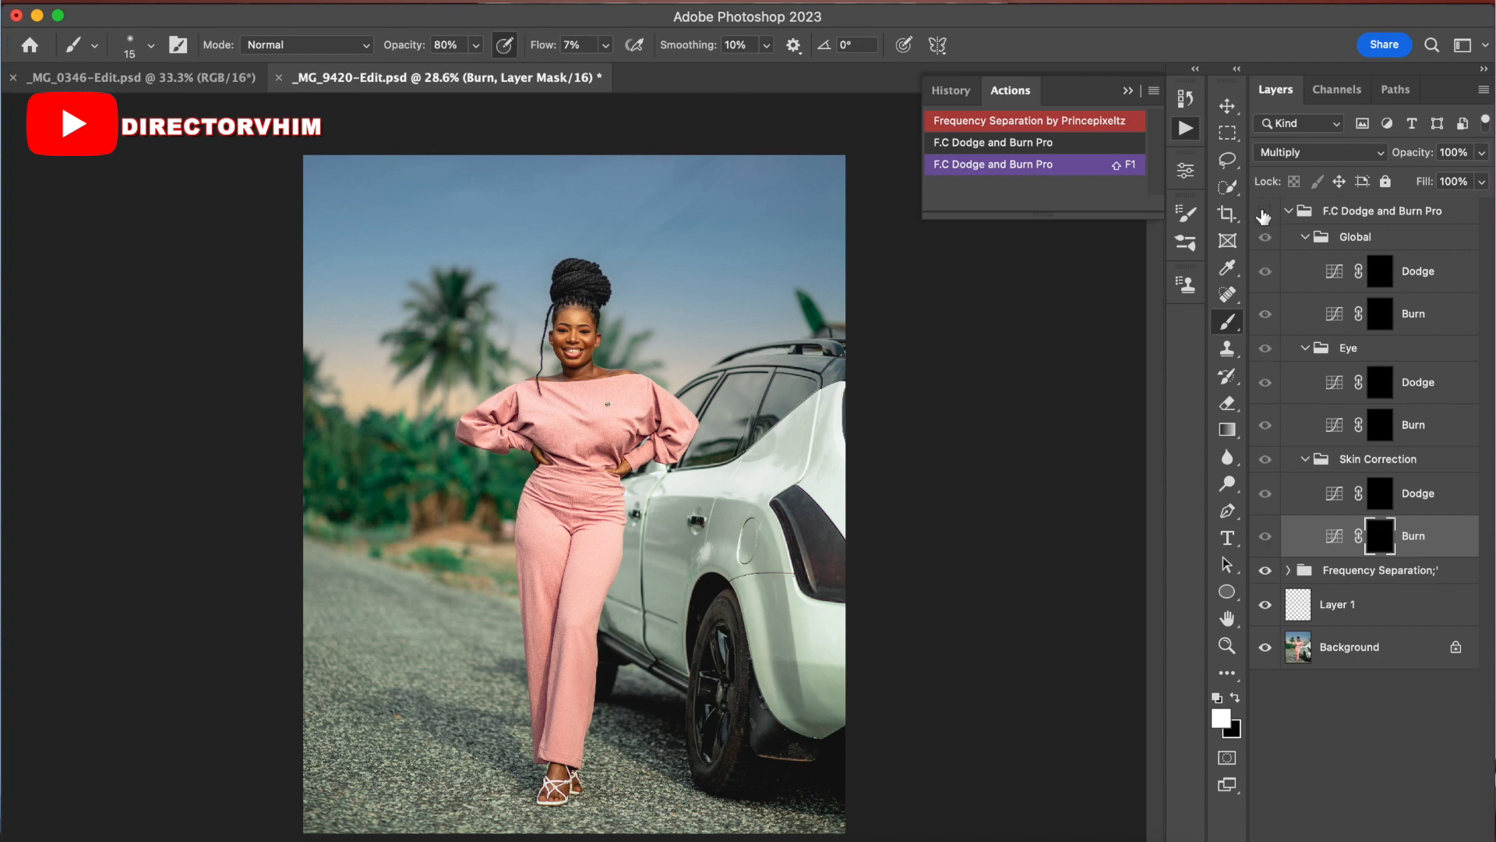
{"action": "key", "text": "z"}
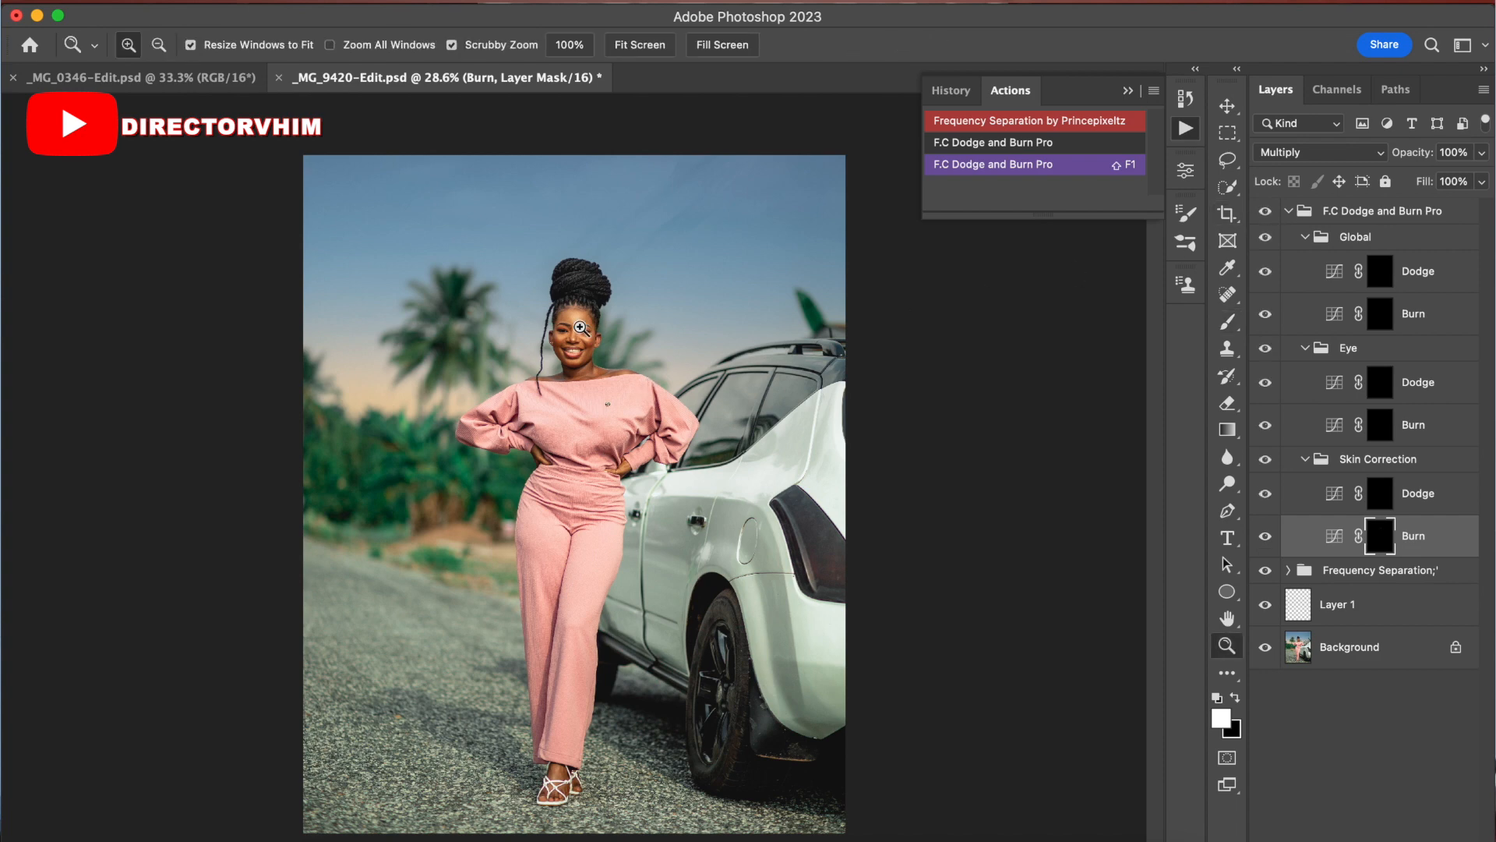
Step: Burn more of the woman's skin on the Skin Correction Burn mask, adjusting the brush size between strokes
{"action": "left_click_drag", "start_coordinate": [600, 334], "coordinate": [740, 324]}
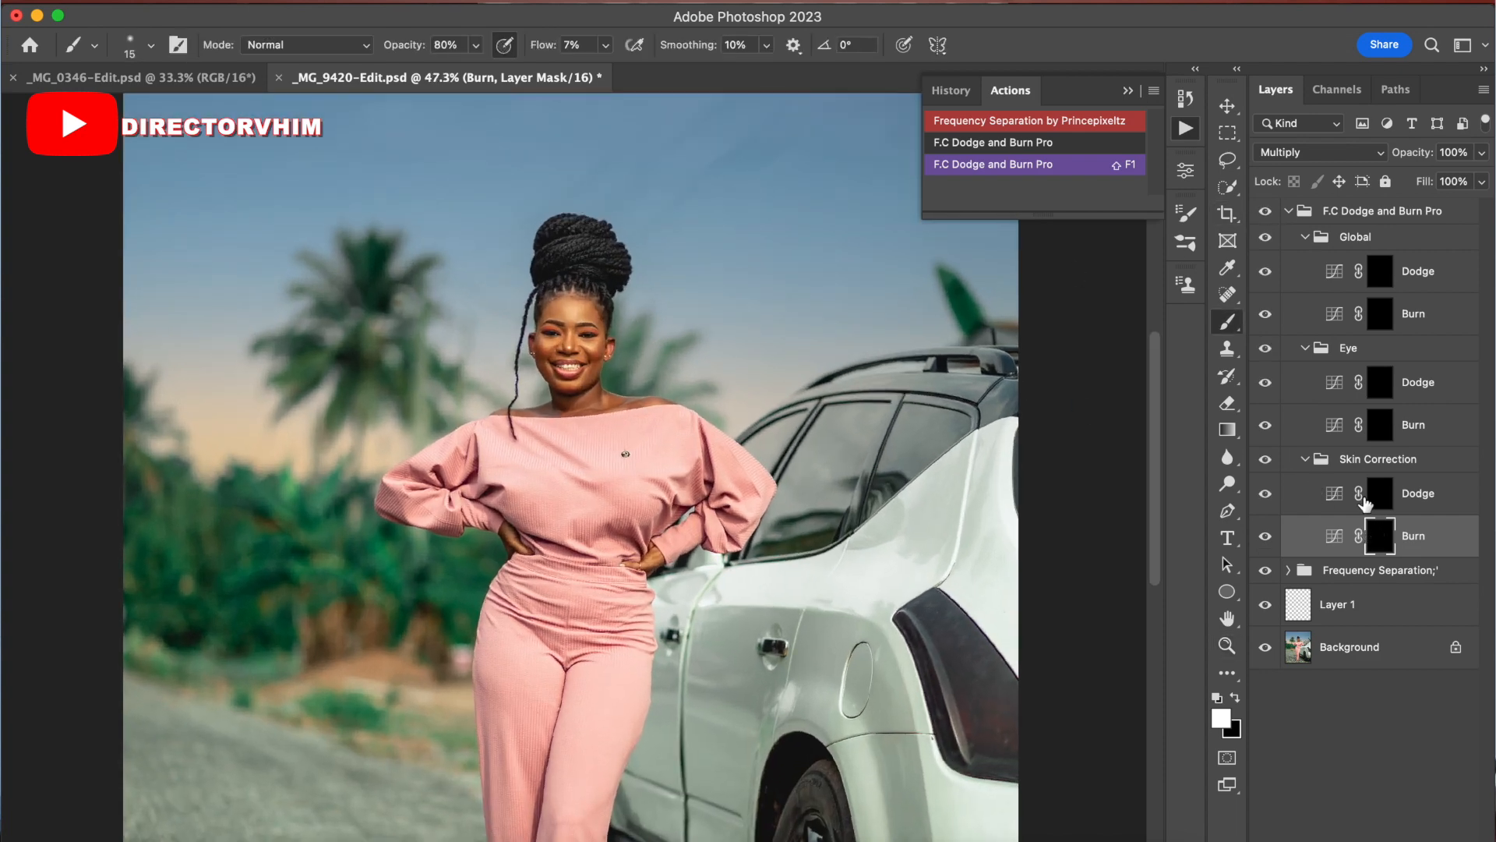
{"action": "key", "text": "bracketright"}
{"action": "key", "text": "bracketleft"}
{"action": "key", "text": "bracketright"}
{"action": "key", "text": "bracketleft"}
{"action": "key", "text": "bracketleft"}
{"action": "key", "text": "bracketleft"}
{"action": "key", "text": "bracketright"}
{"action": "key", "text": "bracketleft"}
{"action": "key", "text": "bracketright"}
Step: Even out the woman's skin on the Skin Correction Dodge and Burn masks with varying brush sizes, and compare the dodge and burn group hidden and shown
{"action": "left_click", "coordinate": [1378, 494]}
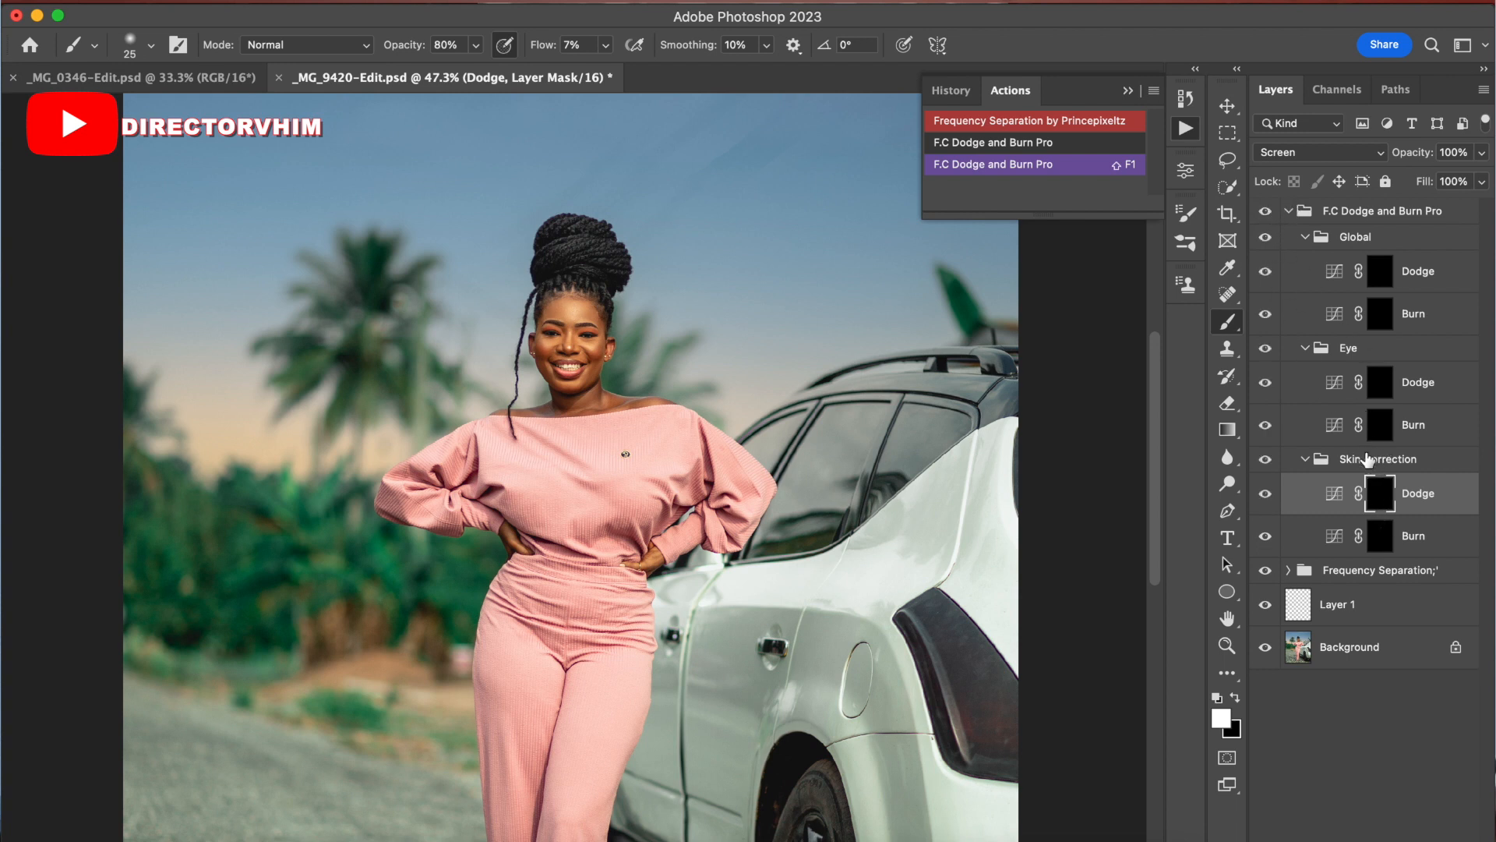
{"action": "left_click", "coordinate": [1380, 536]}
{"action": "key", "text": "bracketright"}
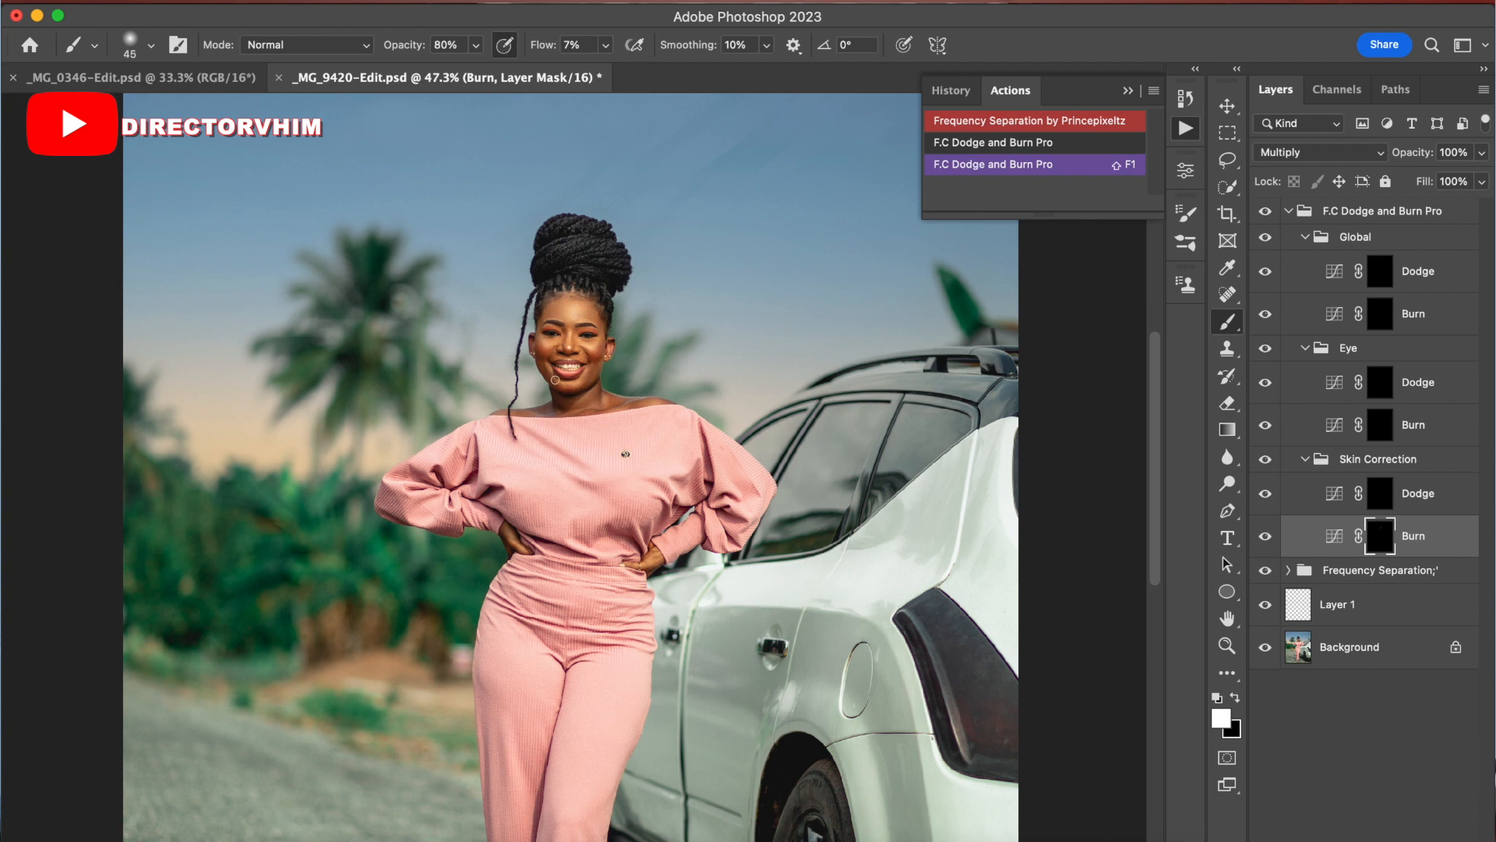
{"action": "left_click", "coordinate": [1380, 494]}
{"action": "key", "text": "bracketleft"}
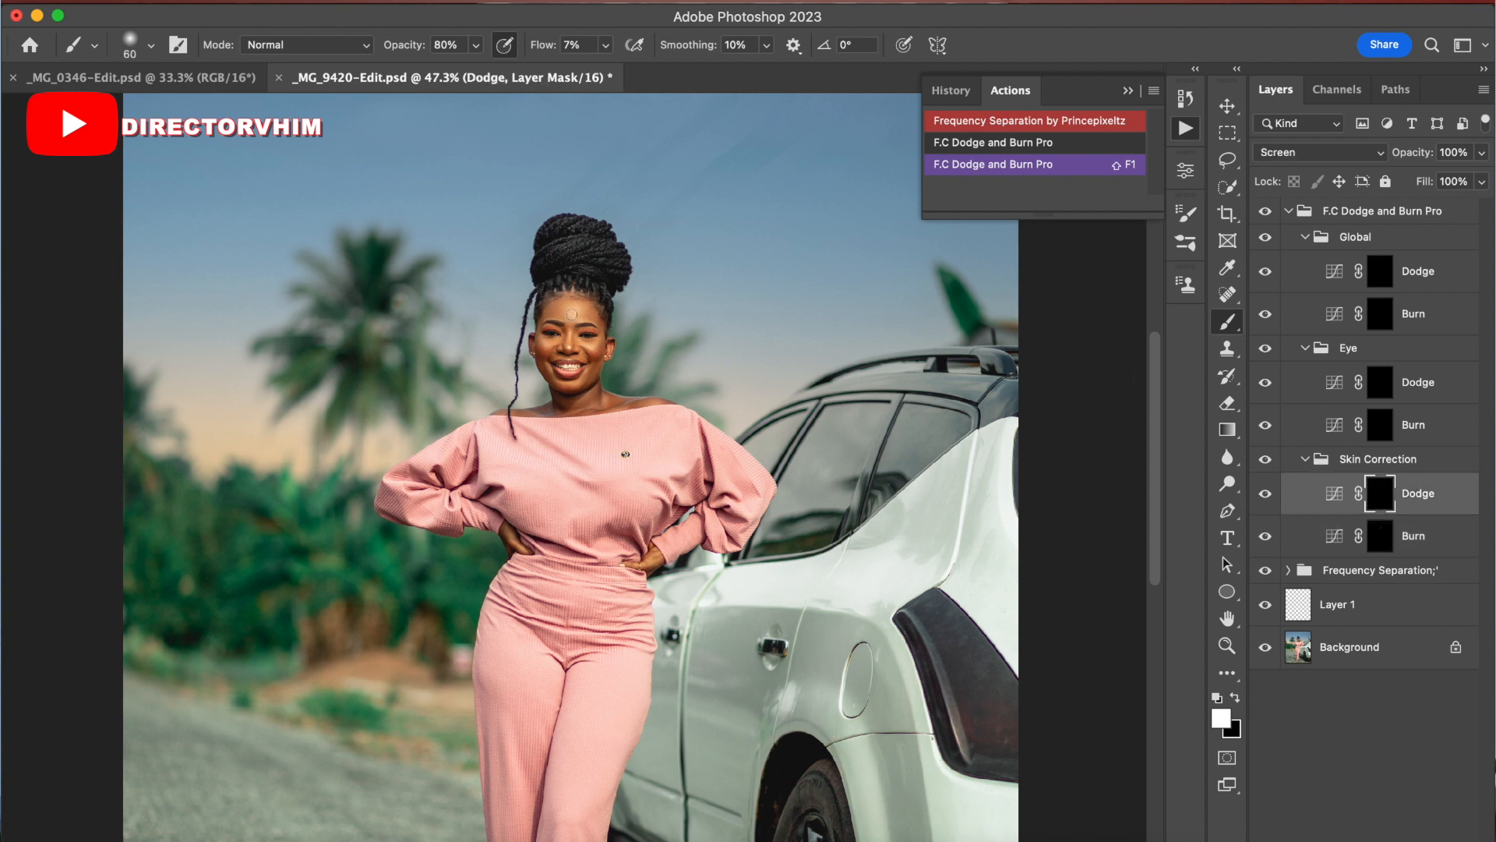
{"action": "key", "text": "bracketright"}
{"action": "left_click", "coordinate": [1279, 213]}
{"action": "left_click", "coordinate": [1265, 212]}
{"action": "left_click", "coordinate": [1264, 214]}
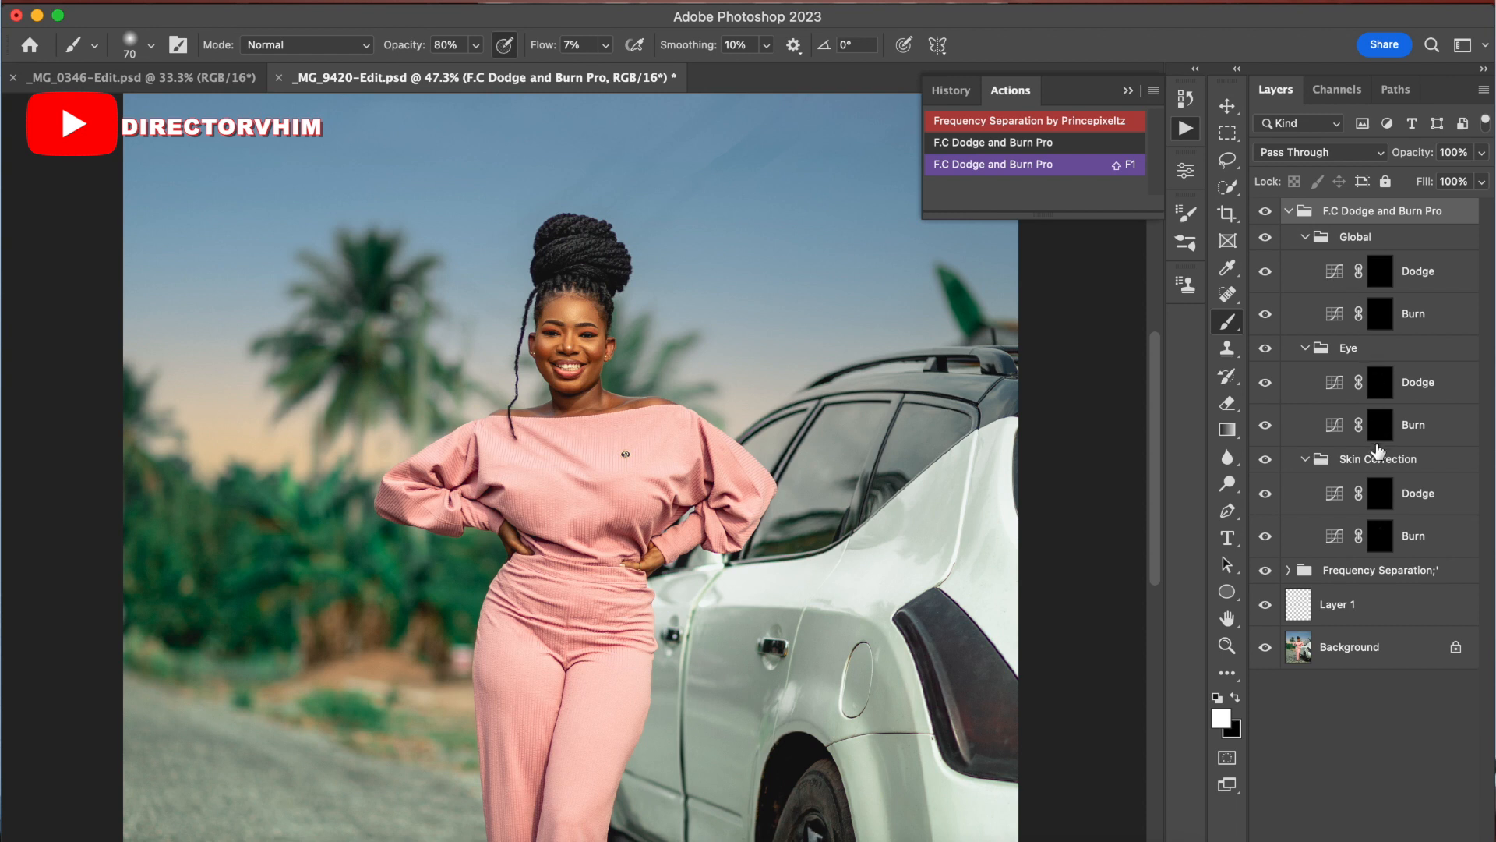
Step: Dodge the woman's eyes on the Eye group's Dodge mask with a size 40 brush and check the whole image
{"action": "left_click", "coordinate": [1380, 381]}
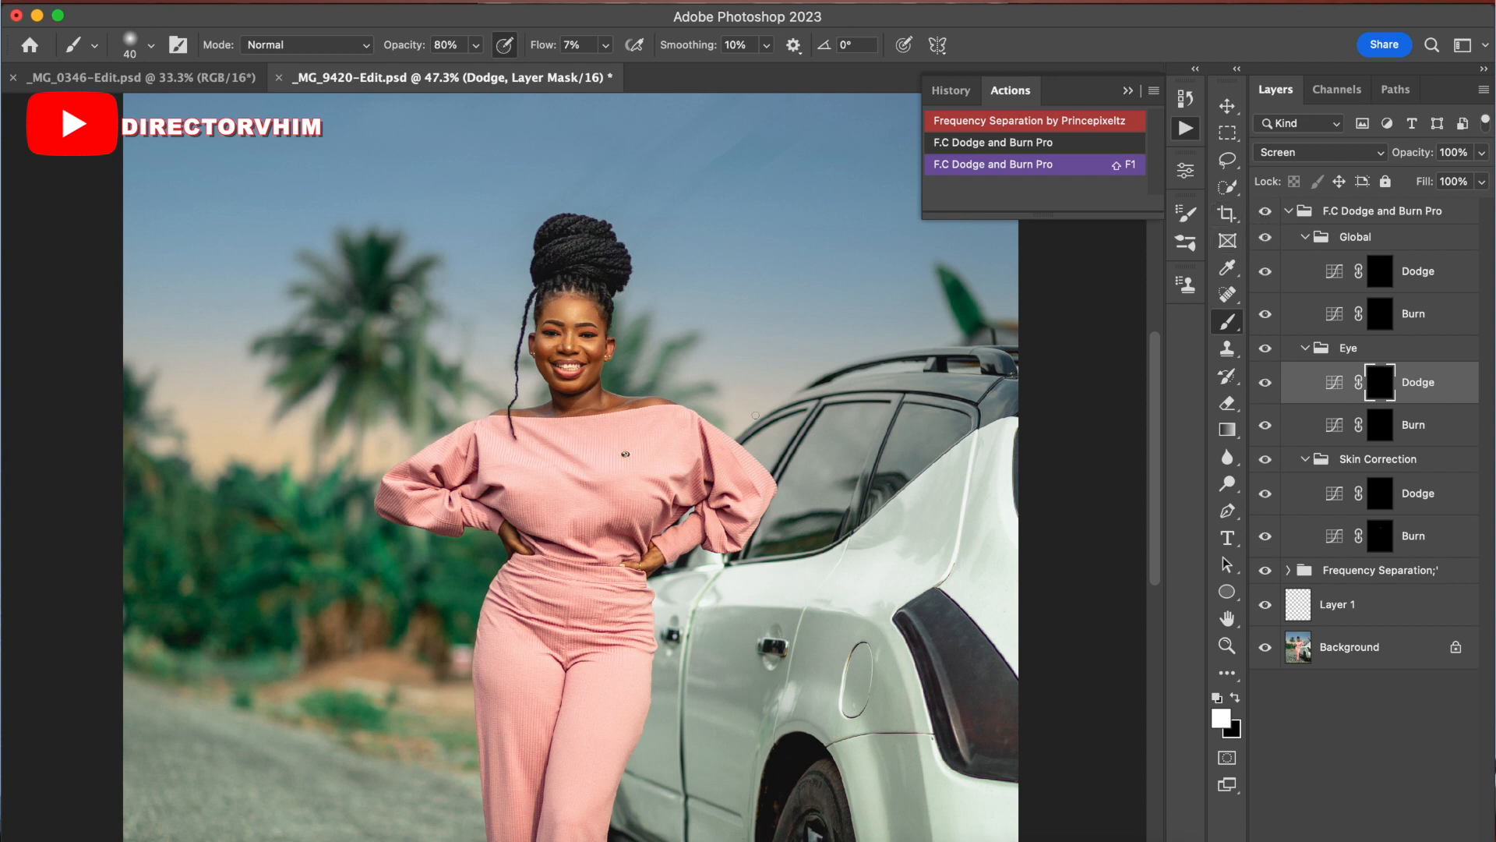
{"action": "key", "text": "z"}
{"action": "left_click_drag", "start_coordinate": [699, 474], "coordinate": [661, 480]}
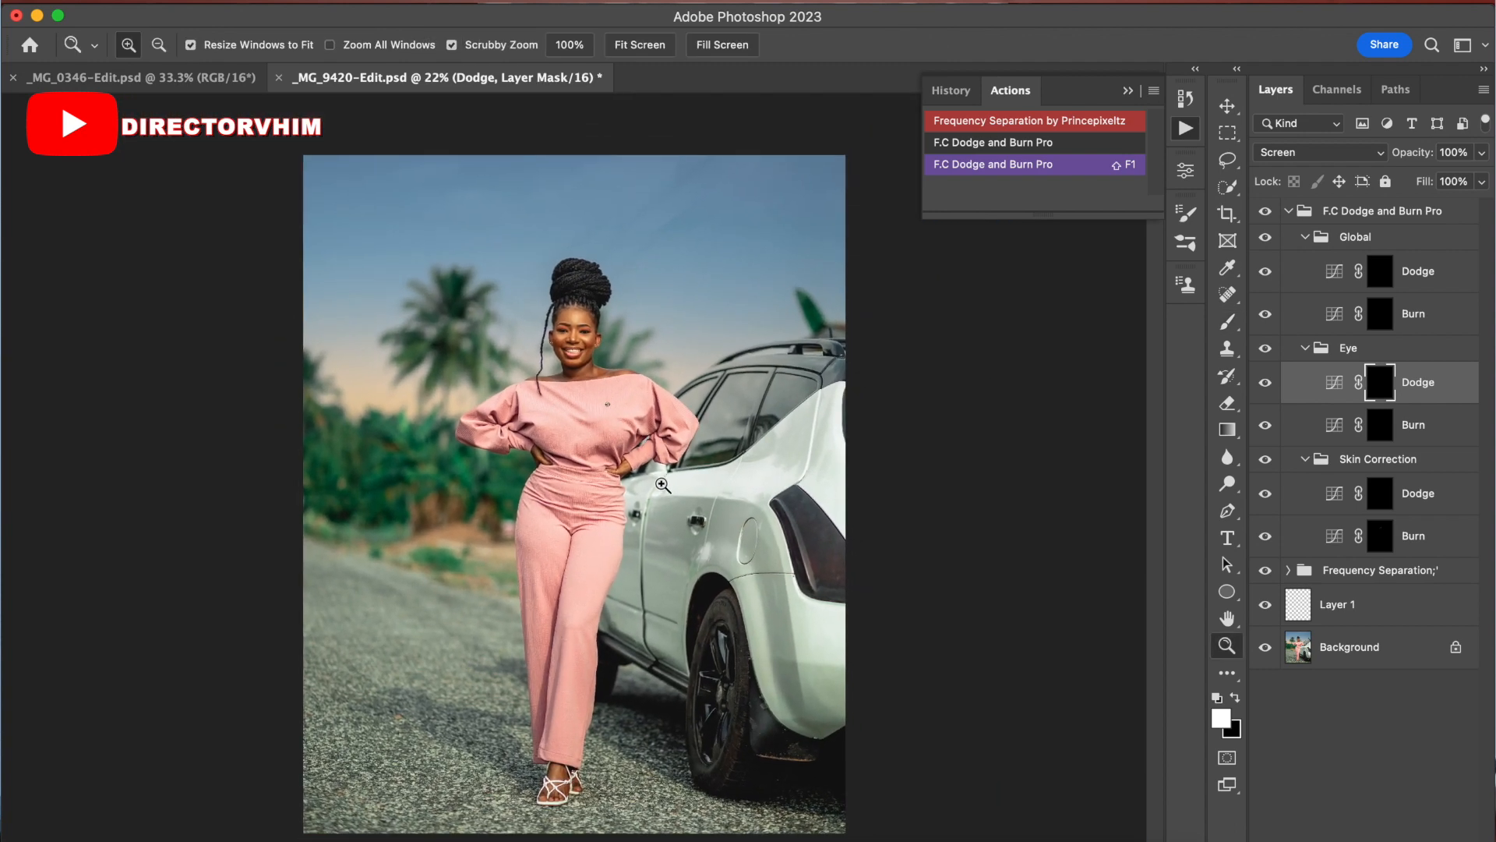
{"action": "mouse_move", "coordinate": [652, 428]}
{"action": "left_mouse_down"}
{"action": "mouse_move", "coordinate": [629, 431]}
{"action": "mouse_move", "coordinate": [631, 357]}
{"action": "left_mouse_up"}
{"action": "key", "text": "b"}
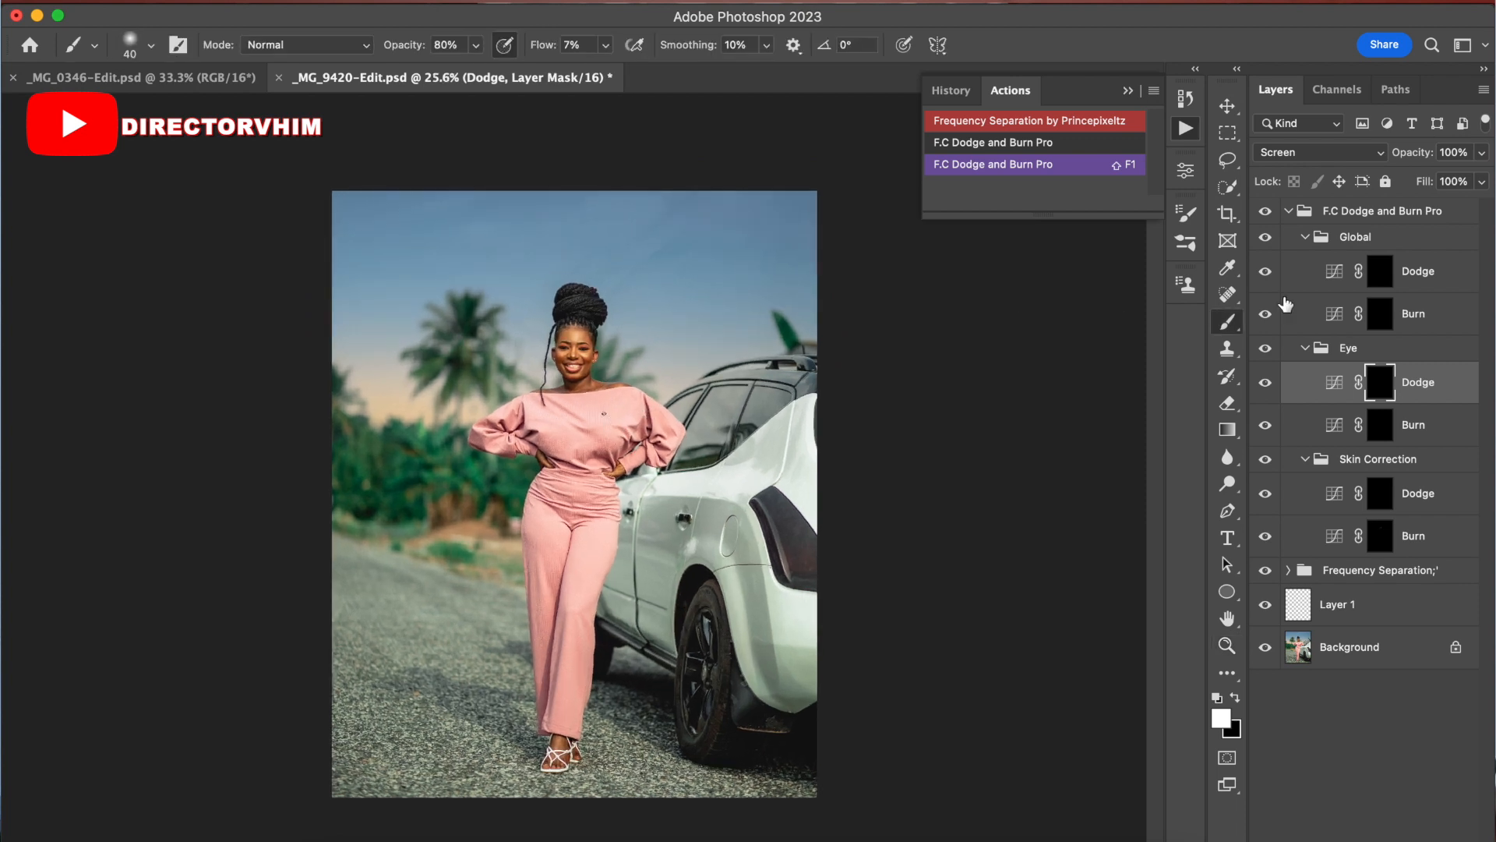
{"action": "left_click", "coordinate": [1289, 212]}
{"action": "left_click", "coordinate": [1289, 212]}
{"action": "left_click", "coordinate": [1289, 213]}
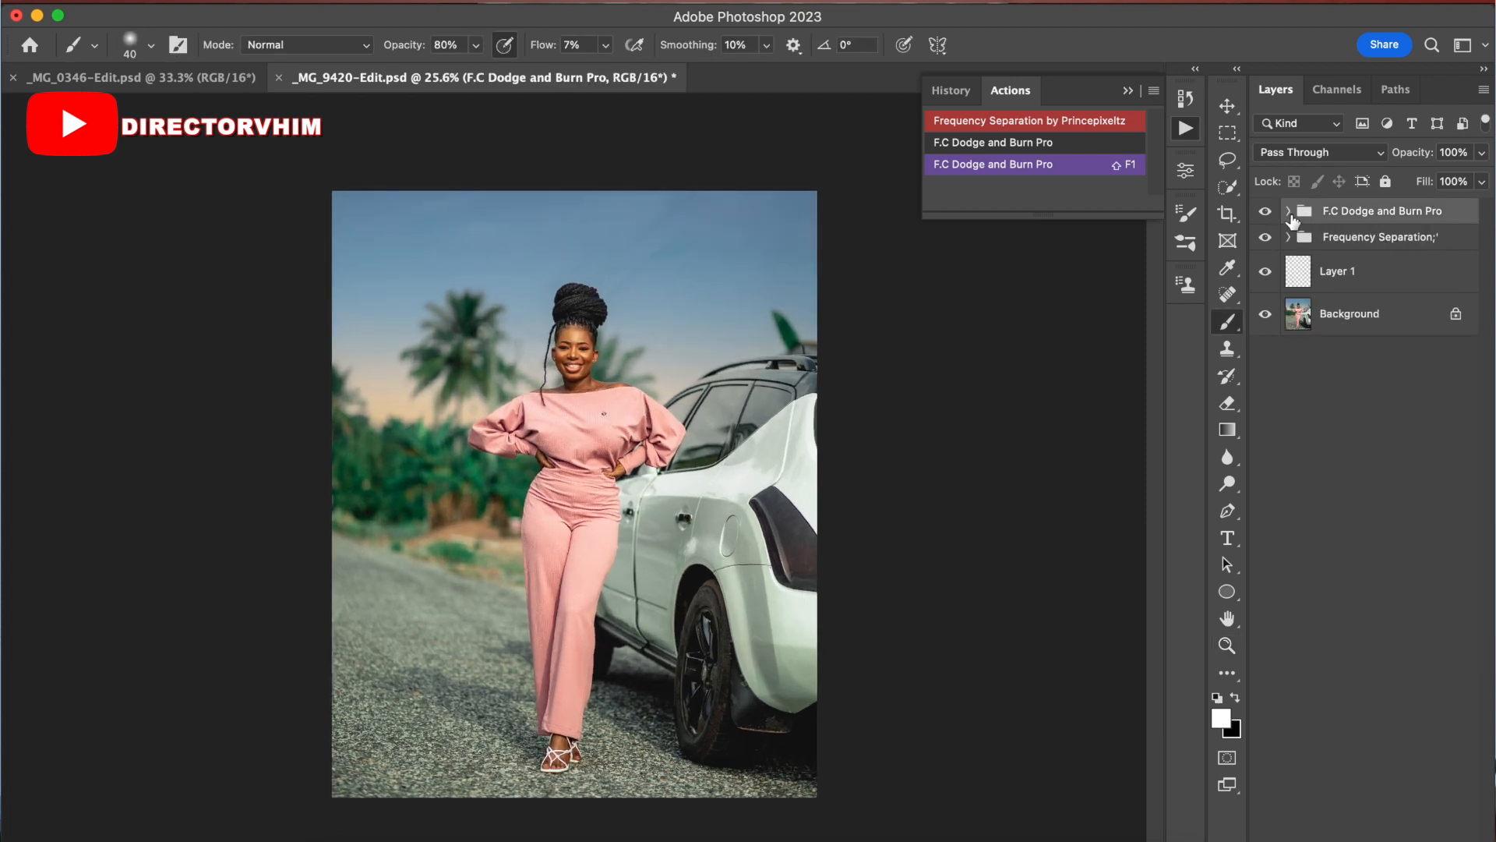
{"action": "left_click", "coordinate": [1289, 213]}
{"action": "key", "text": "z"}
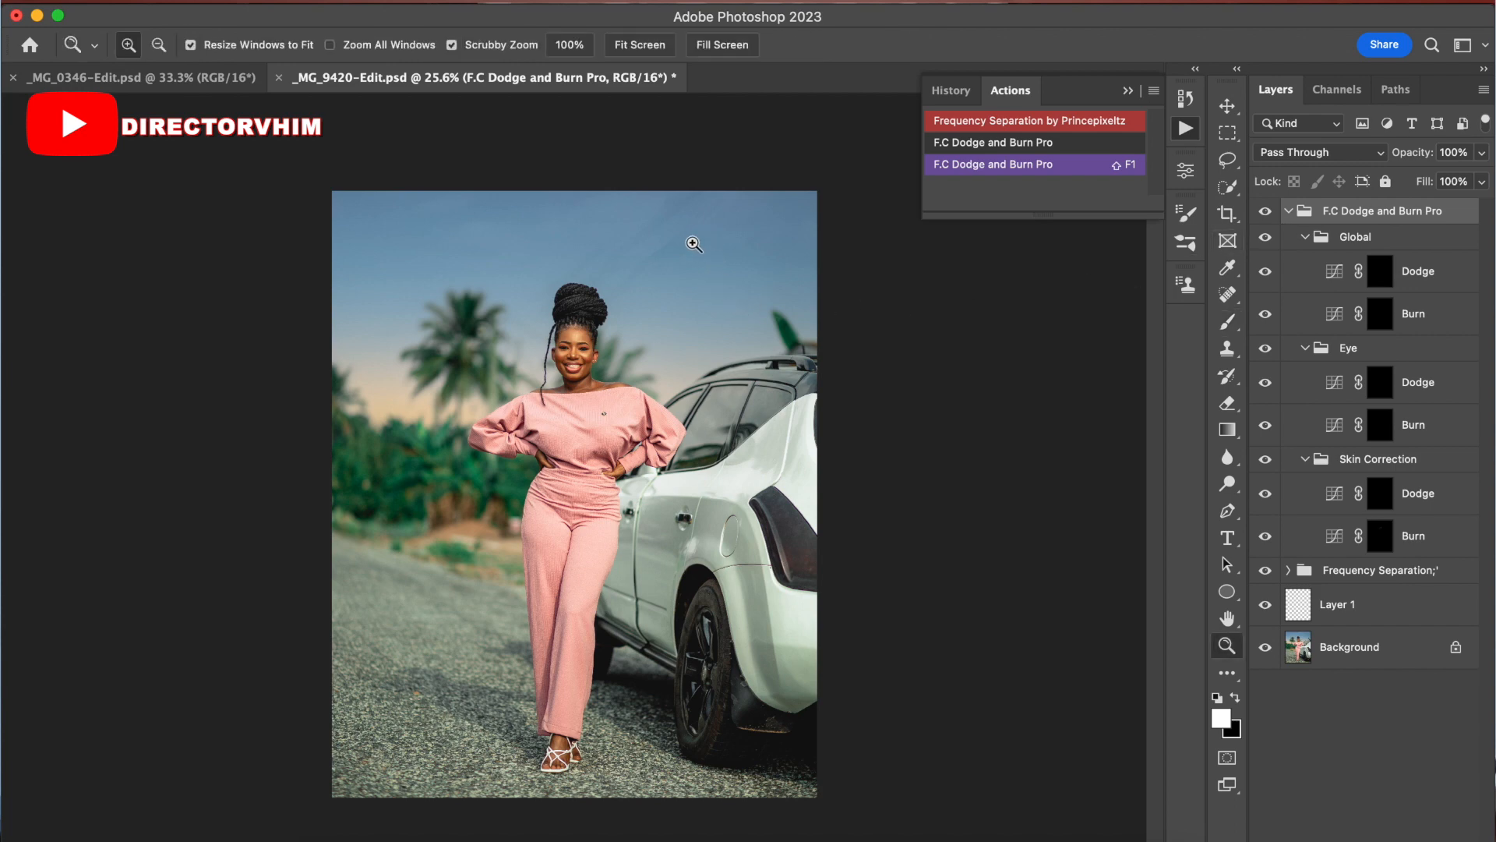
{"action": "left_click", "coordinate": [665, 250]}
{"action": "left_click_drag", "start_coordinate": [733, 263], "coordinate": [676, 269]}
{"action": "key", "text": "super+0"}
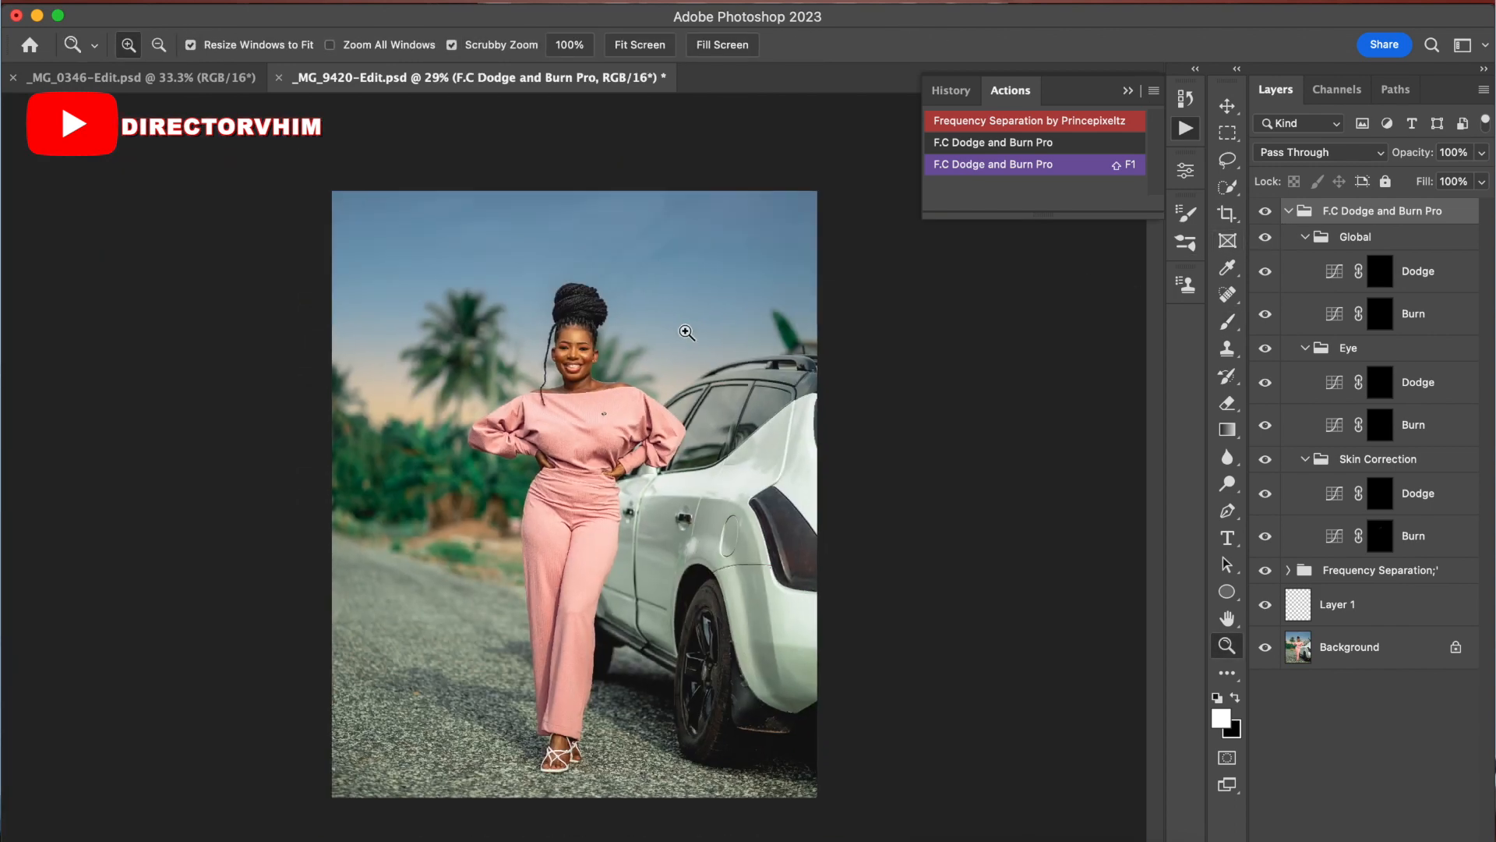
{"action": "key", "text": "b"}
Step: Smooth the sky on the Frequency Separation group's Skin layer with the Mixer Brush, enlarging it to size 800
{"action": "left_click", "coordinate": [1289, 571]}
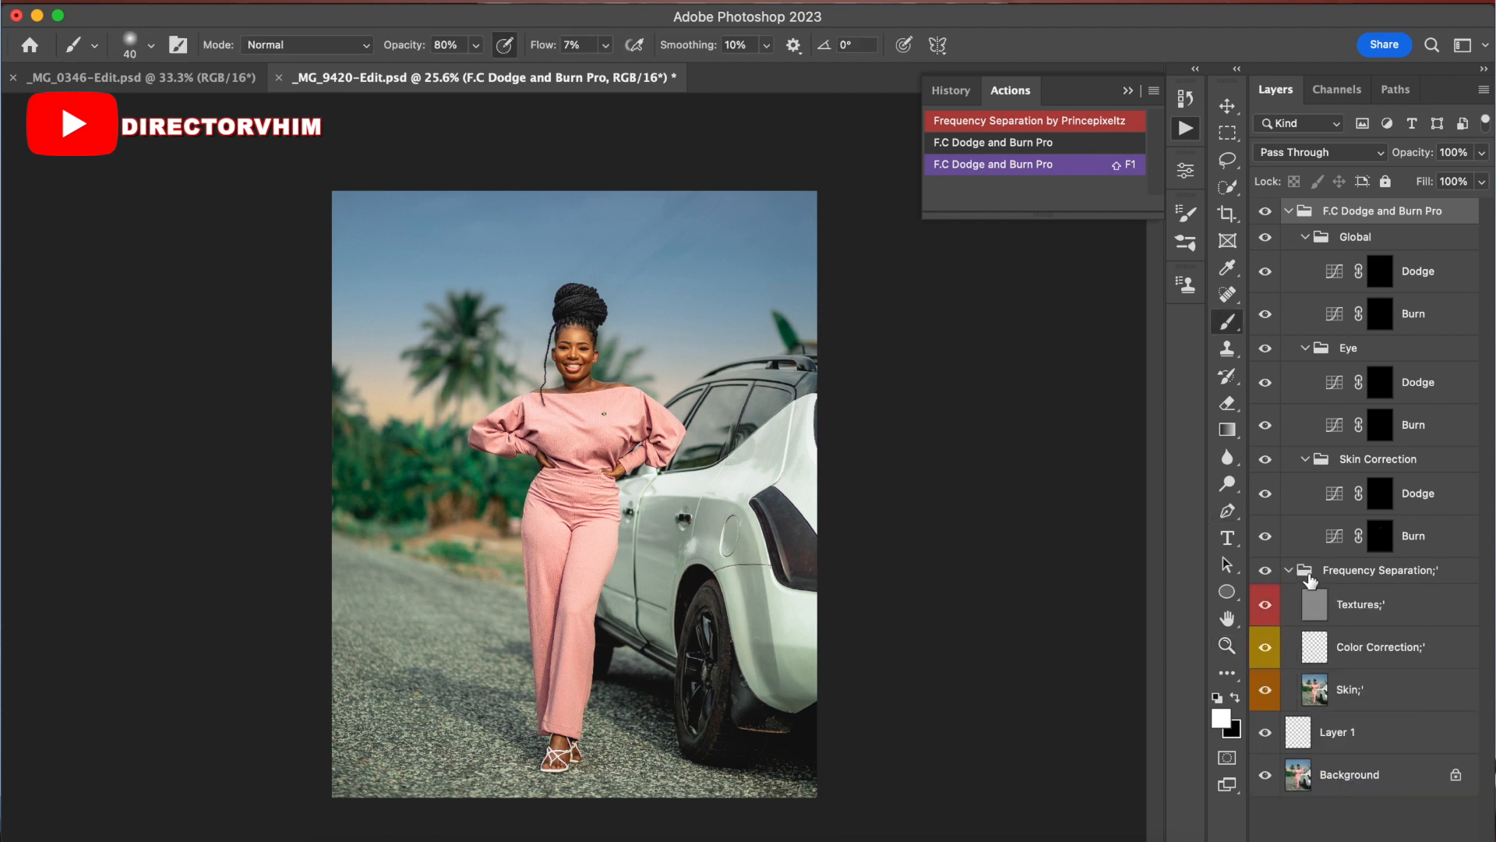
{"action": "left_click", "coordinate": [1392, 696]}
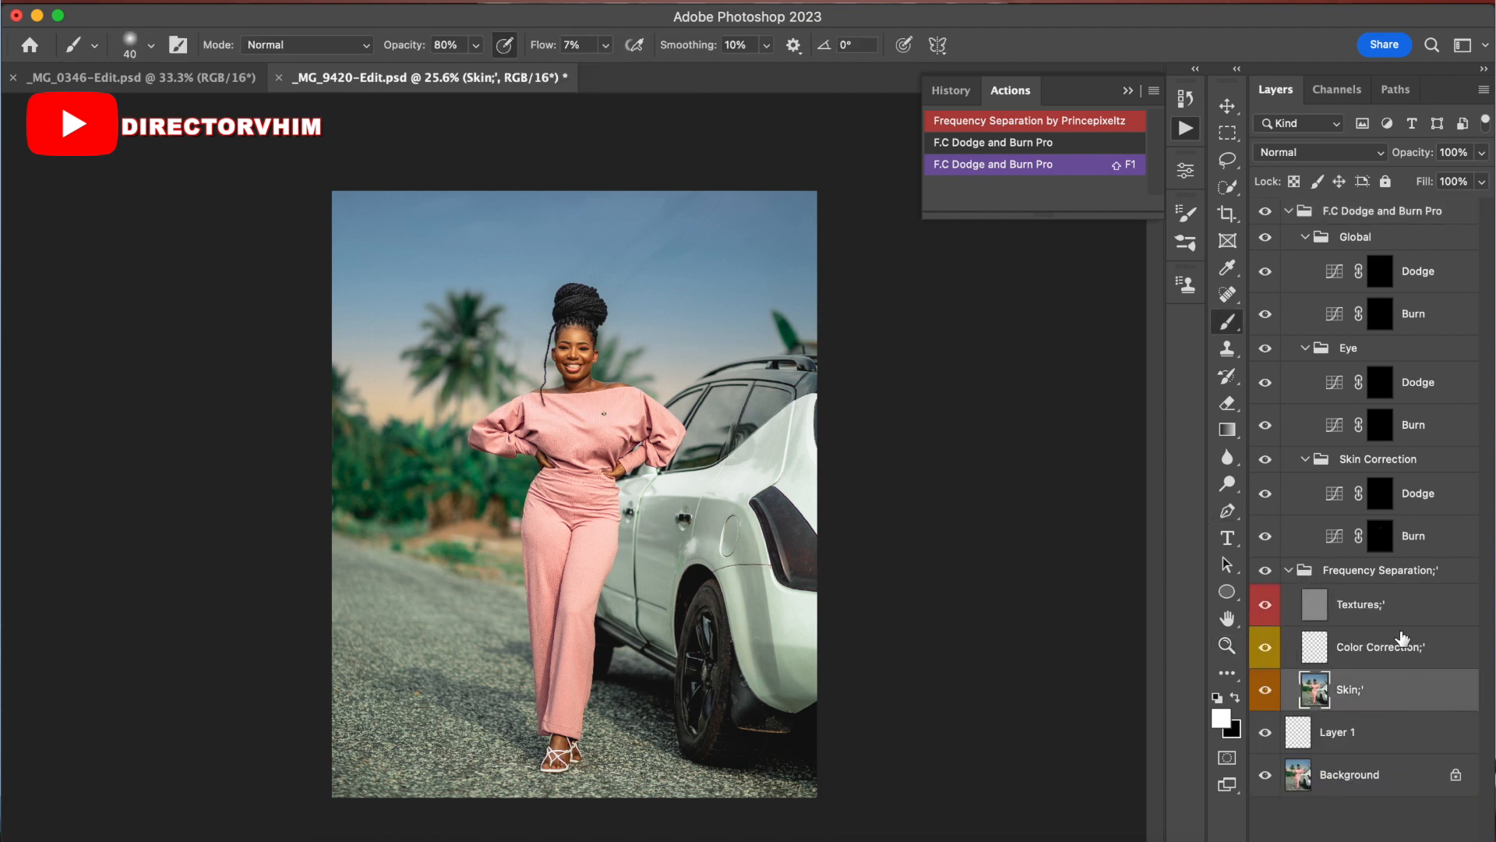
{"action": "right_click", "coordinate": [1230, 334]}
{"action": "left_click", "coordinate": [1298, 380]}
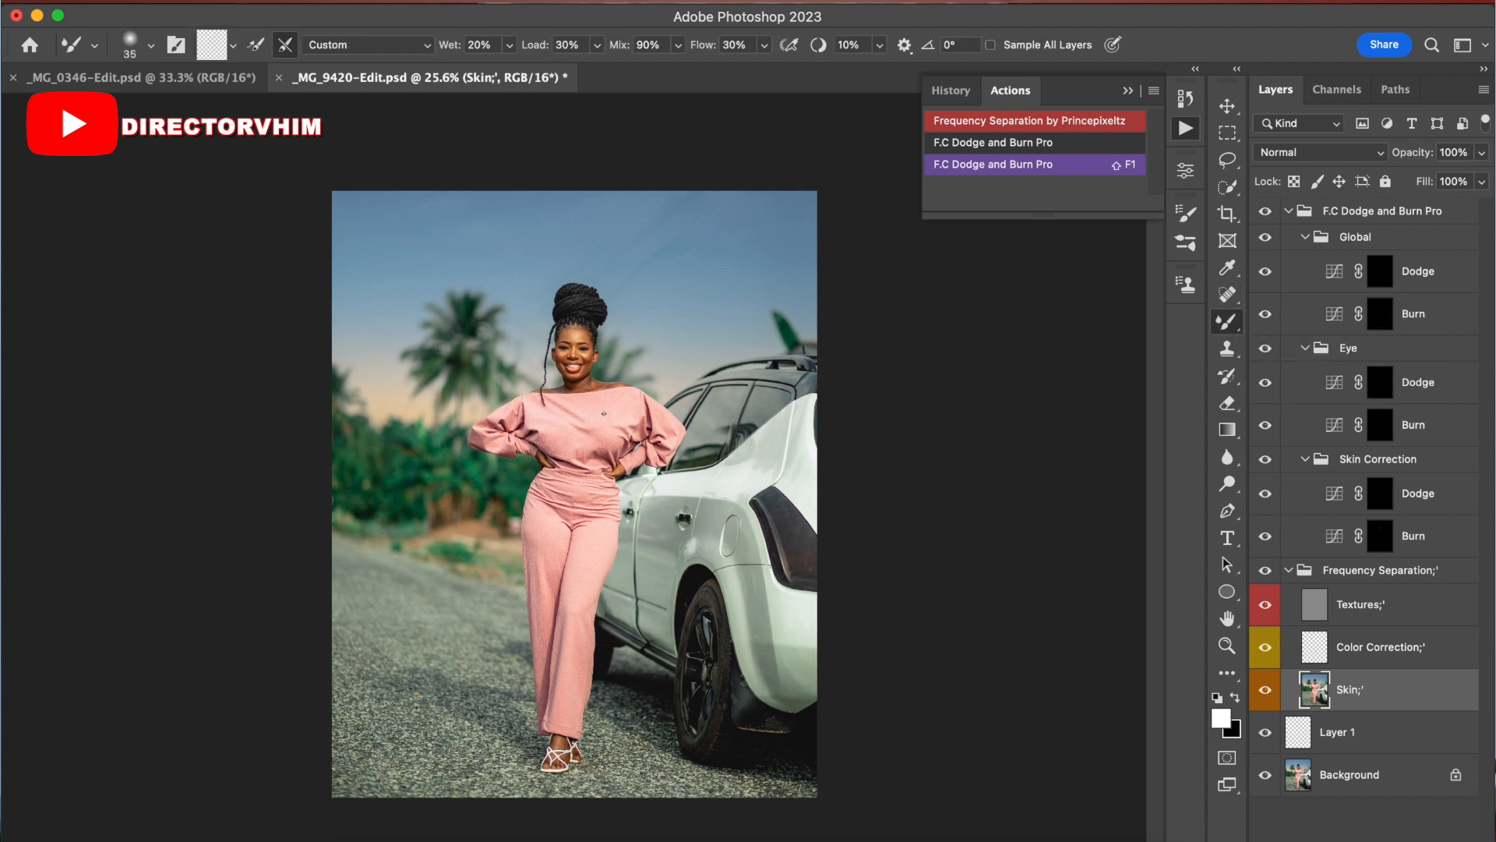
{"action": "key", "text": "bracketright"}
{"action": "key", "text": "bracketright"}
{"action": "key", "text": "bracketright"}
{"action": "key", "text": "bracketright"}
{"action": "key", "text": "bracketright"}
{"action": "key", "text": "bracketright"}
{"action": "key", "text": "bracketright"}
{"action": "key", "text": "bracketright"}
{"action": "key", "text": "bracketright"}
{"action": "key", "text": "bracketright"}
{"action": "key", "text": "bracketright"}
Step: Collapse both layer groups, compare the retouched image with only the Background layer shown, and examine it close up and as a whole
{"action": "left_click", "coordinate": [1290, 212]}
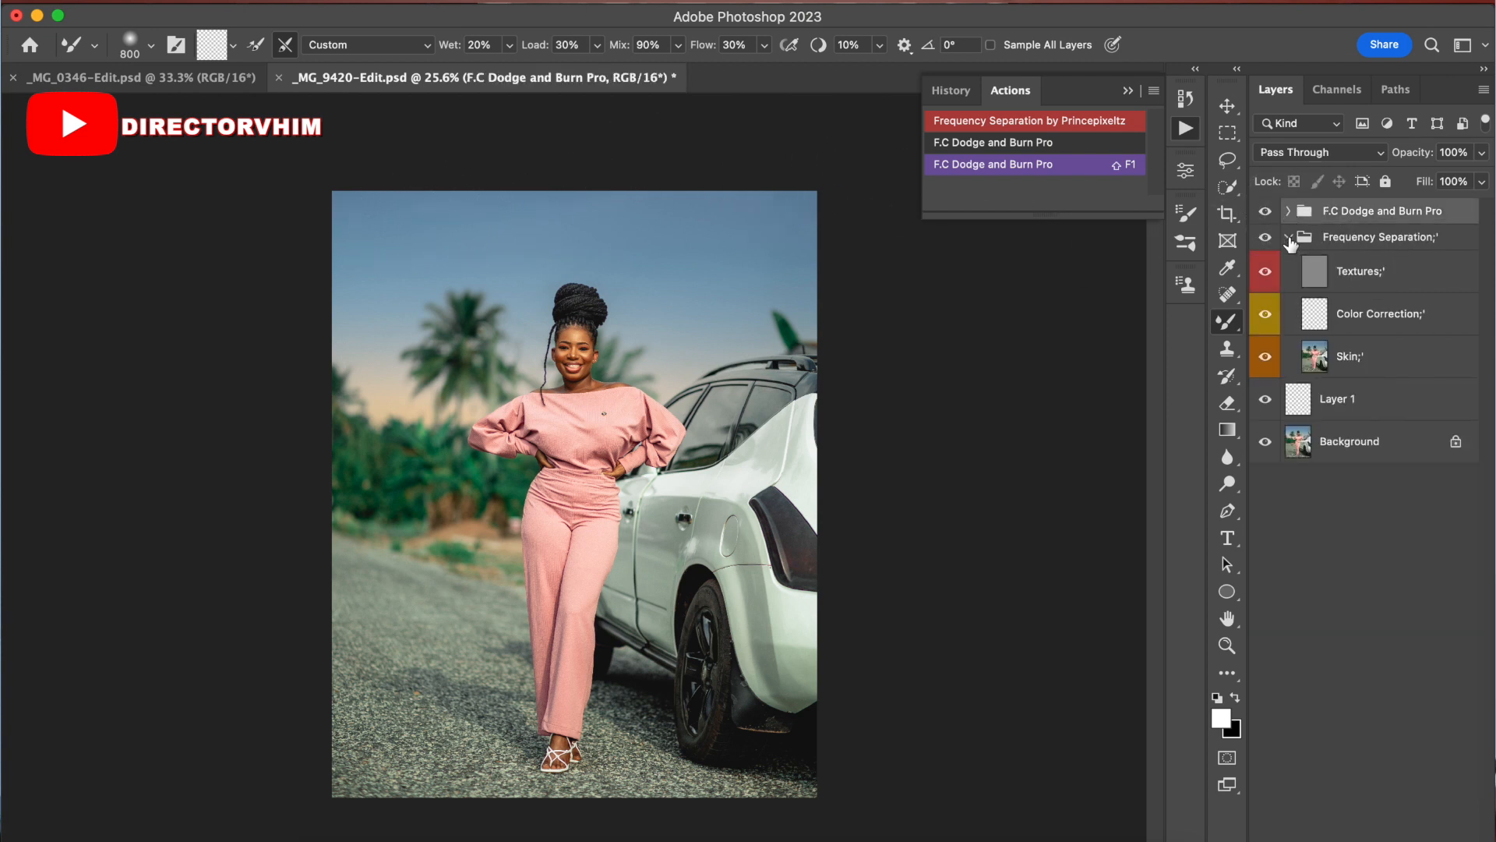
{"action": "left_click", "coordinate": [1288, 237]}
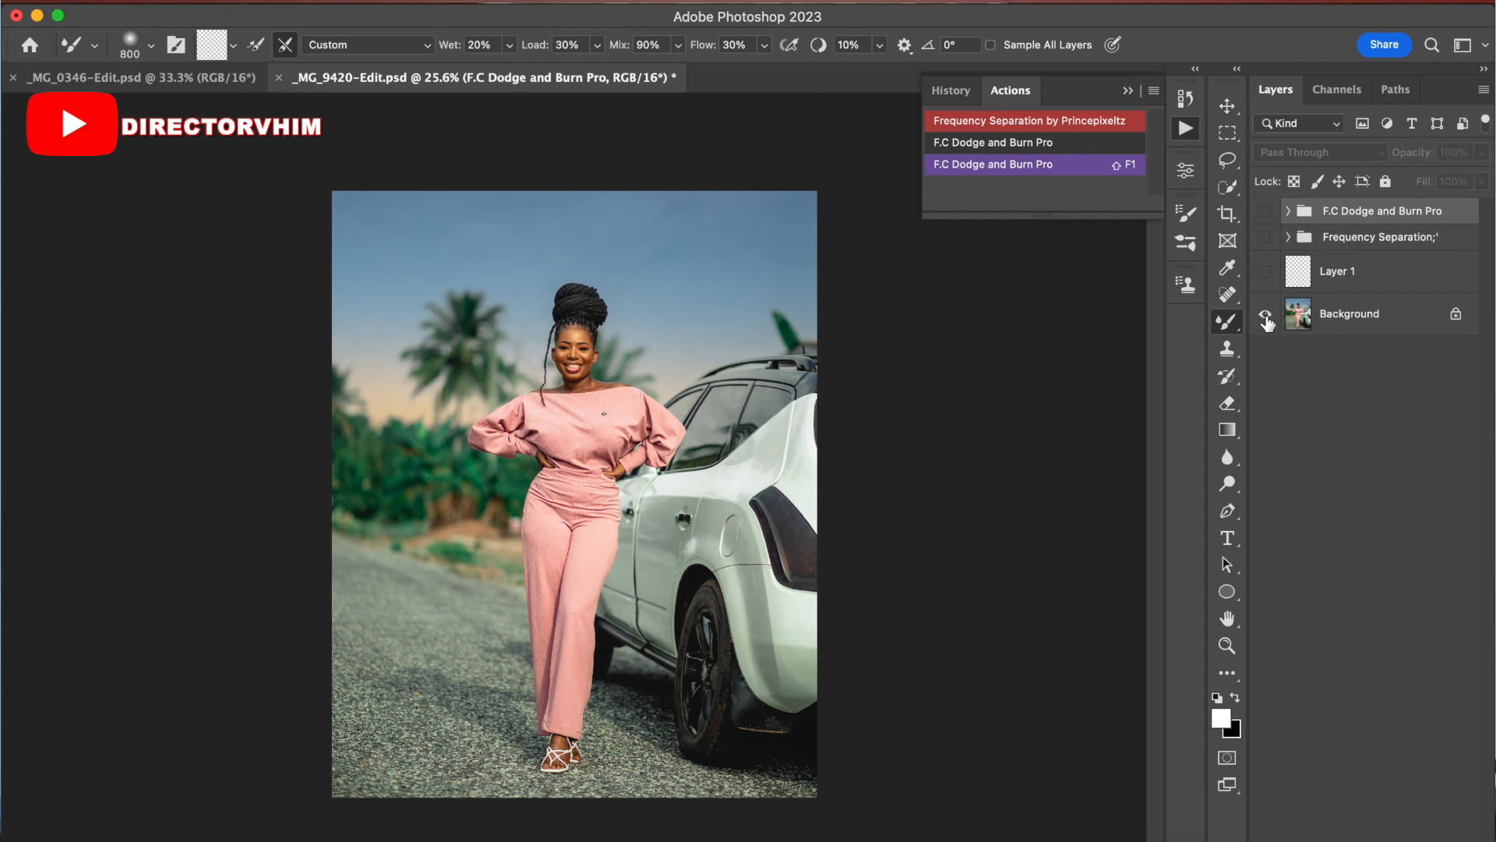
{"action": "left_click", "coordinate": [1265, 316], "text": "alt"}
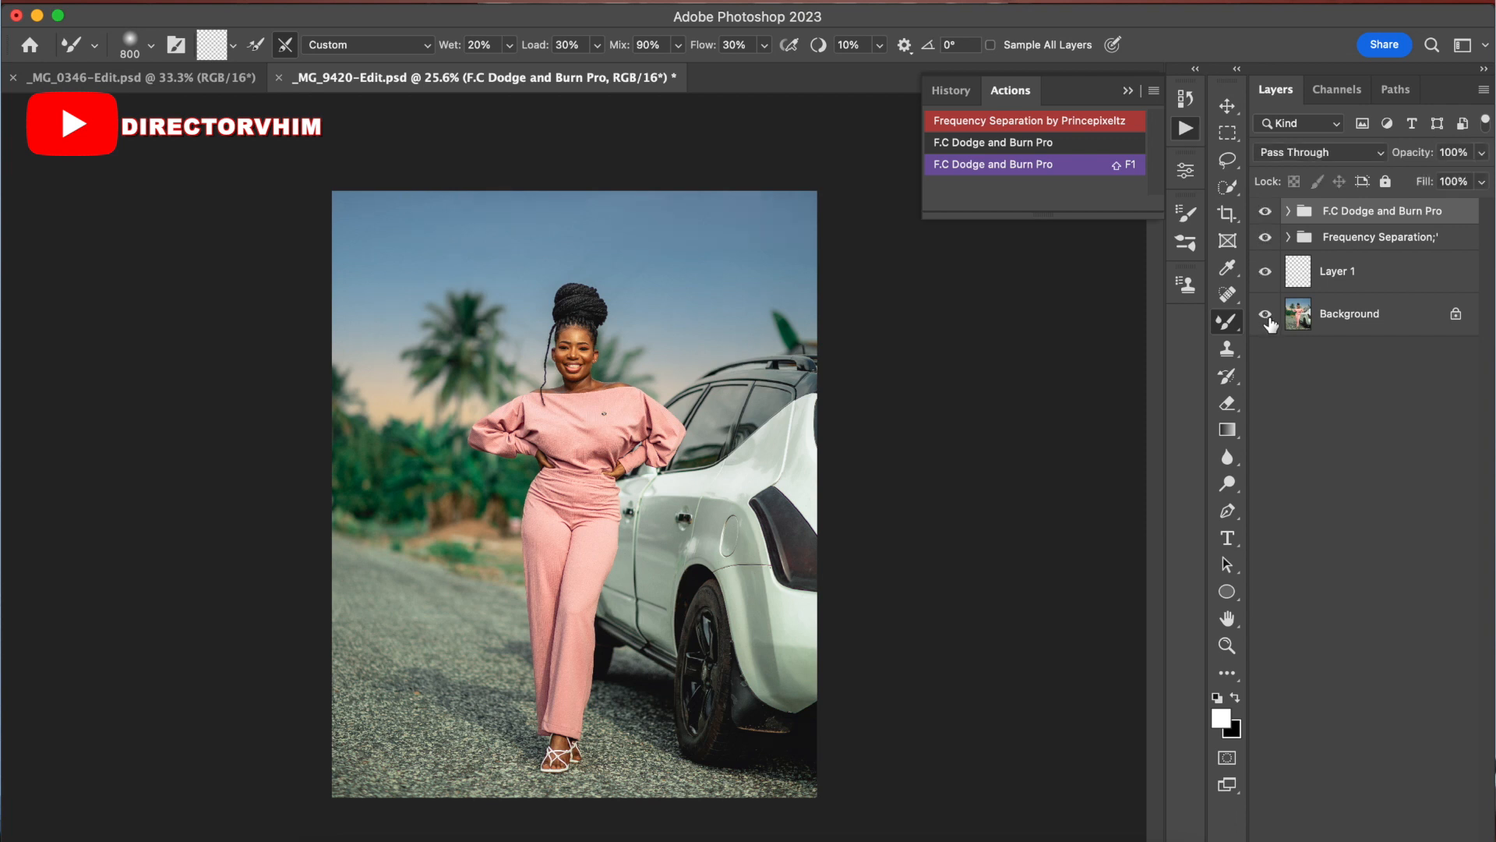
{"action": "left_click", "coordinate": [1266, 316], "text": "alt"}
{"action": "left_click", "coordinate": [1266, 316], "text": "alt"}
{"action": "left_click", "coordinate": [1265, 316], "text": "alt"}
{"action": "left_click", "coordinate": [1267, 316], "text": "alt"}
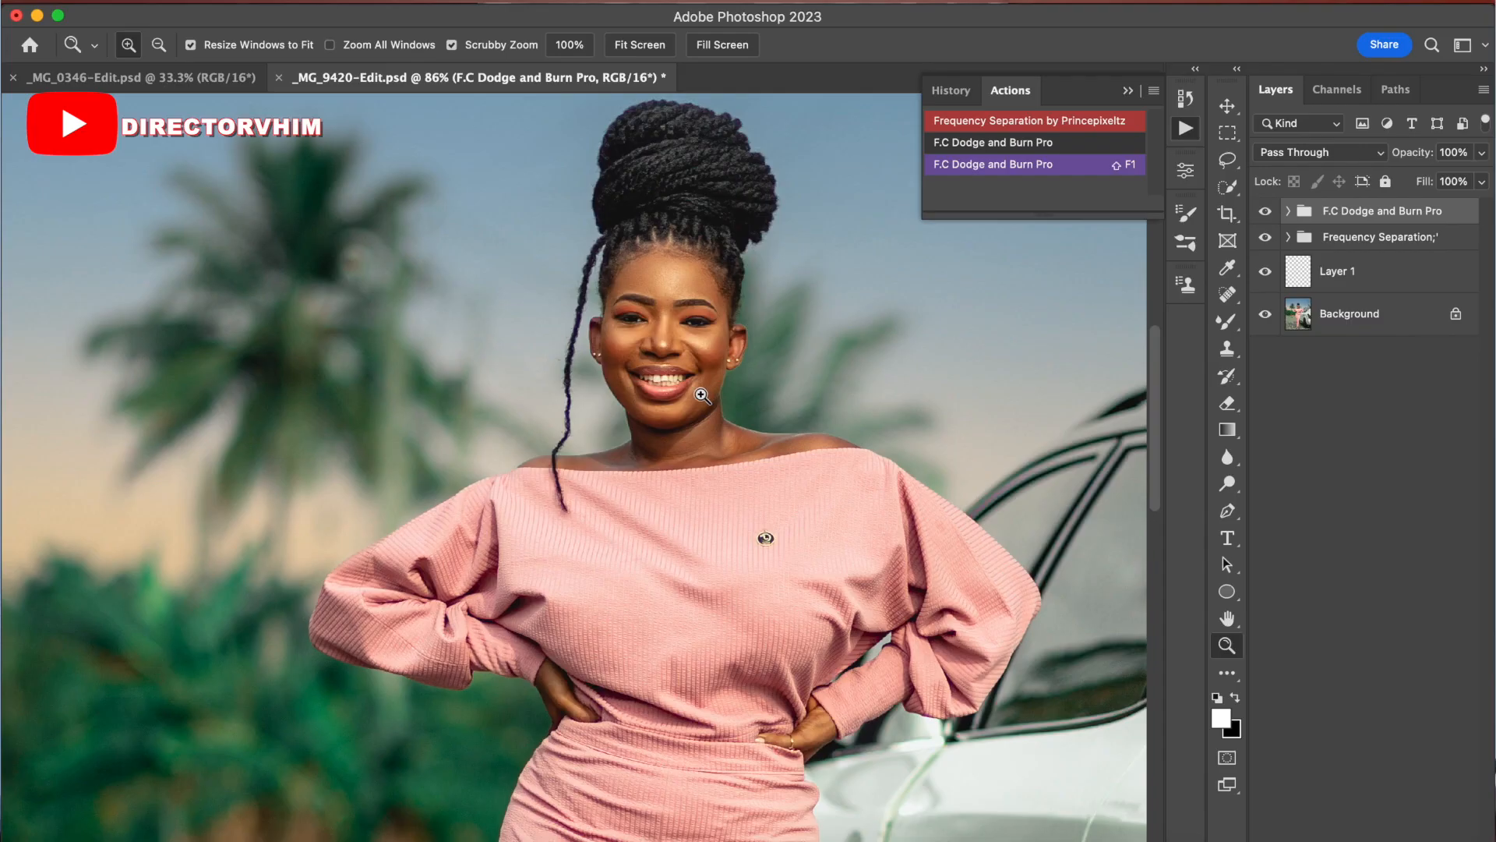
{"action": "scroll", "coordinate": [694, 407], "scroll_direction": "down", "scroll_amount": 5}
{"action": "scroll", "coordinate": [709, 423], "scroll_direction": "down", "scroll_amount": 3}
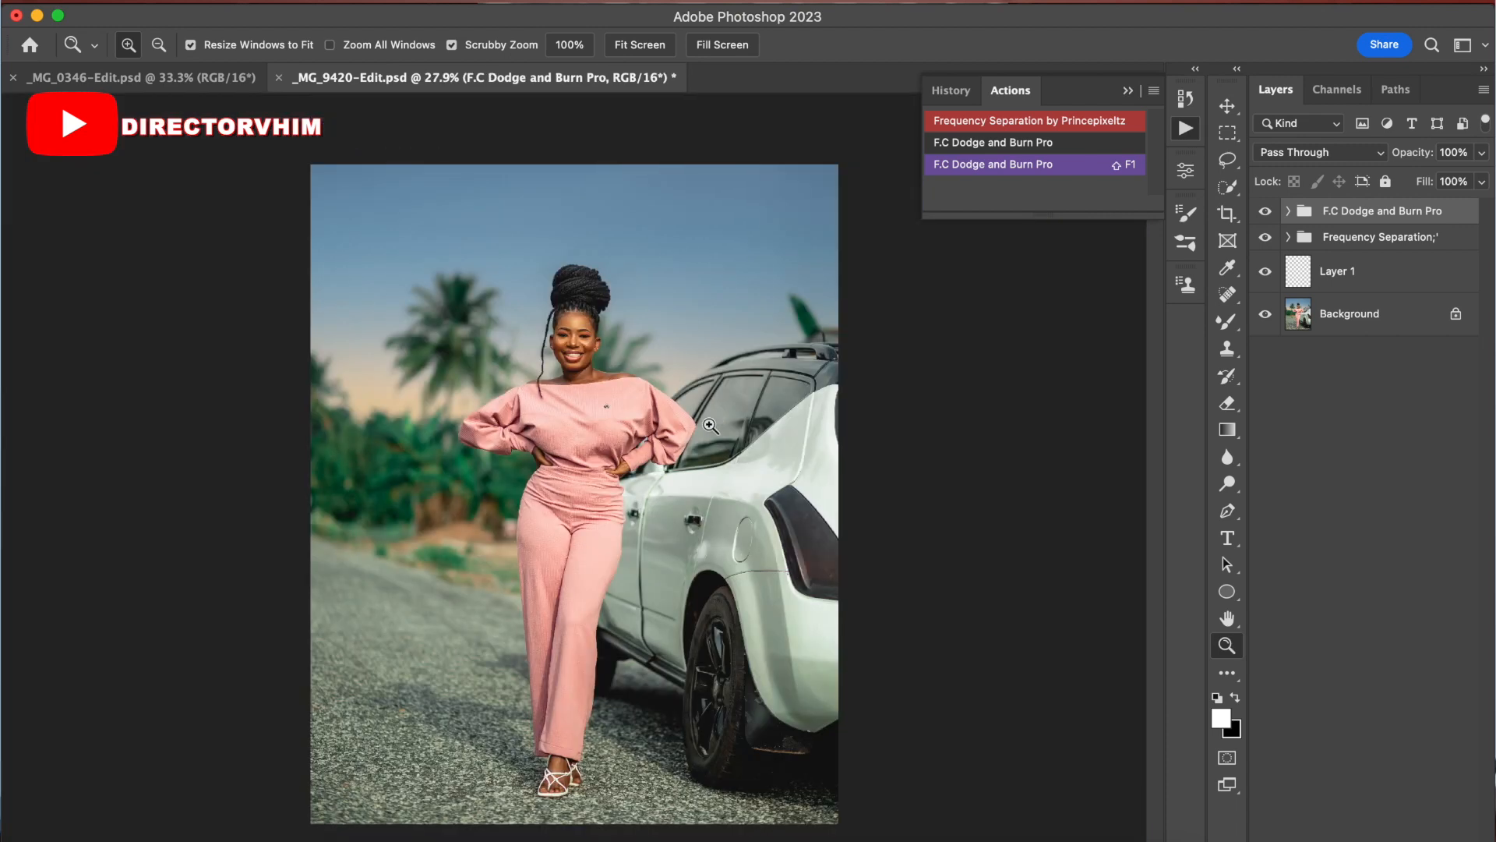
{"action": "scroll", "coordinate": [600, 387], "scroll_direction": "up", "scroll_amount": 3}
{"action": "scroll", "coordinate": [620, 397], "scroll_direction": "down", "scroll_amount": 4}
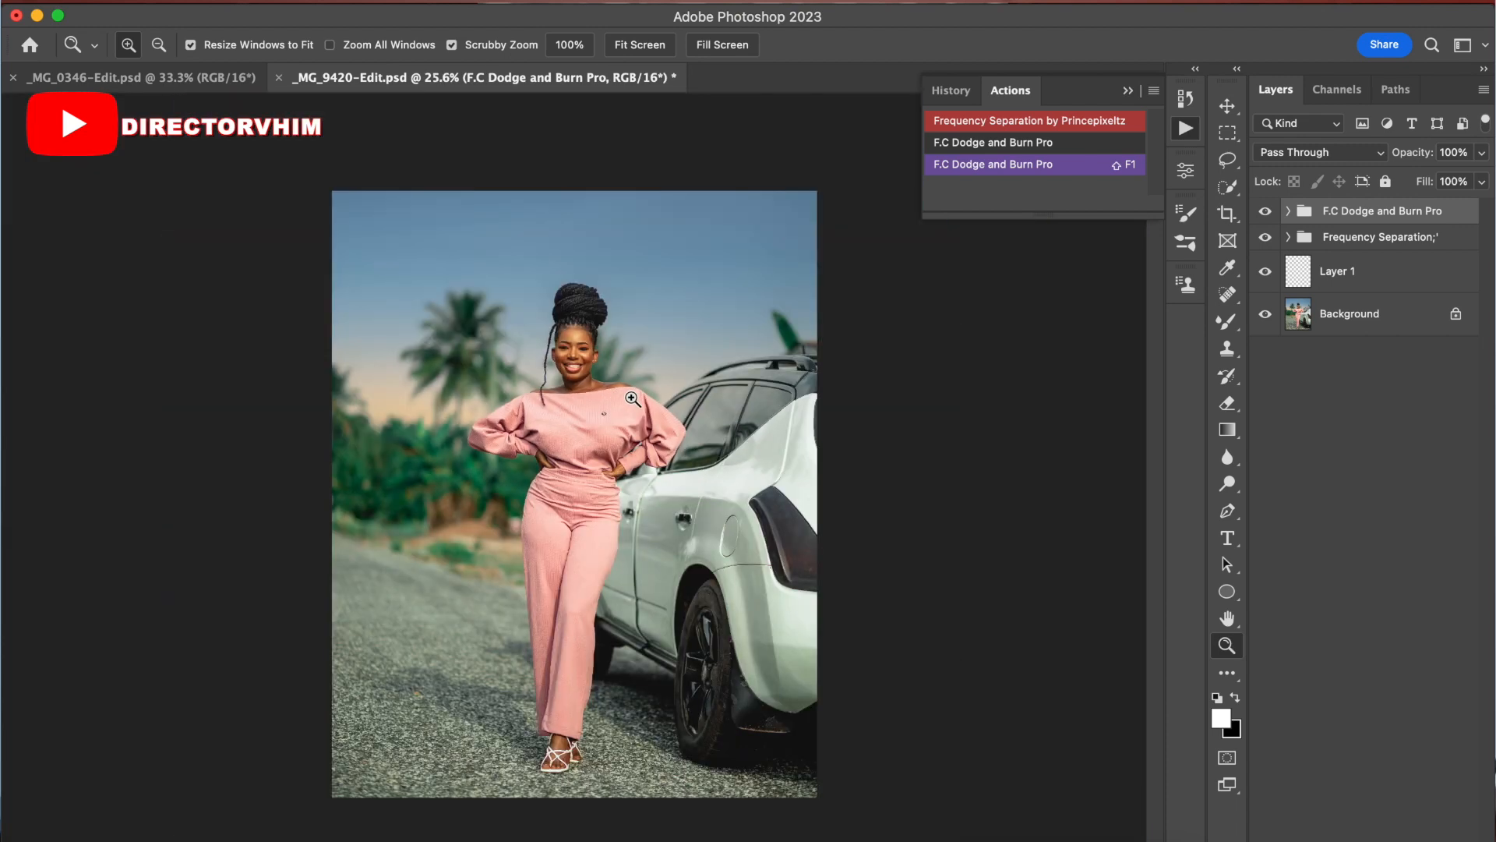
{"action": "scroll", "coordinate": [627, 401], "scroll_direction": "up", "scroll_amount": 3}
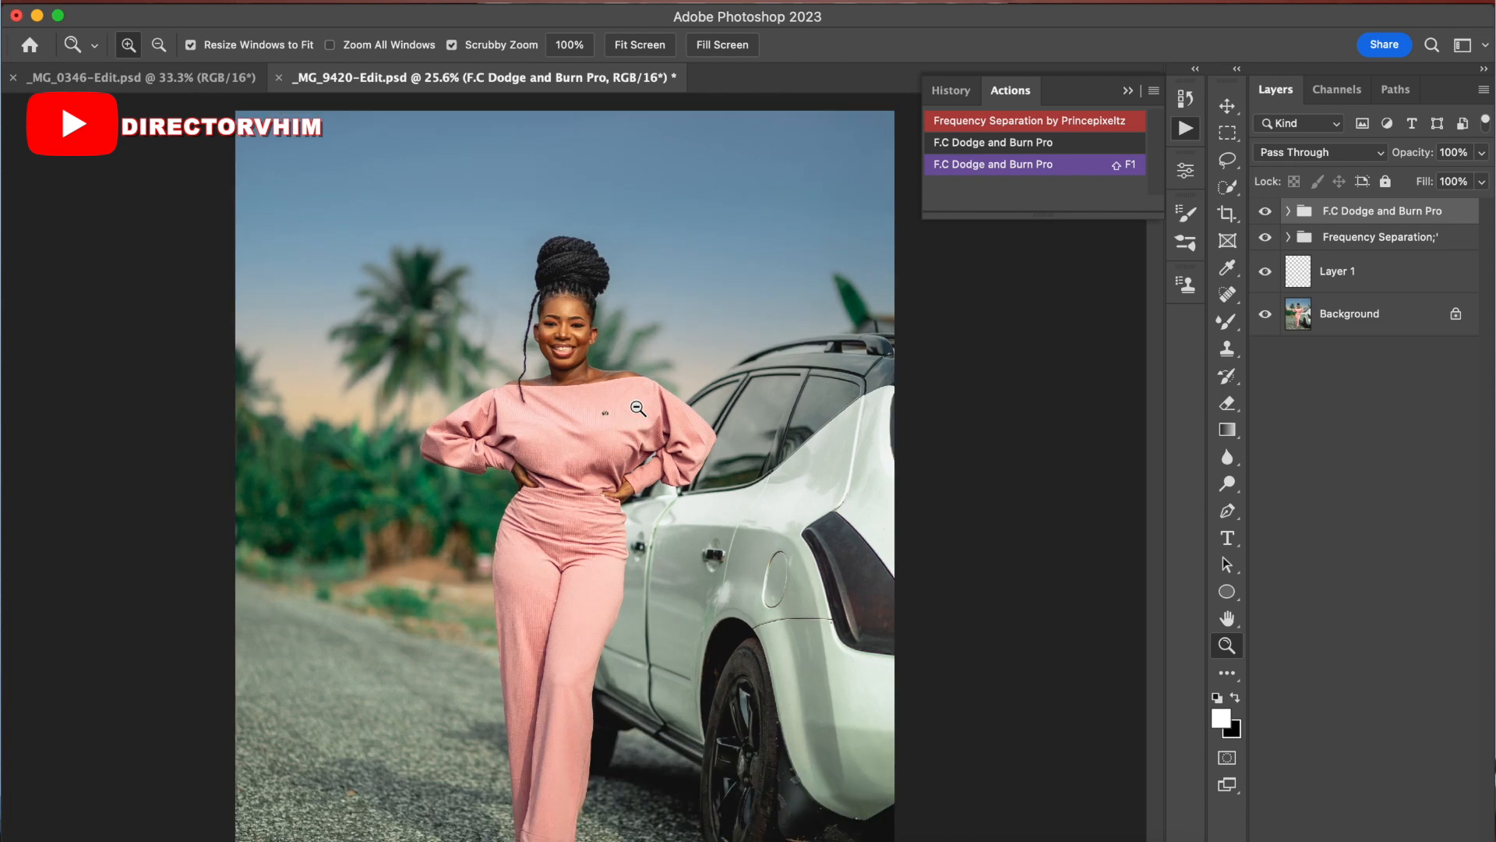
{"action": "scroll", "coordinate": [637, 408], "scroll_direction": "down", "scroll_amount": 2}
{"action": "key", "text": "b"}
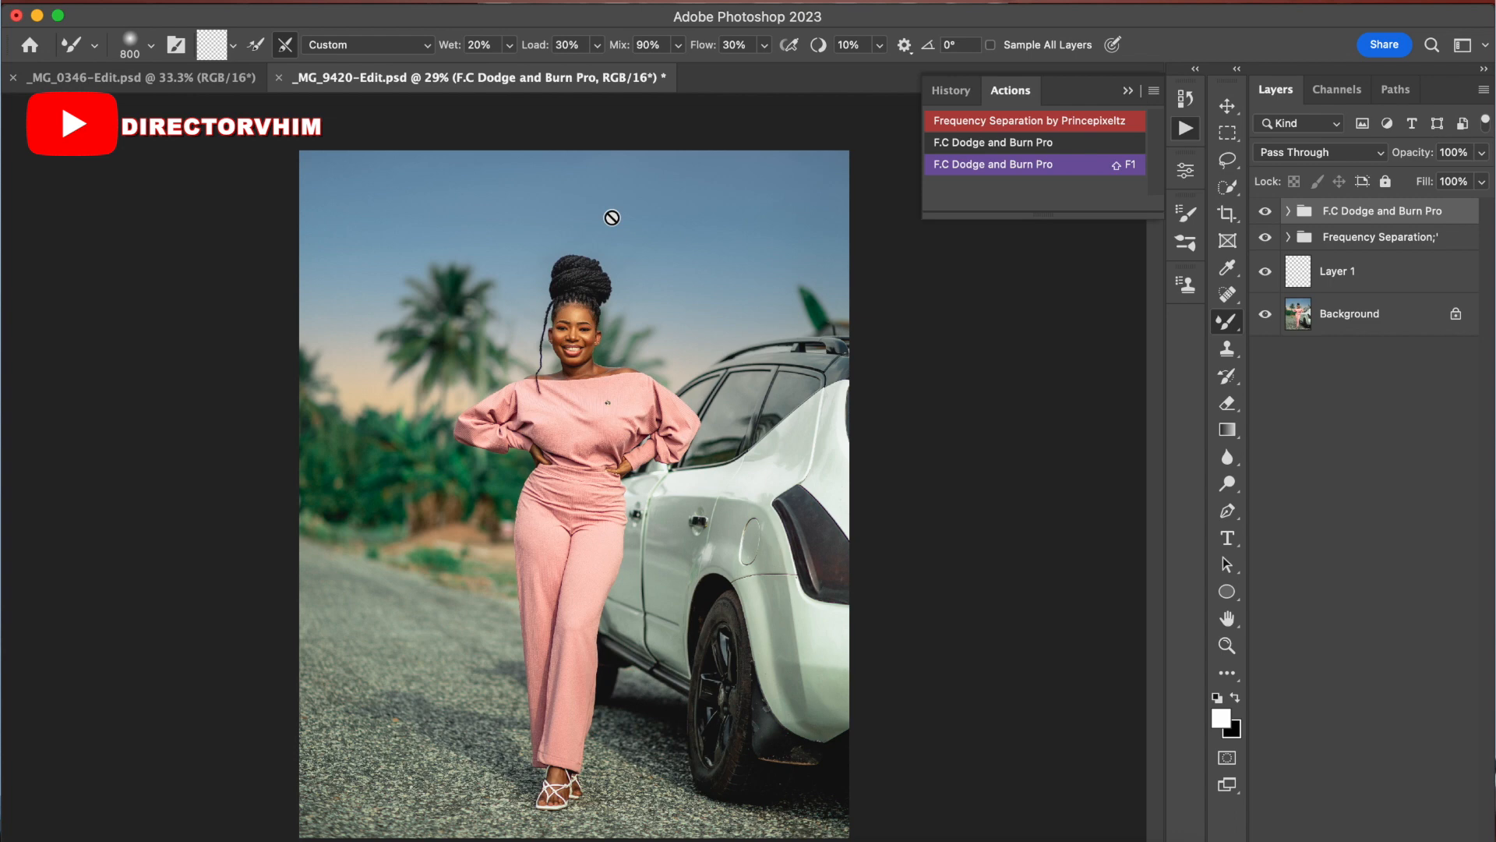
Step: Add a Hue/Saturation adjustment layer above the F.C Dodge and Burn Pro group, with the woman's face in close view
{"action": "key", "text": "z"}
{"action": "left_click_drag", "start_coordinate": [576, 317], "coordinate": [695, 315]}
{"action": "key", "text": "space"}
{"action": "key", "text": "b"}
{"action": "left_click_drag", "start_coordinate": [594, 494], "coordinate": [640, 459]}
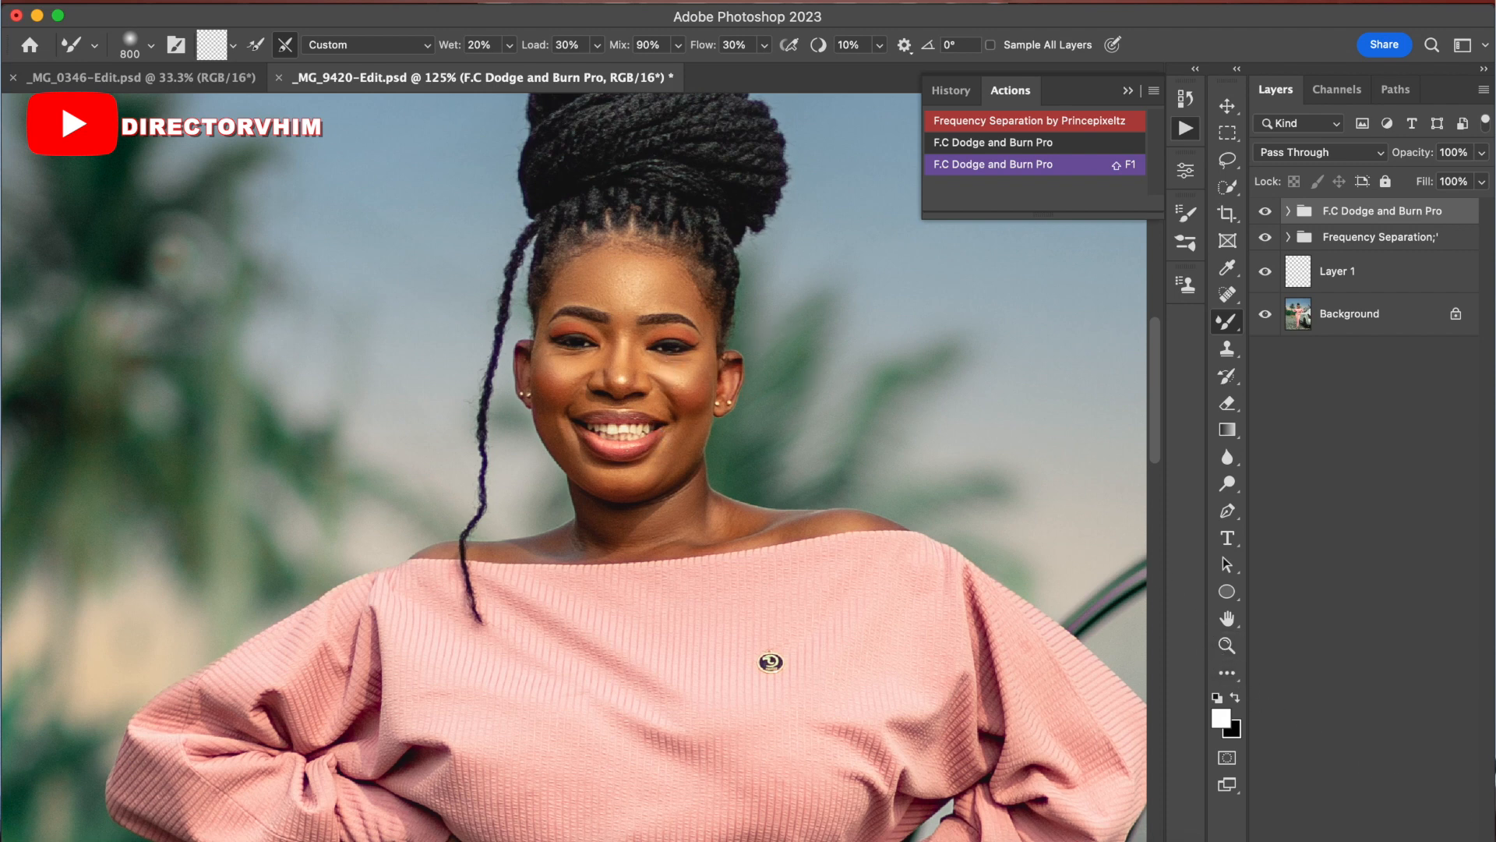
{"action": "key", "text": "space"}
{"action": "left_click_drag", "start_coordinate": [653, 395], "coordinate": [648, 416]}
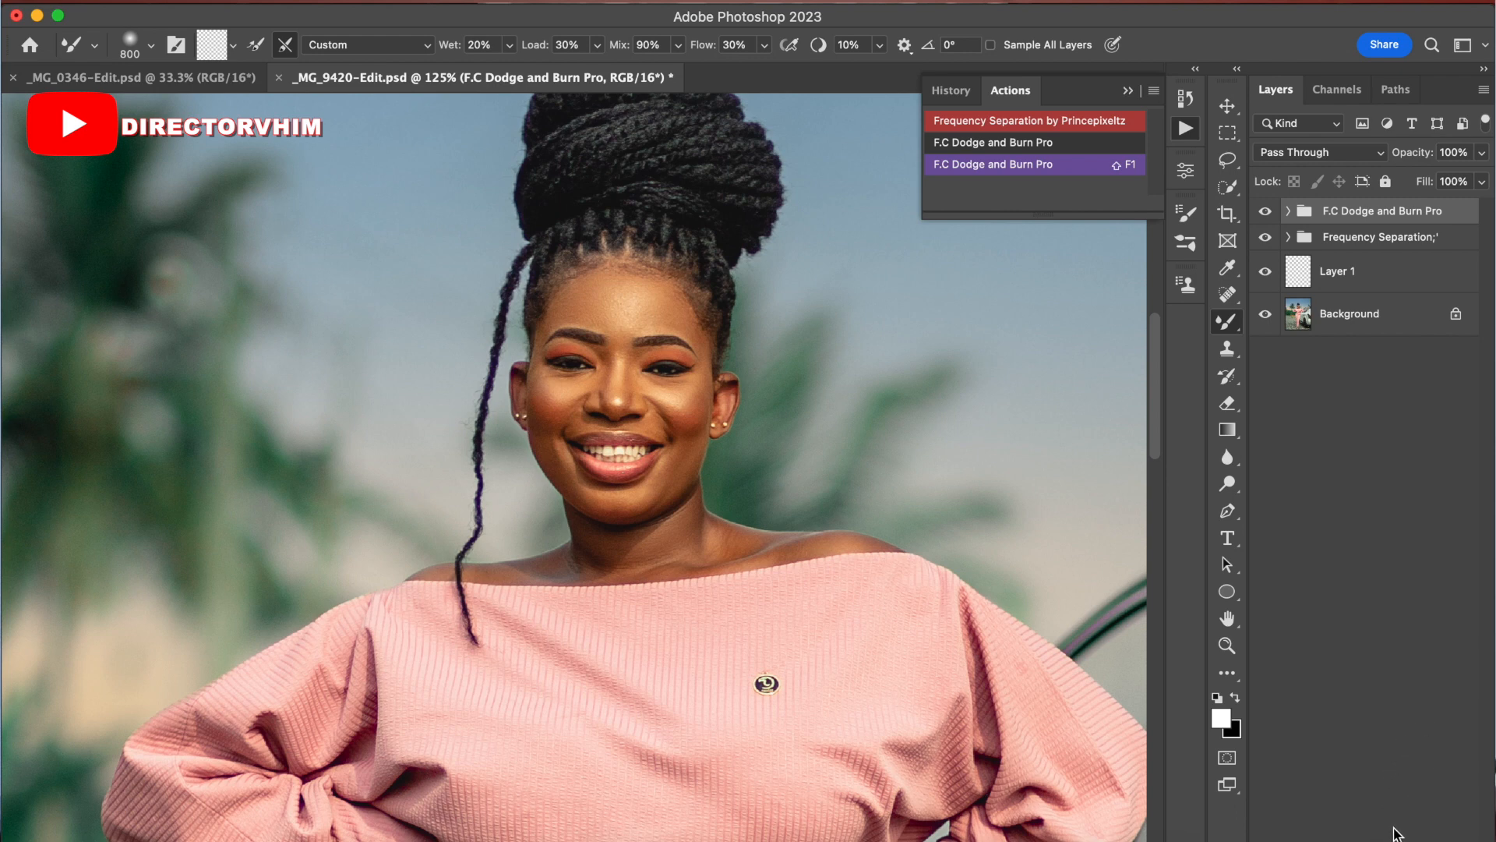
{"action": "left_click", "coordinate": [1357, 840]}
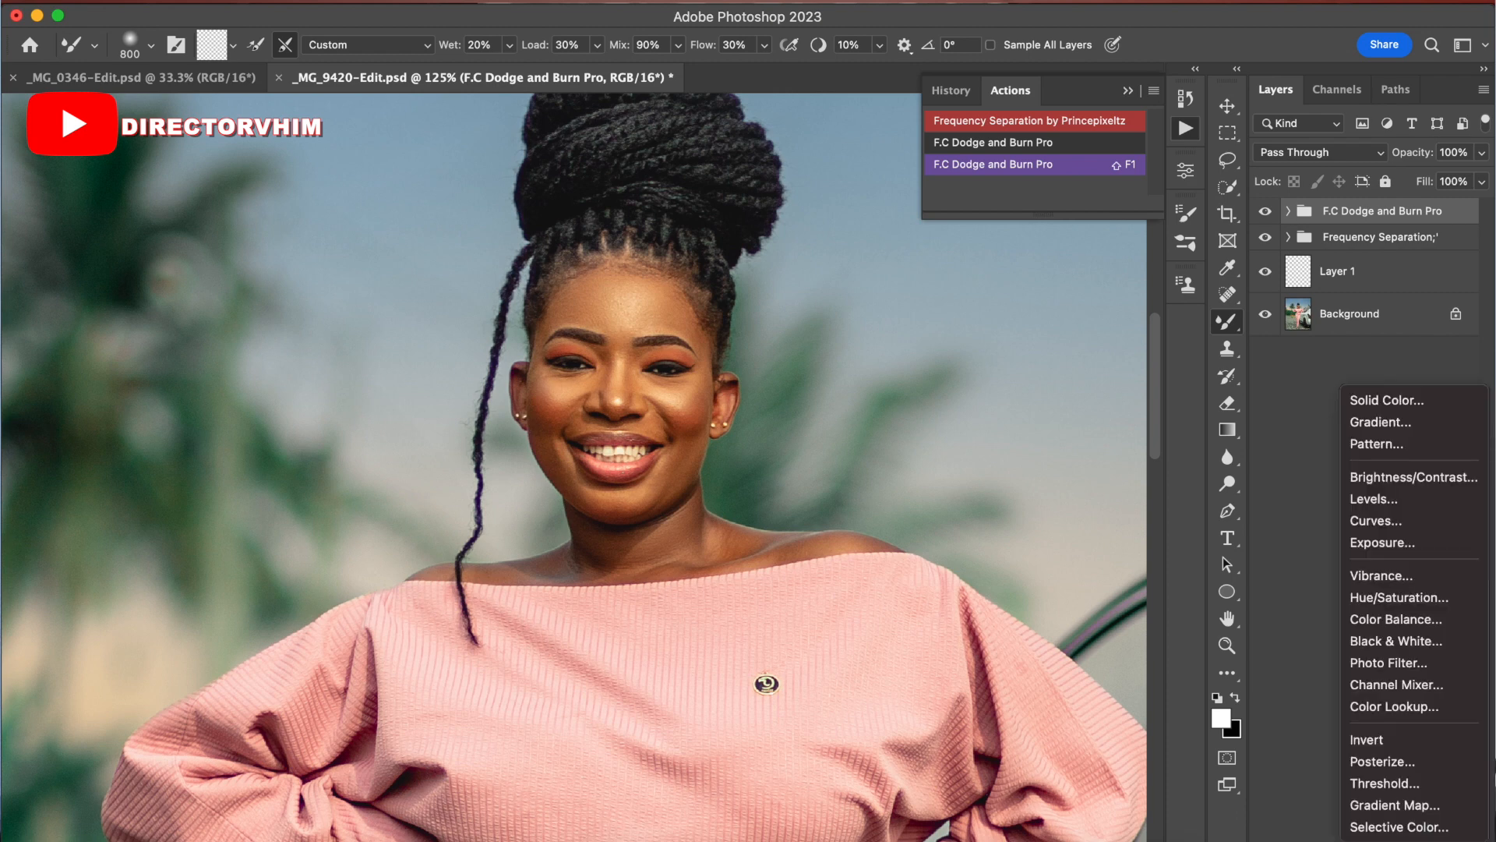
{"action": "left_click", "coordinate": [1383, 597]}
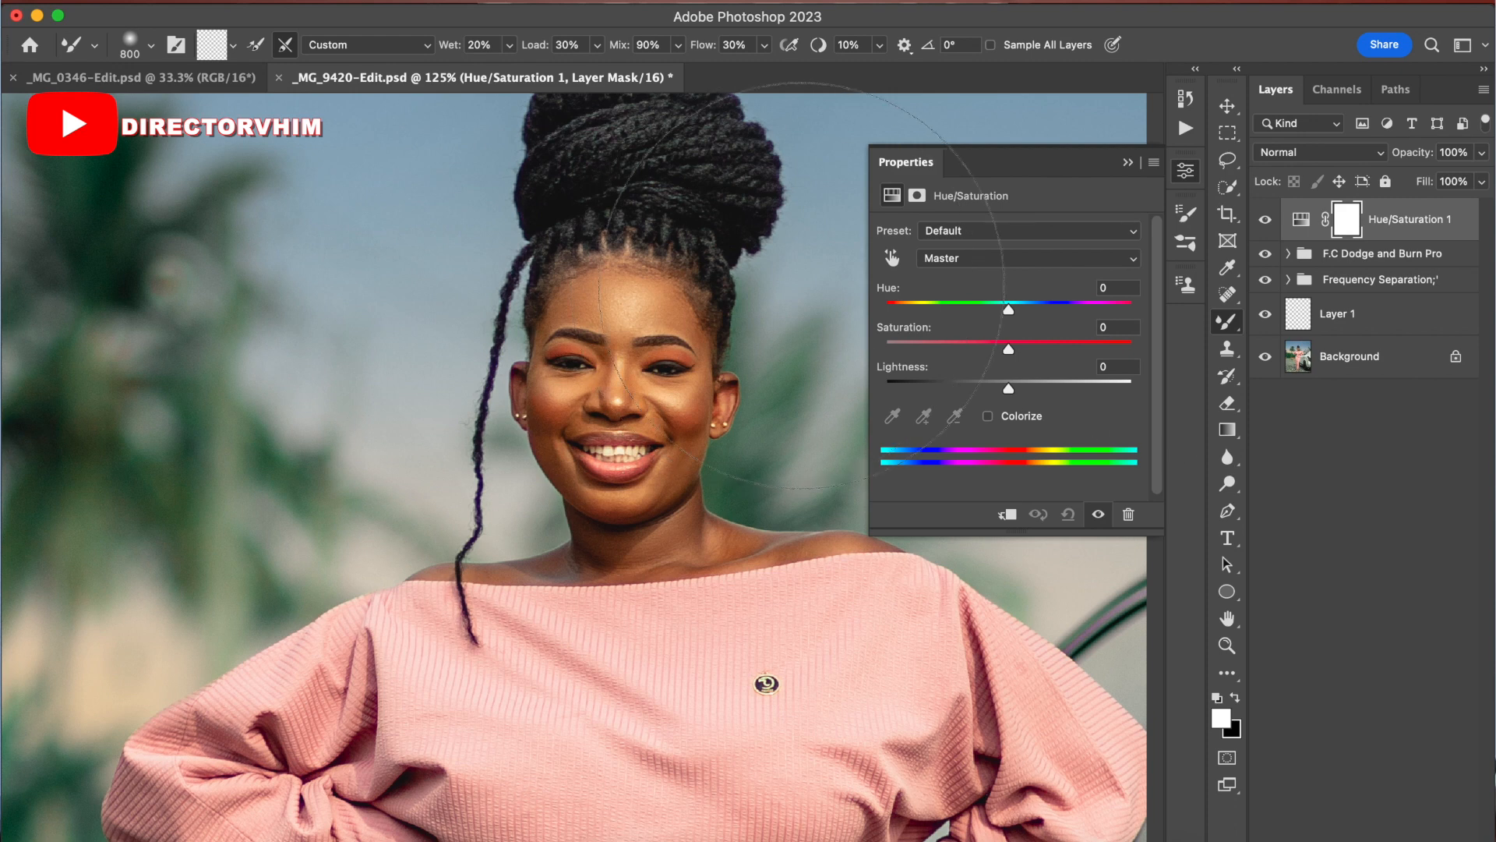
Step: Lower the saturation of the Reds and the Yellows in the Hue/Saturation adjustment
{"action": "left_click", "coordinate": [998, 259]}
{"action": "left_click", "coordinate": [988, 278]}
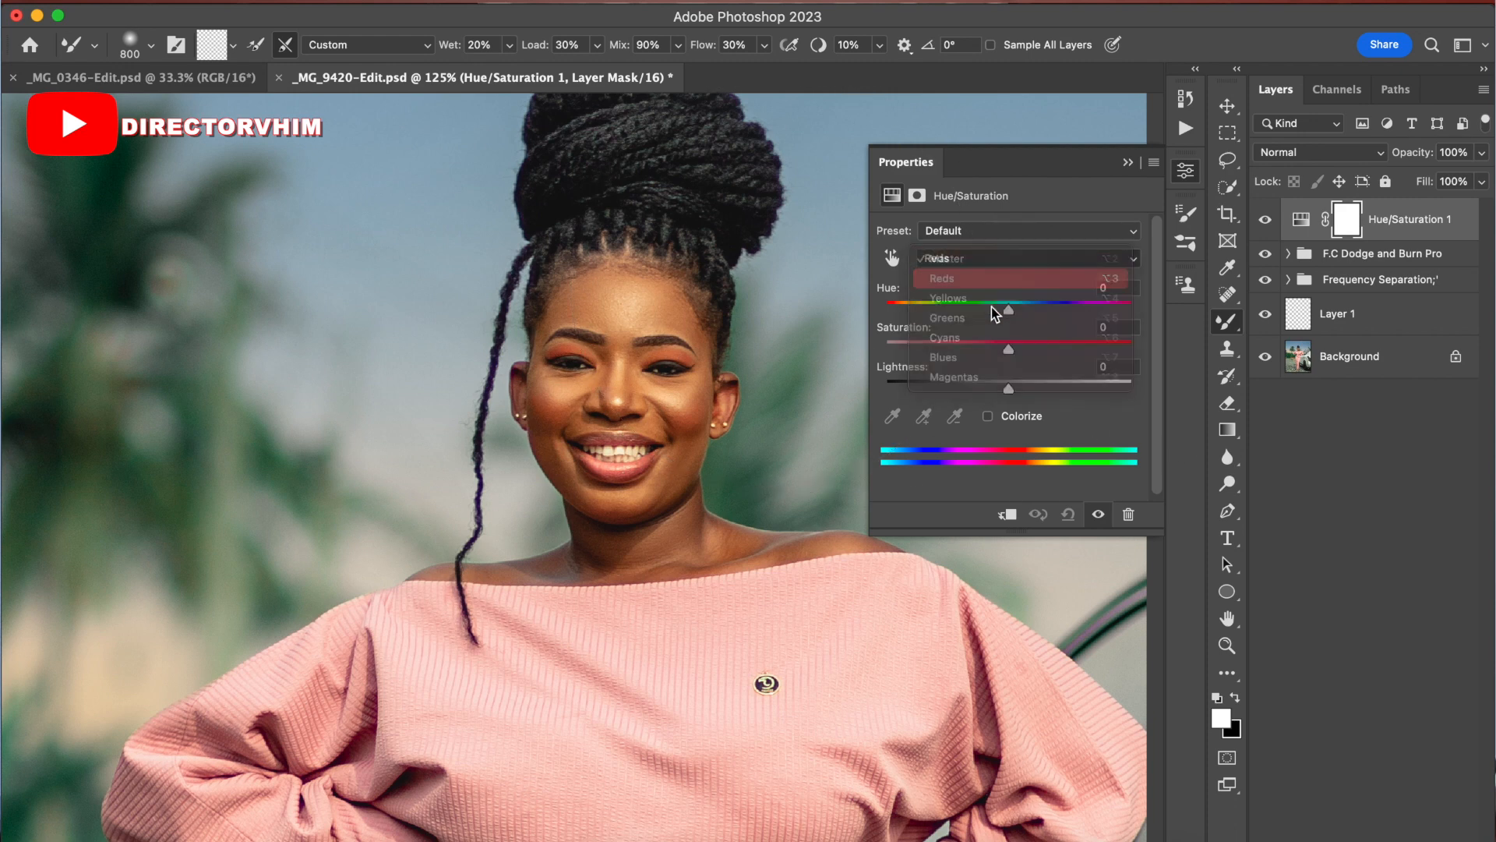
{"action": "left_click", "coordinate": [986, 259]}
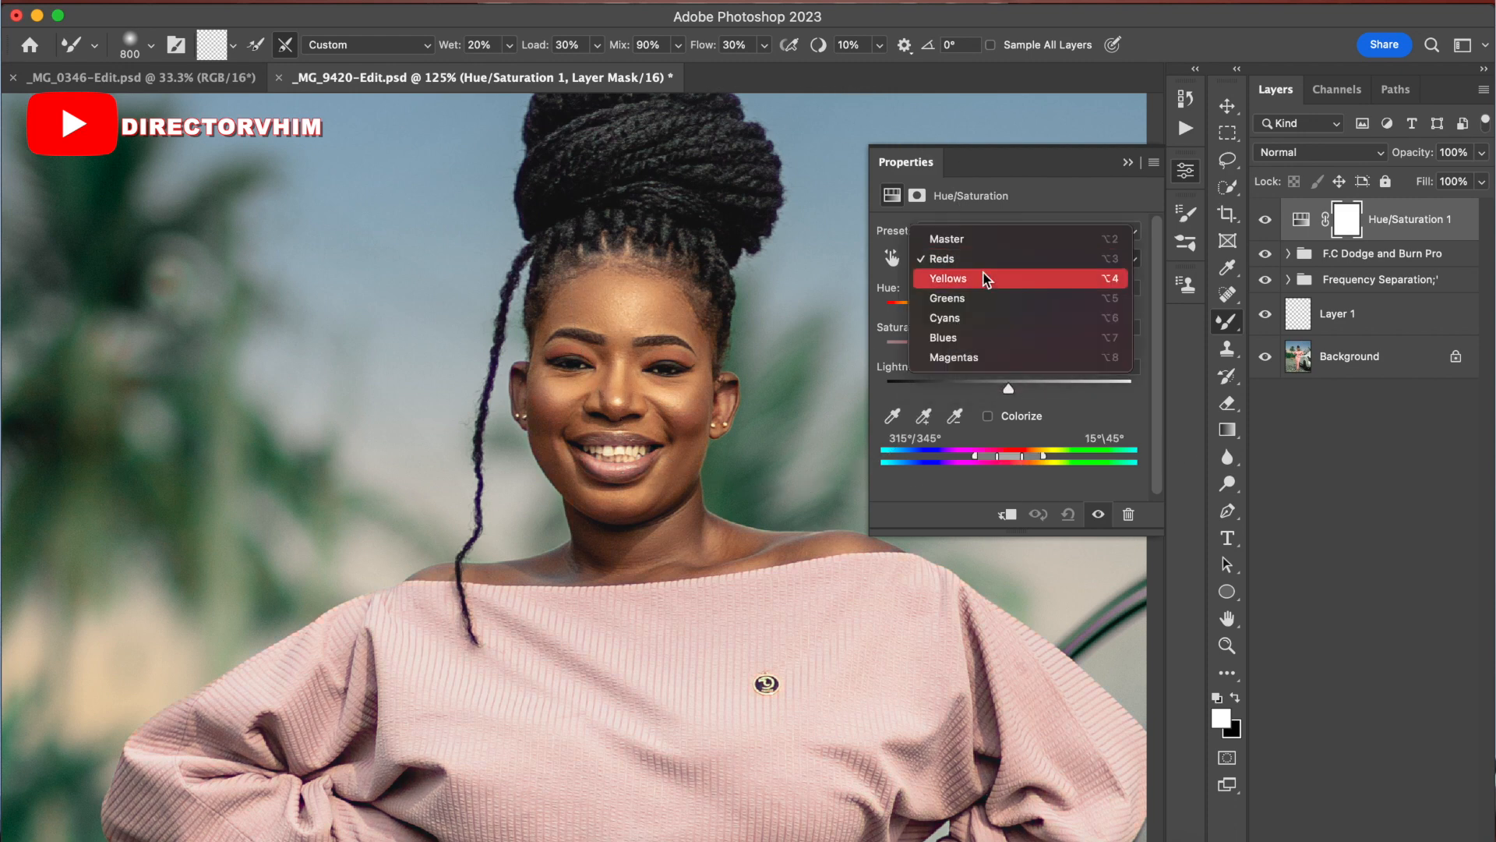
{"action": "left_click", "coordinate": [969, 279]}
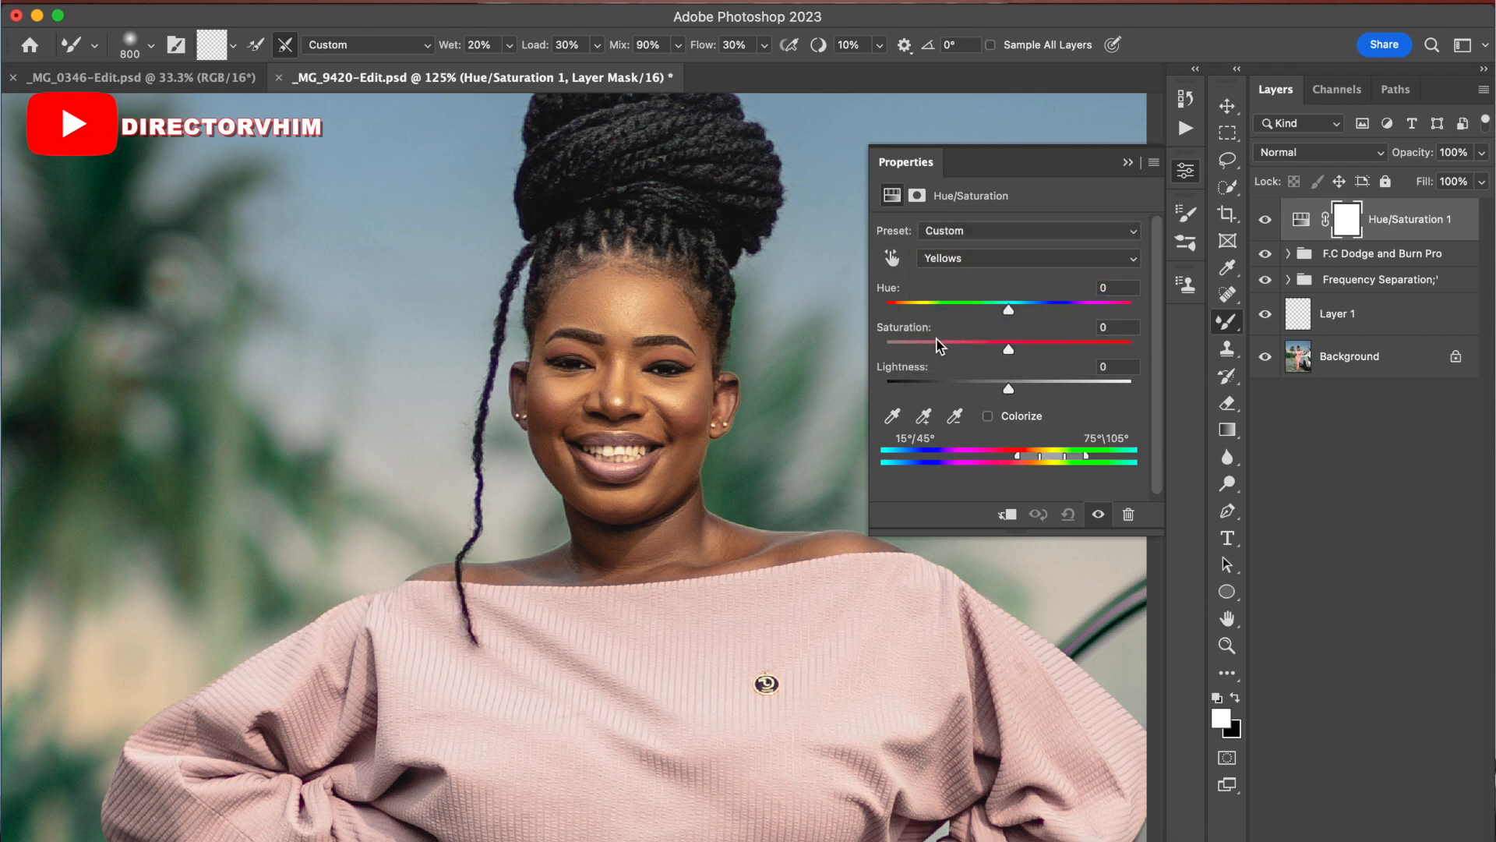
Step: Set the Hue/Saturation adjustment's saturation to -62 for Cyans, -61 for Blues and -61 for Magentas
{"action": "left_click", "coordinate": [971, 259]}
{"action": "left_click", "coordinate": [962, 299]}
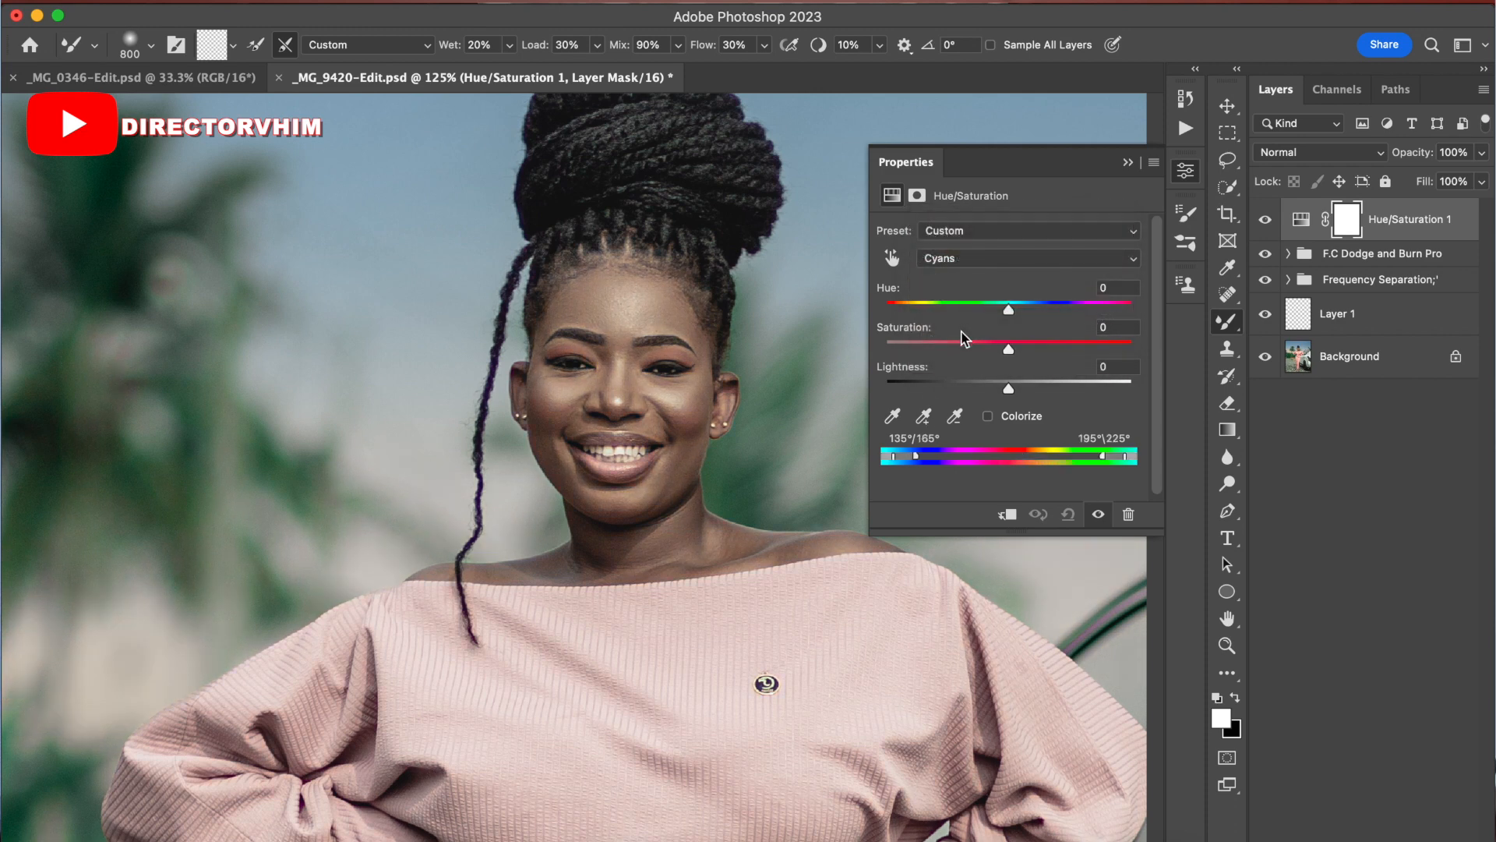
{"action": "left_click", "coordinate": [973, 259]}
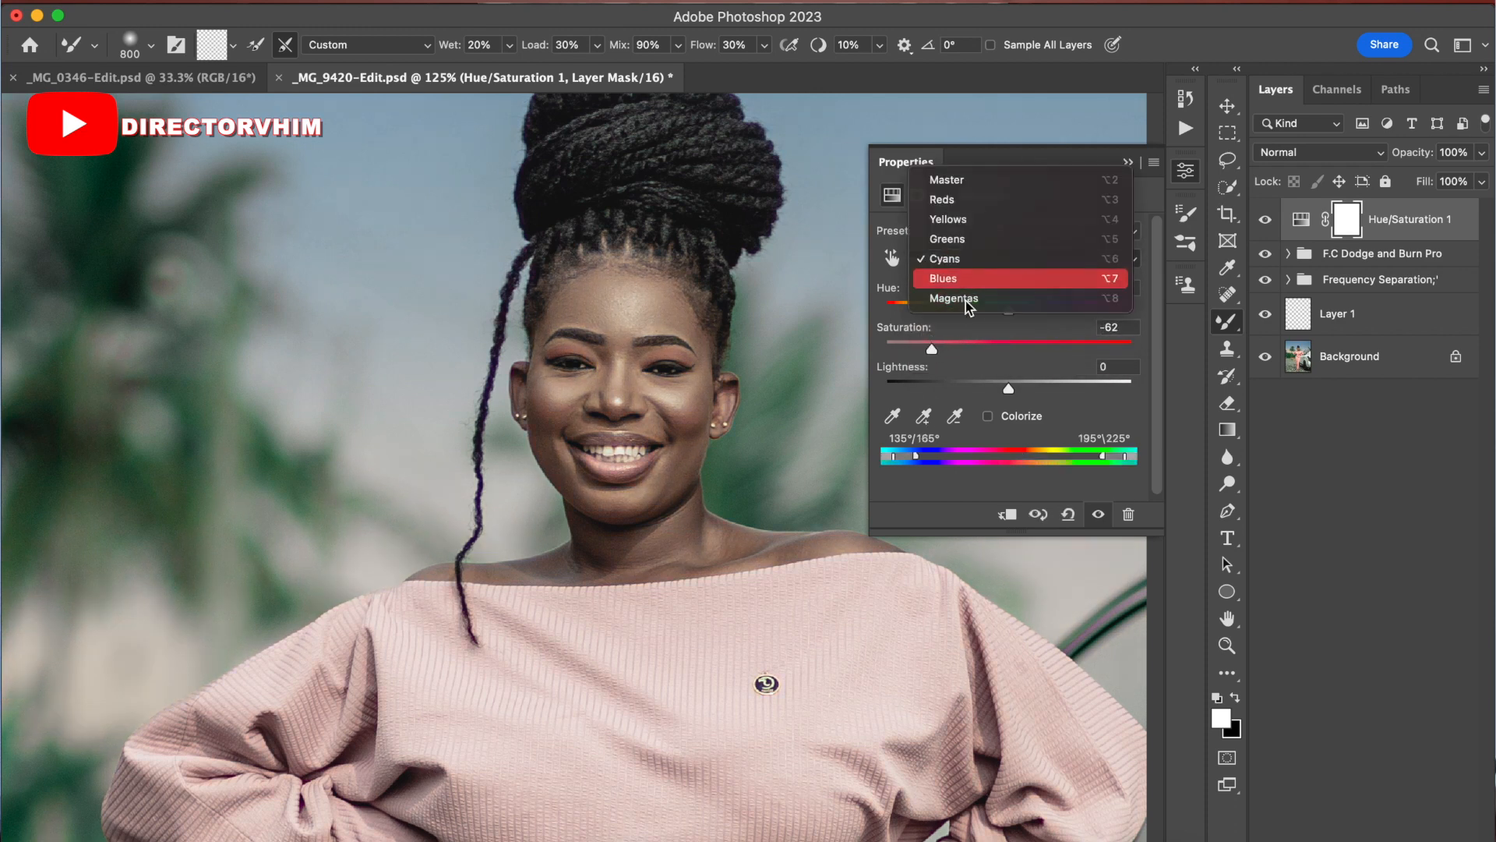
{"action": "left_click", "coordinate": [966, 300]}
{"action": "left_click", "coordinate": [971, 259]}
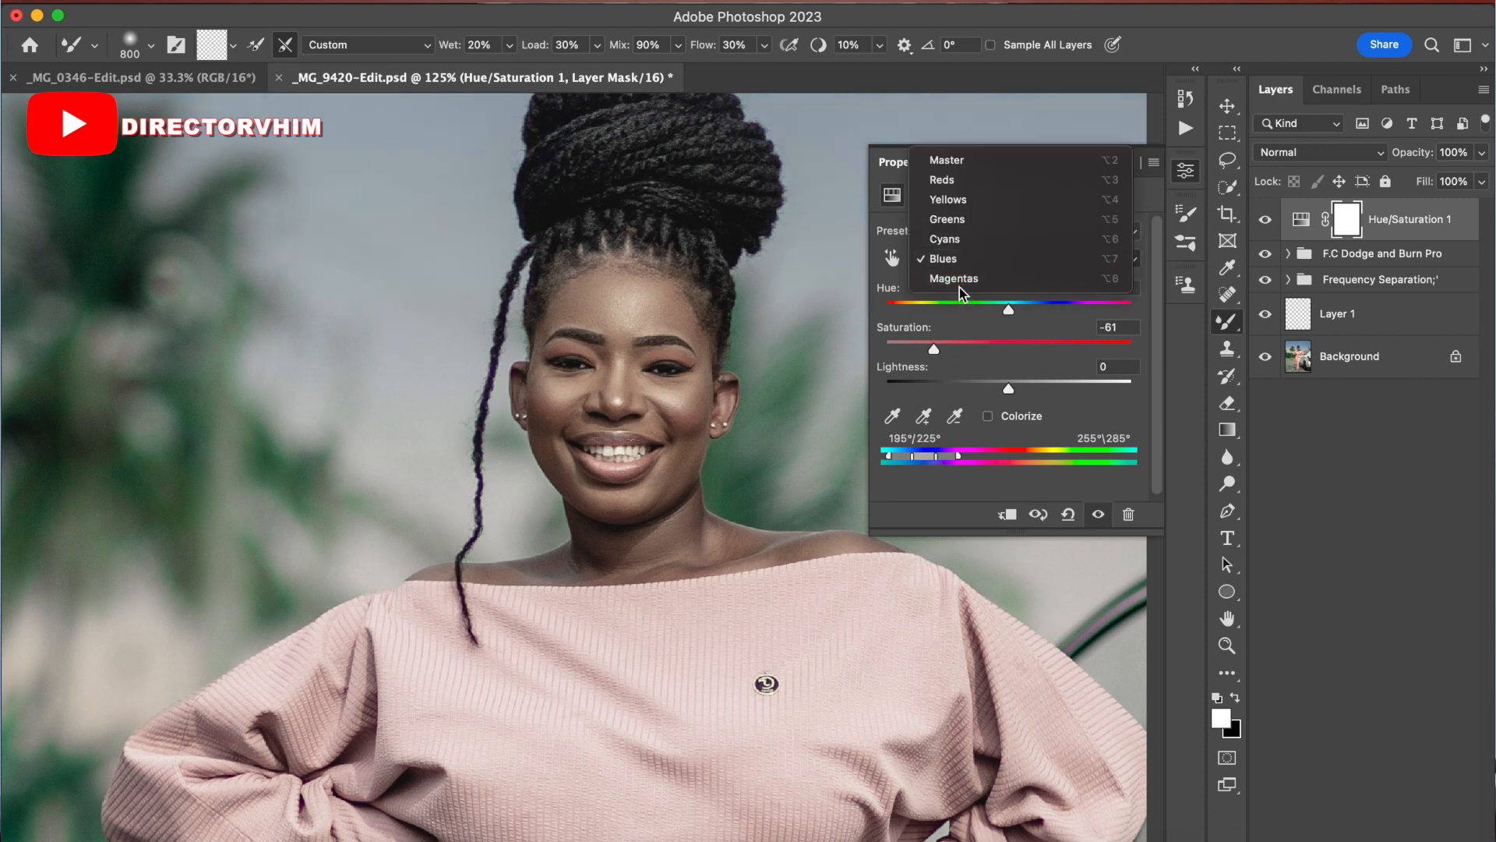
{"action": "left_click", "coordinate": [960, 287]}
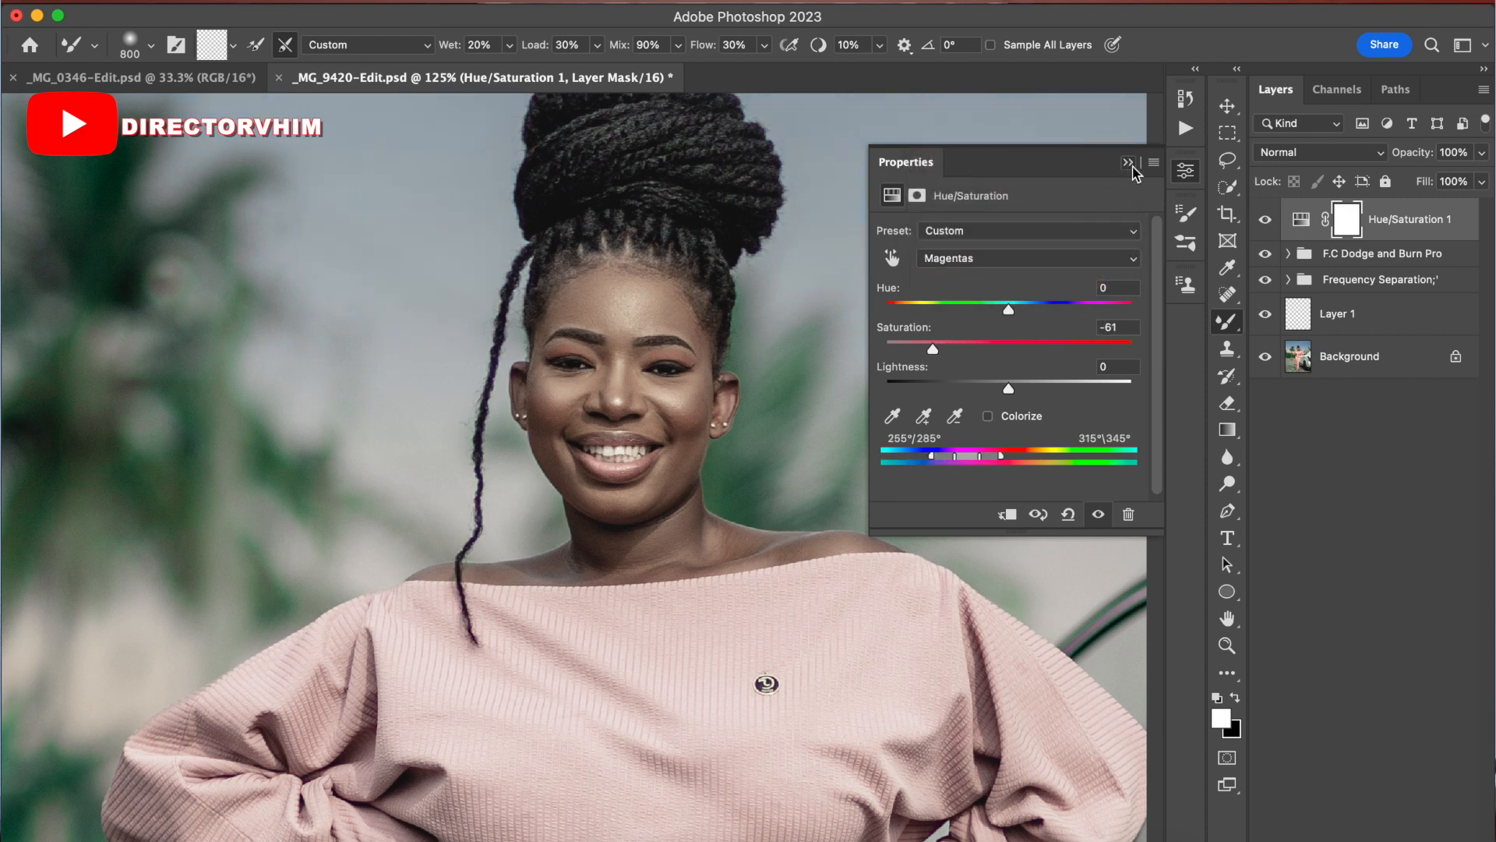
{"action": "left_click", "coordinate": [1128, 162]}
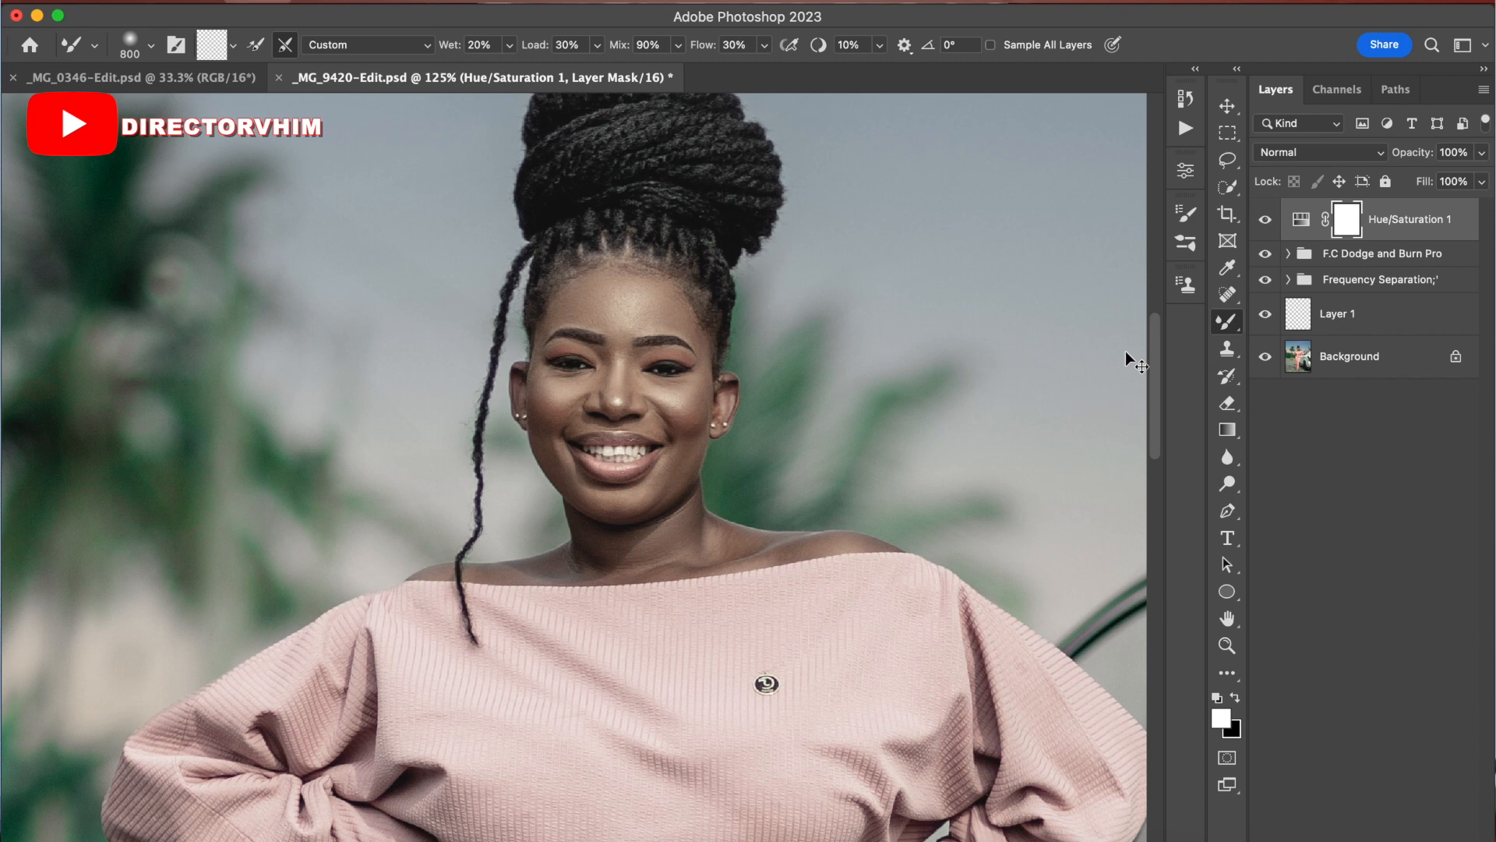
Step: Invert the Hue/Saturation layer's mask to black and switch from the Mixer Brush to the regular Brush tool
{"action": "key", "text": "super+i"}
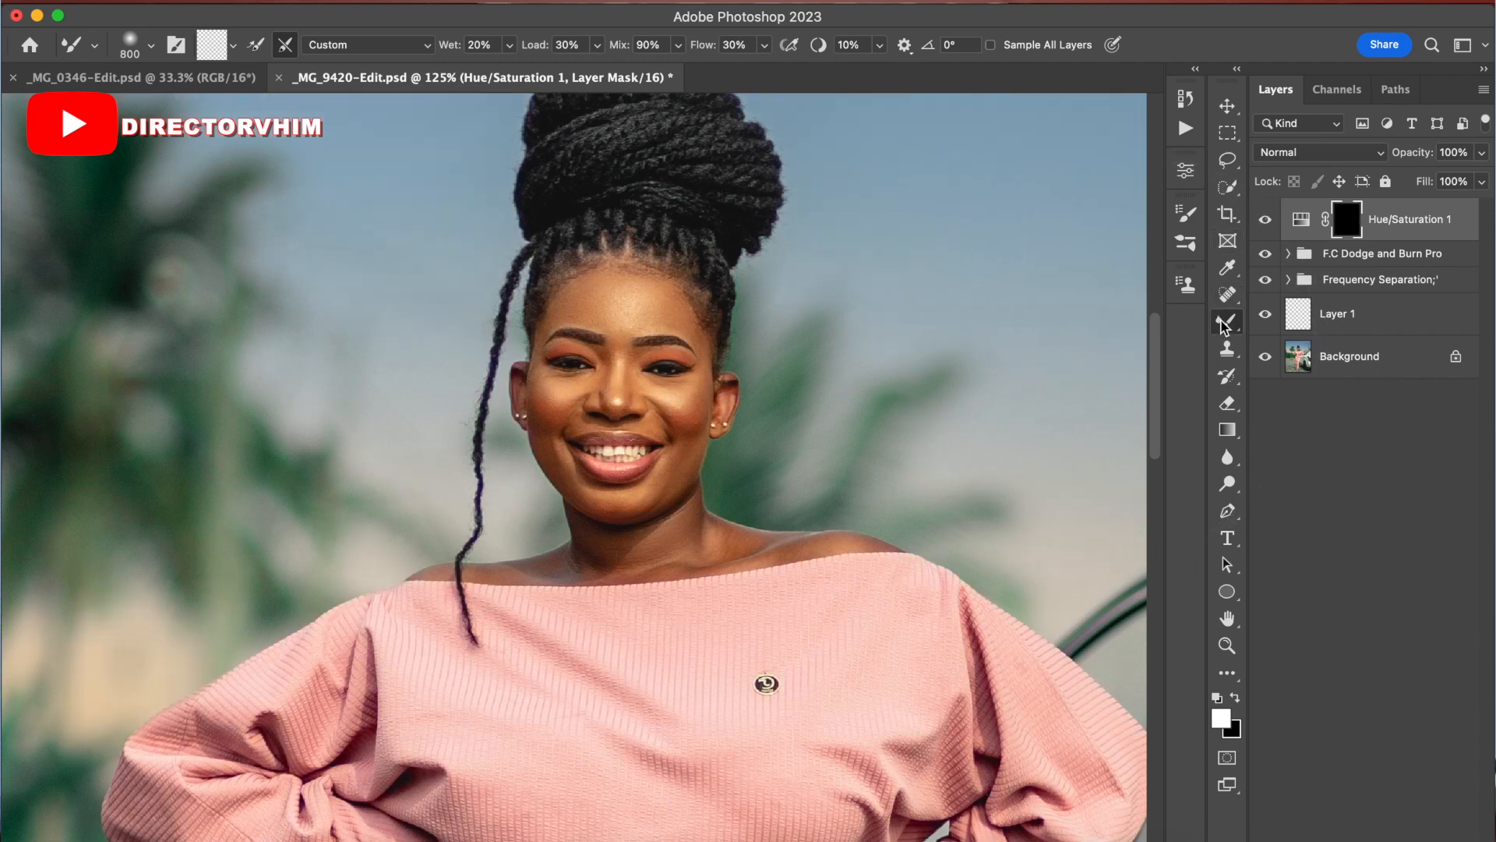
{"action": "right_click", "coordinate": [1227, 321]}
{"action": "left_click", "coordinate": [1284, 321]}
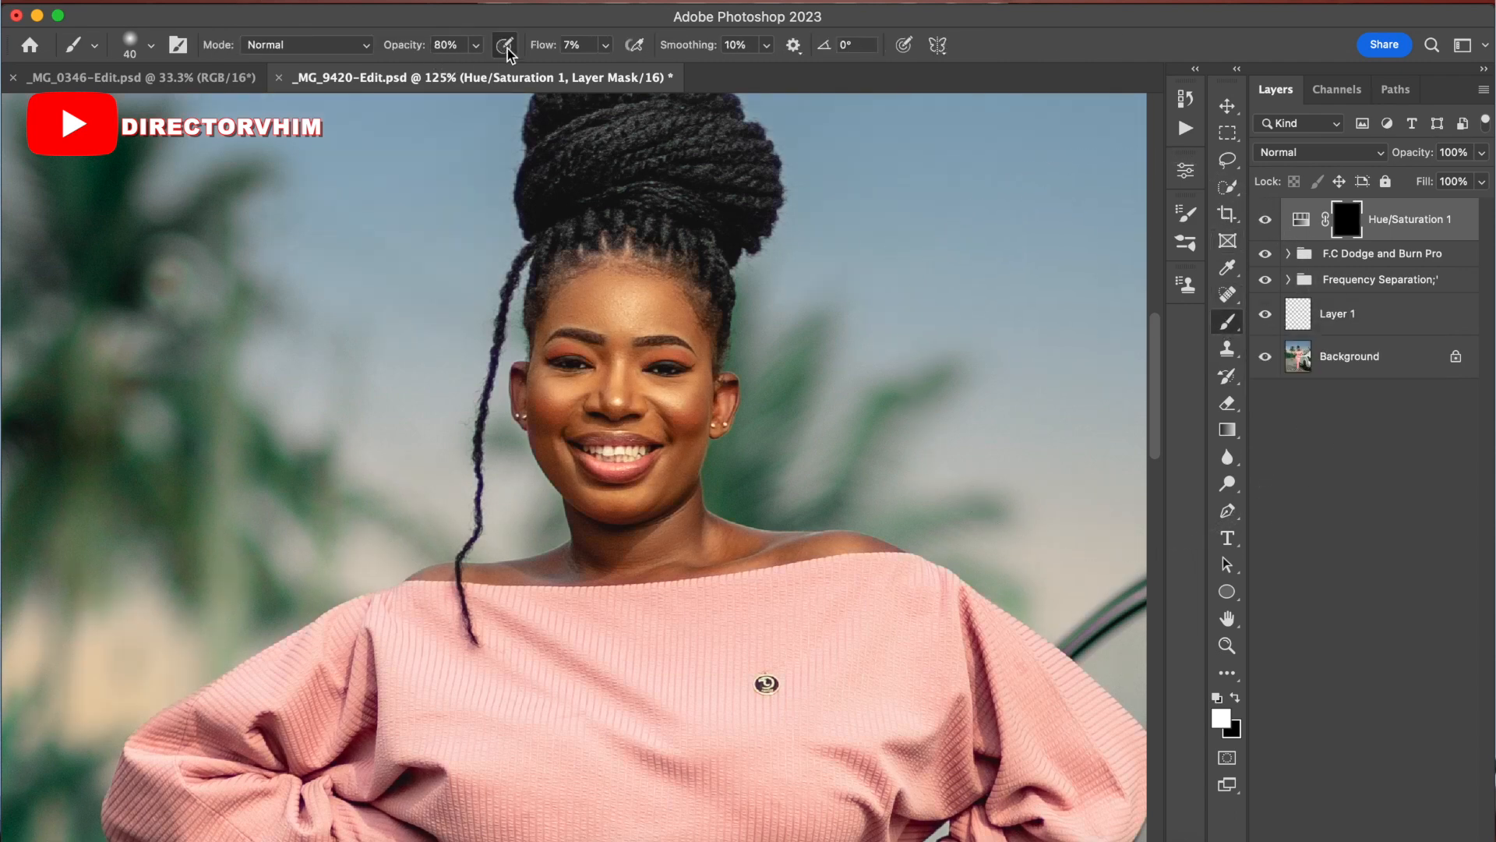
Step: Set the brush to 100% opacity, 100% flow and size 4 to reveal the desaturation on the woman's teeth in the Hue/Saturation mask
{"action": "left_click_drag", "start_coordinate": [534, 51], "coordinate": [706, 59]}
{"action": "key", "text": "z"}
{"action": "left_click_drag", "start_coordinate": [624, 479], "coordinate": [687, 447]}
{"action": "key", "text": "bracketleft"}
{"action": "key", "text": "bracketleft"}
{"action": "key", "text": "bracketleft"}
{"action": "key", "text": "bracketleft"}
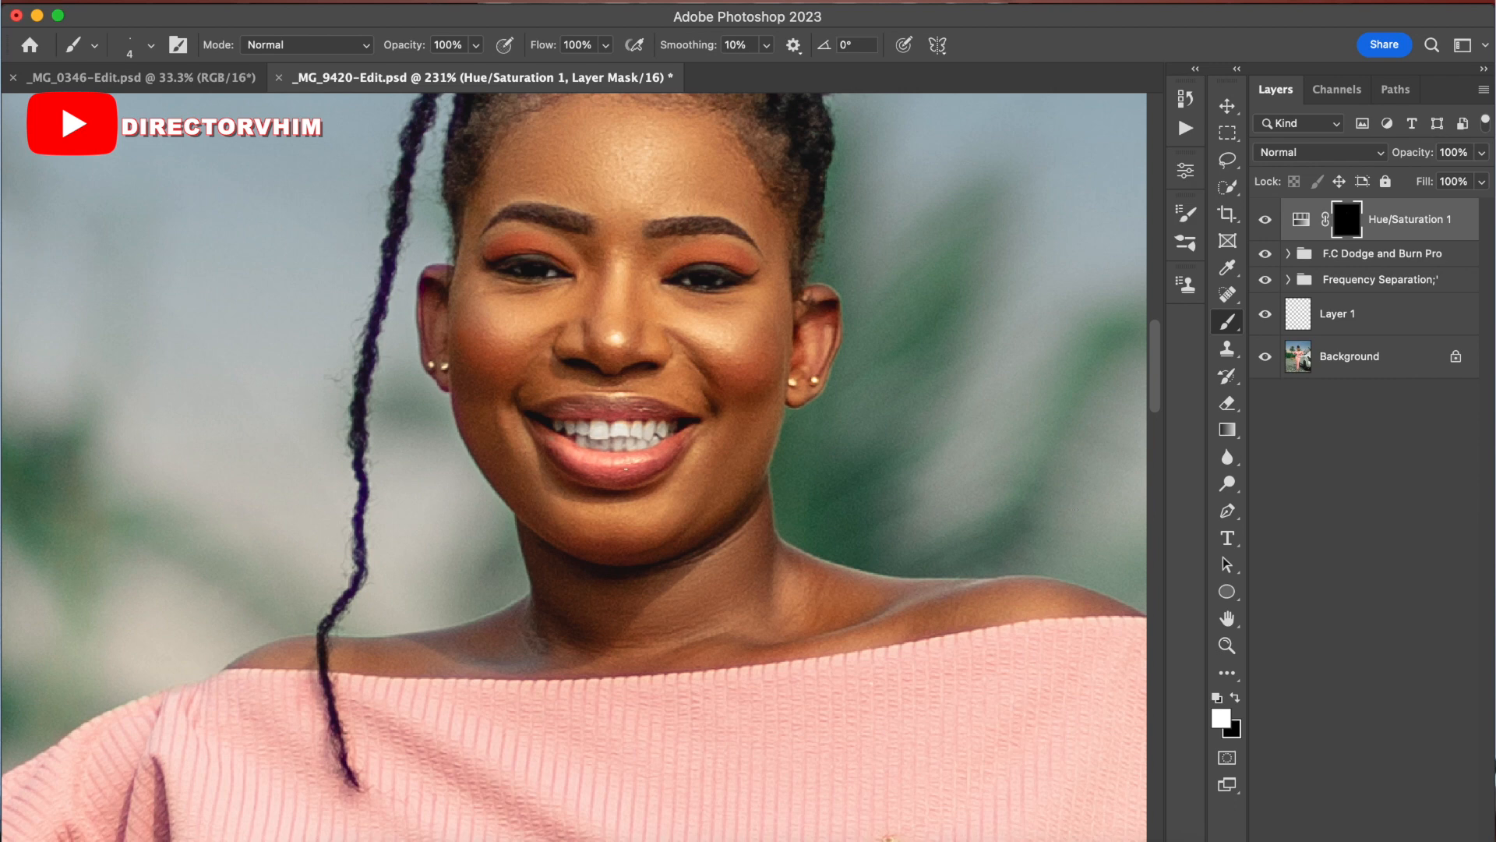
Step: Add a Levels adjustment layer and replace its mask with a copy of the Hue/Saturation layer's mask
{"action": "left_click", "coordinate": [1364, 840]}
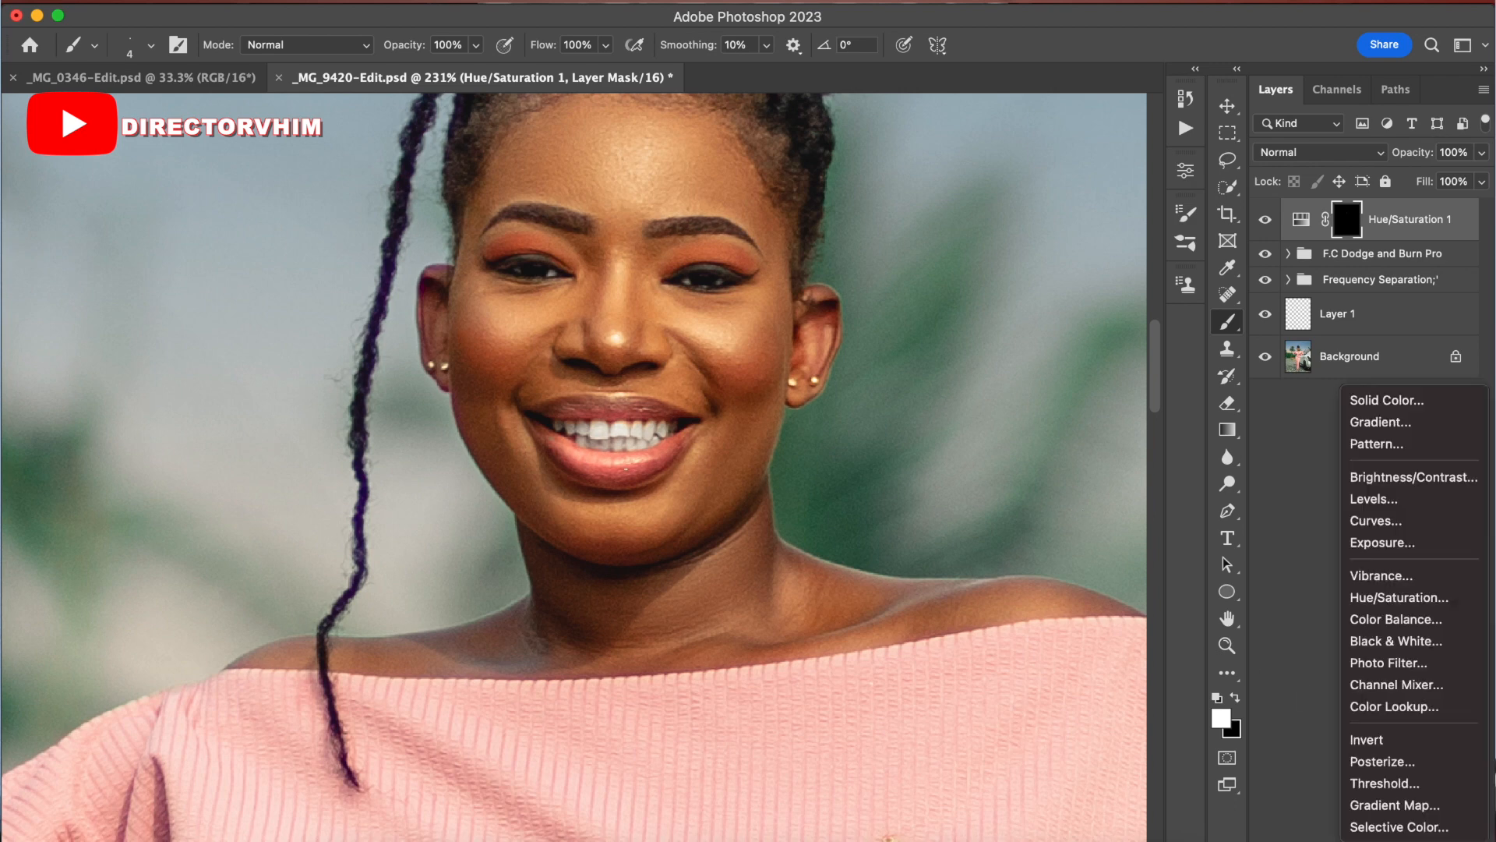
{"action": "left_click", "coordinate": [1375, 500]}
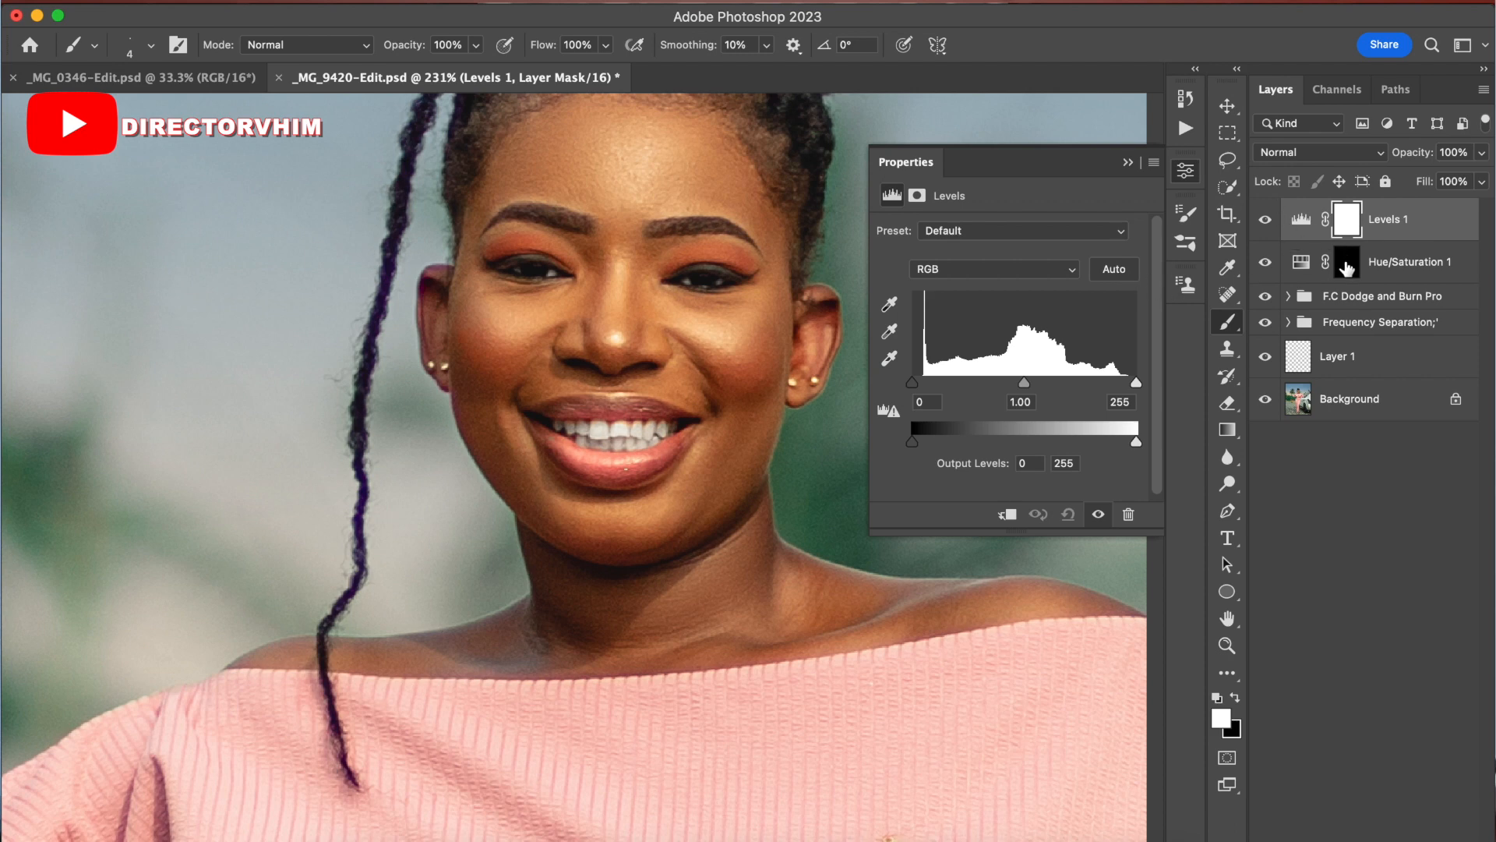
{"action": "left_click", "coordinate": [1353, 273]}
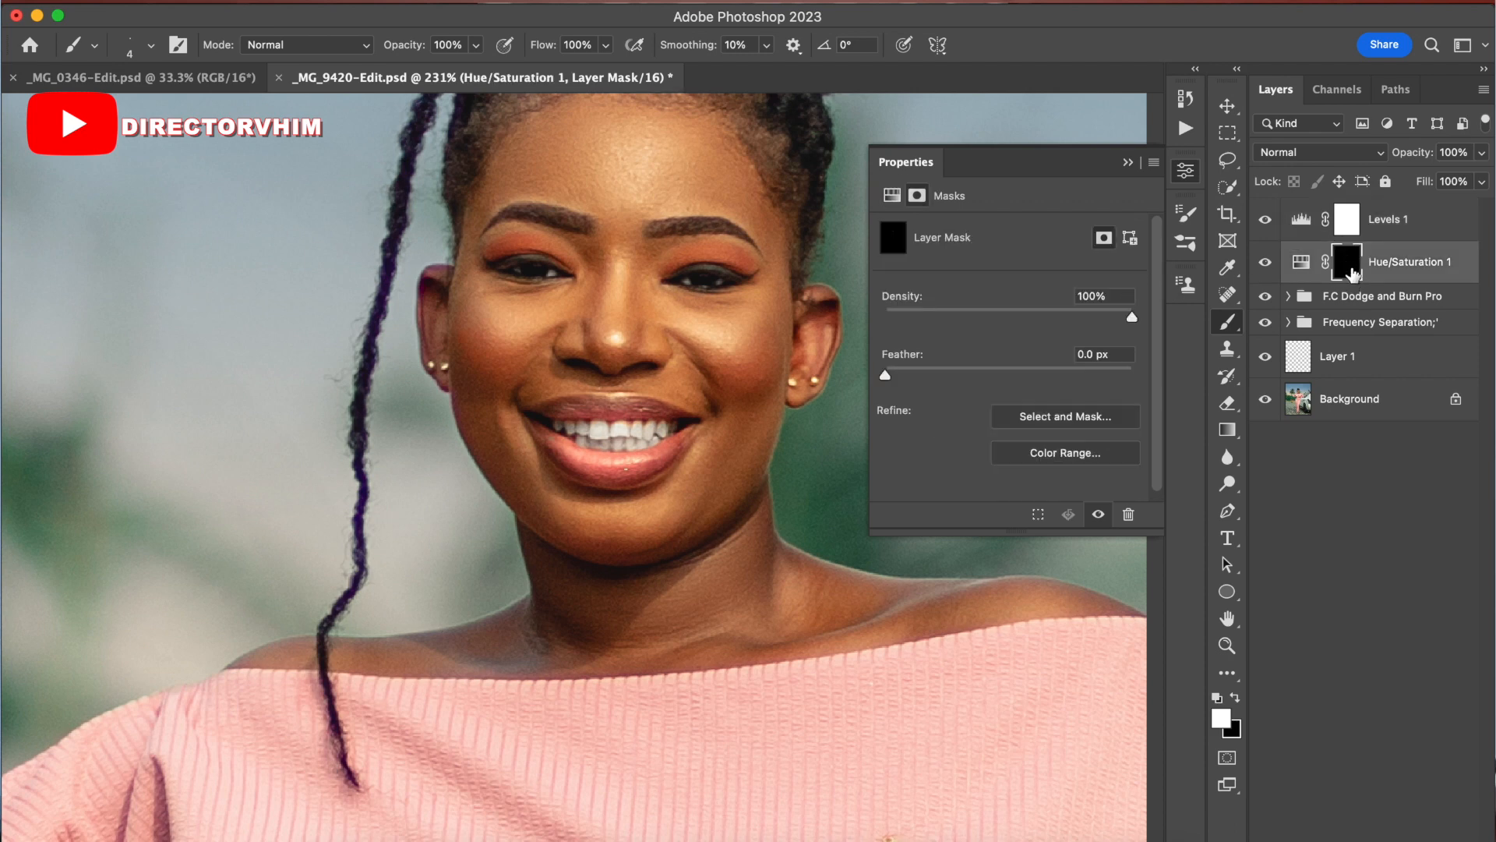
{"action": "left_click_drag", "start_coordinate": [1356, 280], "coordinate": [1349, 227]}
Step: Brighten the masked teeth by setting the Levels adjustment's white input level to 215
{"action": "left_click", "coordinate": [1301, 219]}
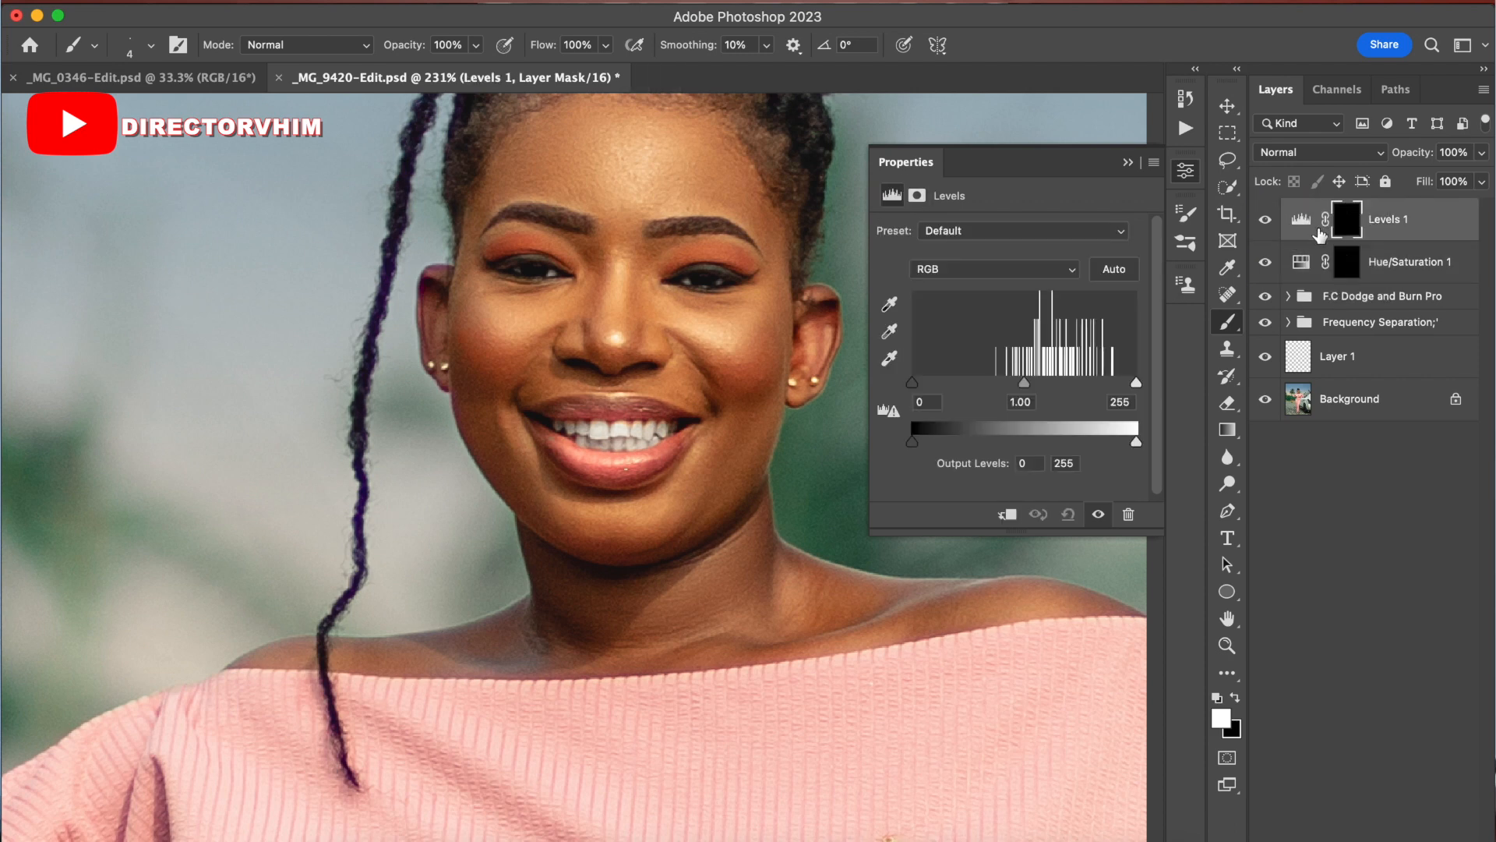
{"action": "left_click_drag", "start_coordinate": [1137, 384], "coordinate": [1106, 387]}
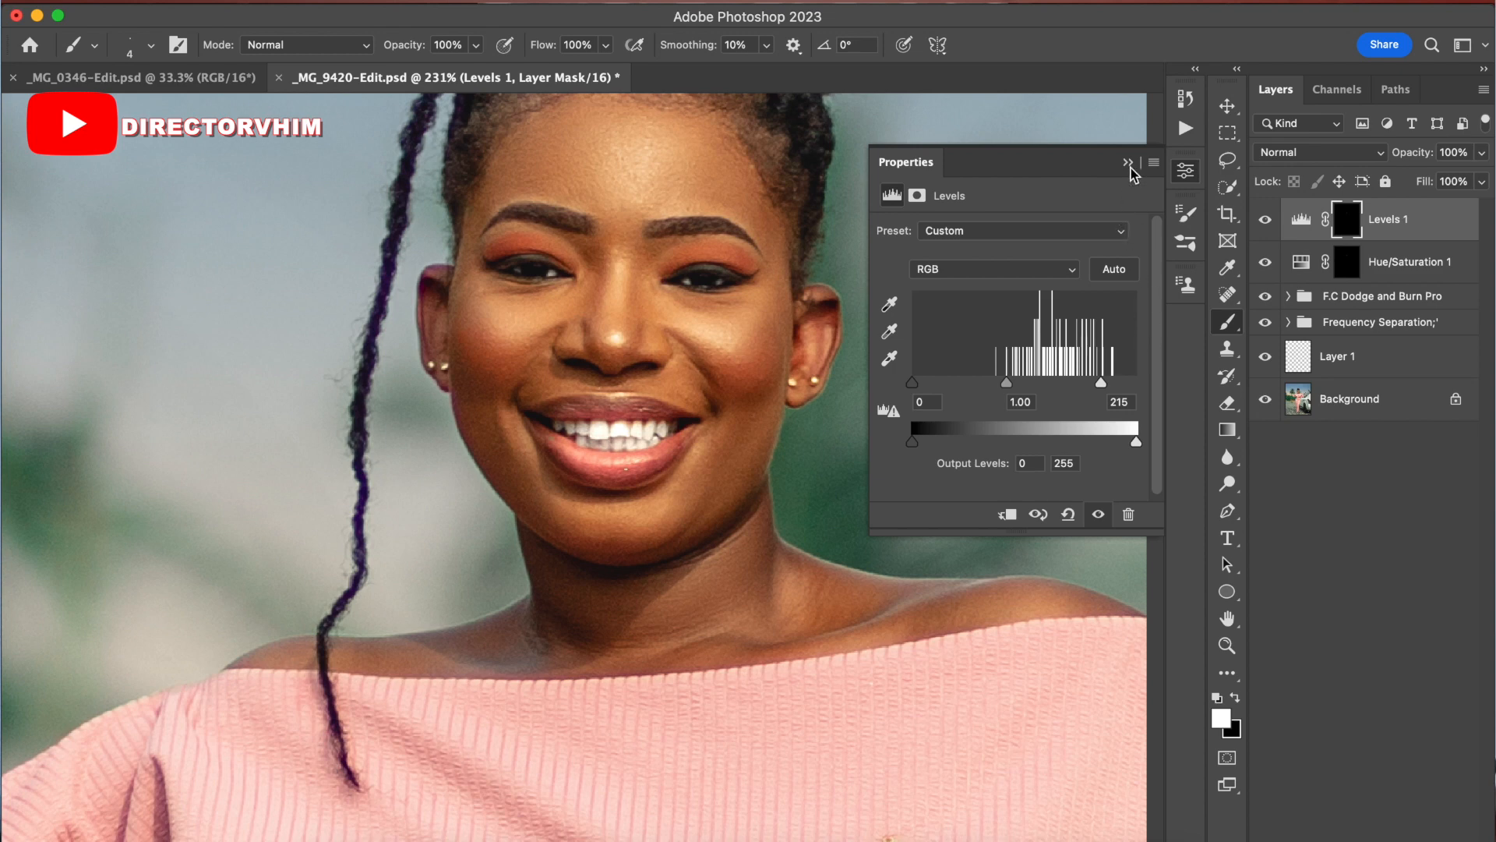
{"action": "left_click", "coordinate": [1127, 162]}
{"action": "key", "text": "z"}
{"action": "mouse_move", "coordinate": [835, 520]}
{"action": "left_mouse_down"}
{"action": "mouse_move", "coordinate": [727, 507]}
{"action": "mouse_move", "coordinate": [743, 537]}
{"action": "mouse_move", "coordinate": [664, 554]}
{"action": "mouse_move", "coordinate": [697, 554]}
{"action": "left_mouse_up"}
{"action": "key", "text": "b"}
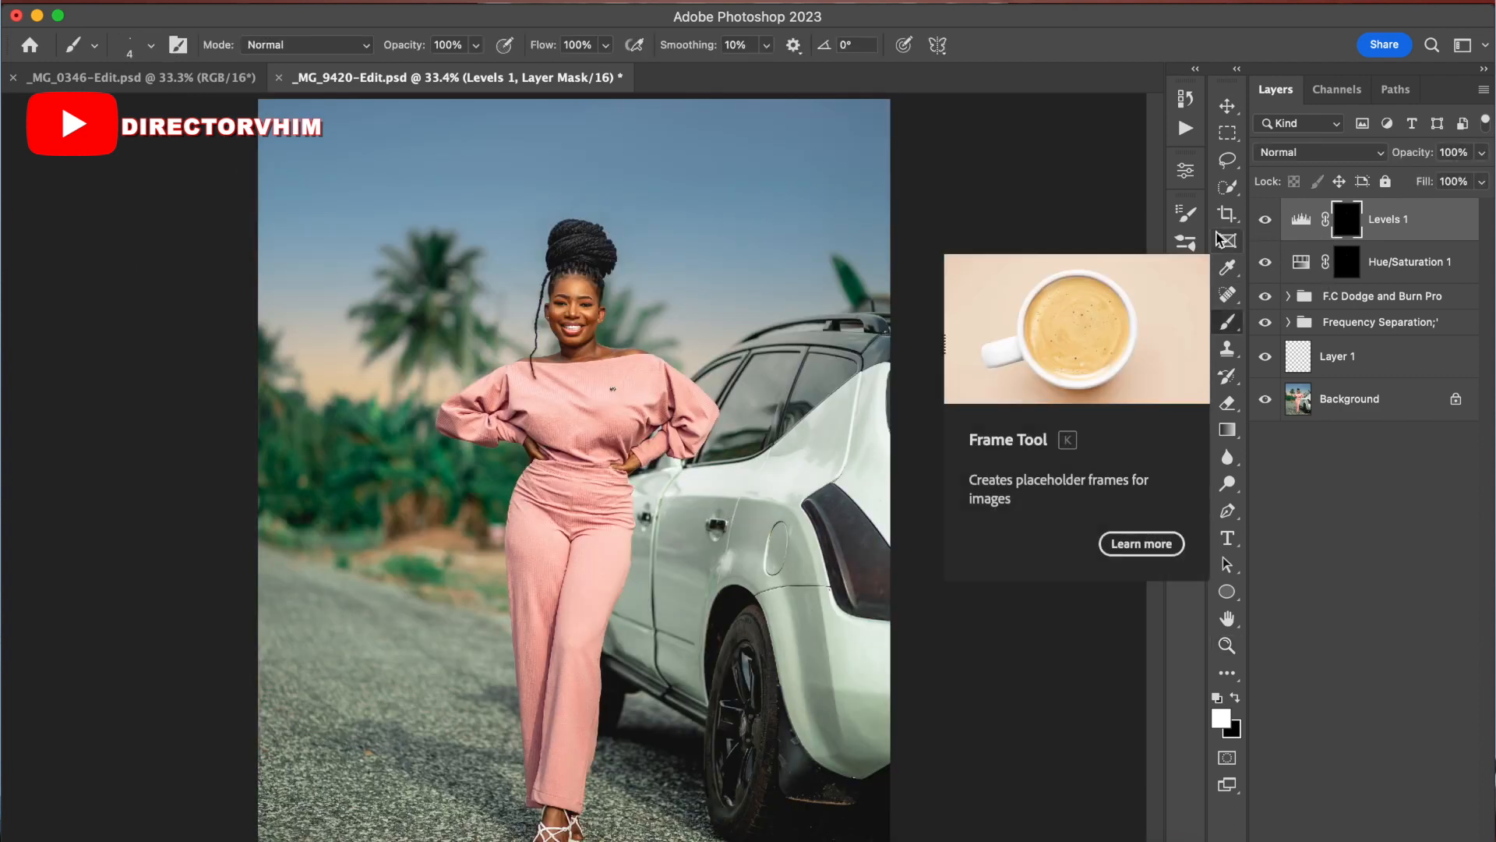
Step: Merge all layers from Levels 1 down to the Background into one layer and save the document
{"action": "left_click", "coordinate": [1366, 402], "text": "shift"}
{"action": "right_click", "coordinate": [1366, 402]}
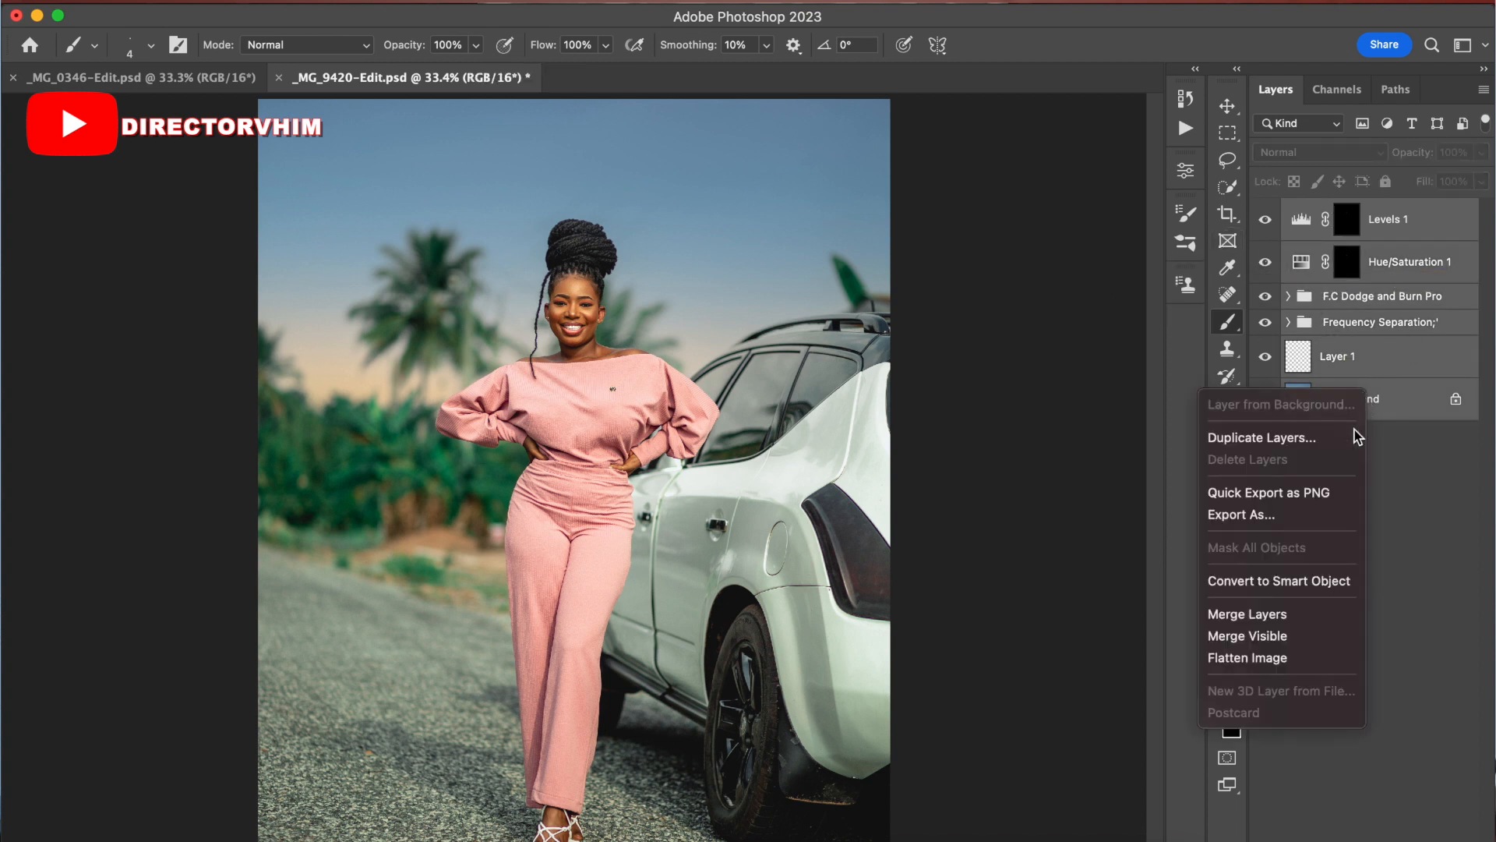
{"action": "left_click", "coordinate": [1308, 614]}
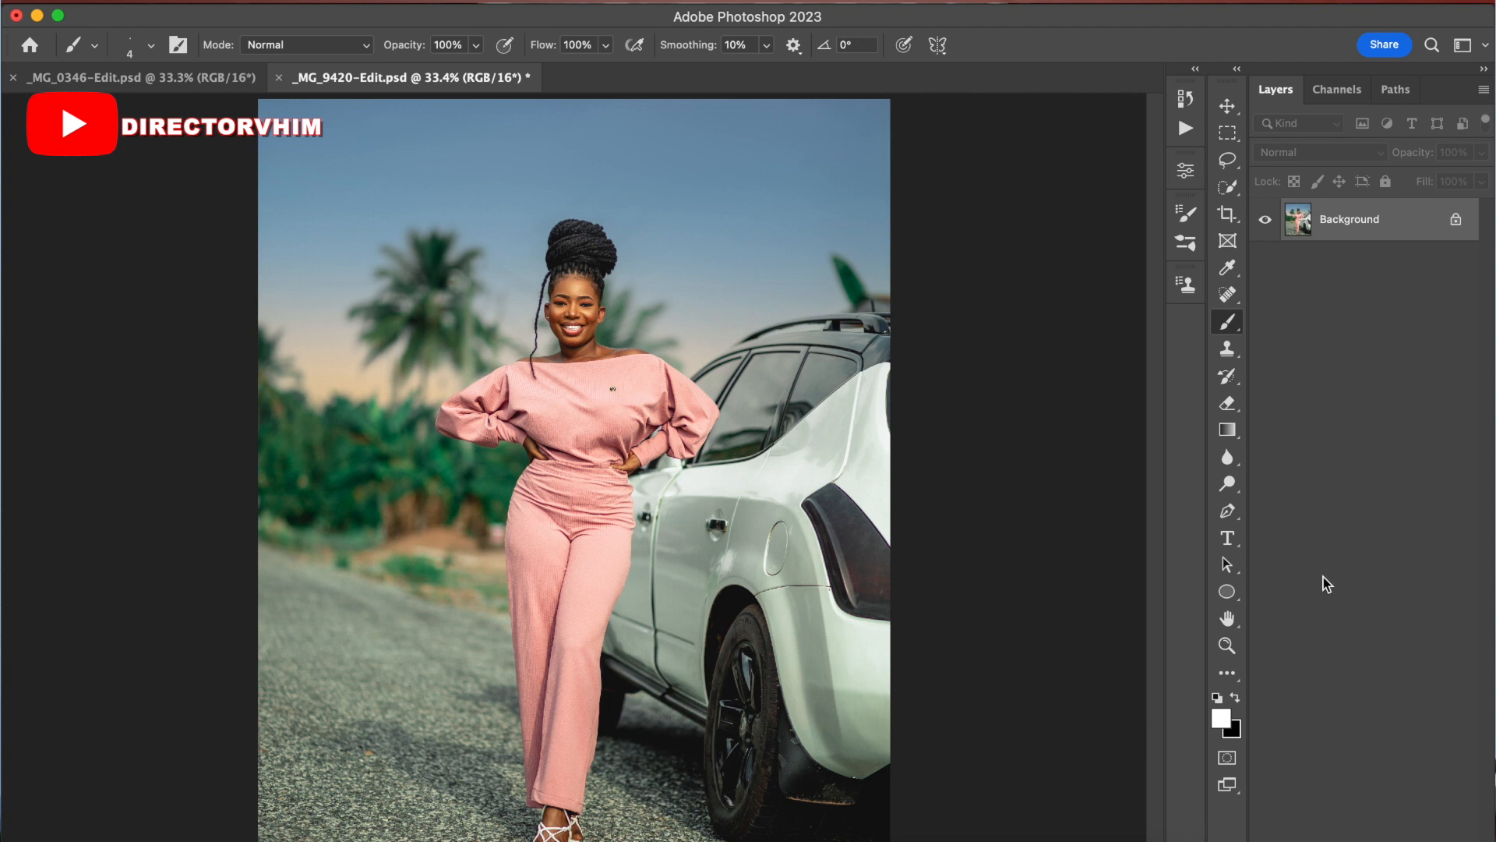
{"action": "key", "text": "super+s"}
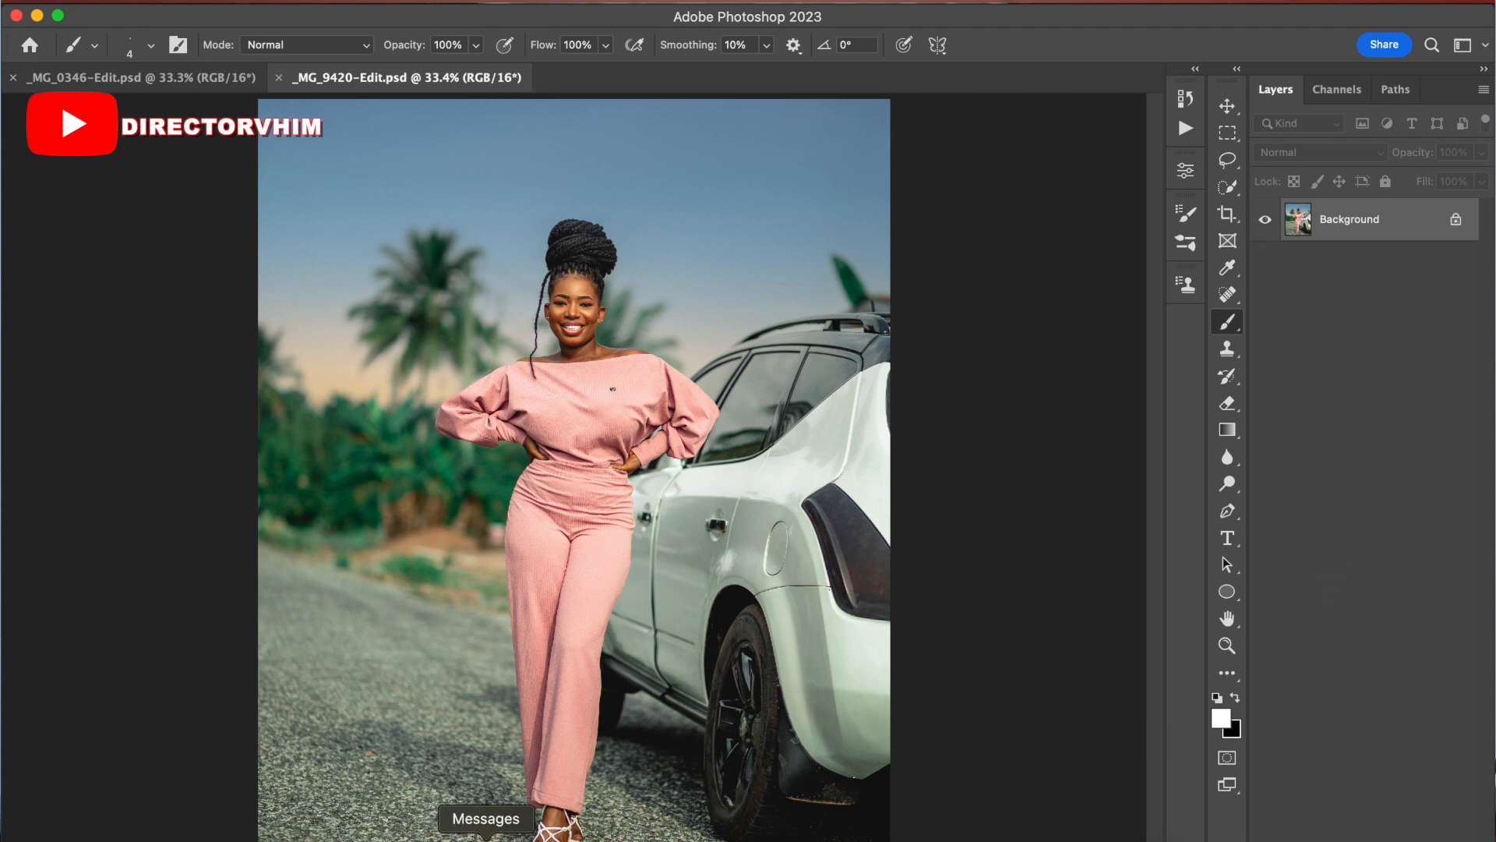
Step: Switch to Lightroom Classic and compare the retouched _MG_9420-Edit.psd with the original _MG_9420.CR2
{"action": "left_click", "coordinate": [451, 838]}
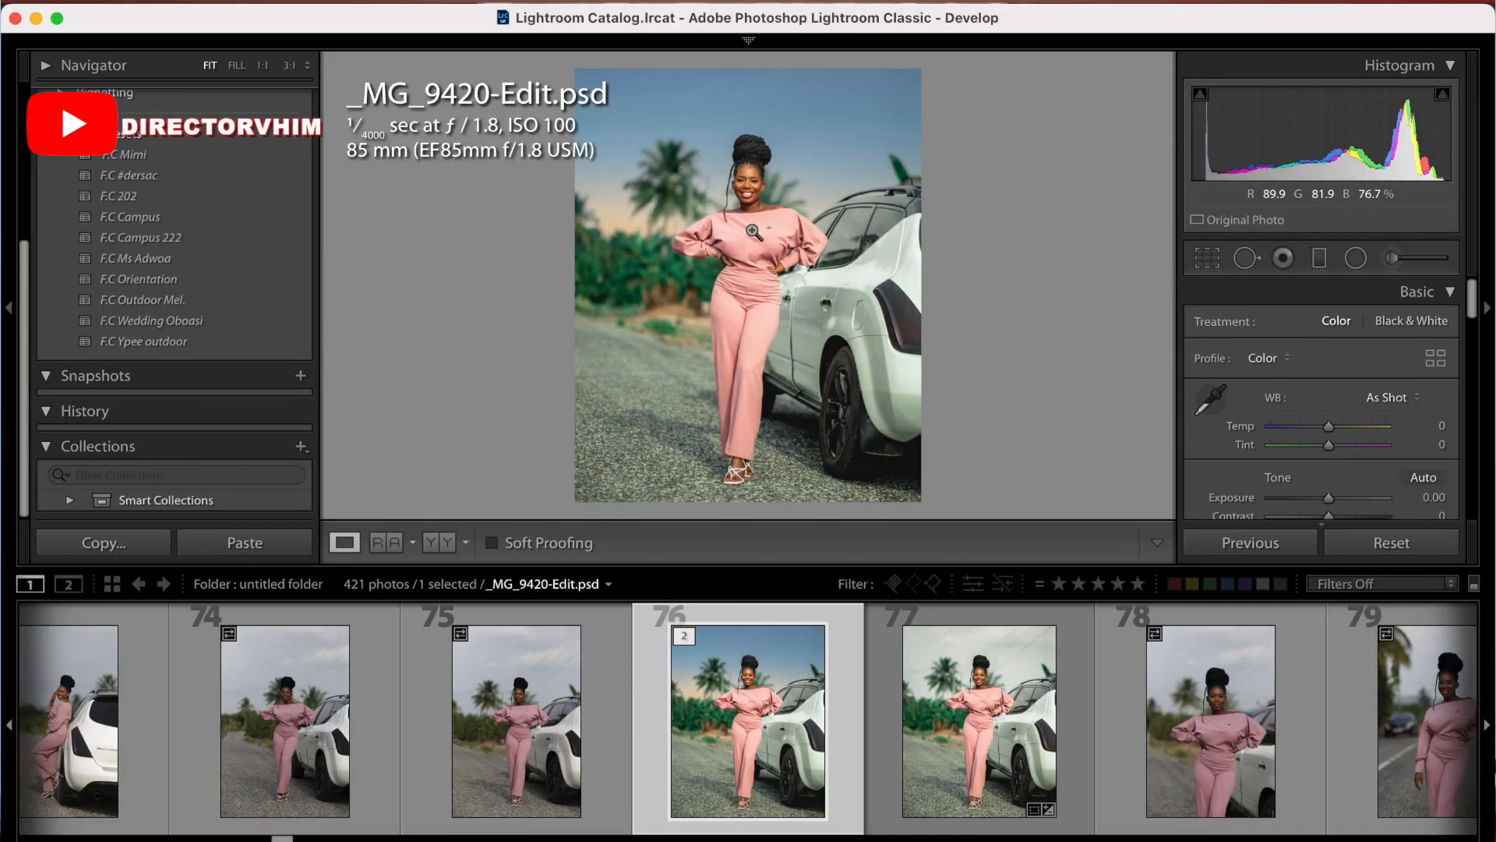
{"action": "left_click_drag", "start_coordinate": [760, 195], "coordinate": [763, 200]}
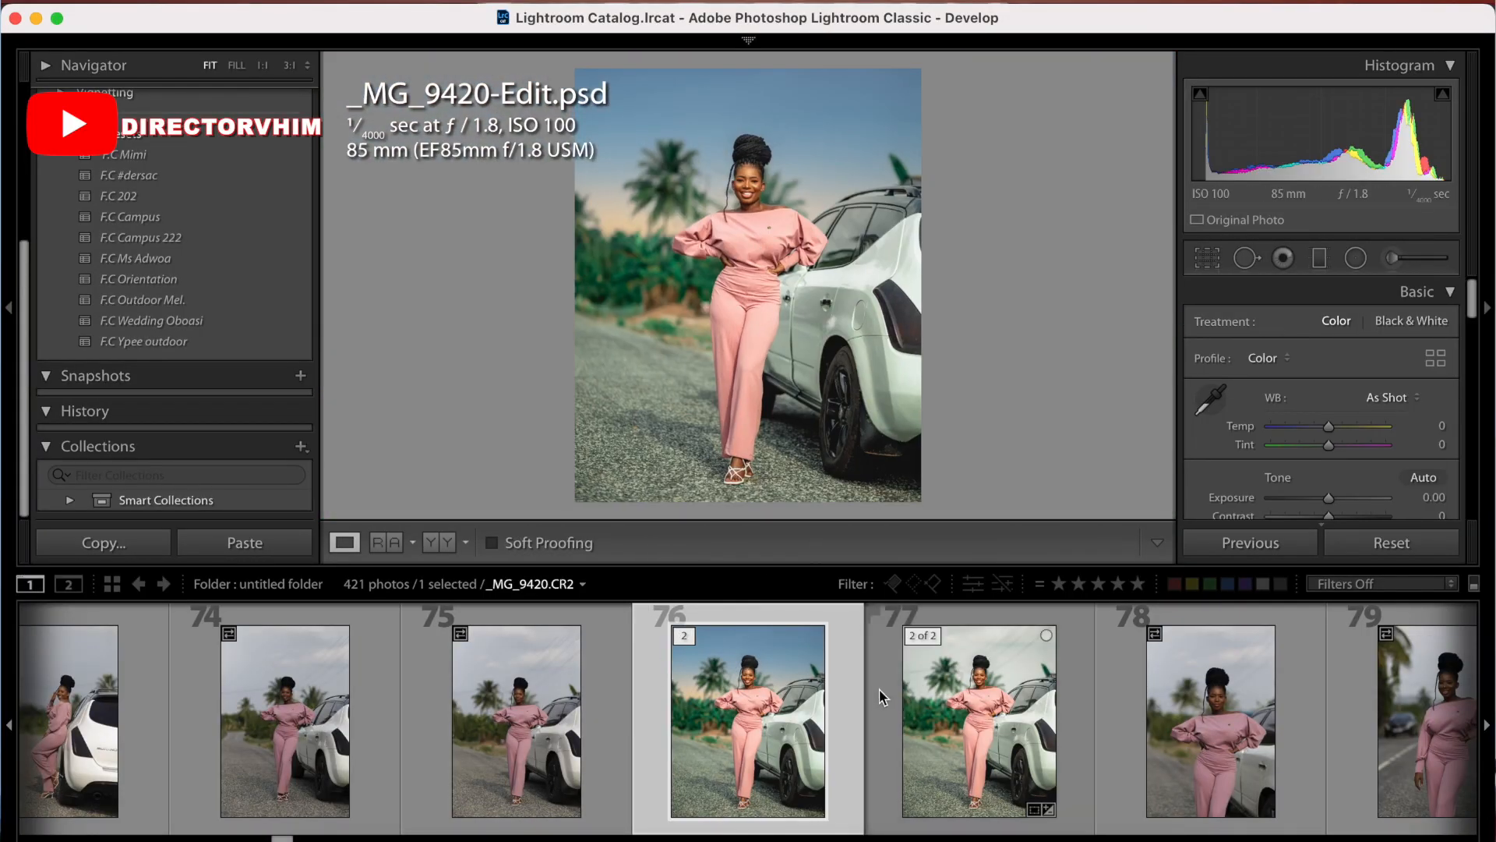
{"action": "left_click", "coordinate": [983, 706]}
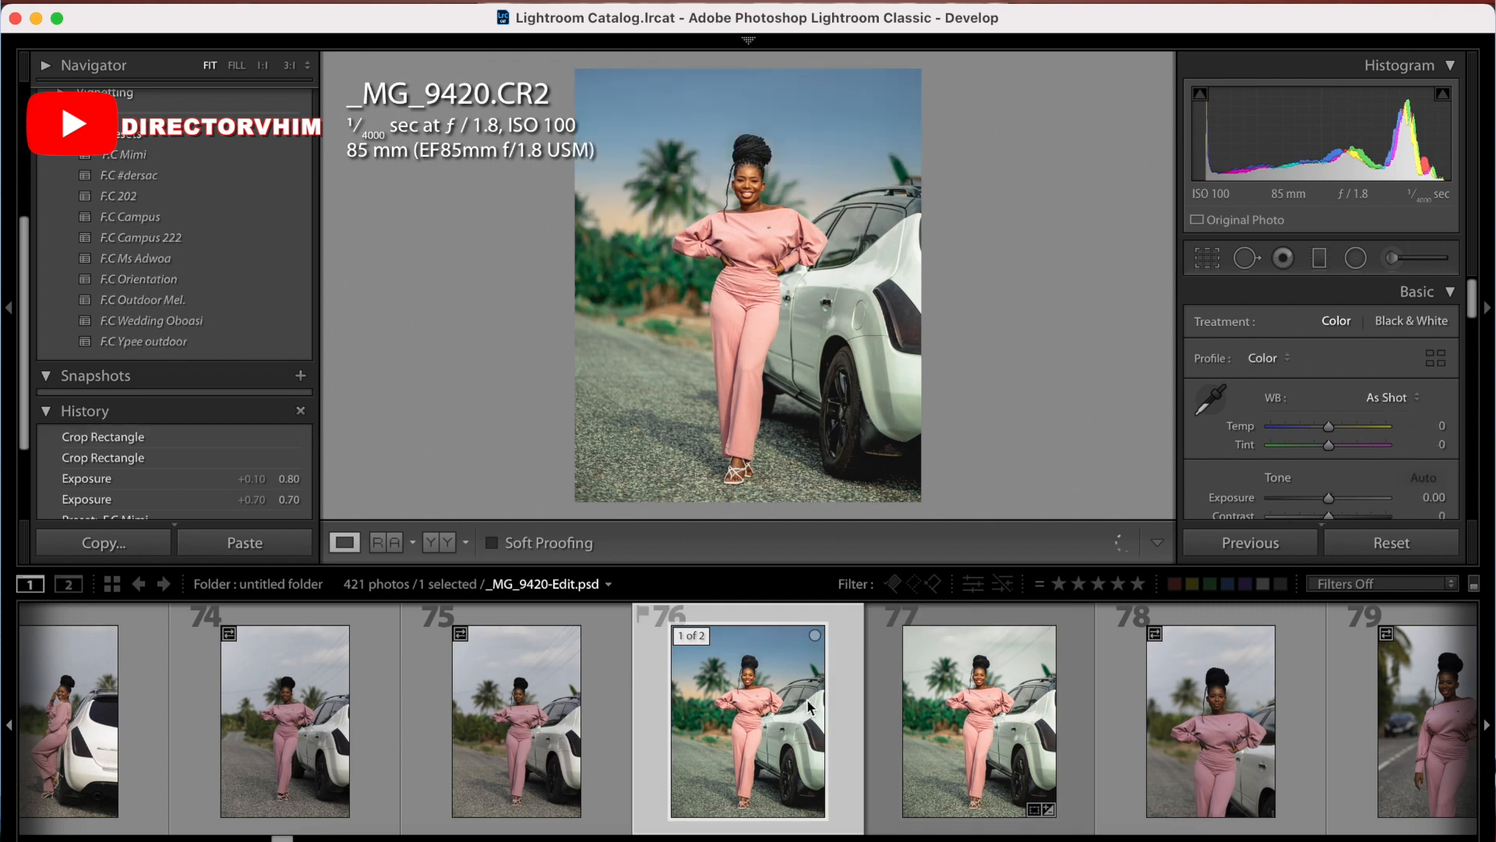
{"action": "left_click", "coordinate": [952, 705]}
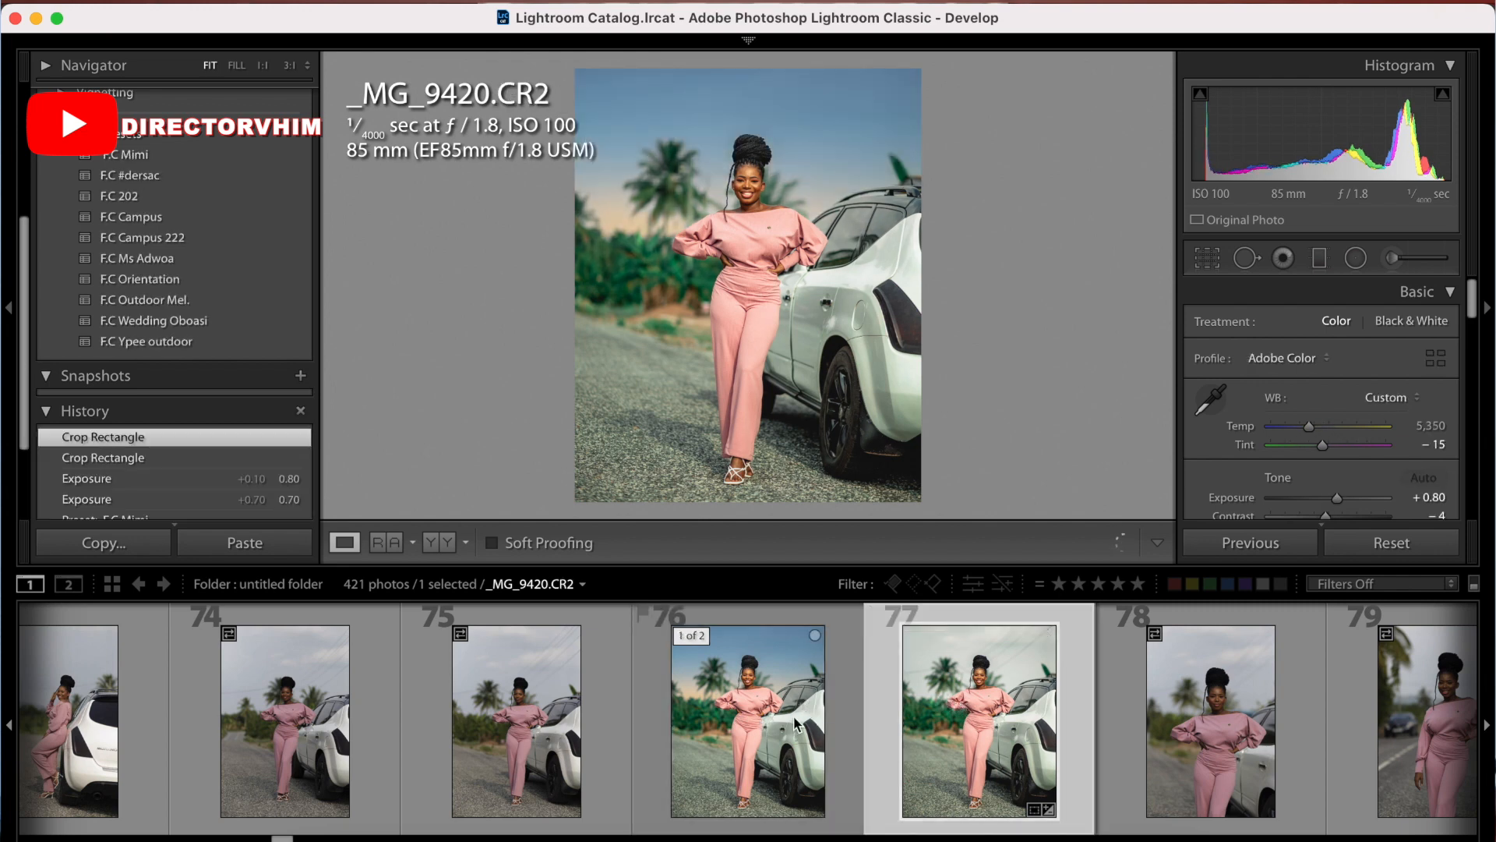
{"action": "left_click", "coordinate": [783, 725]}
{"action": "left_click", "coordinate": [917, 707]}
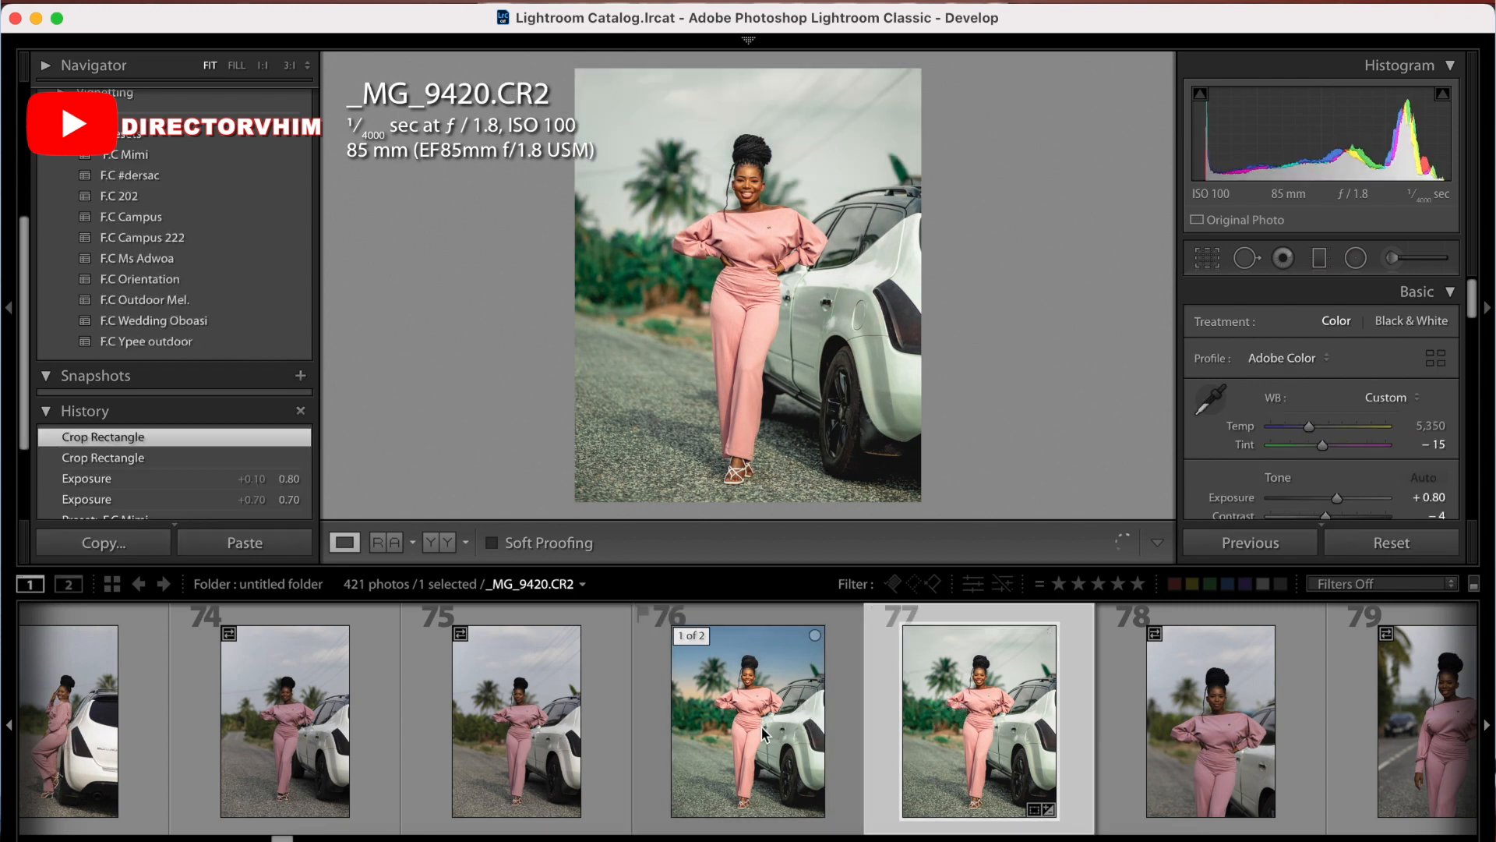
{"action": "left_click", "coordinate": [814, 705]}
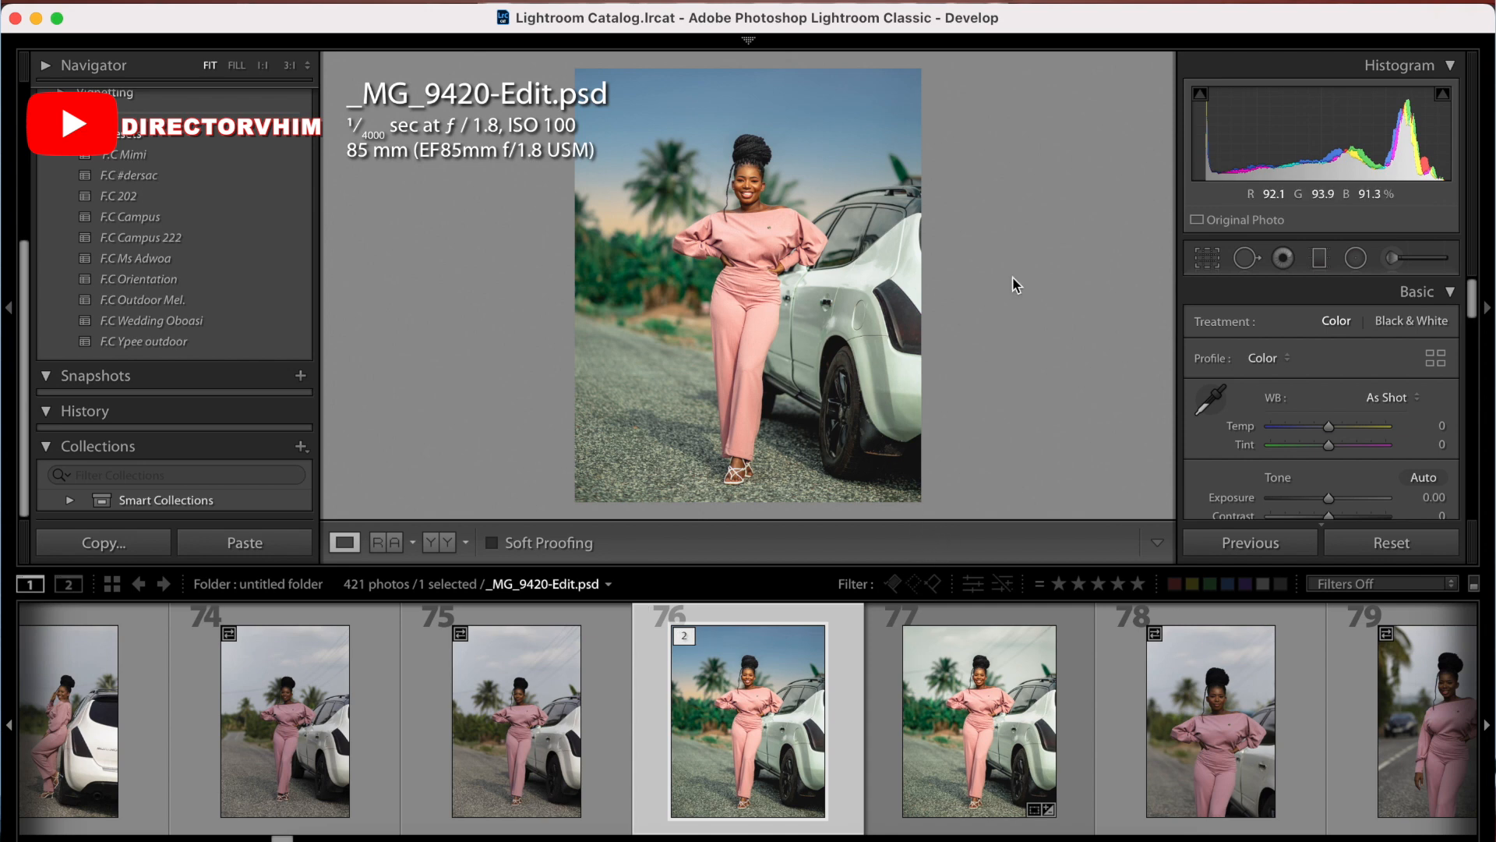
{"action": "mouse_move", "coordinate": [455, 29]}
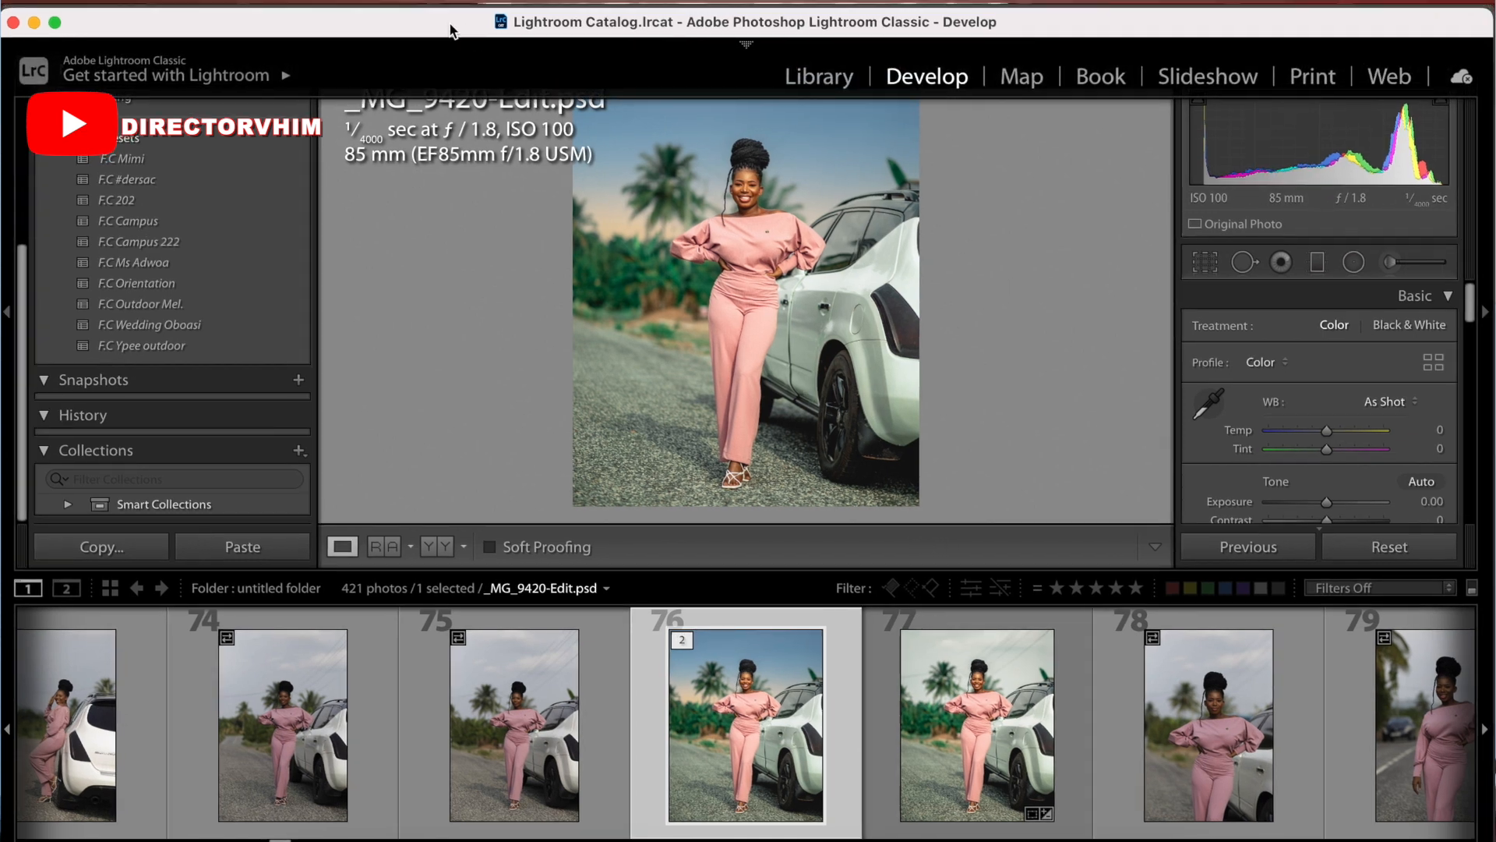